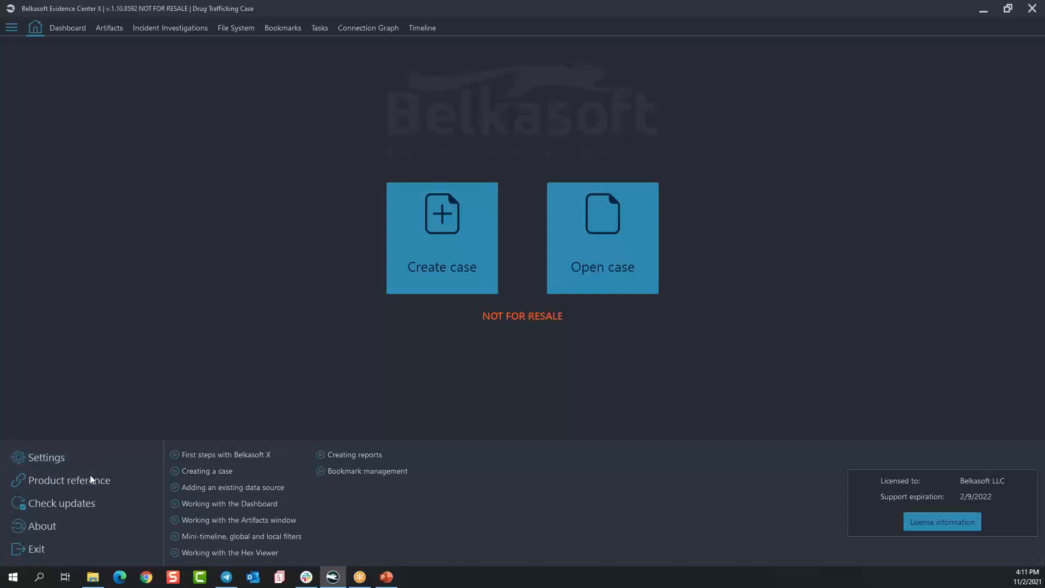
# Step: Open the application settings and review the language, theme and date format choices for the appearance
pyautogui.click(84, 458)
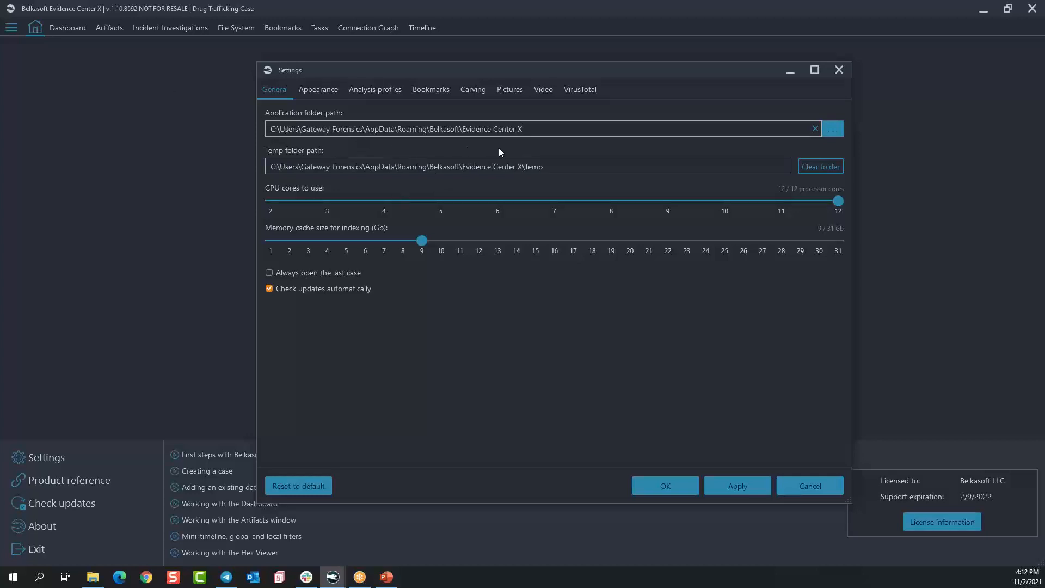
pyautogui.click(315, 90)
pyautogui.click(368, 128)
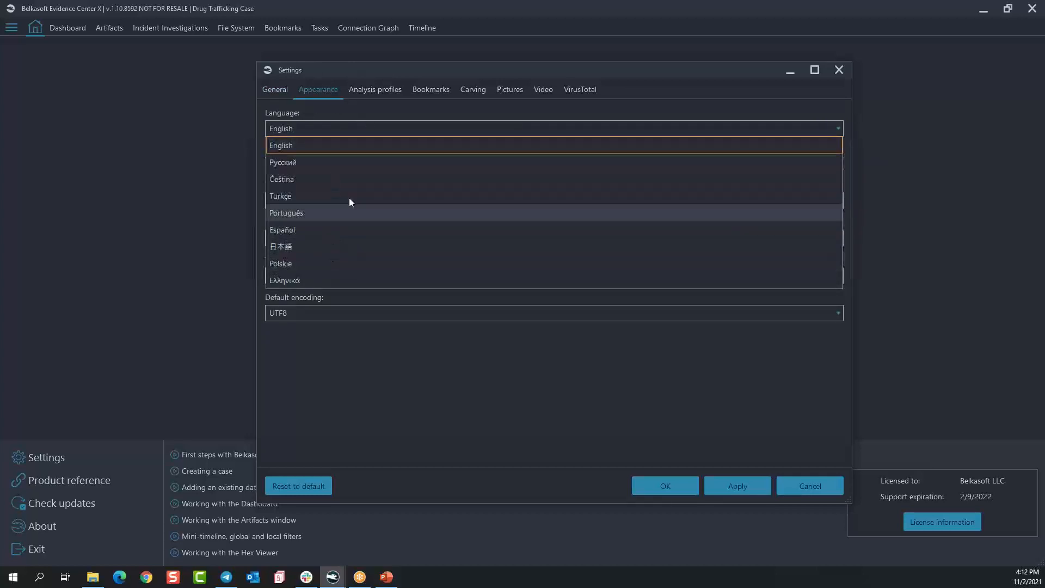
pyautogui.click(537, 131)
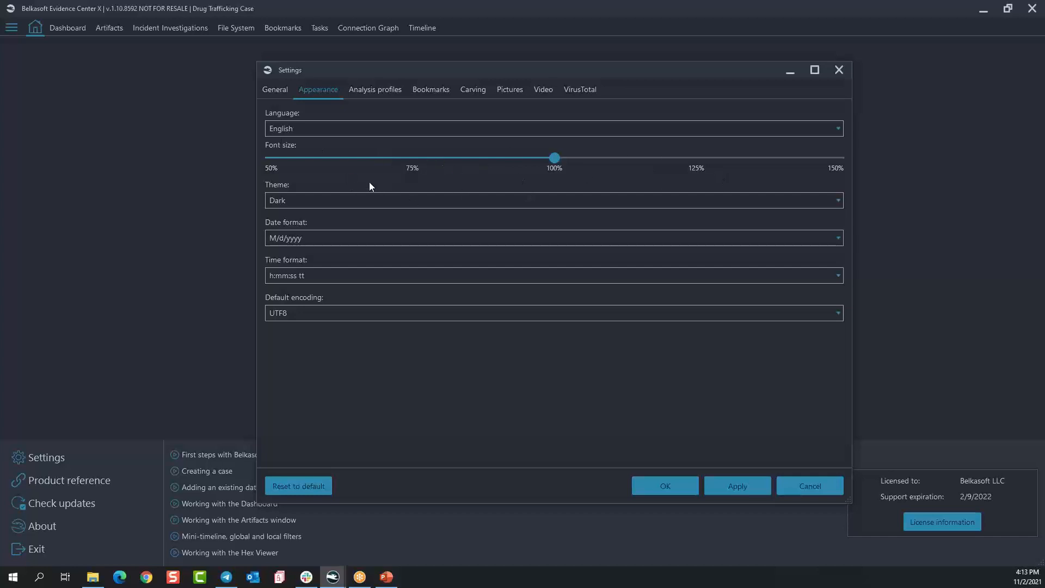
pyautogui.click(419, 202)
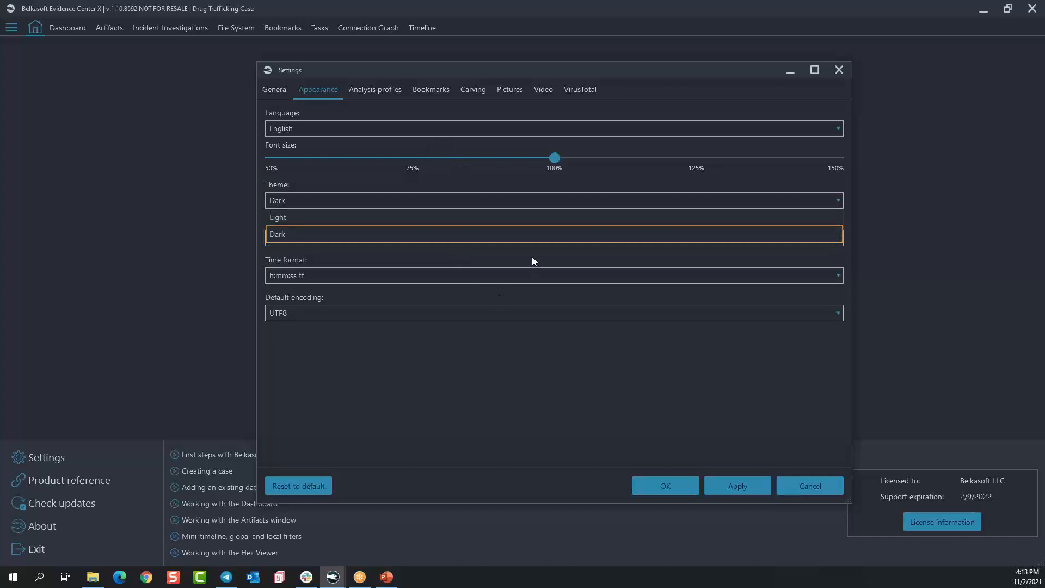
pyautogui.click(665, 194)
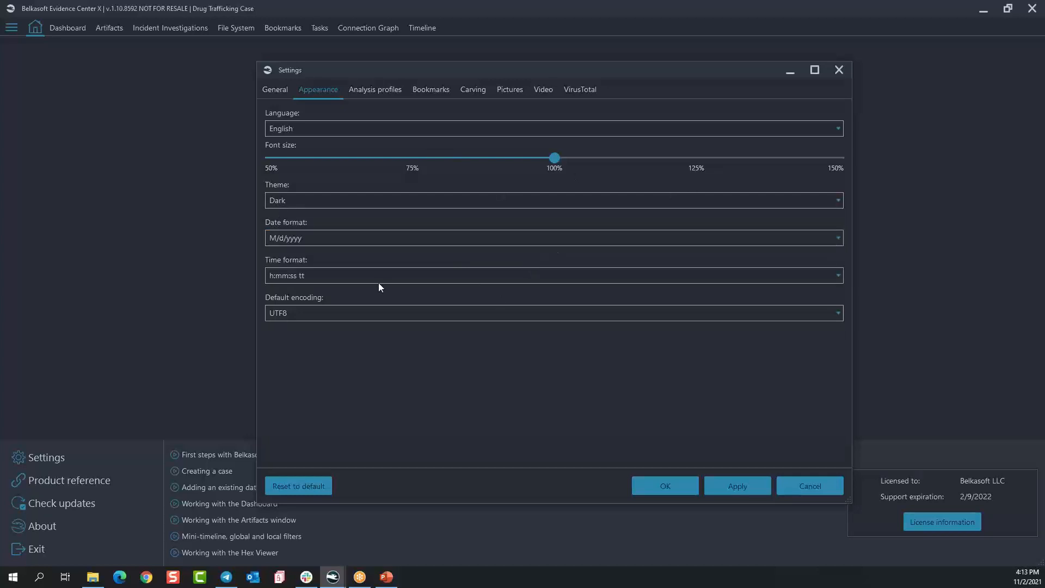
pyautogui.click(401, 238)
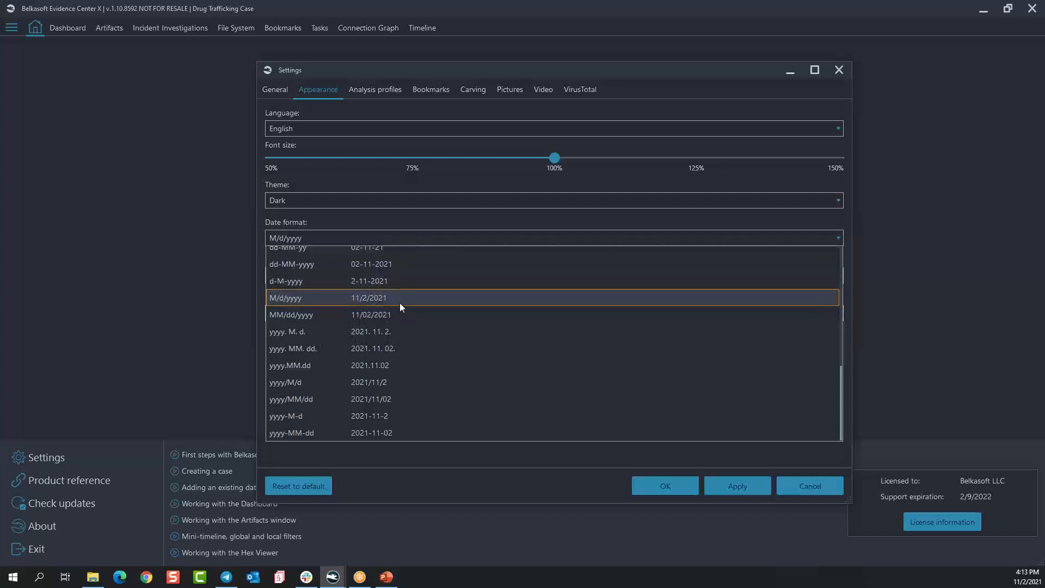
pyautogui.scroll(5, 401, 309)
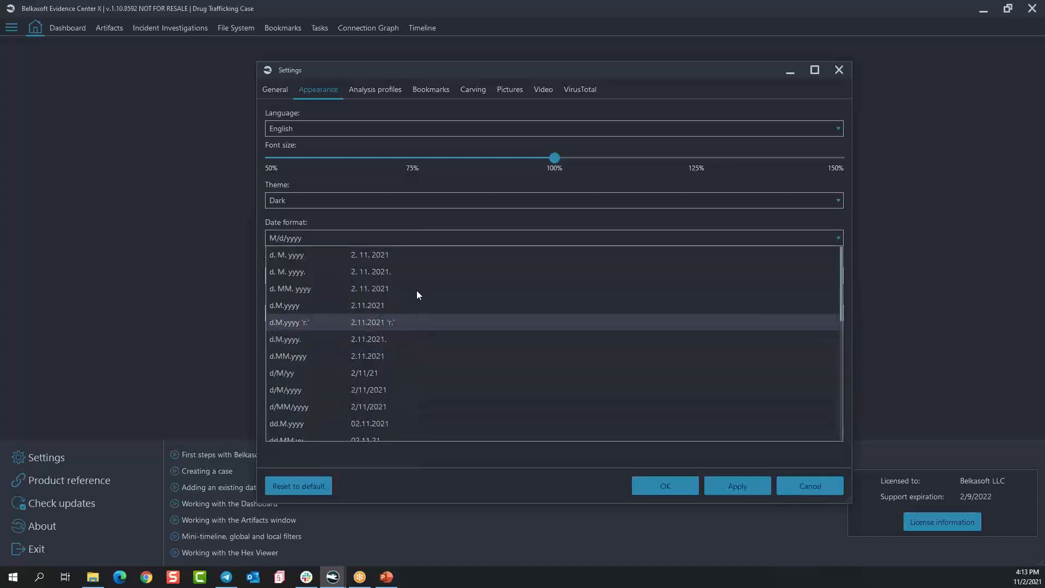
pyautogui.click(380, 220)
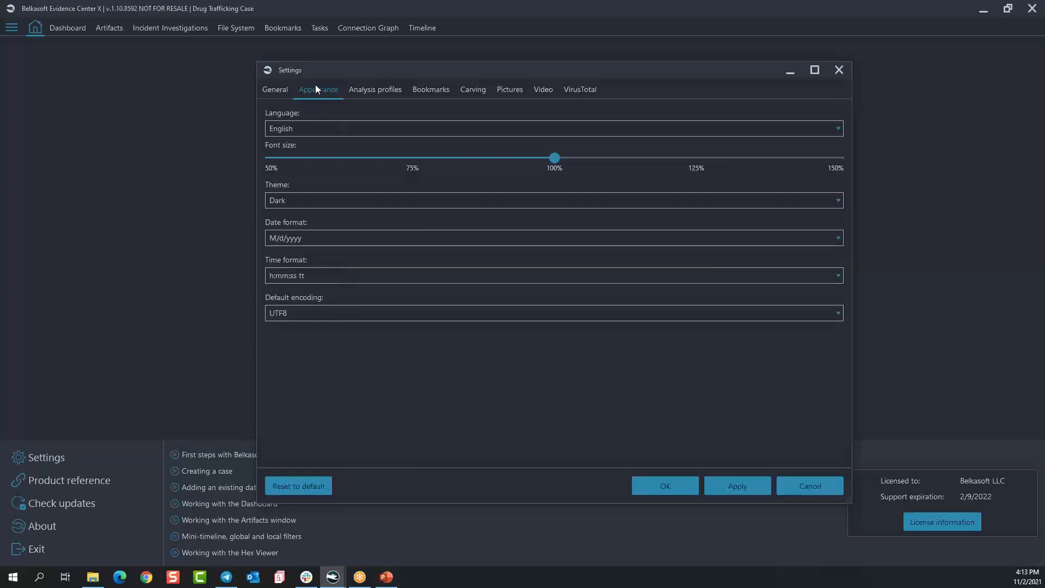
# Step: Review the list of analysis profiles and the bookmark categories in the settings
pyautogui.click(373, 92)
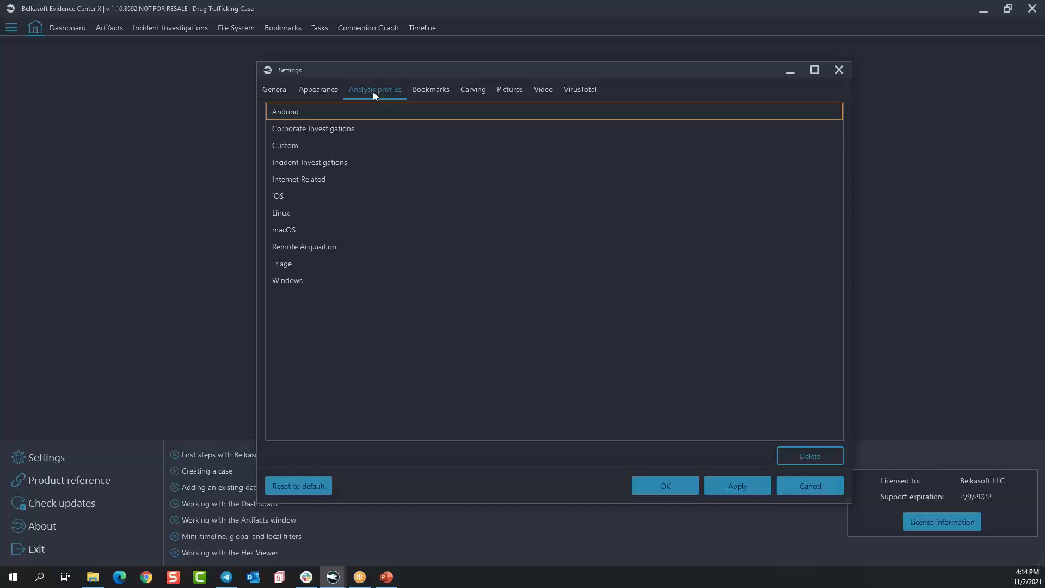
pyautogui.click(432, 91)
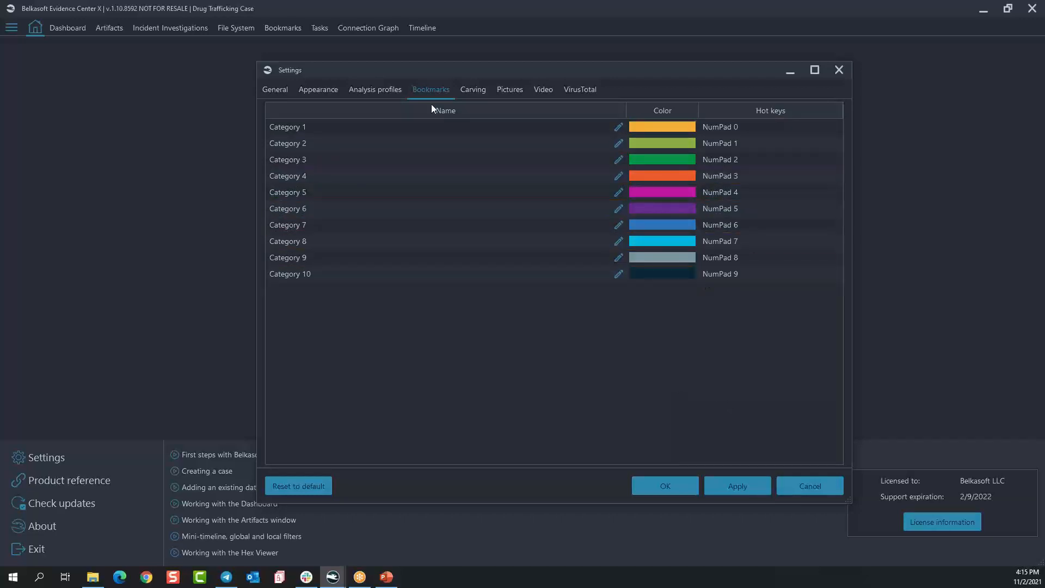
# Step: Inspect the definition of the Wallet Characteristics carving signature and leave it without saving
pyautogui.click(478, 90)
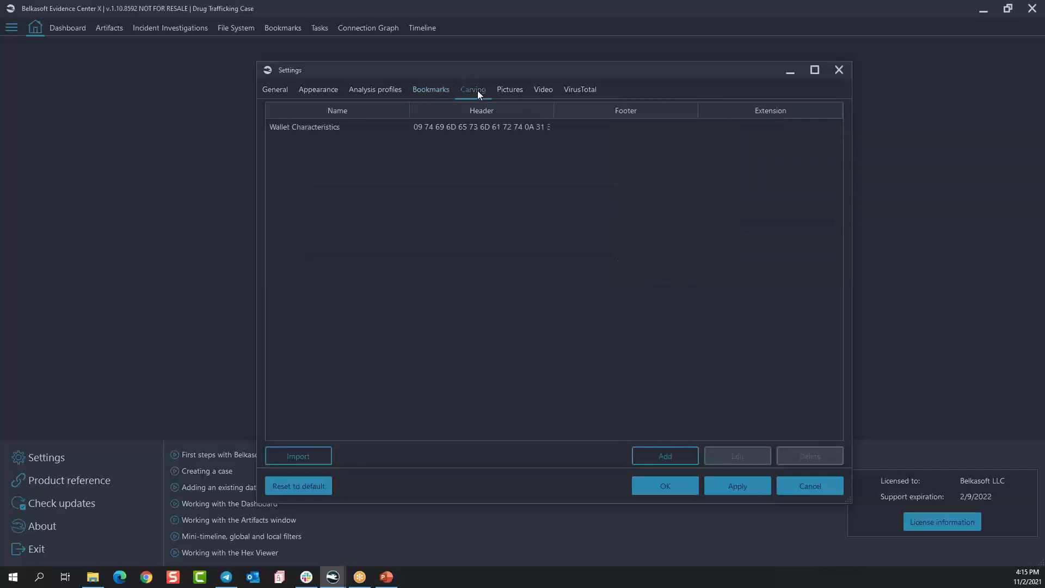
pyautogui.click(312, 127)
pyautogui.click(730, 455)
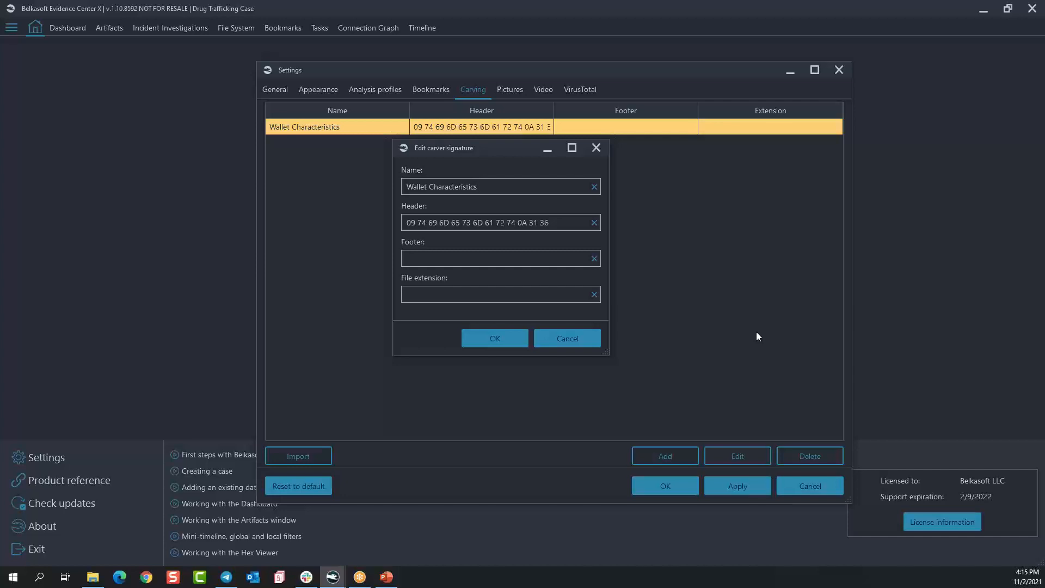
pyautogui.click(556, 342)
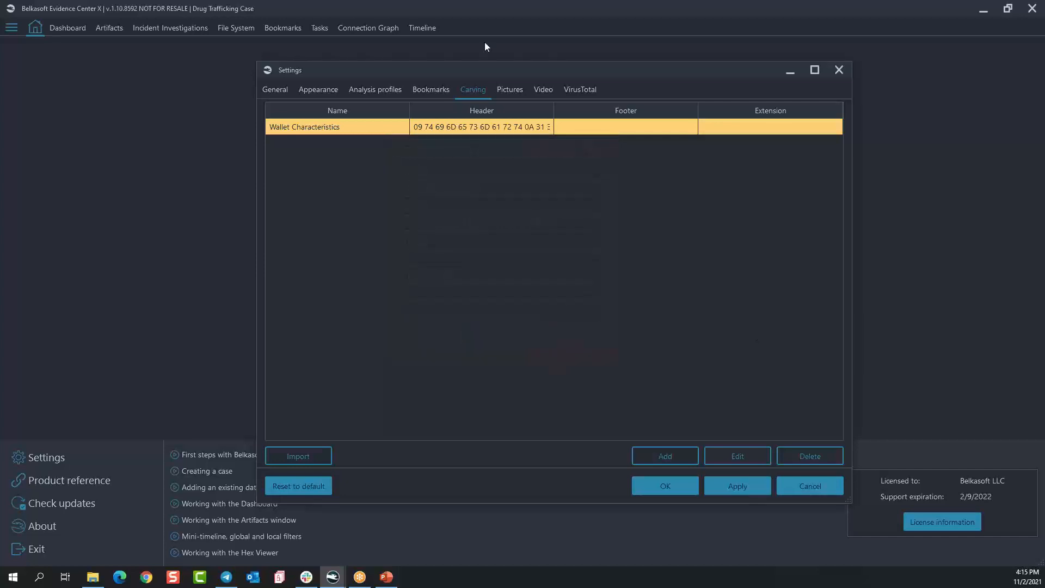
# Step: Examine the picture analysis settings, including the available face detection modes
pyautogui.click(506, 91)
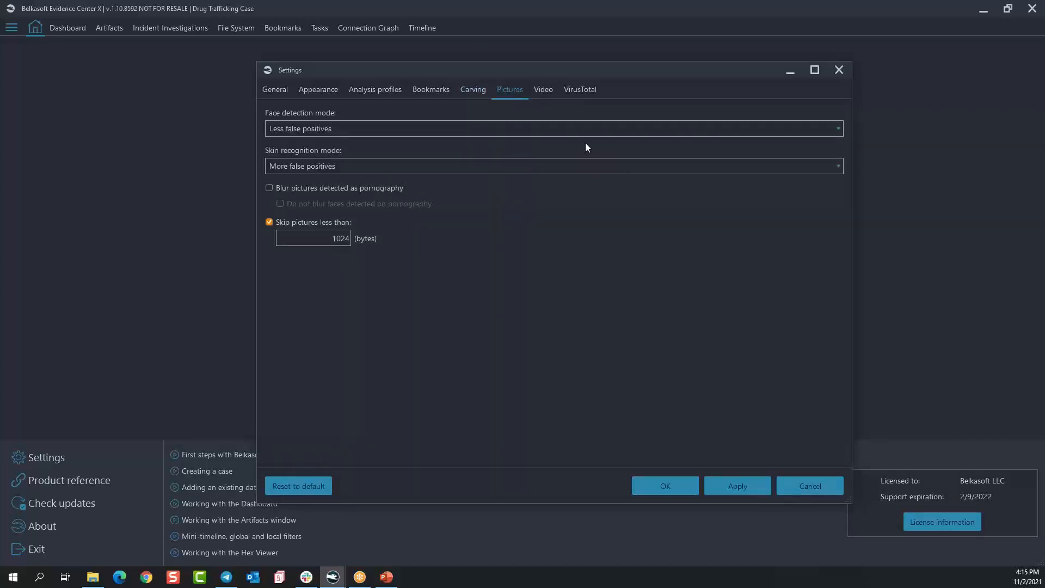
pyautogui.click(638, 129)
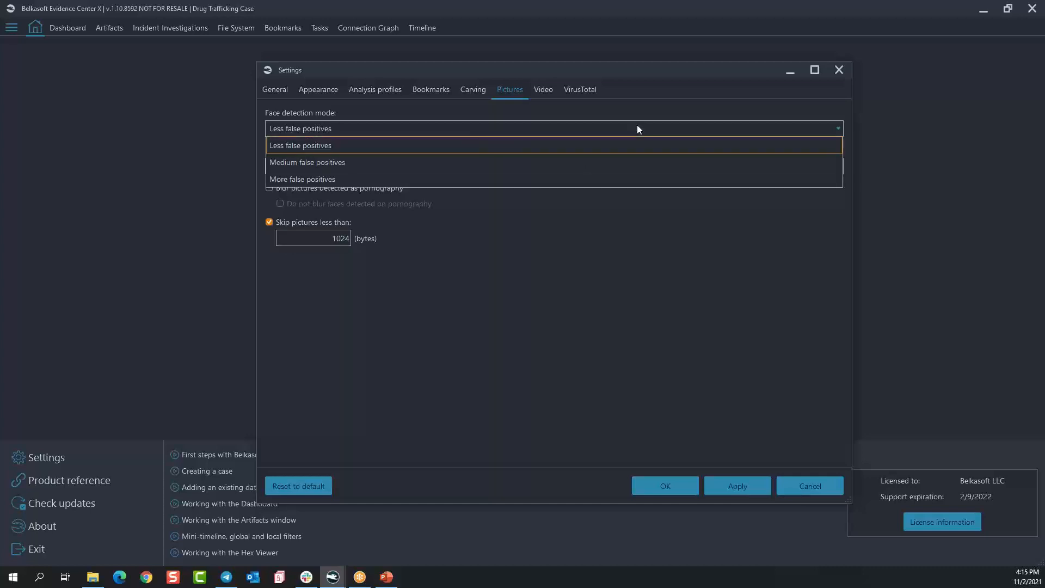
pyautogui.click(637, 215)
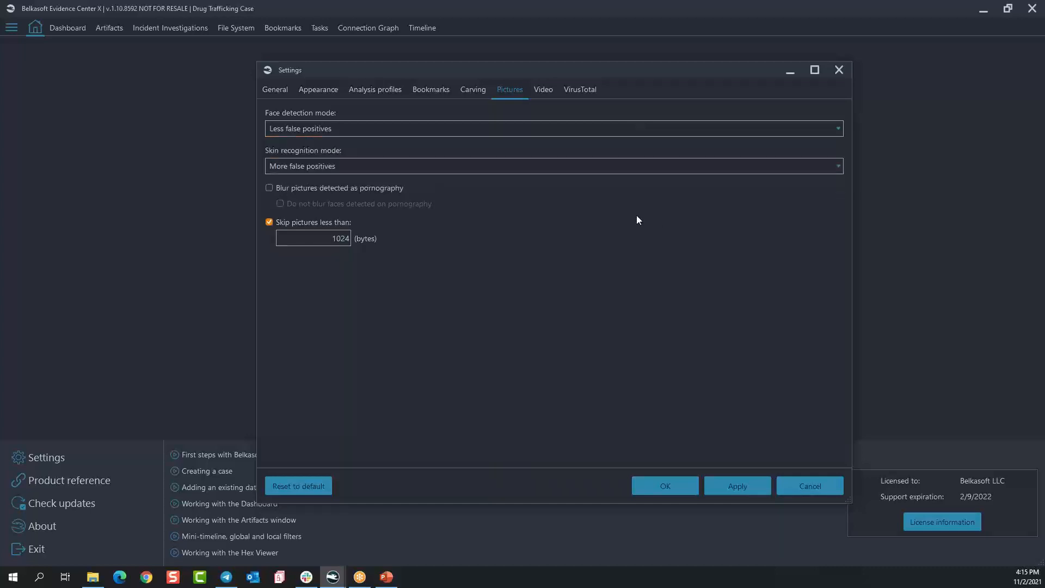
# Step: Try the option to blur pictures detected as pornography and switch it off again
pyautogui.click(381, 190)
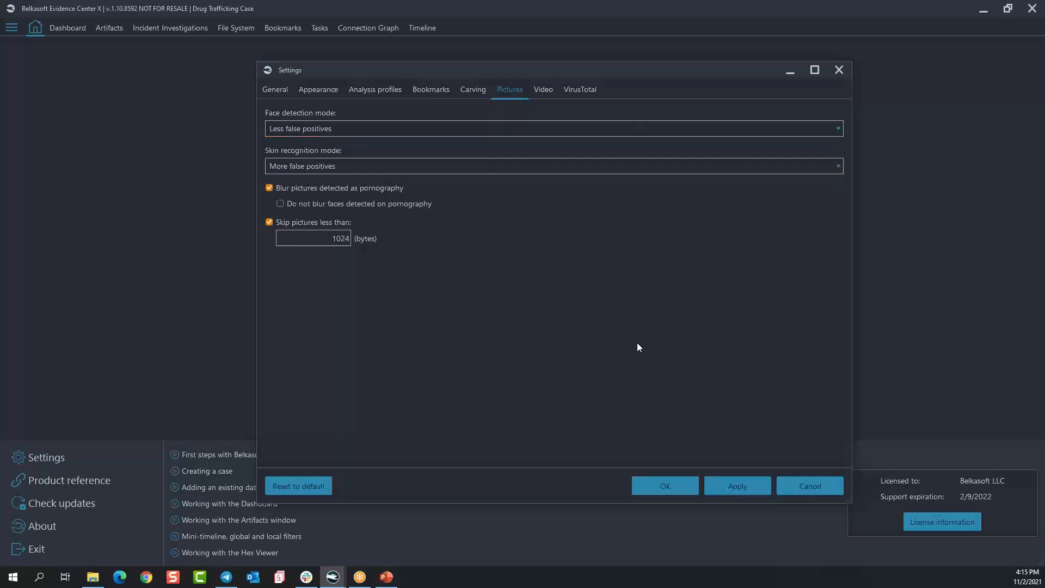
pyautogui.click(413, 204)
pyautogui.click(269, 187)
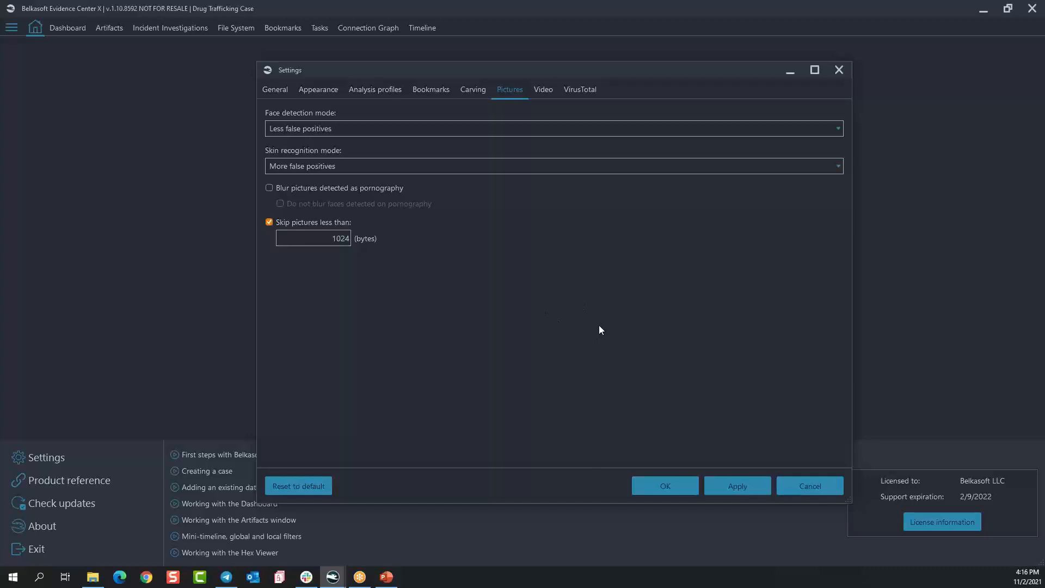
# Step: Review the video frame and VirusTotal settings, and close the settings without saving
pyautogui.click(540, 89)
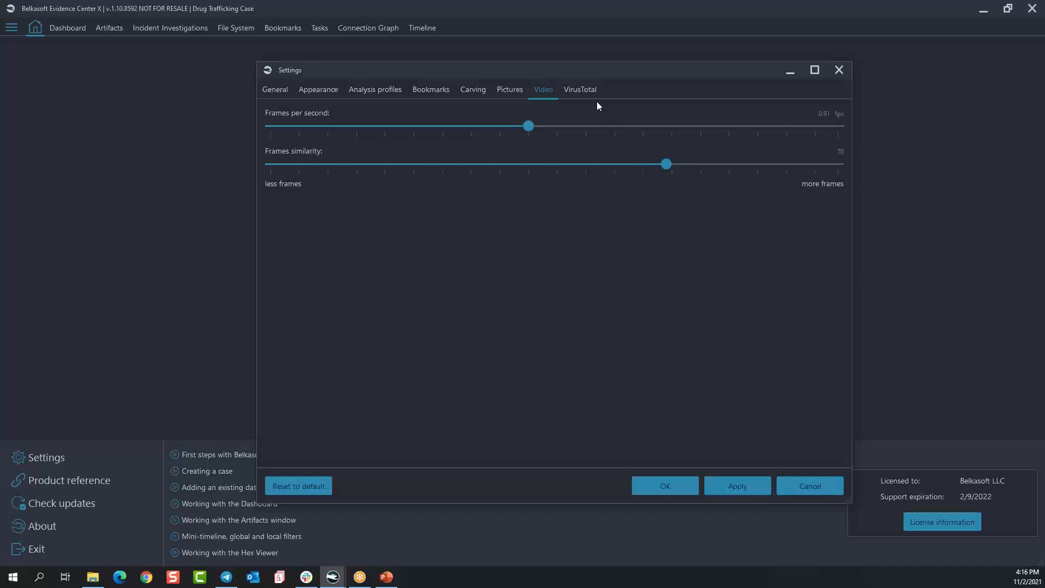
pyautogui.click(581, 89)
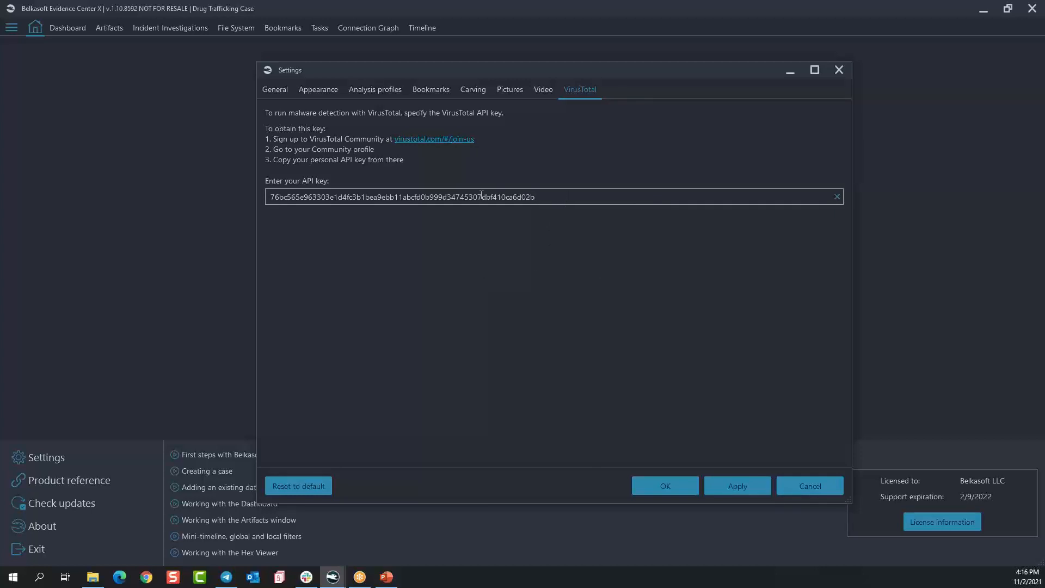
pyautogui.click(487, 90)
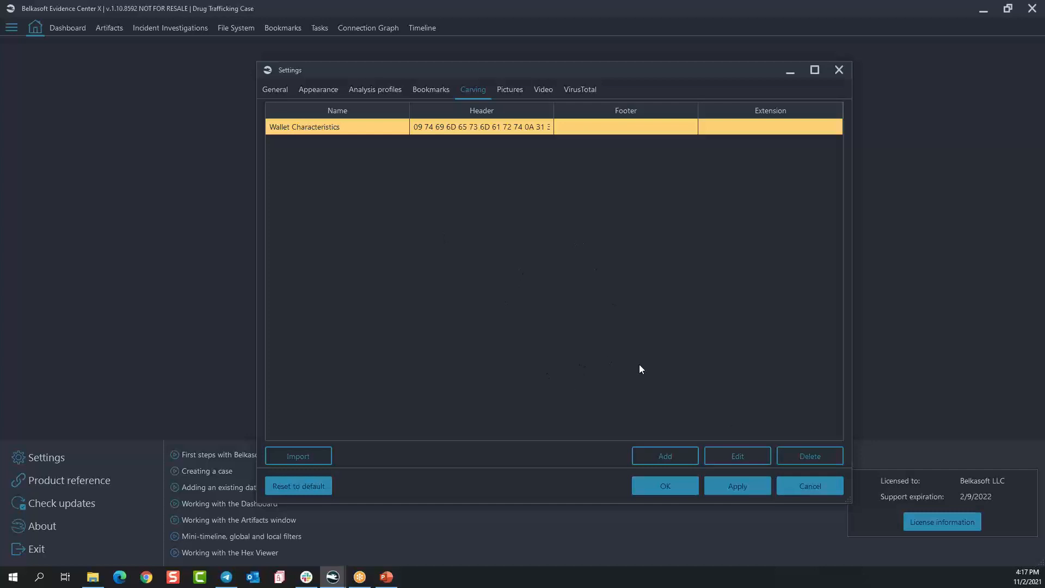
pyautogui.click(811, 487)
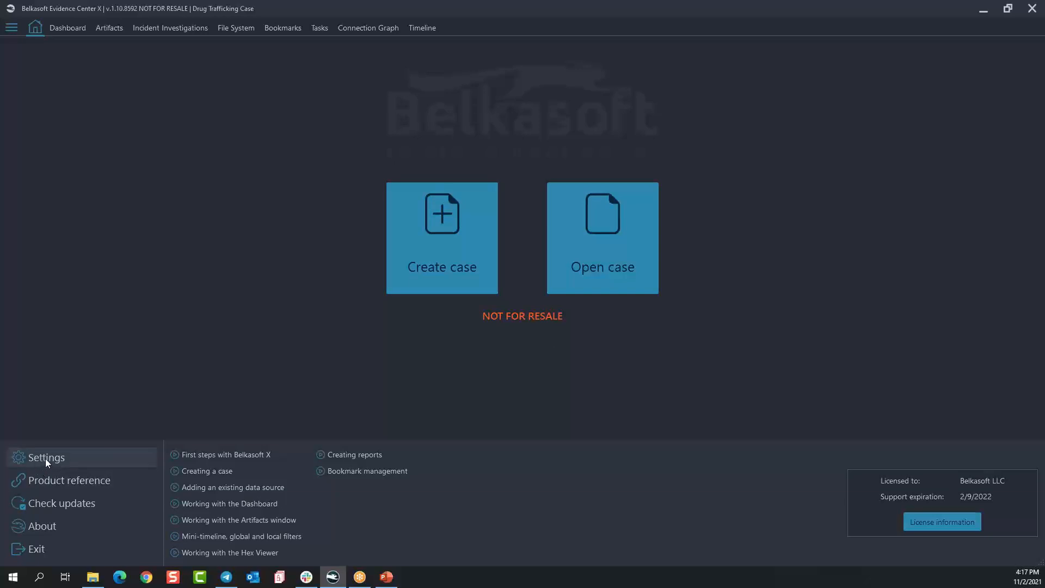
# Step: Open the product reference manual in Adobe Acrobat Reader and skim its first pages
pyautogui.click(43, 484)
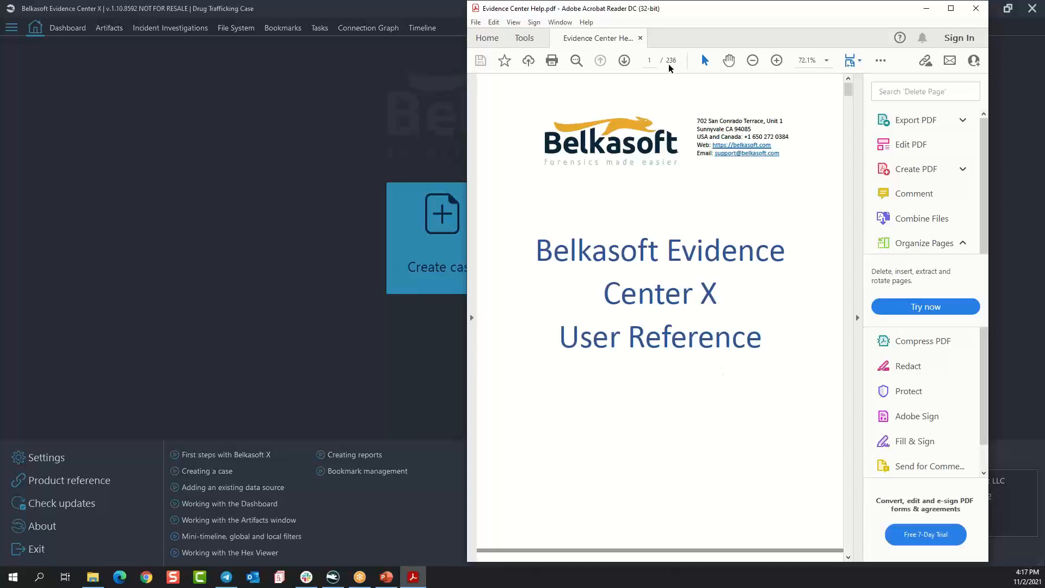
pyautogui.scroll(-3, 751, 357)
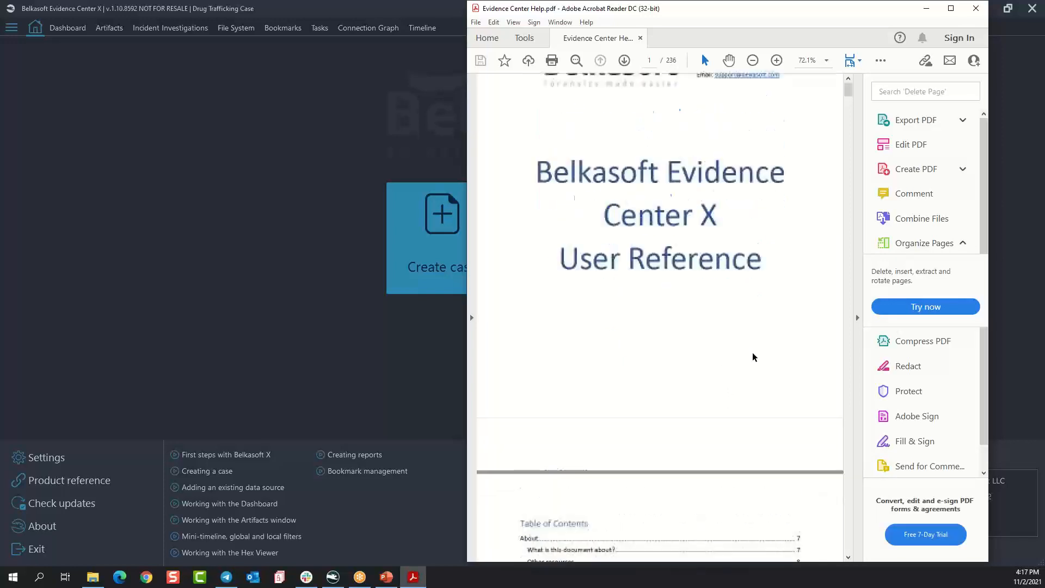
pyautogui.scroll(3, 737, 354)
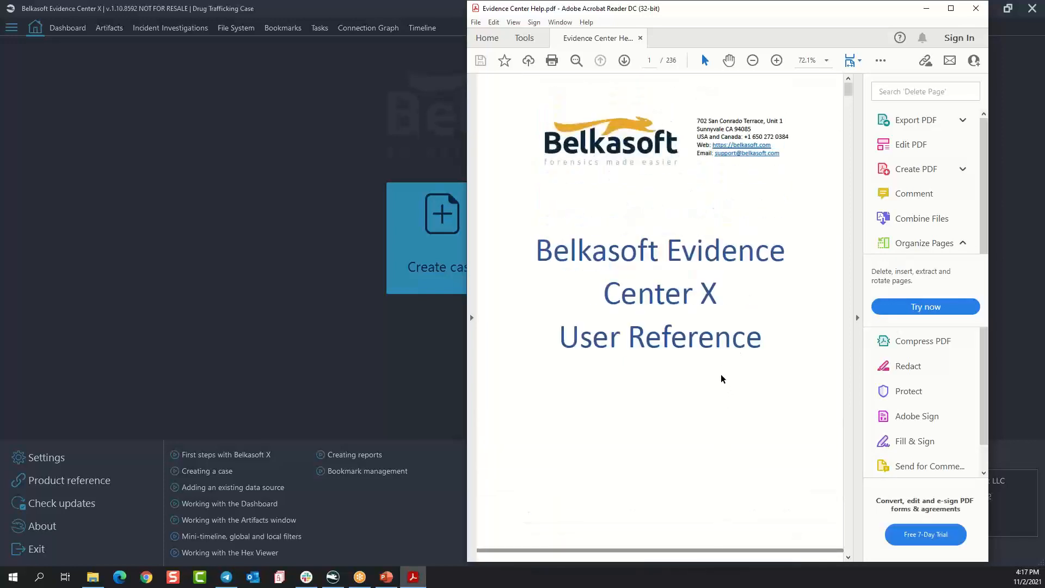
# Step: Search the manual for "ios", view the iOS section linked from the table of contents, and close the manual
pyautogui.hotkey('ctrl', 'f')
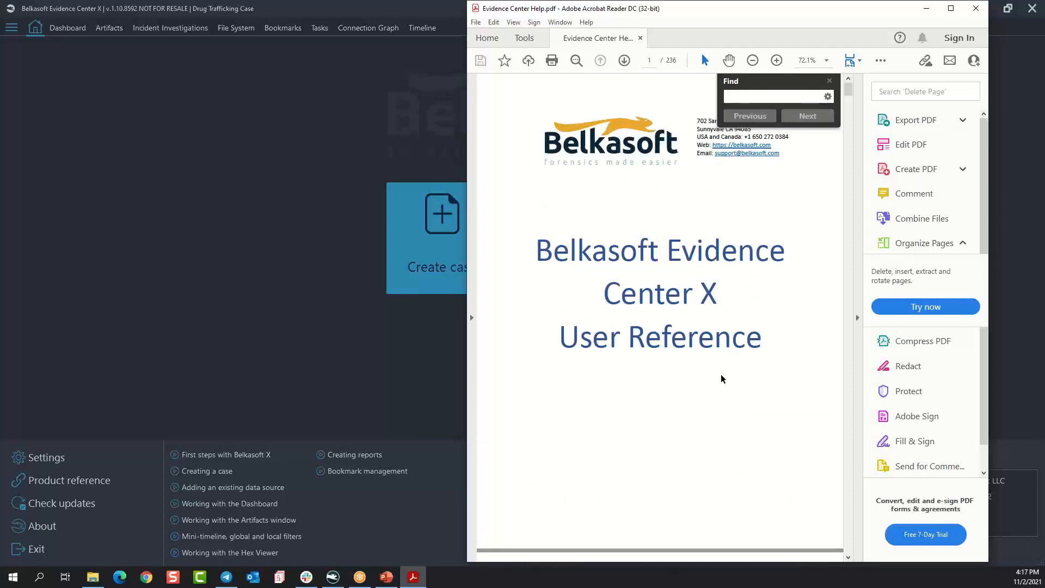
pyautogui.write('ios')
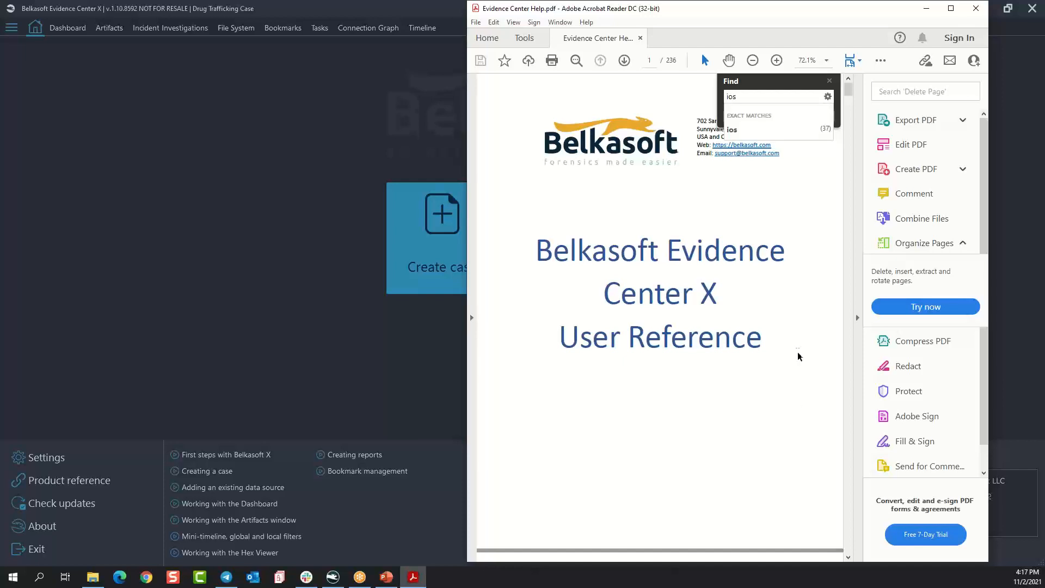
pyautogui.press('Return')
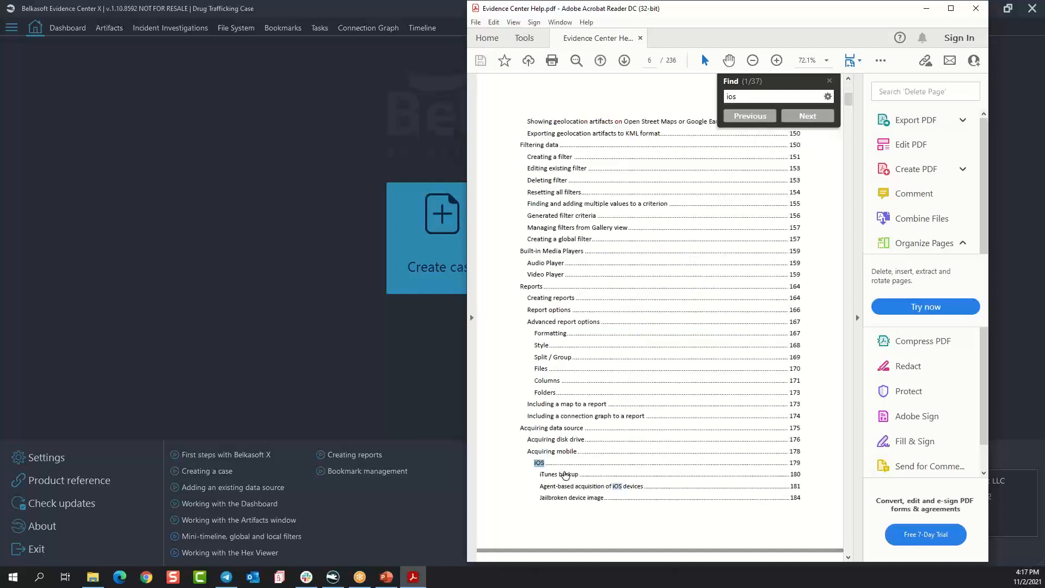
pyautogui.click(539, 463)
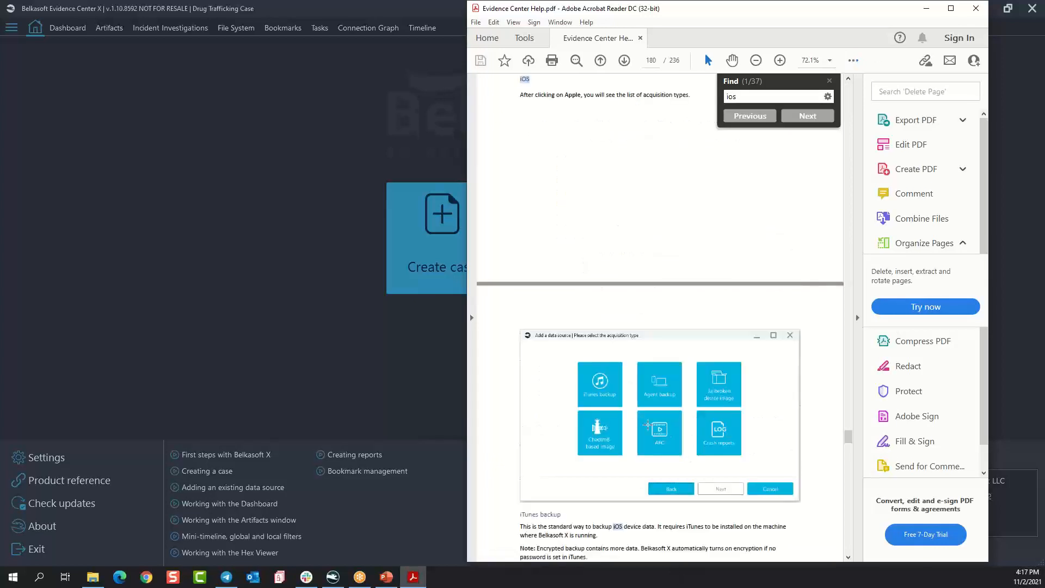
pyautogui.click(830, 82)
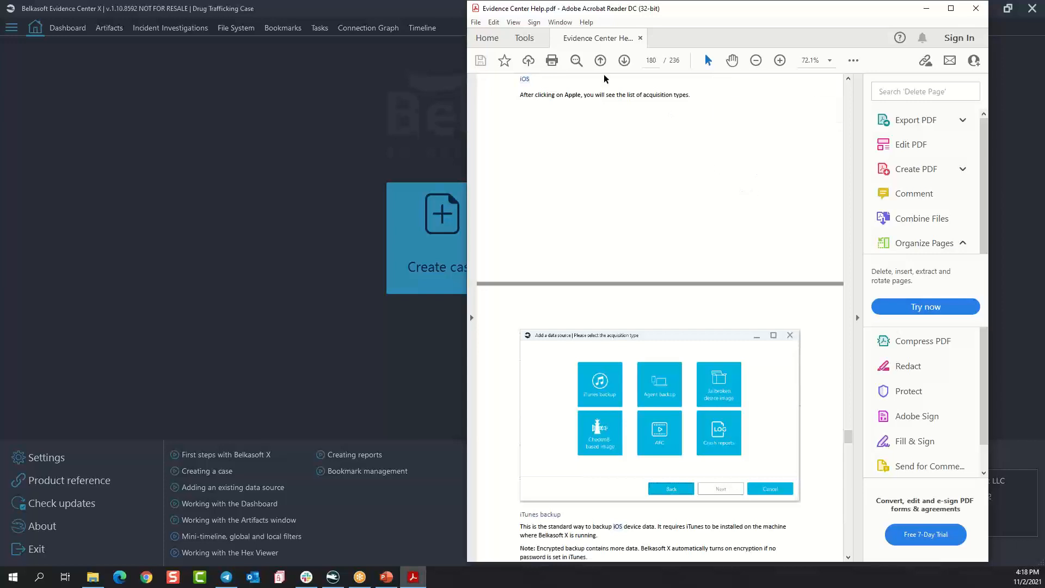
pyautogui.click(975, 8)
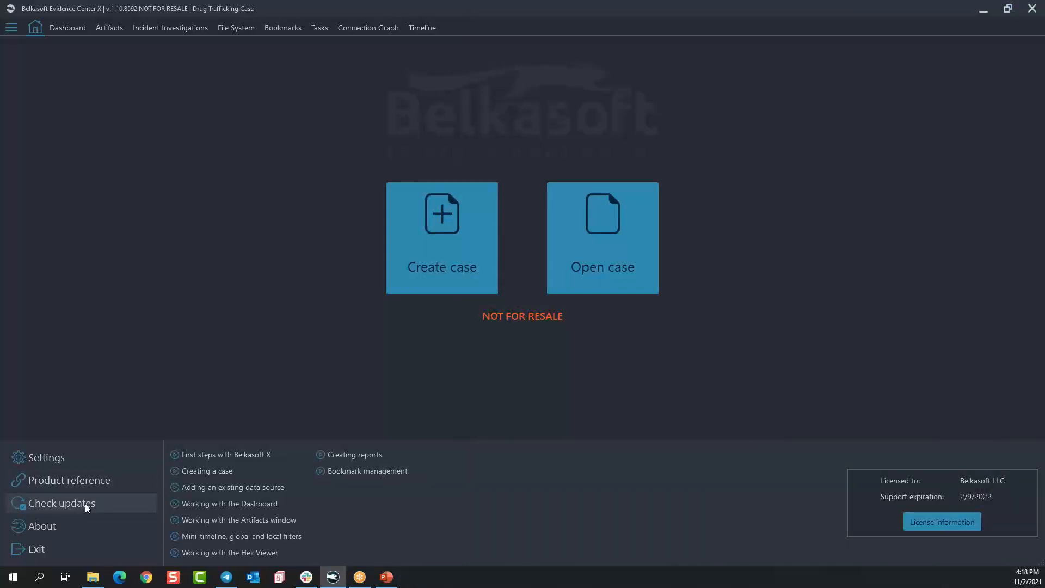
# Step: Review the automatic update option in the general settings and run a manual check for updates
pyautogui.click(77, 459)
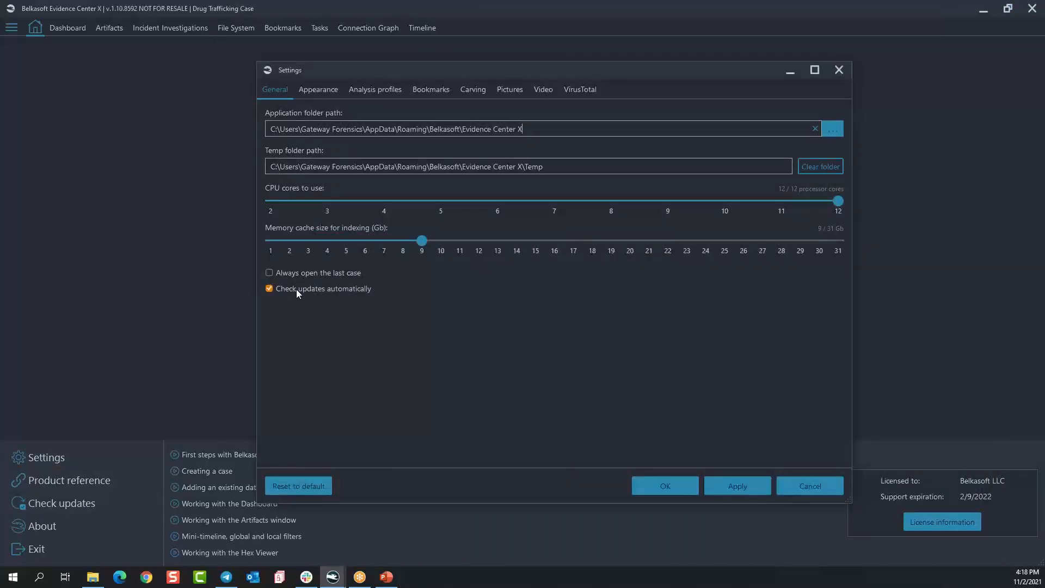
pyautogui.click(839, 70)
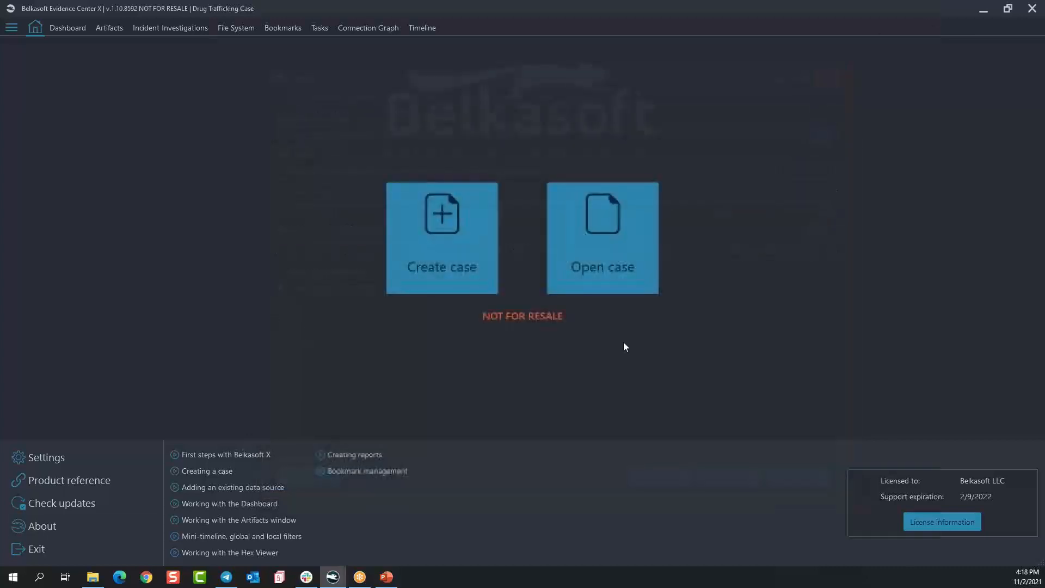
pyautogui.click(67, 502)
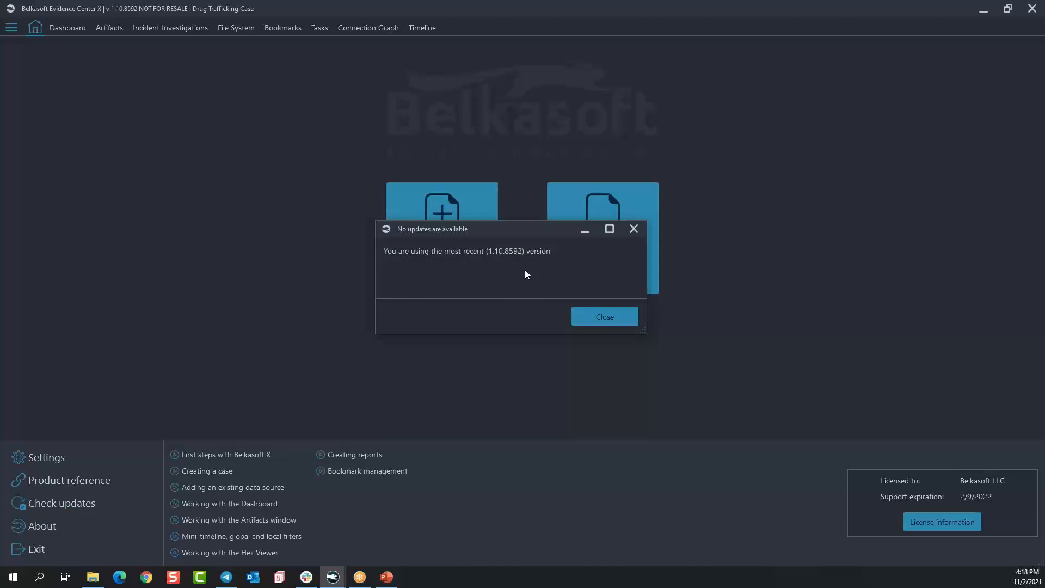
pyautogui.click(634, 229)
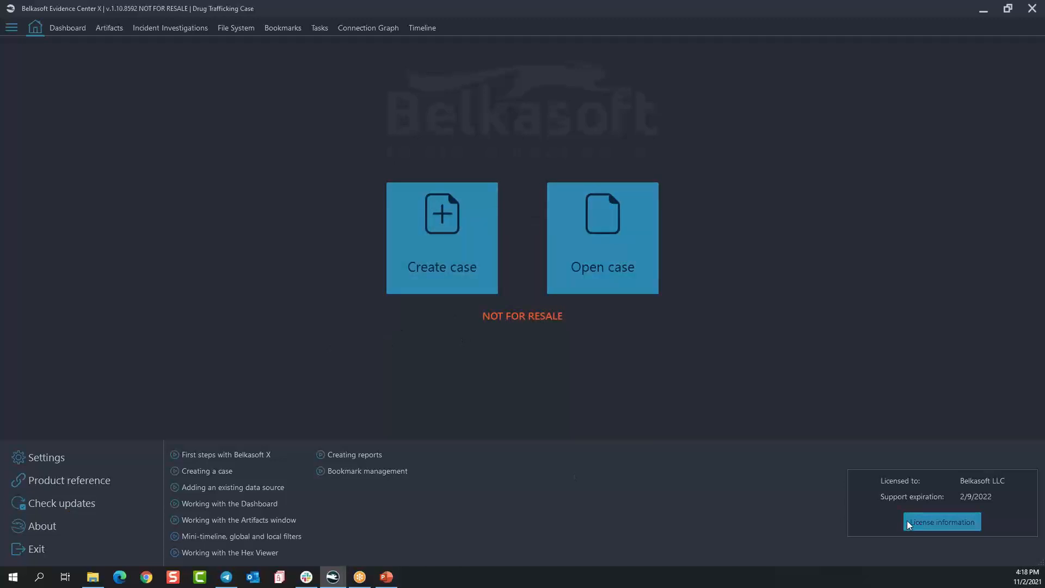
# Step: Review the license information, including the available and unavailable modules, and close it
pyautogui.click(923, 523)
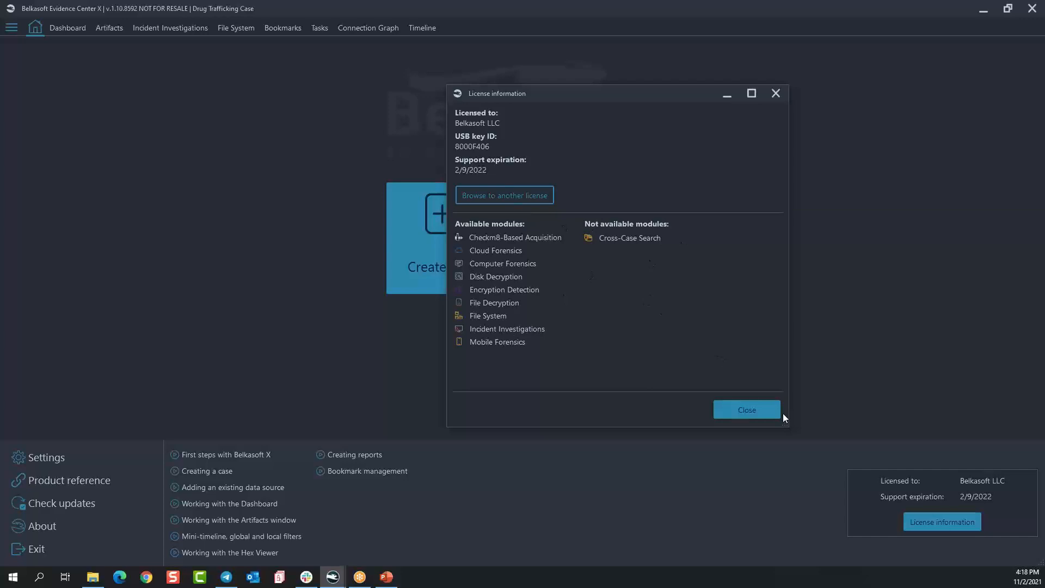
pyautogui.click(753, 407)
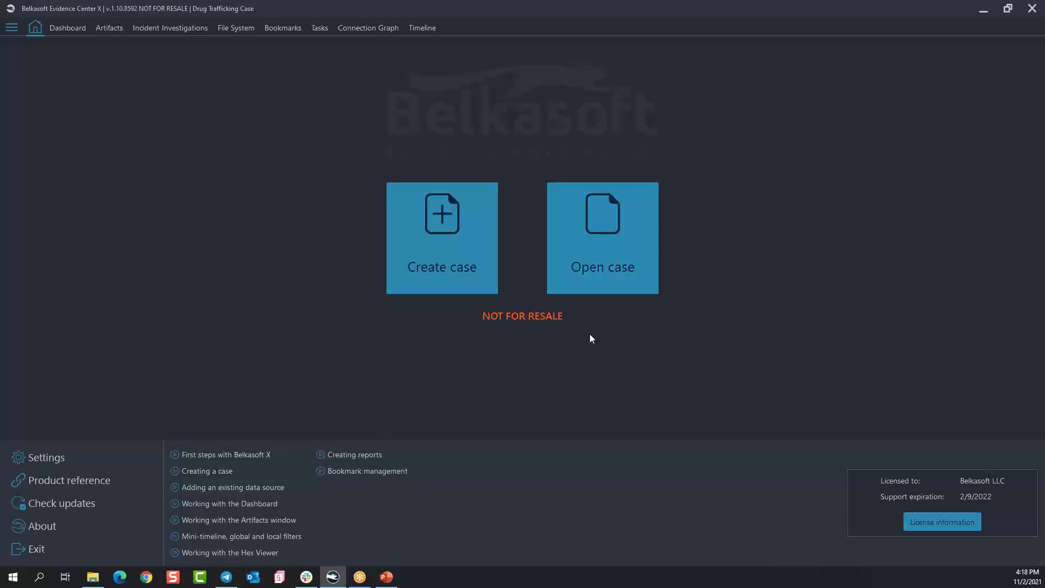
# Step: Bring up the list of recent cases for opening and browse the cases with their data sources
pyautogui.click(594, 279)
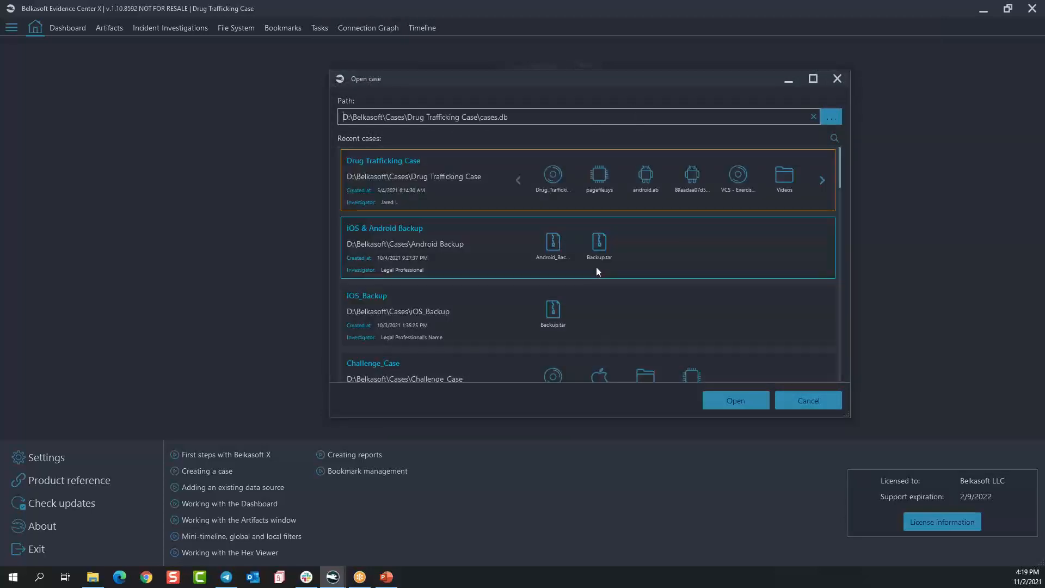
pyautogui.scroll(-2, 619, 247)
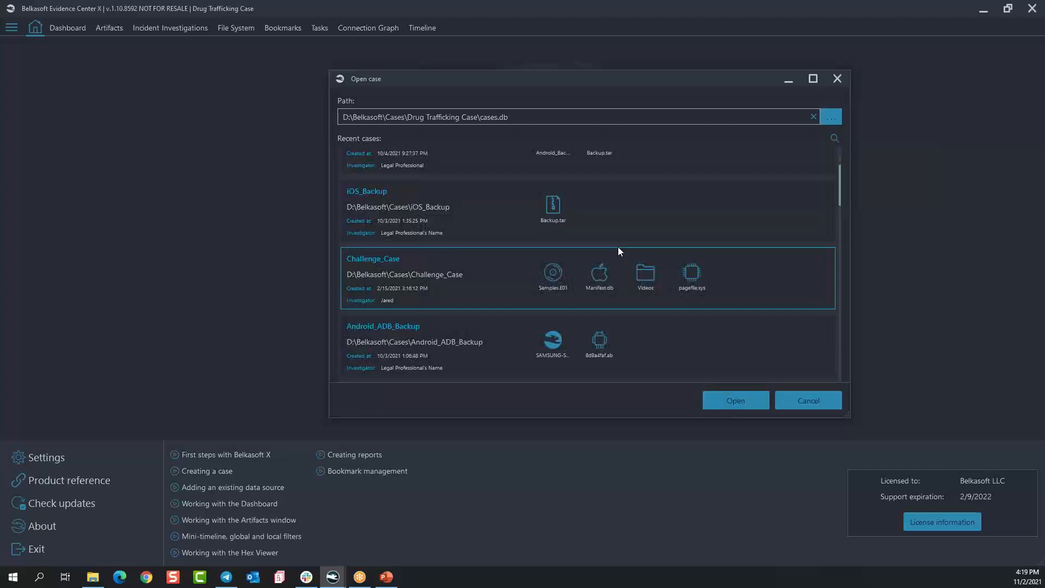
pyautogui.scroll(-3, 618, 253)
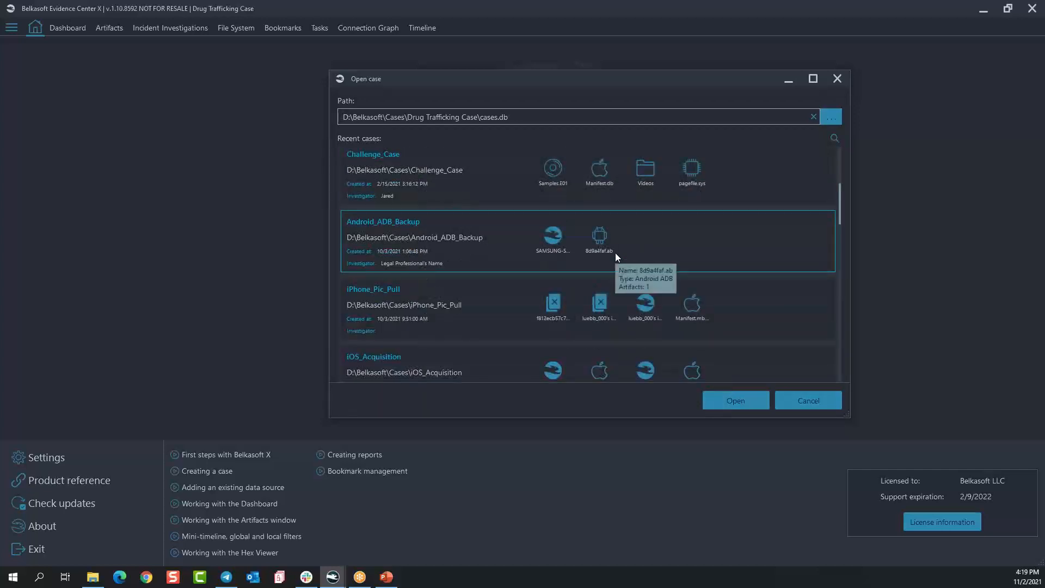
pyautogui.scroll(-4, 612, 254)
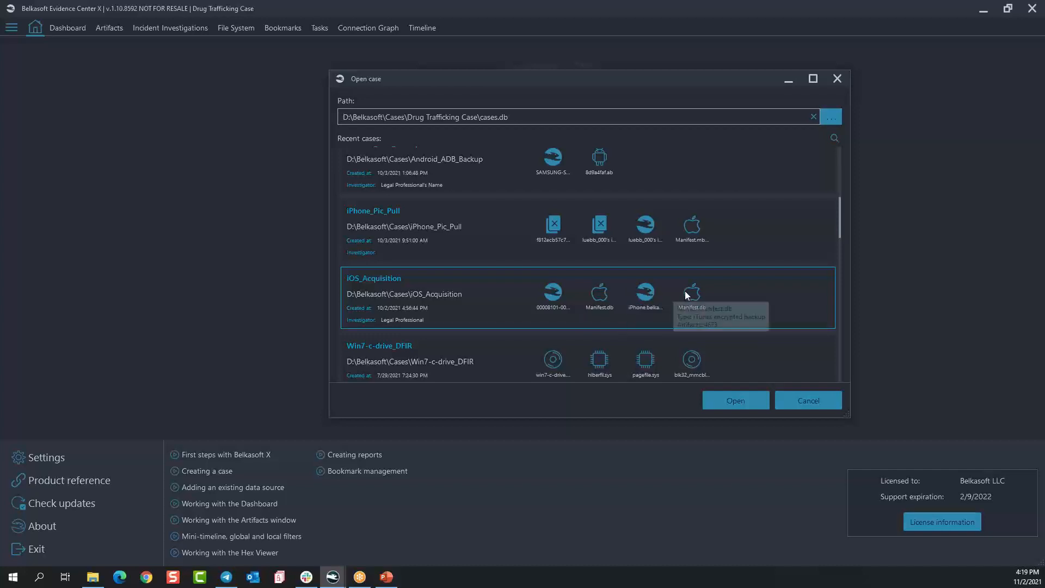
pyautogui.scroll(-1, 723, 295)
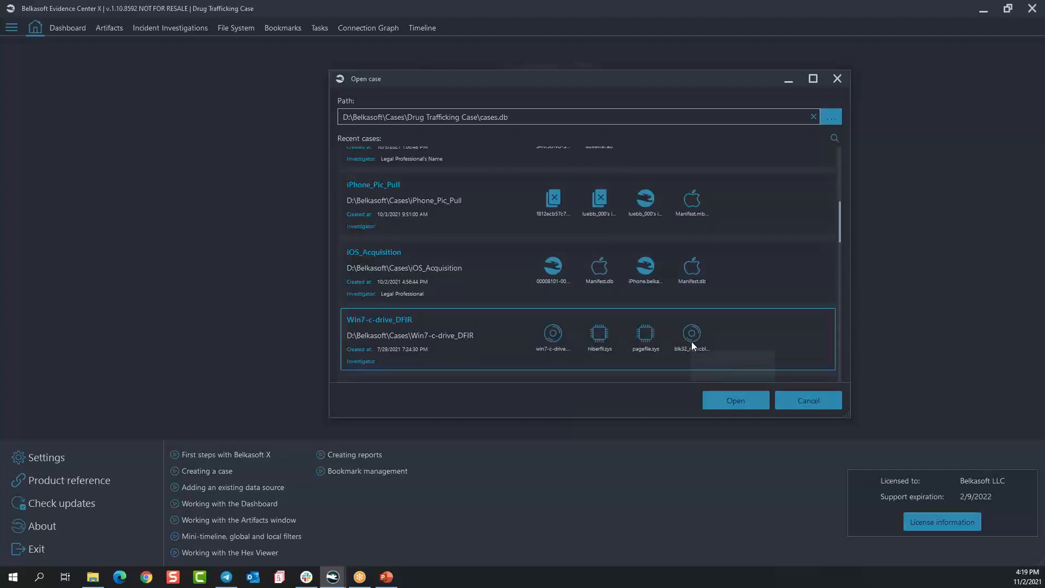
pyautogui.scroll(10, 690, 336)
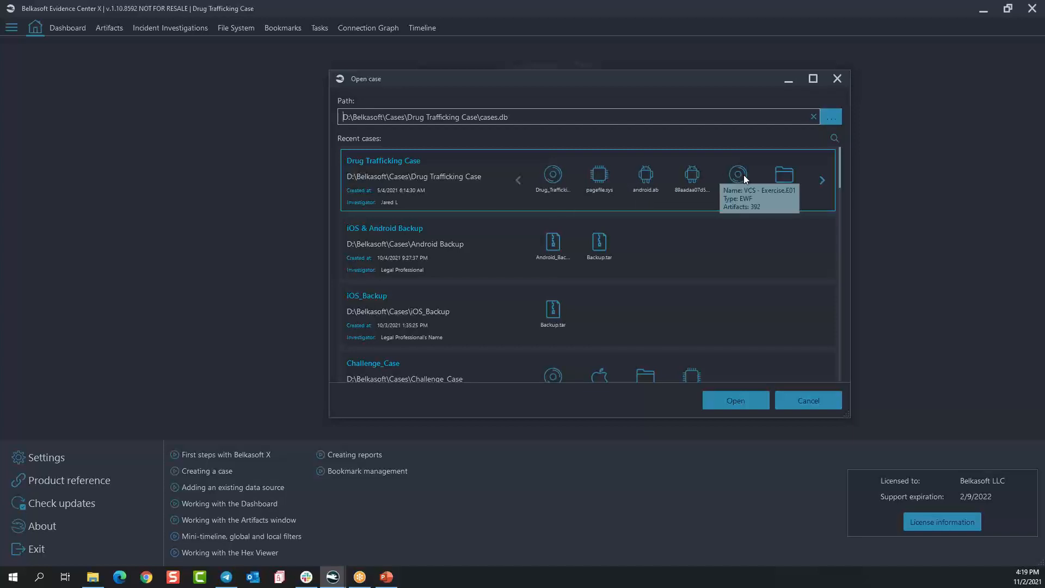
# Step: Page through to the last data sources of the Drug Trafficking Case, and close the case selection without opening one
pyautogui.moveTo(791, 175)
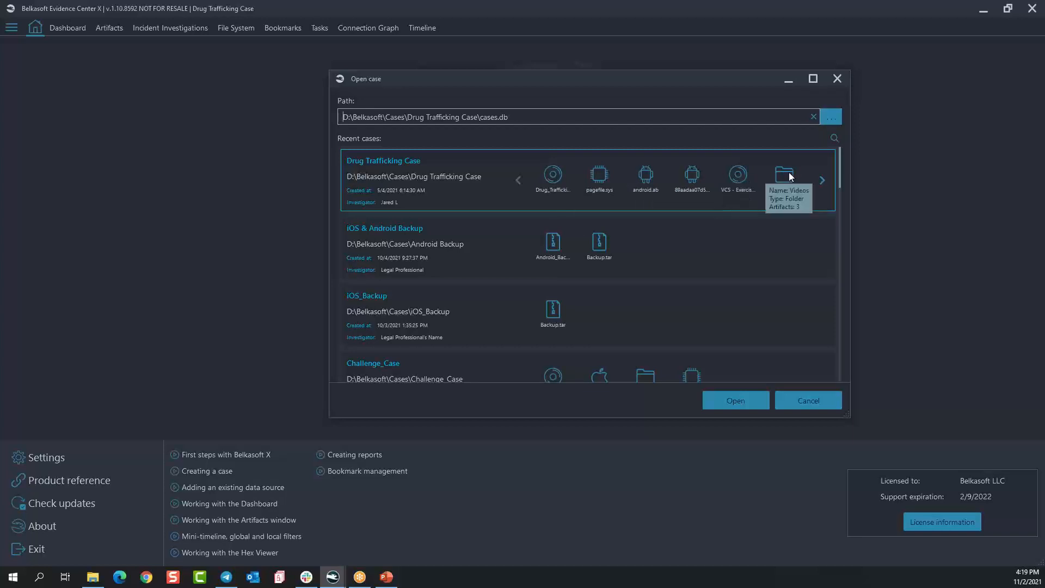
pyautogui.click(823, 187)
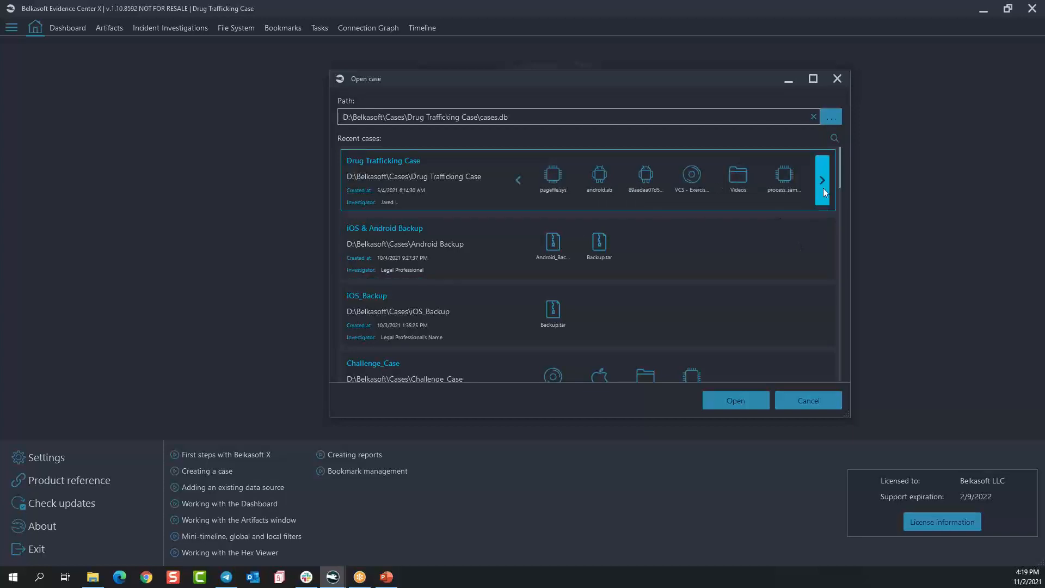
pyautogui.click(823, 188)
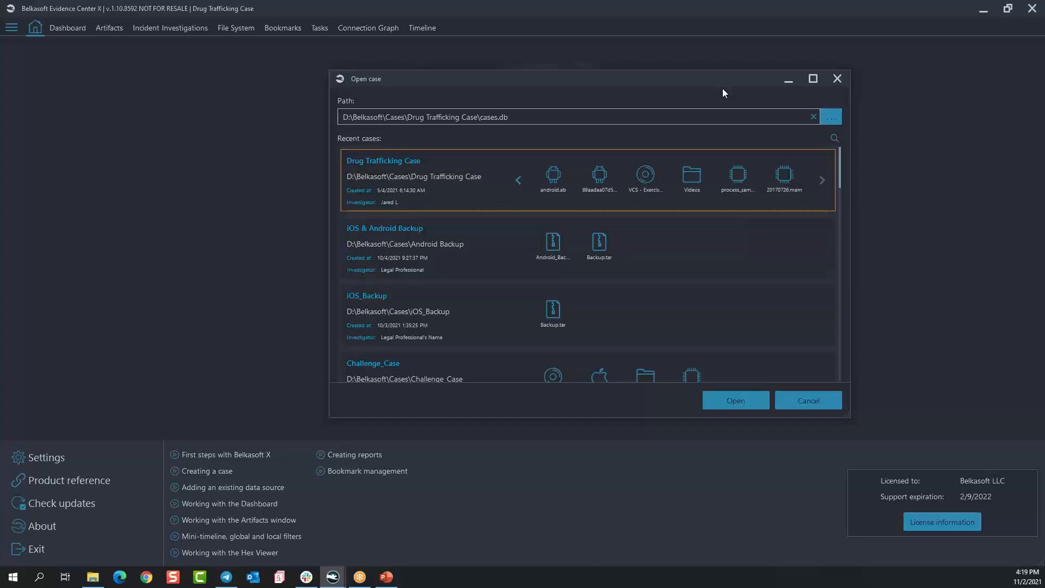
pyautogui.click(835, 80)
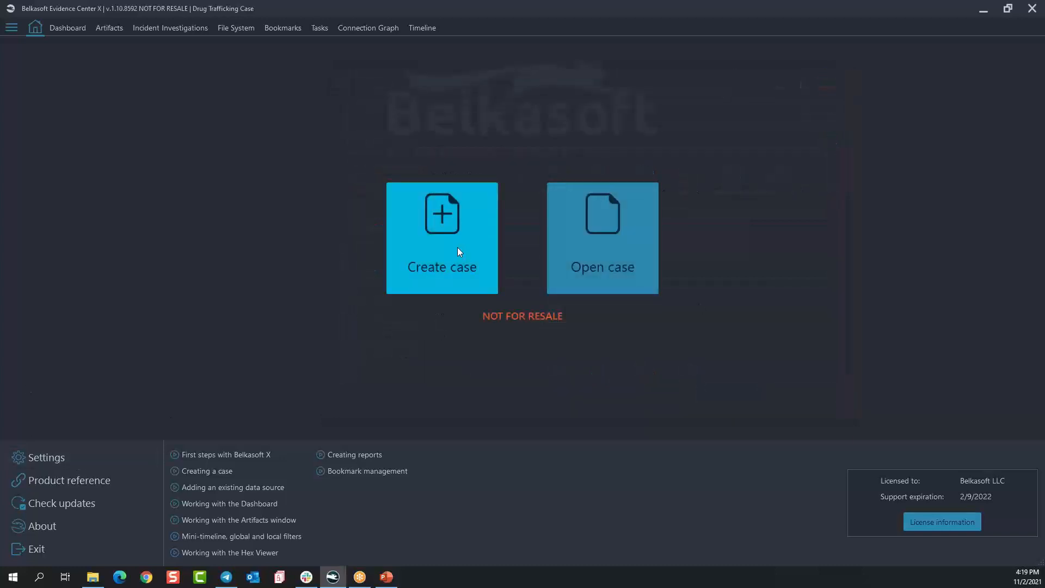
# Step: Review the name, folder, timezone, investigator and description fields for creating a case, and cancel the creation
pyautogui.click(442, 238)
pyautogui.moveTo(524, 121); pyautogui.dragTo(574, 98)
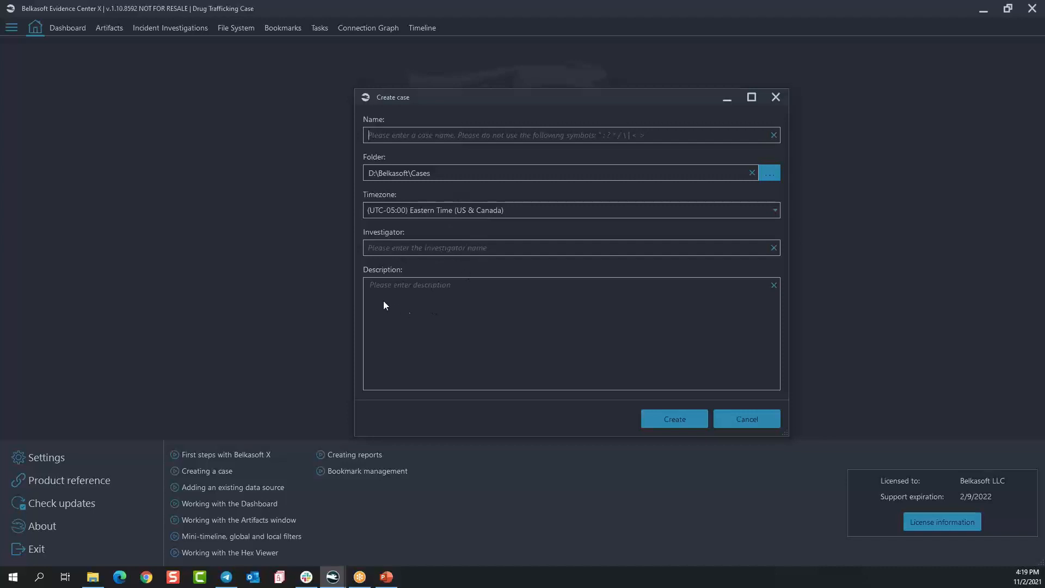
pyautogui.click(756, 424)
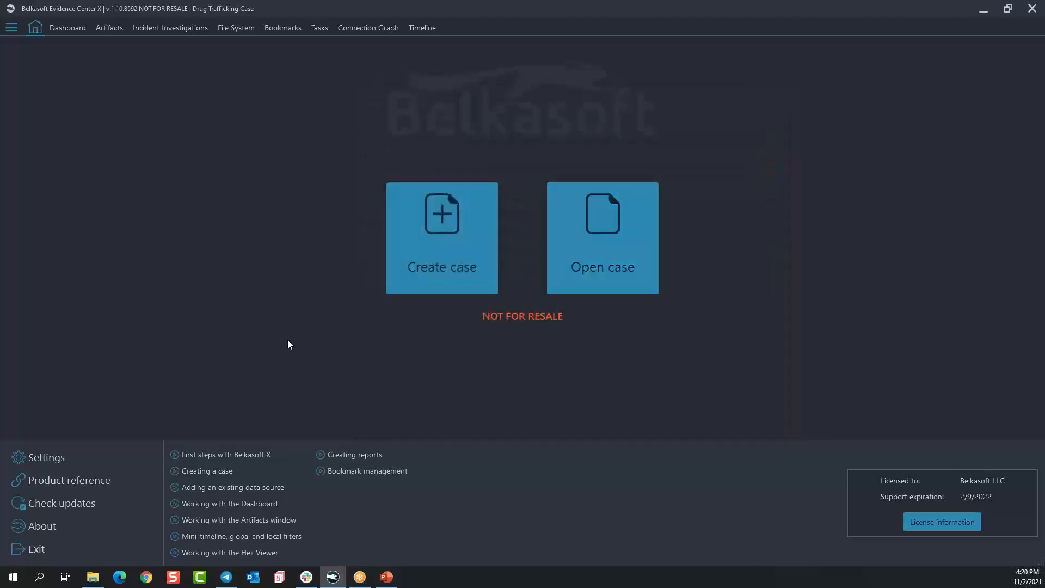
# Step: Open the case dashboard, hide the nested data sources and show them again
pyautogui.click(71, 28)
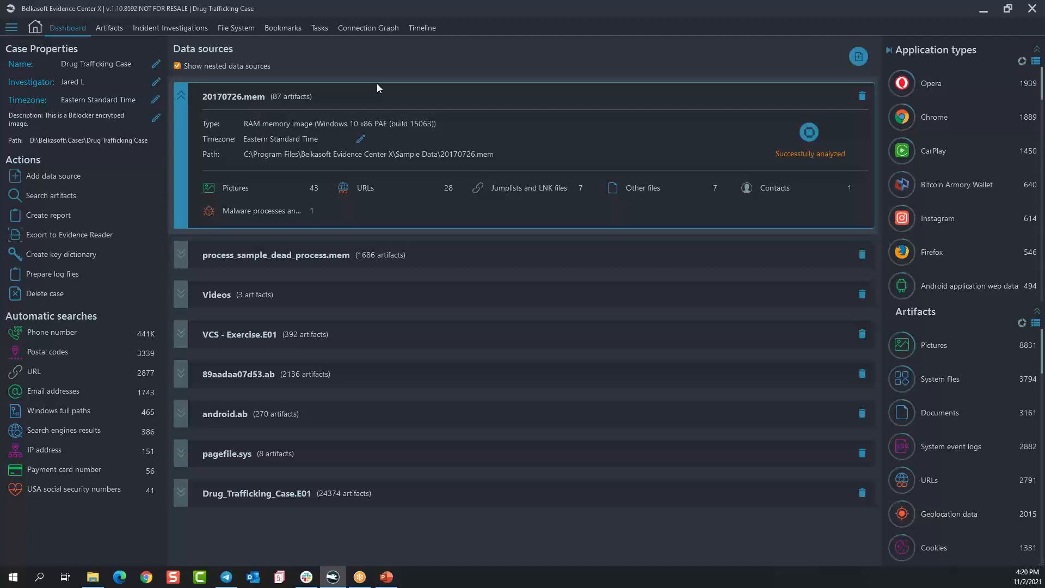
pyautogui.click(178, 67)
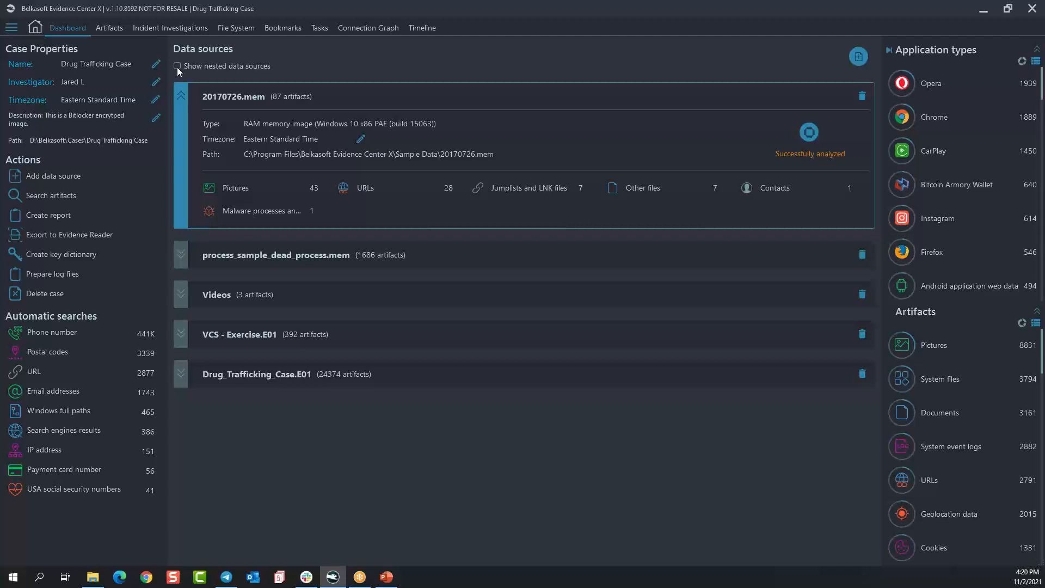
pyautogui.click(177, 68)
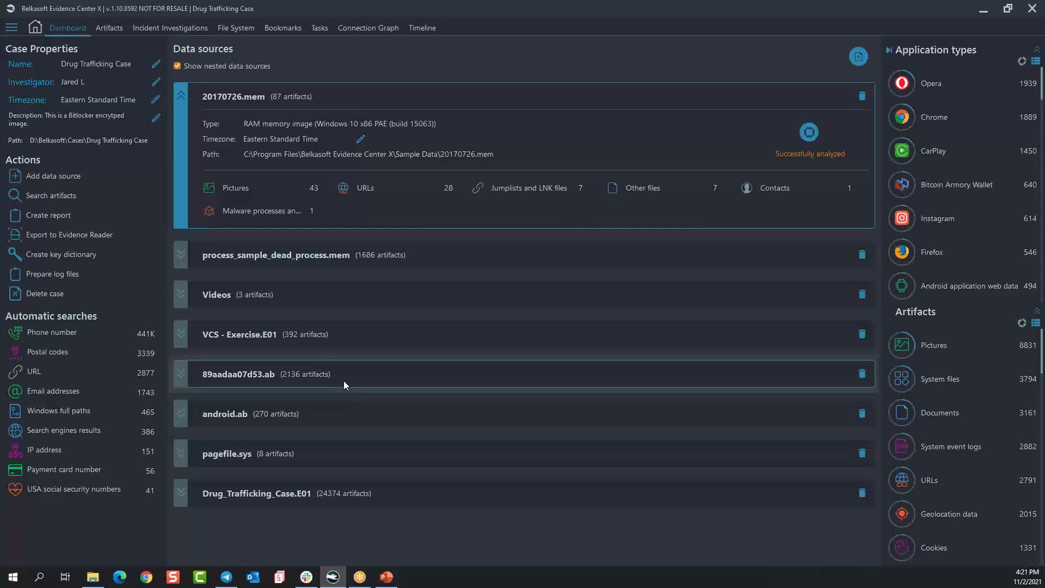
# Step: Examine the Drug_Trafficking_Case.E01 details and the artifacts chart, and collapse the expanded data sources, including 20170726.mem
pyautogui.click(181, 492)
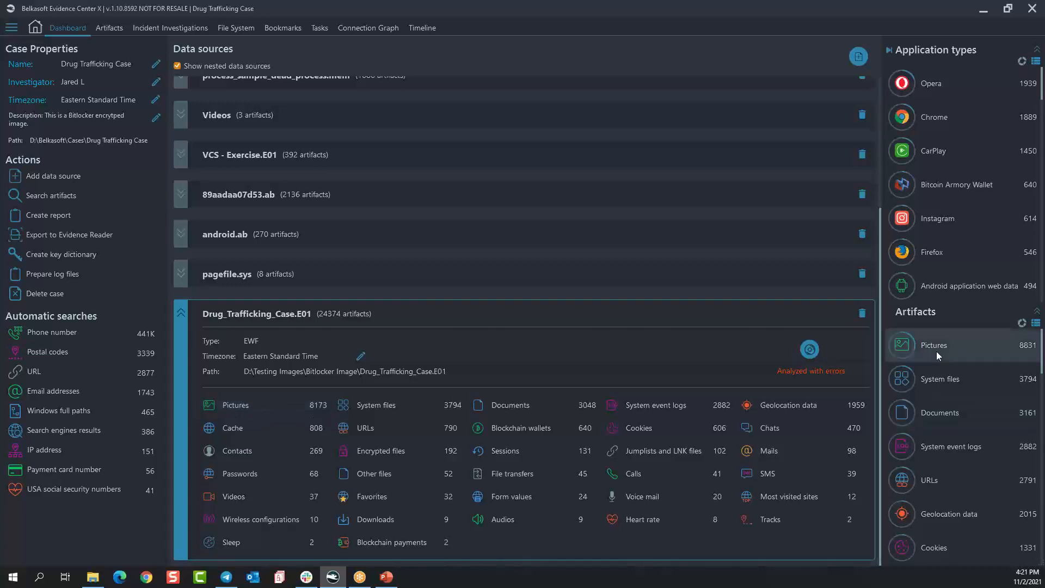
pyautogui.click(1022, 325)
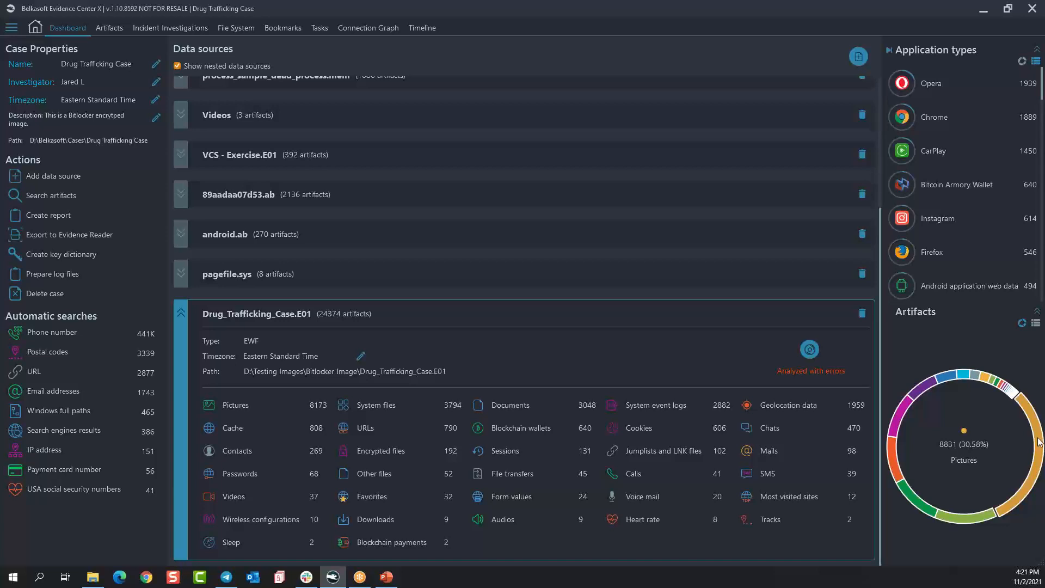
pyautogui.click(181, 313)
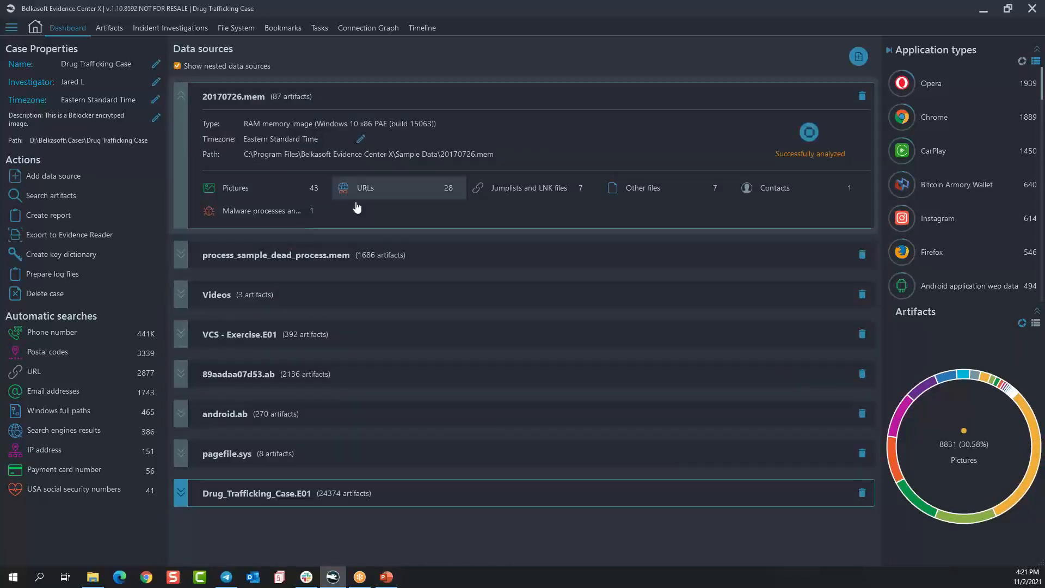
pyautogui.click(179, 93)
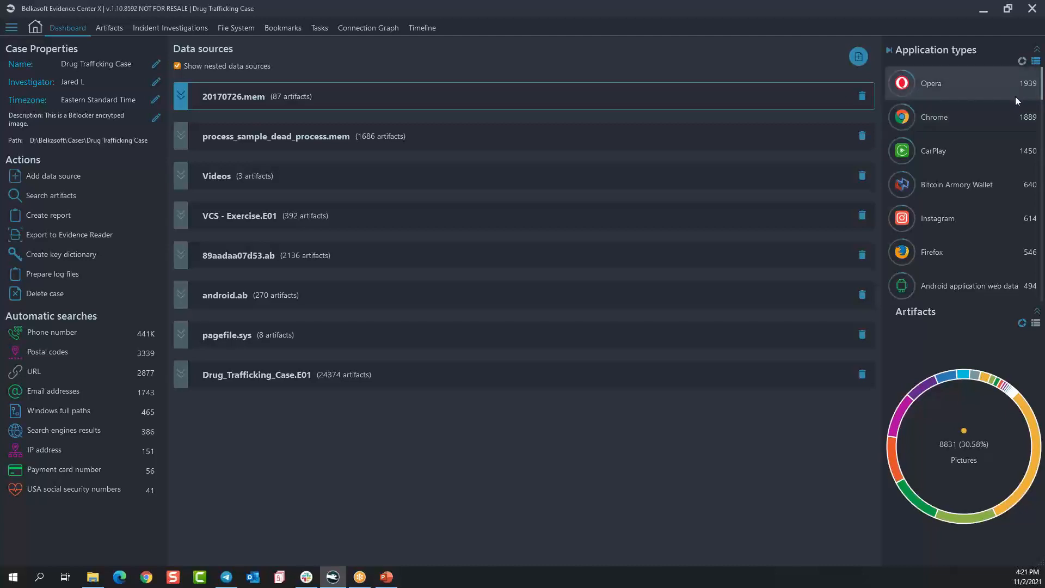
# Step: View the application types as a chart, return them to a list and skim it from Opera to QIWI Wallet
pyautogui.click(1022, 63)
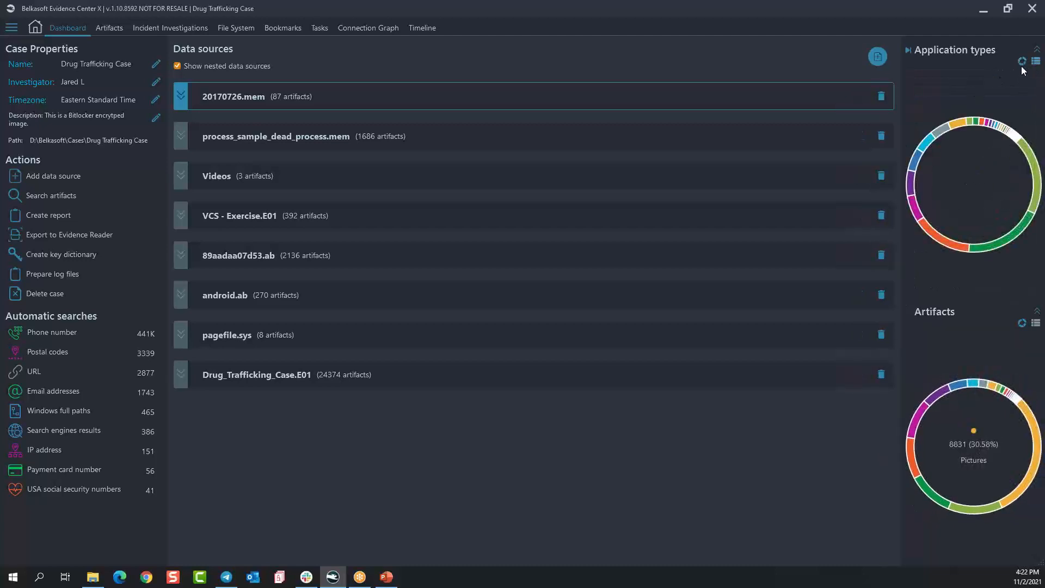
pyautogui.click(1036, 61)
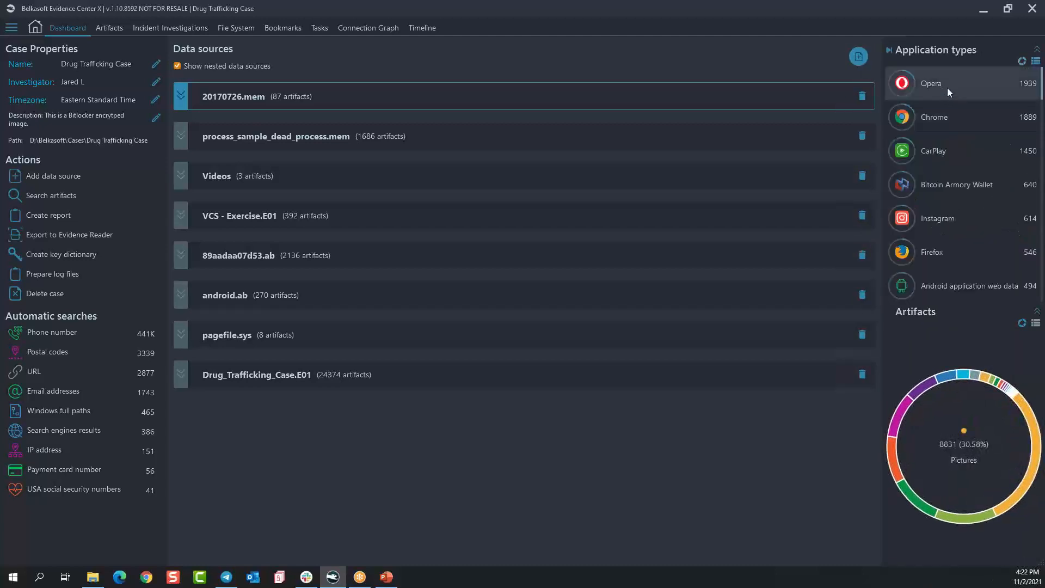
pyautogui.click(1013, 88)
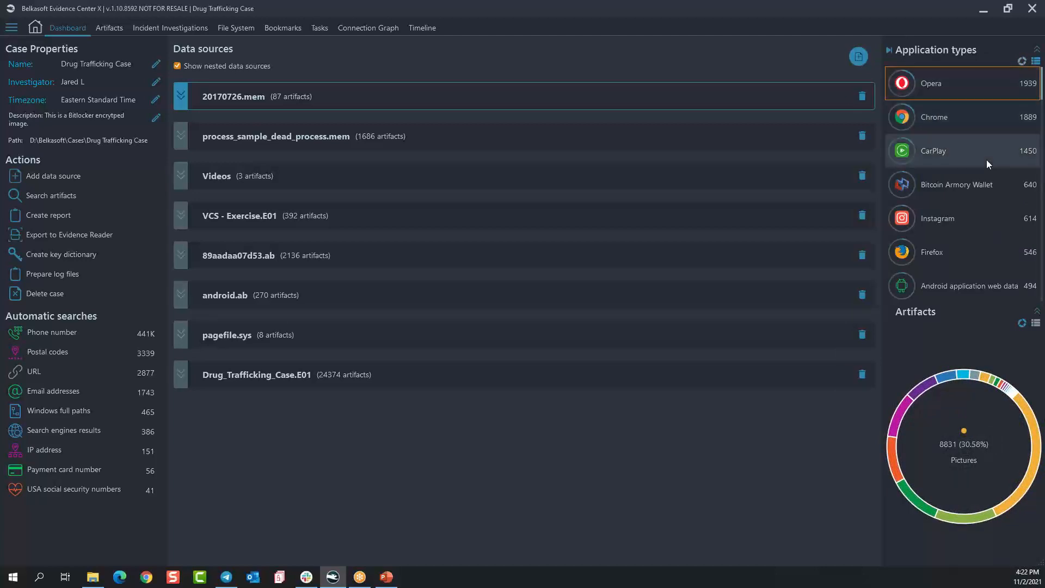
pyautogui.scroll(-10, 986, 159)
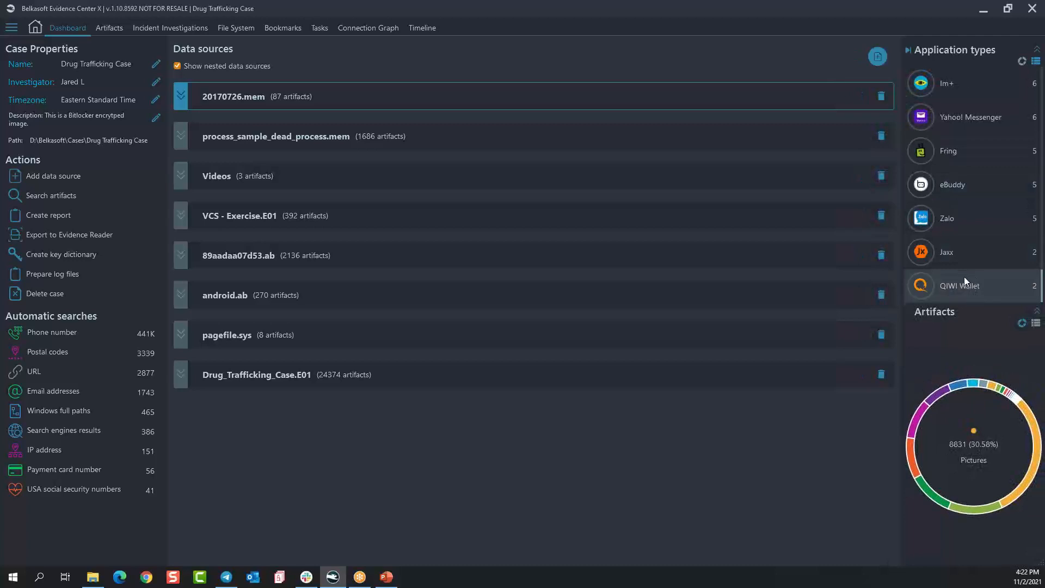
pyautogui.scroll(10, 964, 272)
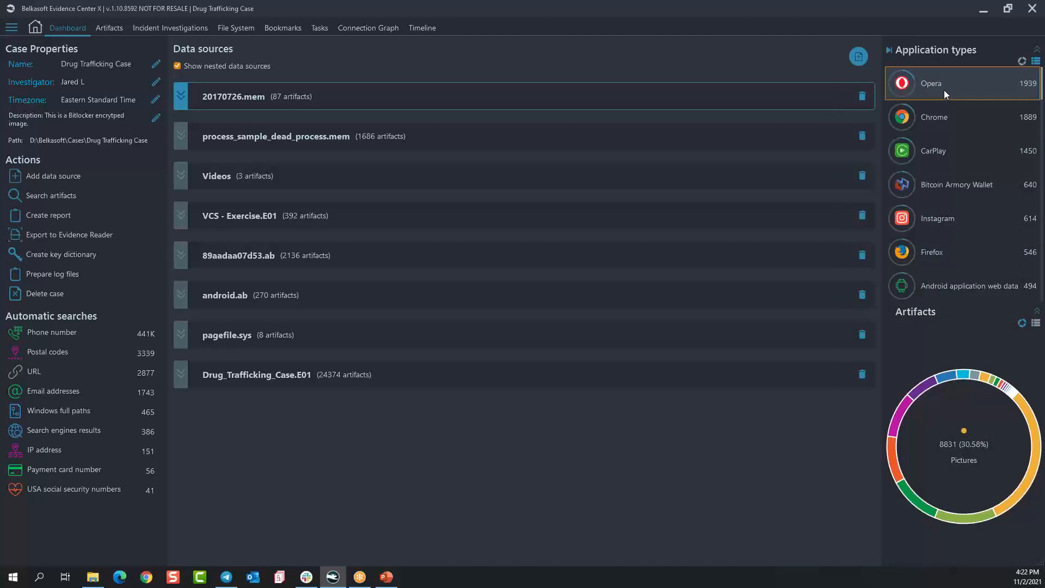
pyautogui.scroll(-10, 942, 104)
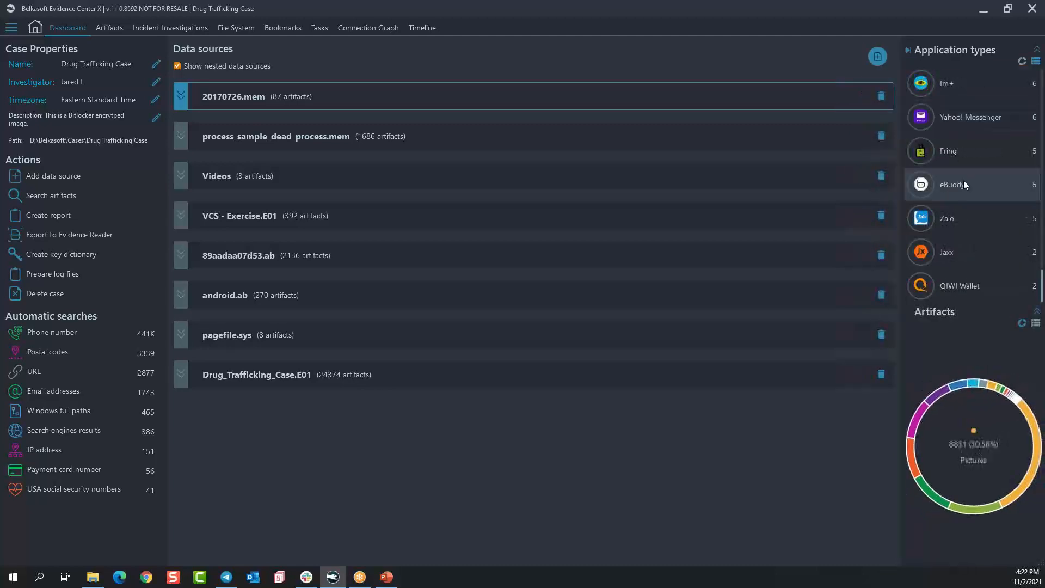
# Step: Show the artifacts as a list again and skim all artifact categories down to malware processes and files
pyautogui.click(1036, 323)
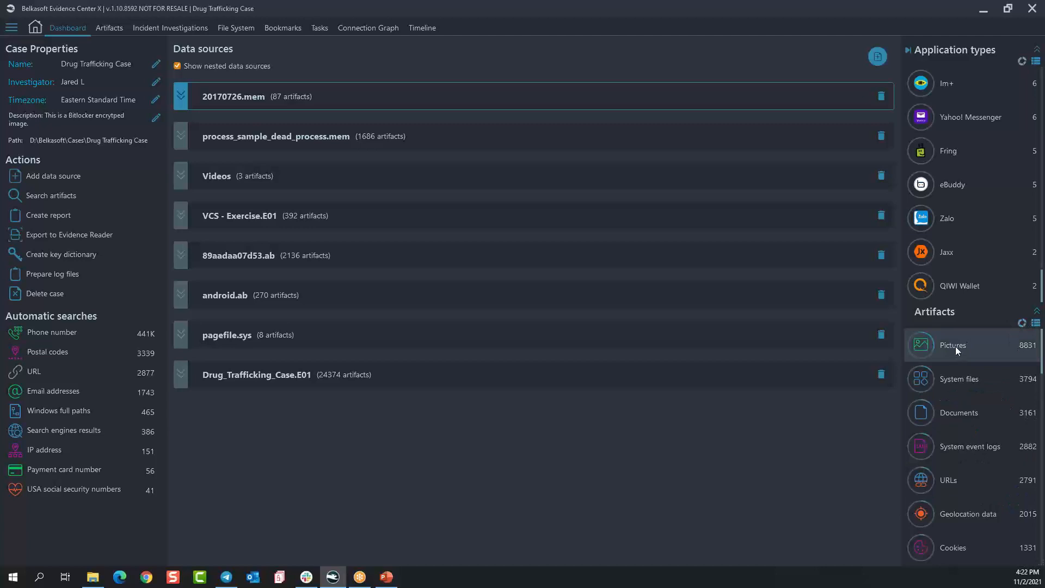
pyautogui.scroll(-10, 997, 362)
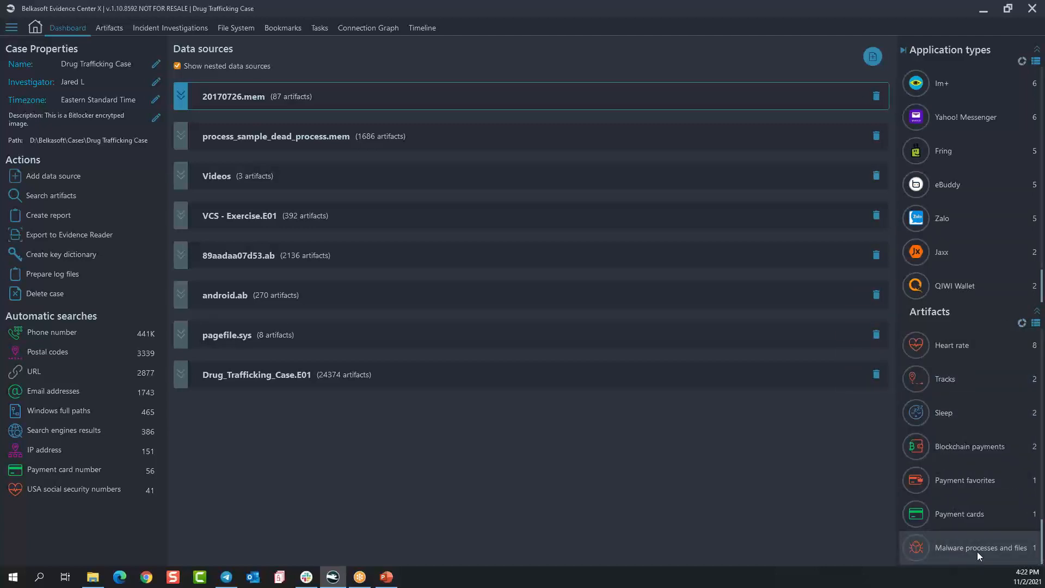
pyautogui.scroll(10, 966, 547)
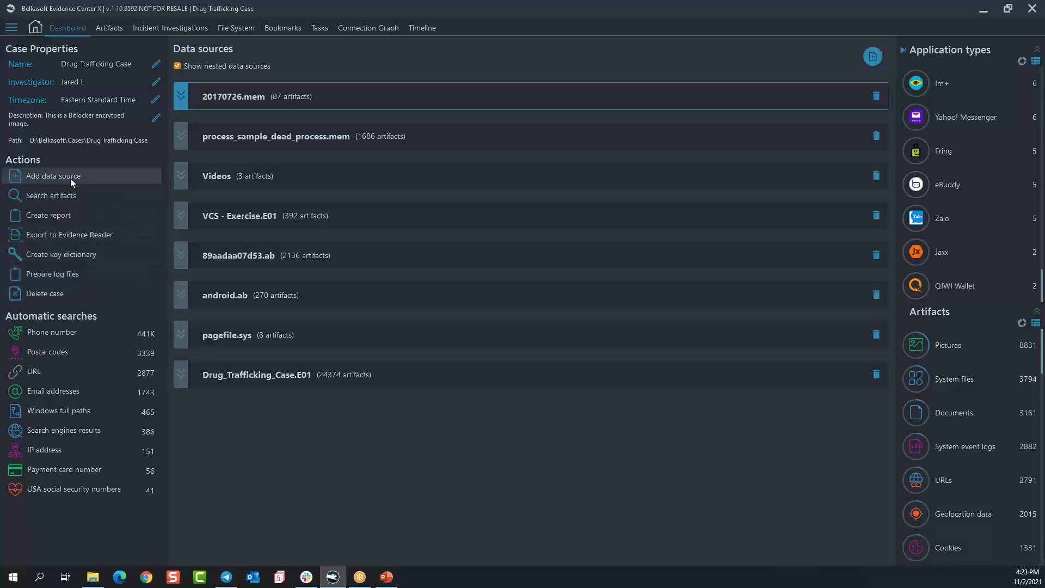
# Step: Check both dashboard entry points for adding a data source, view the existing source types and return to the initial options
pyautogui.click(873, 56)
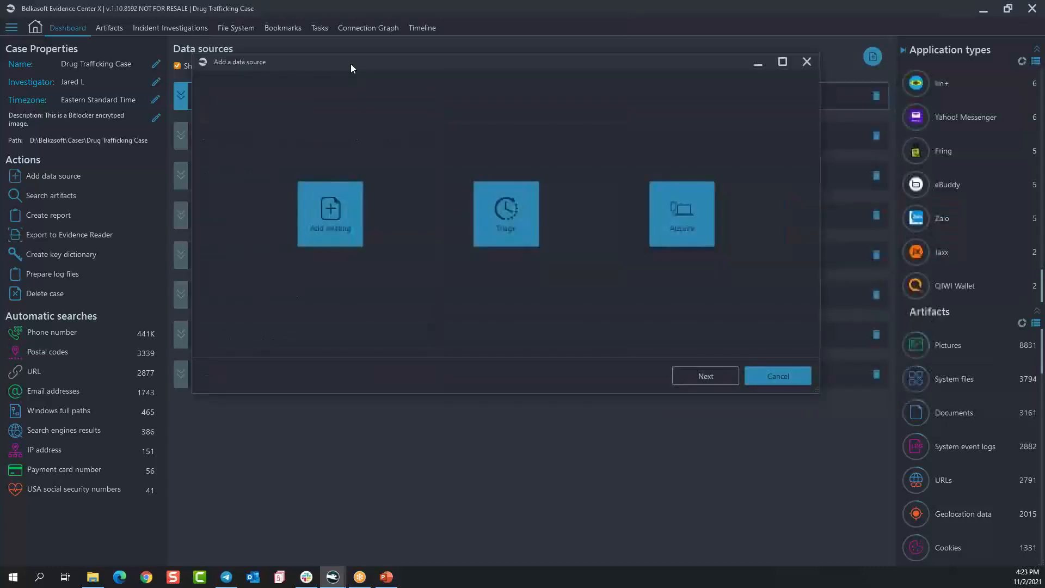
pyautogui.click(807, 62)
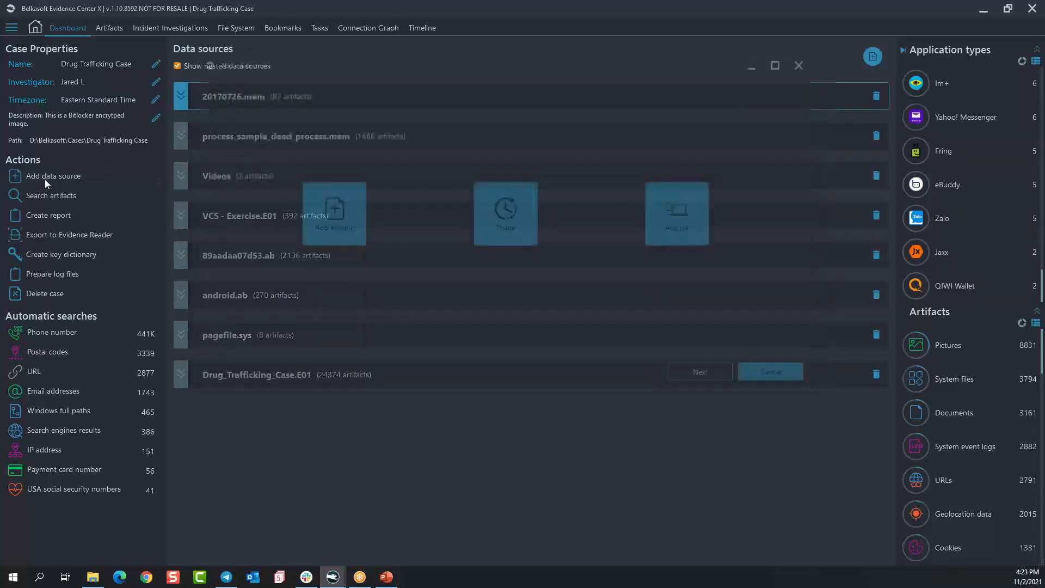
pyautogui.click(45, 177)
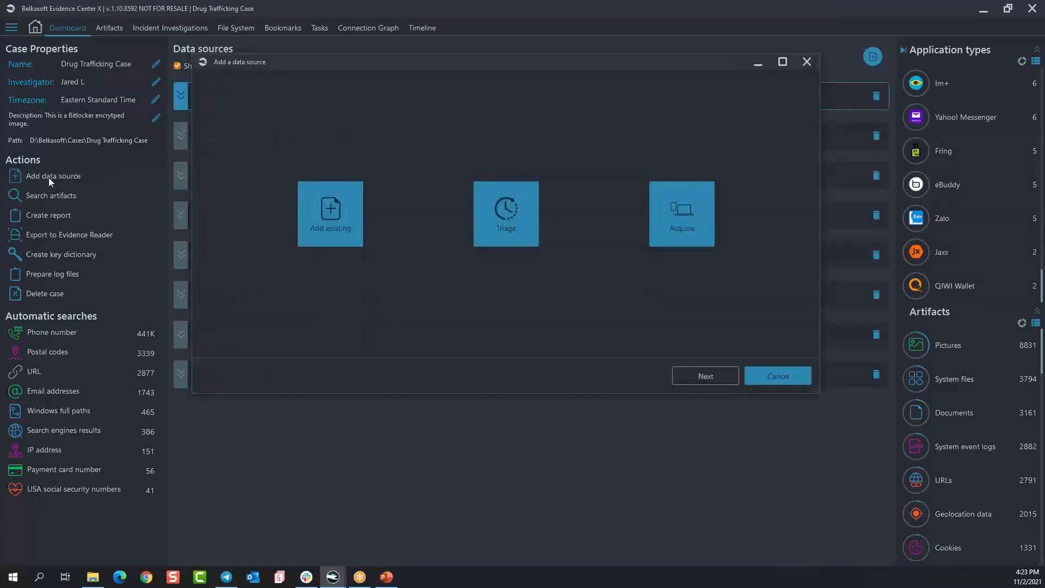
pyautogui.click(332, 212)
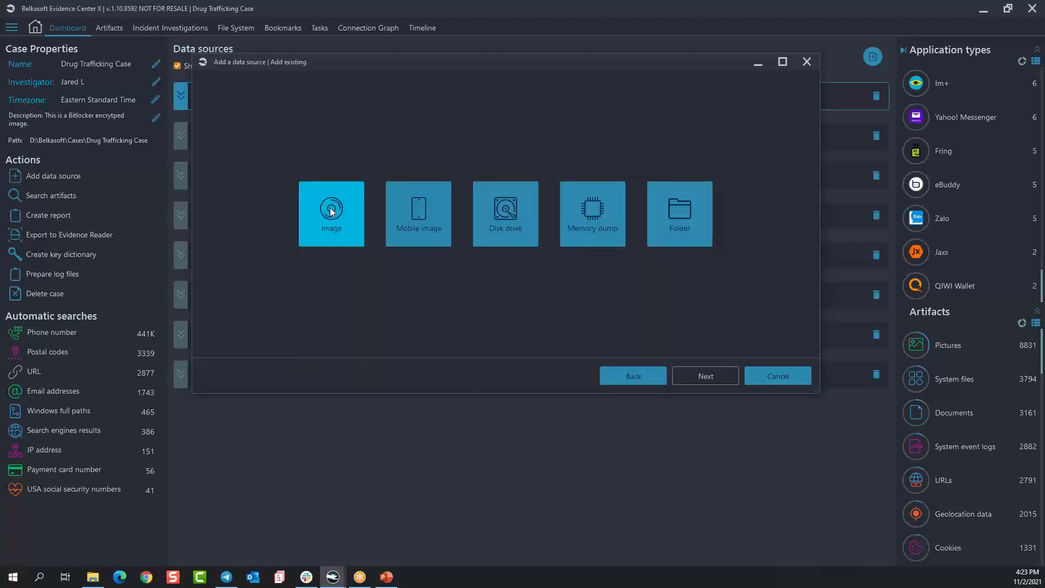
pyautogui.click(632, 378)
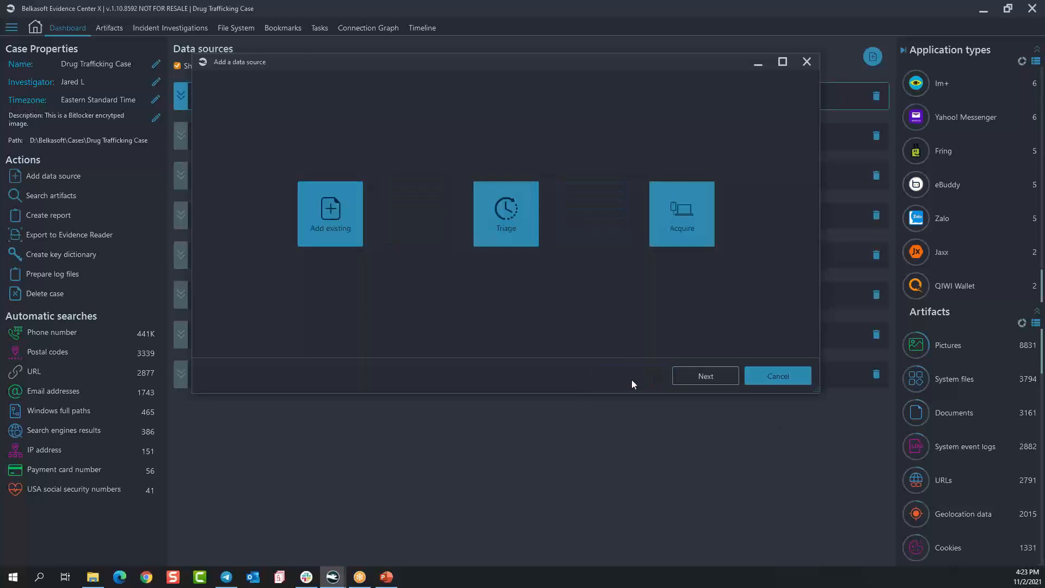
# Step: Review the disk image formats supported when adding an existing image, and close the file selection without choosing an image
pyautogui.click(333, 231)
pyautogui.click(334, 209)
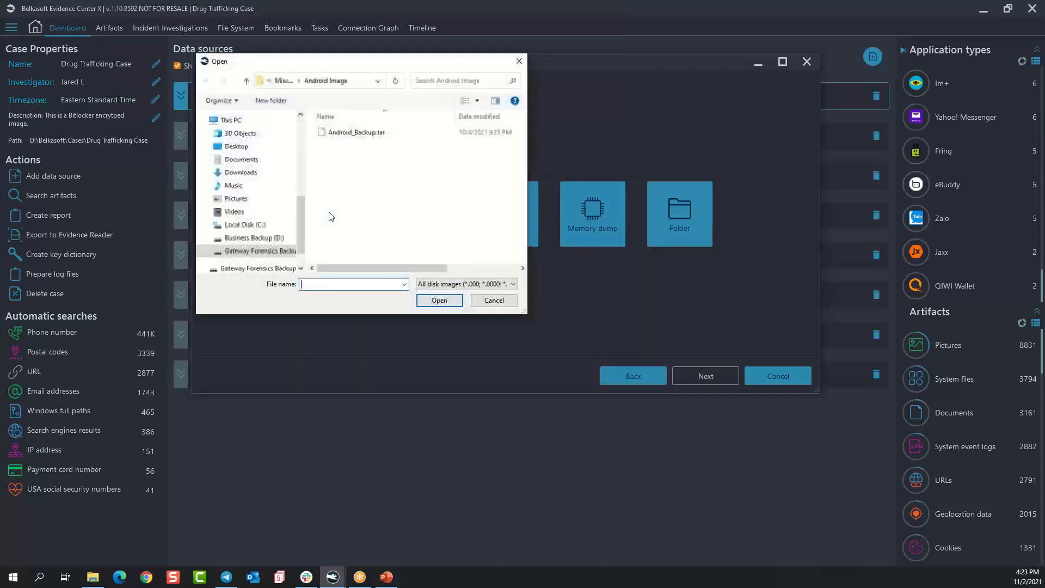
pyautogui.click(516, 284)
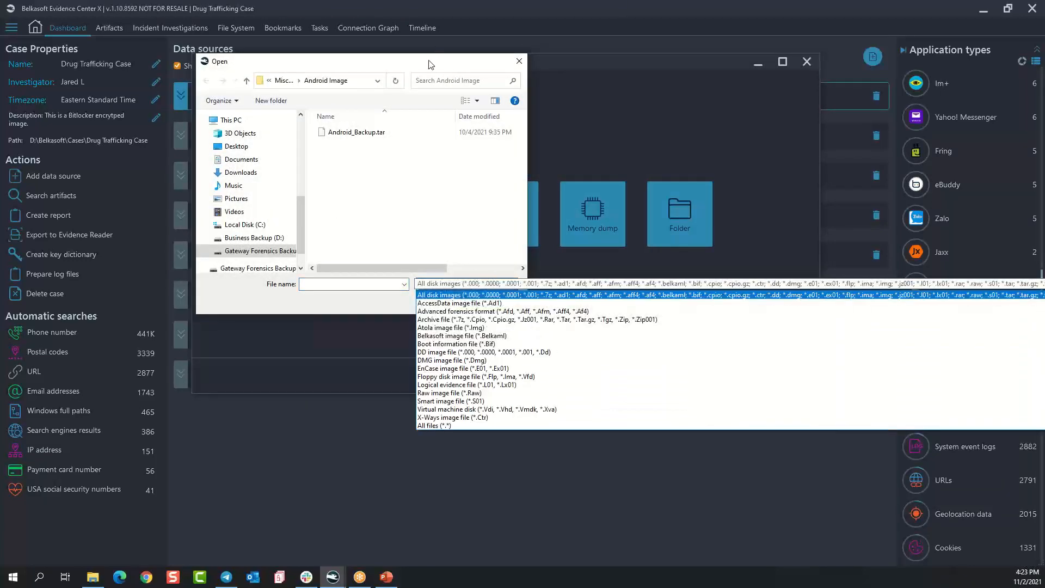
pyautogui.click(515, 294)
pyautogui.moveTo(335, 67); pyautogui.dragTo(146, 21)
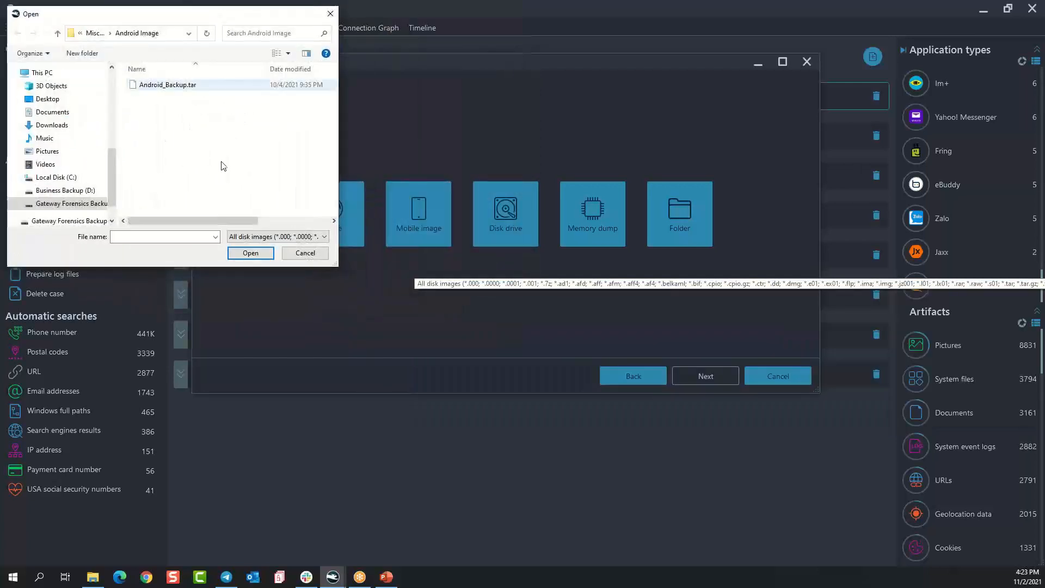
pyautogui.click(351, 238)
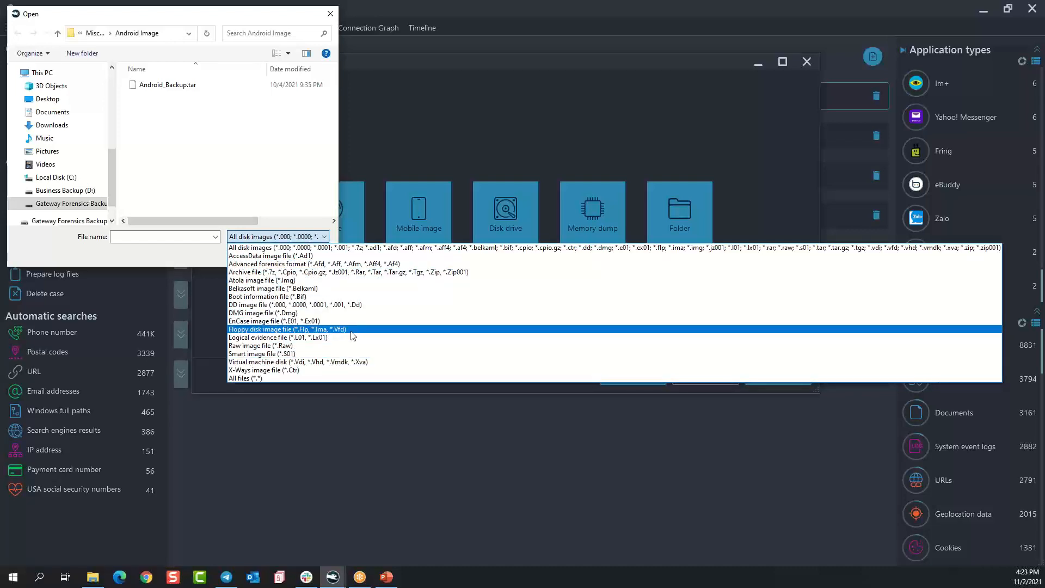
pyautogui.click(330, 14)
pyautogui.click(330, 13)
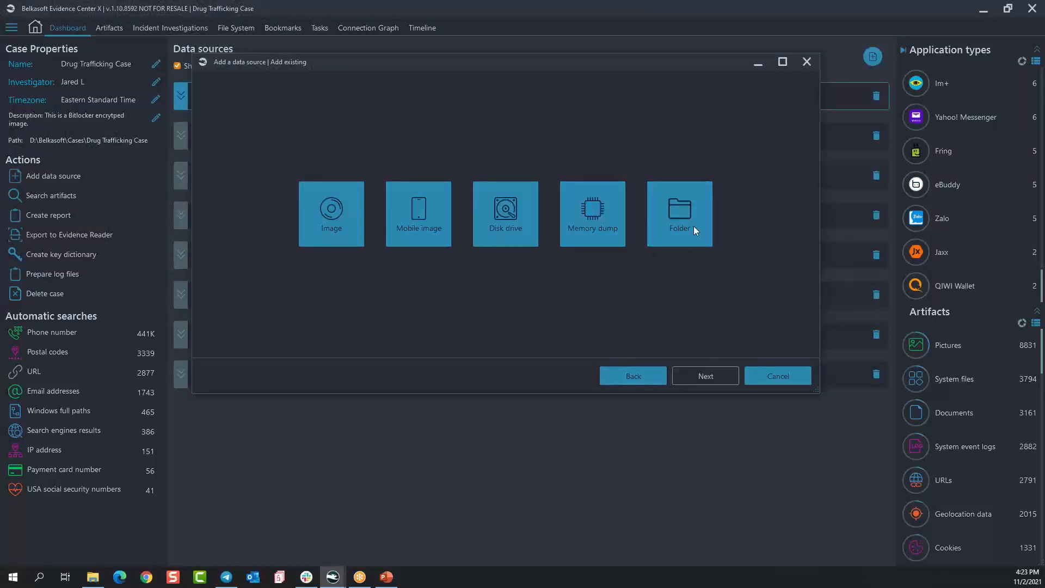
# Step: Check the file types accepted for a memory dump and the folder selection, closing both without choosing anything
pyautogui.click(624, 233)
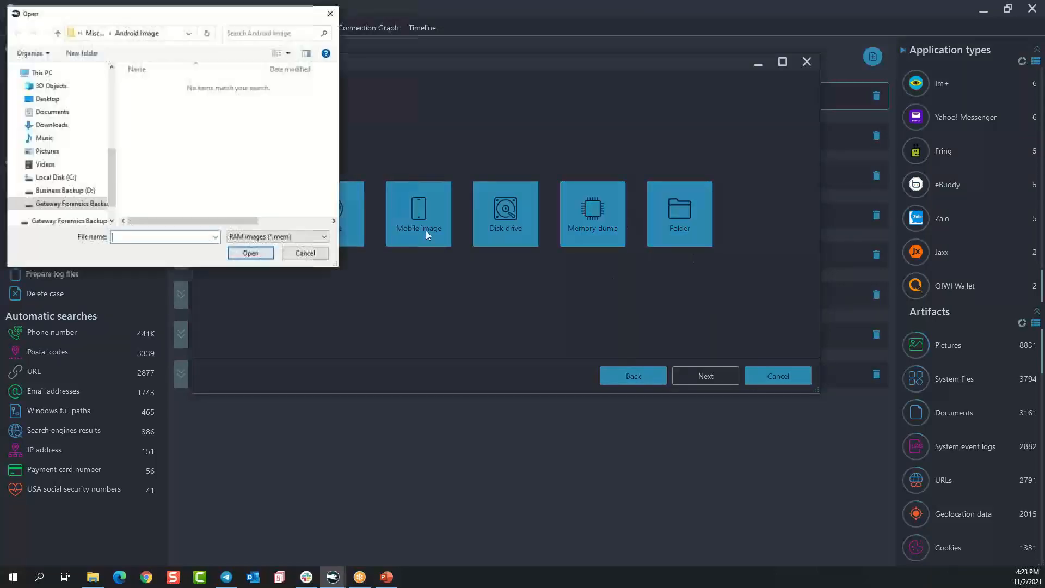
pyautogui.click(326, 236)
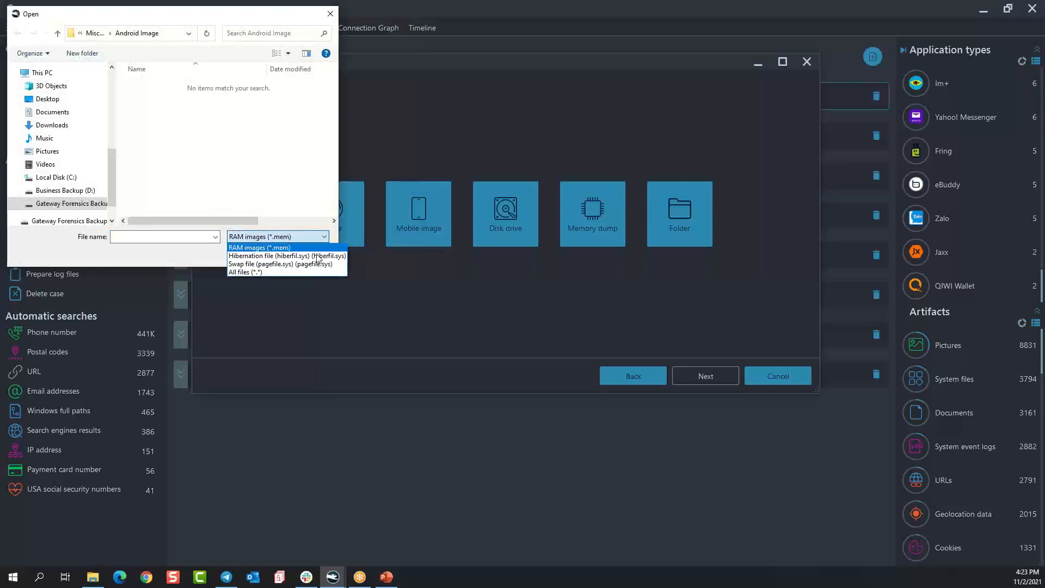
pyautogui.click(331, 14)
pyautogui.click(664, 223)
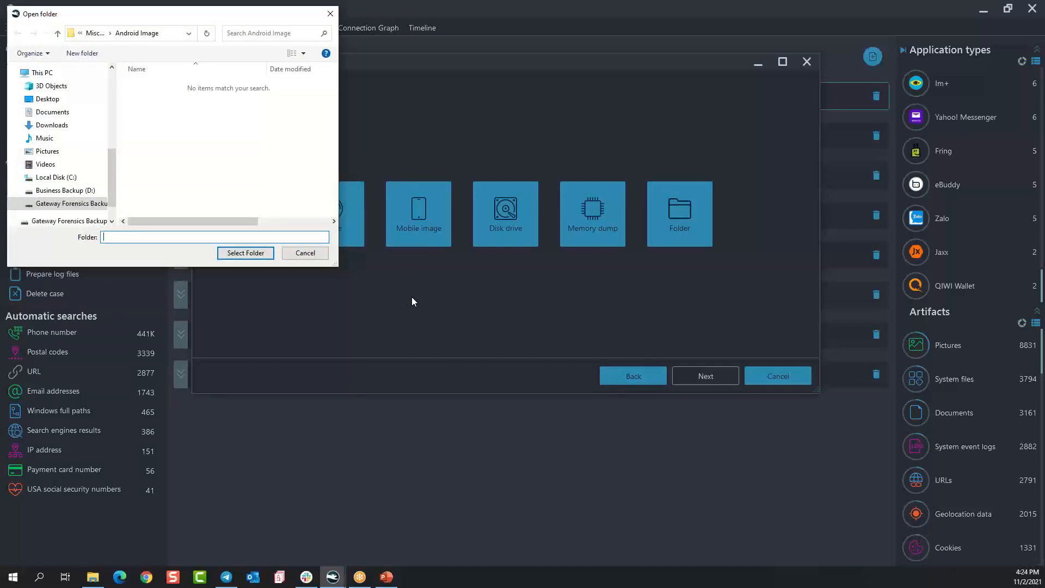
pyautogui.click(305, 253)
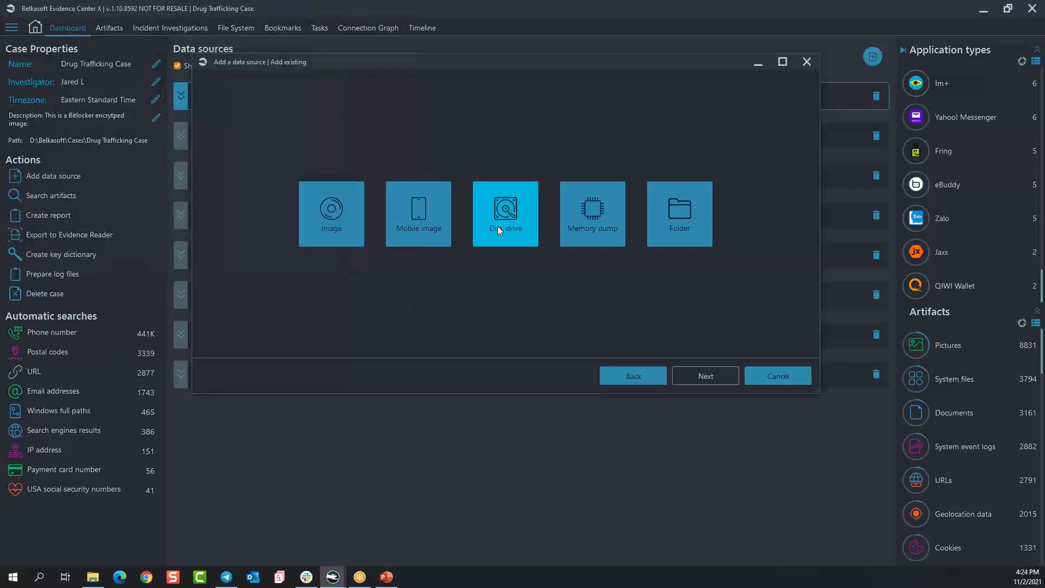
# Step: View the physical and logical drives available as an existing disk drive source, and return to the initial data source options
pyautogui.click(497, 227)
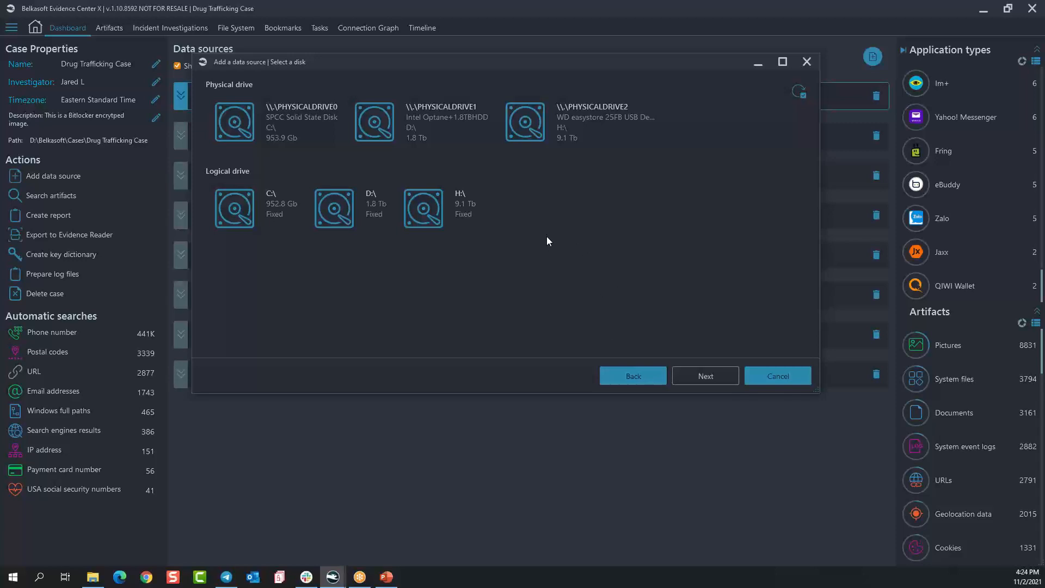
pyautogui.click(635, 377)
pyautogui.click(635, 377)
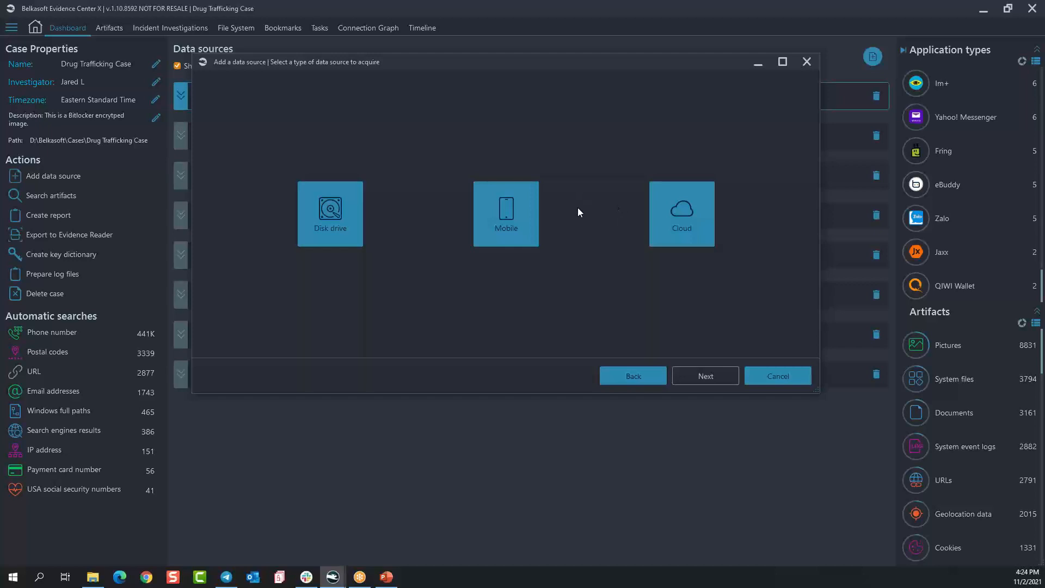
# Step: View the disk drives available for acquisition, return to the initial options and cancel adding a data source
pyautogui.click(352, 241)
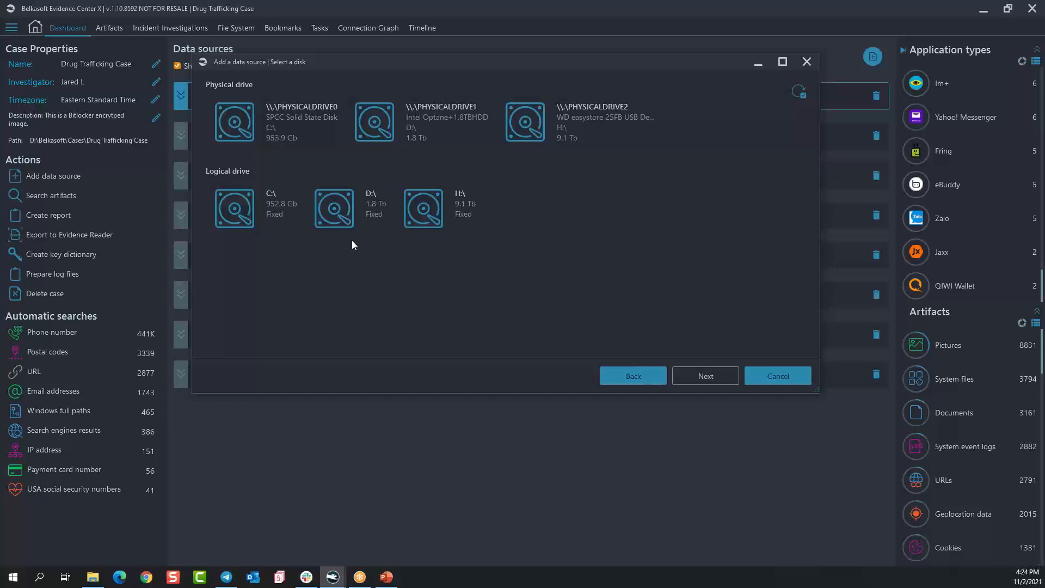
pyautogui.click(635, 375)
pyautogui.click(635, 375)
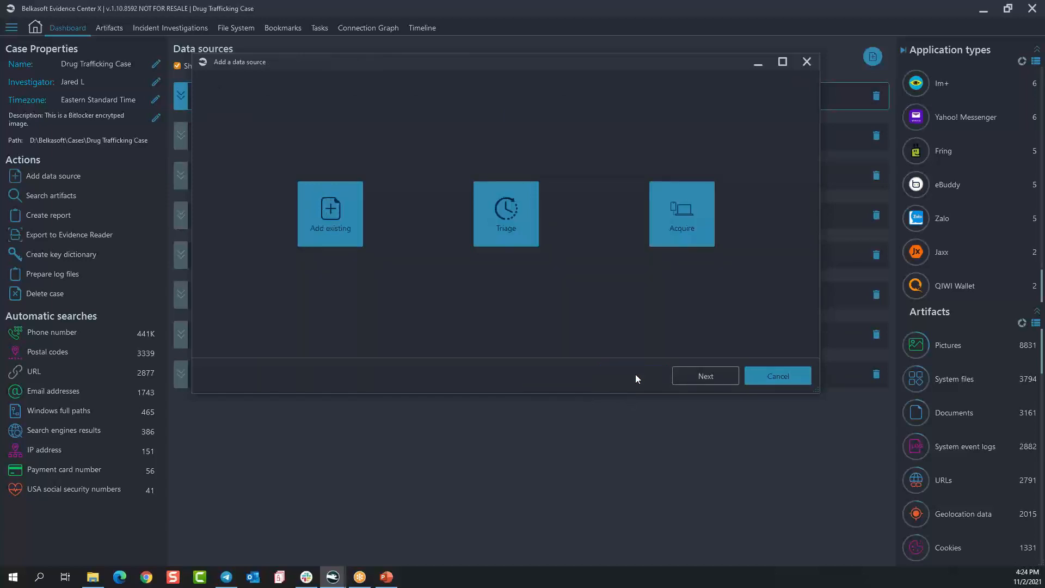
pyautogui.click(795, 381)
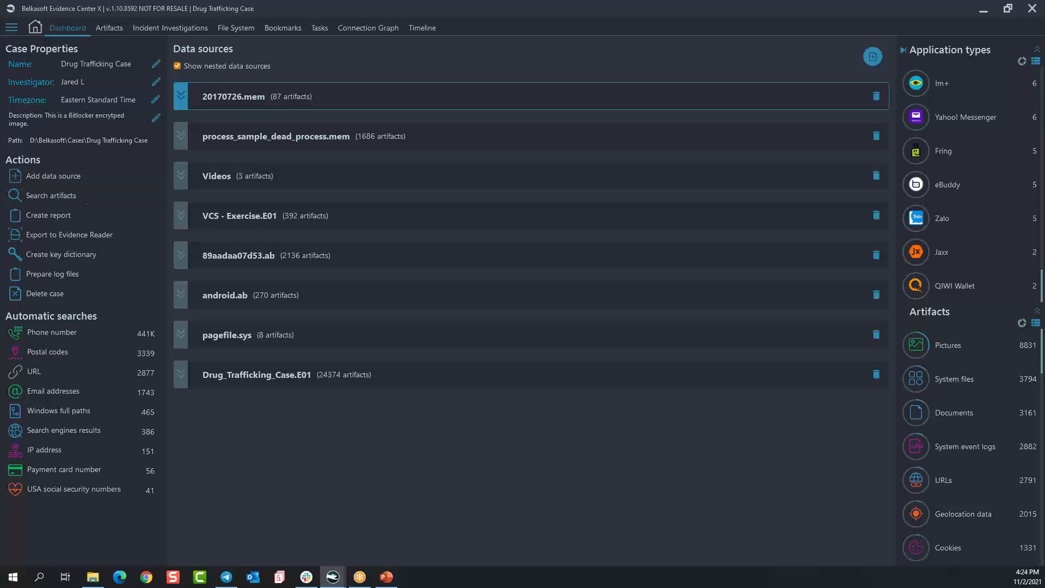
# Step: In the indexed artifacts search, try word and 'single word as search phrases, and clear the phrase each time
pyautogui.moveTo(1044, 65); pyautogui.dragTo(471, 121)
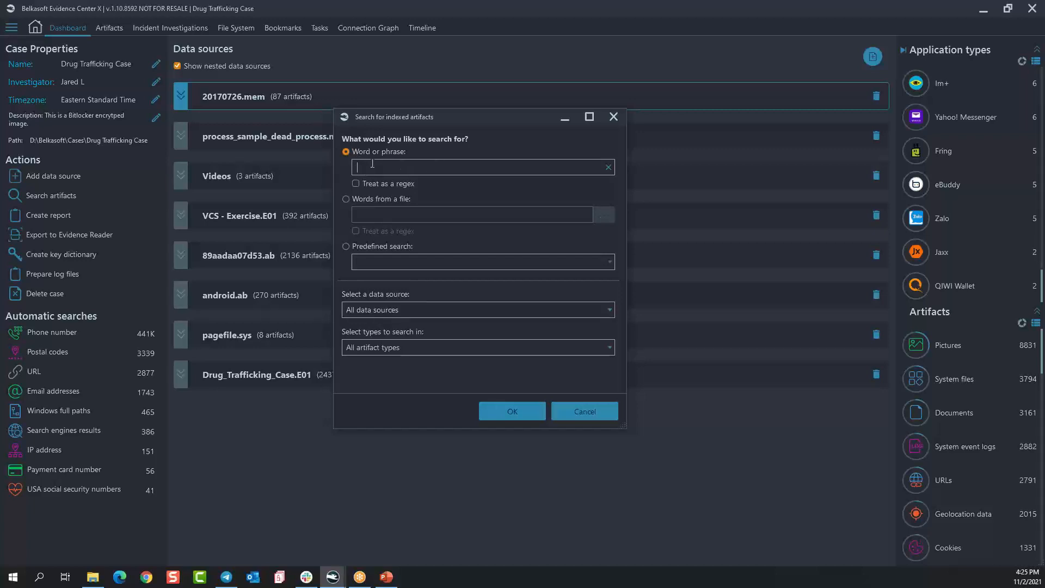
pyautogui.write('word')
pyautogui.press('BackSpace')
pyautogui.press('BackSpace')
pyautogui.press('BackSpace')
pyautogui.press('BackSpace')
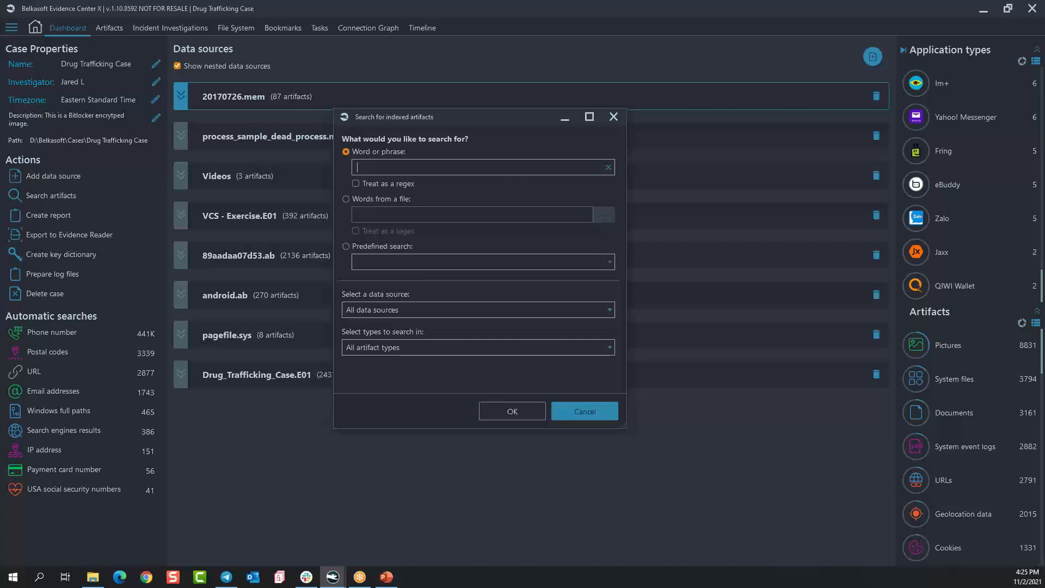
pyautogui.write("'single ")
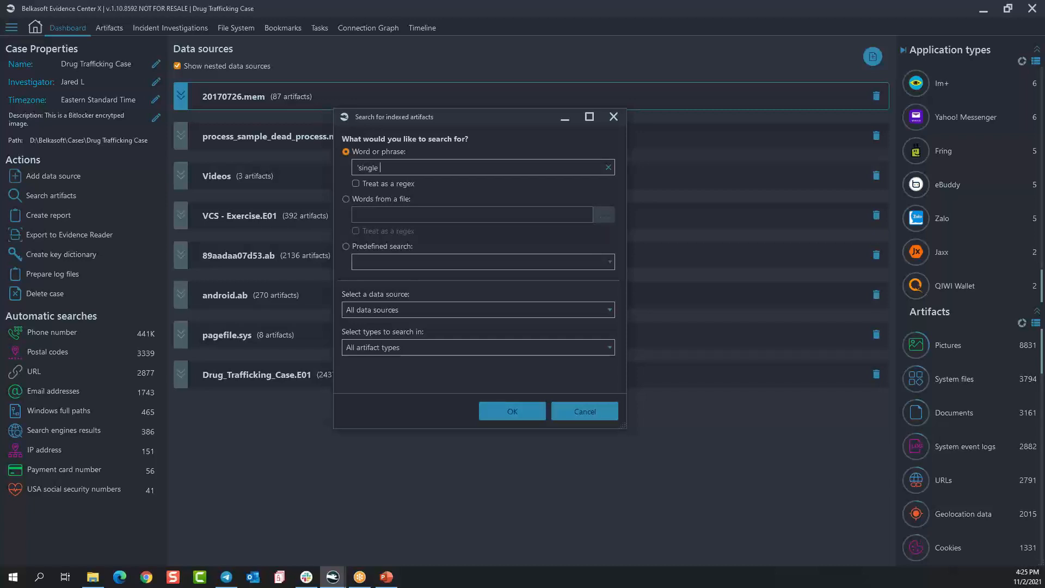
pyautogui.write('word')
pyautogui.press('BackSpace')
pyautogui.press('BackSpace')
pyautogui.press('BackSpace')
pyautogui.press('BackSpace')
pyautogui.press('BackSpace')
pyautogui.press('BackSpace')
pyautogui.press('BackSpace')
pyautogui.press('BackSpace')
pyautogui.press('BackSpace')
pyautogui.press('BackSpace')
pyautogui.press('BackSpace')
pyautogui.press('BackSpace')
pyautogui.press('BackSpace')
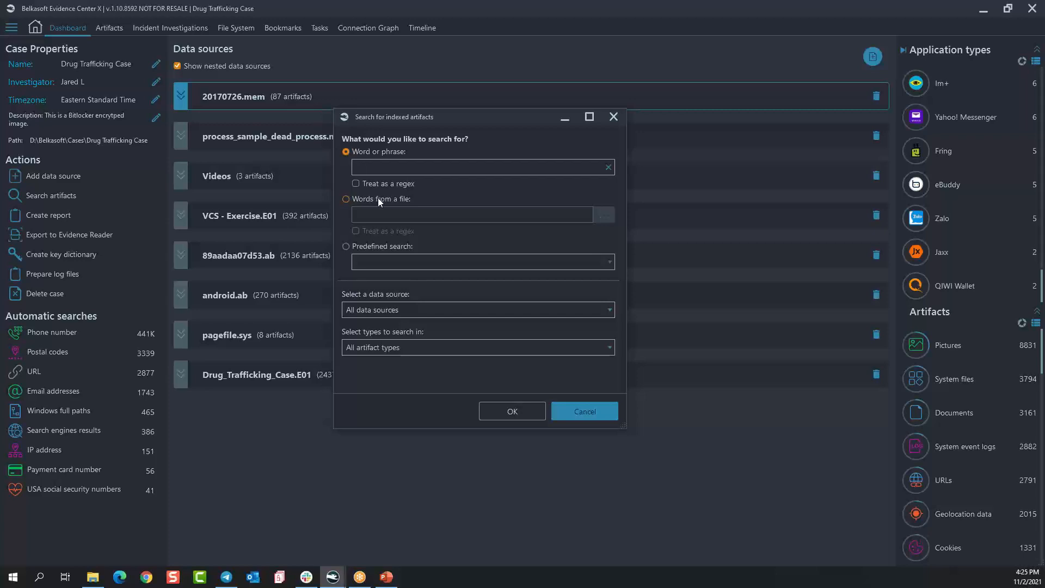
# Step: Switch the artifact search to predefined searches and skim the available categories from Adult sites to Time words
pyautogui.click(388, 247)
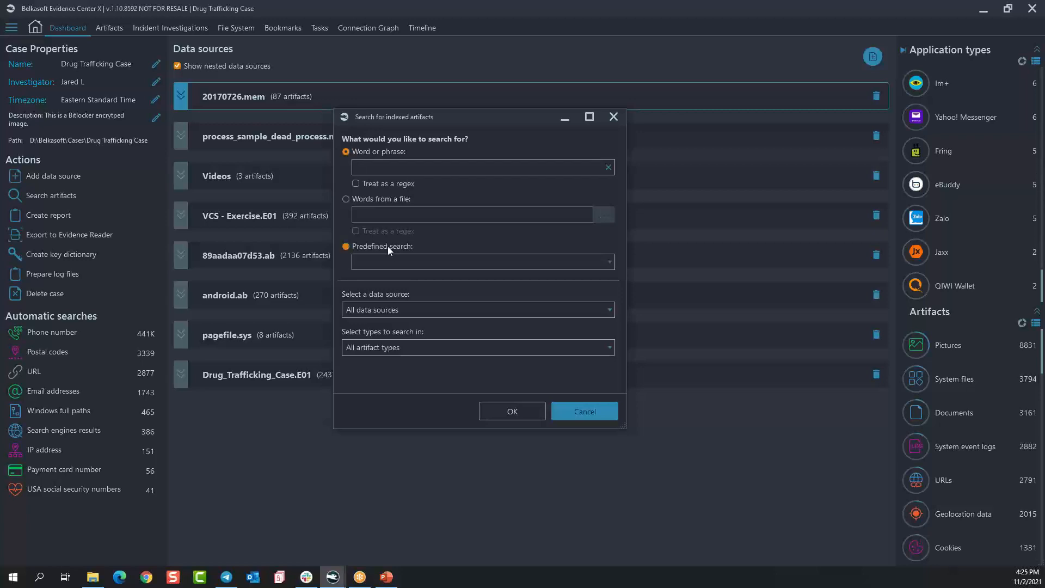
pyautogui.click(610, 263)
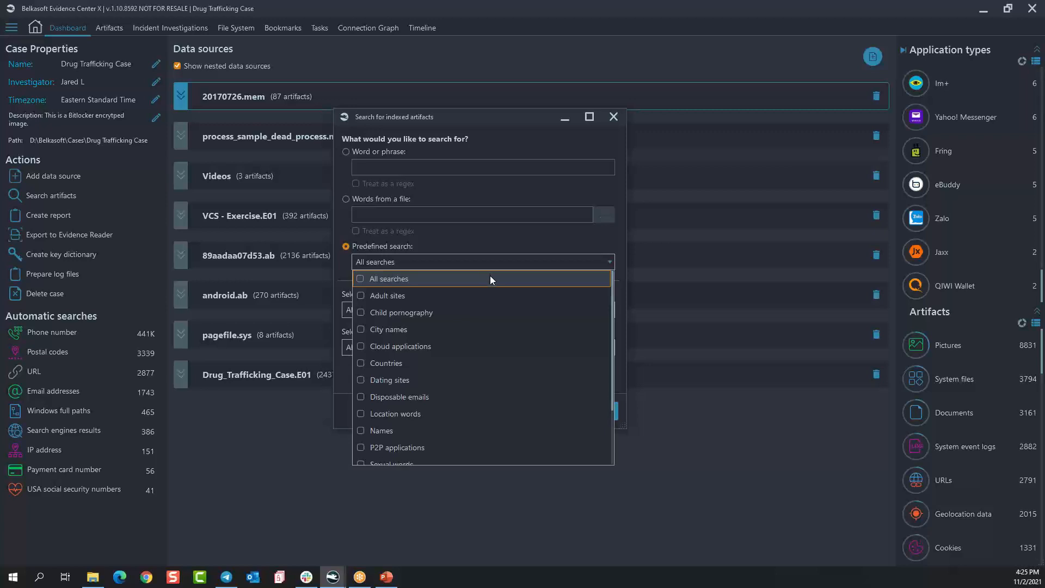
pyautogui.scroll(-2, 481, 327)
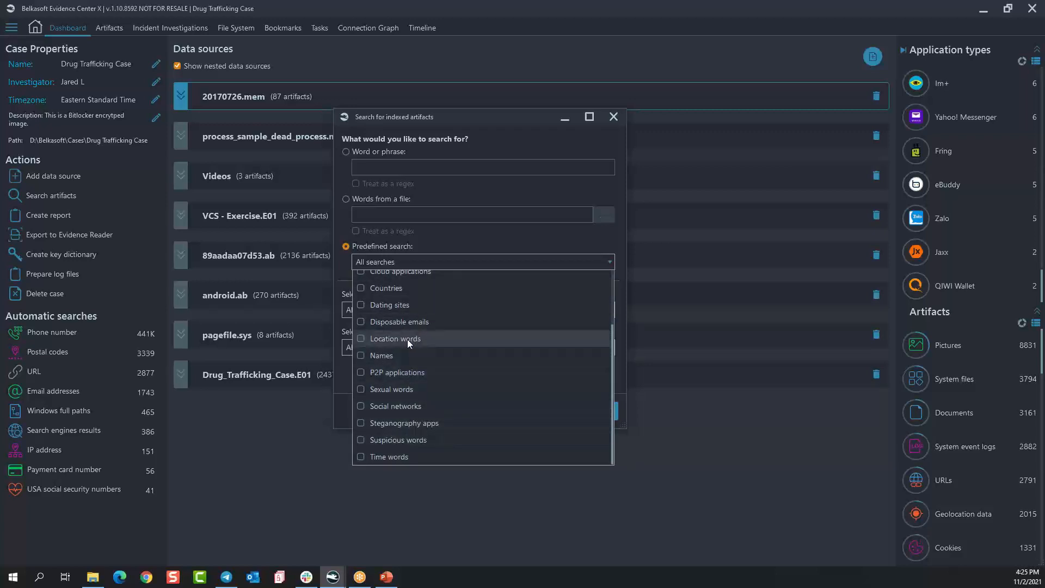
pyautogui.scroll(1, 411, 397)
pyautogui.scroll(1, 424, 417)
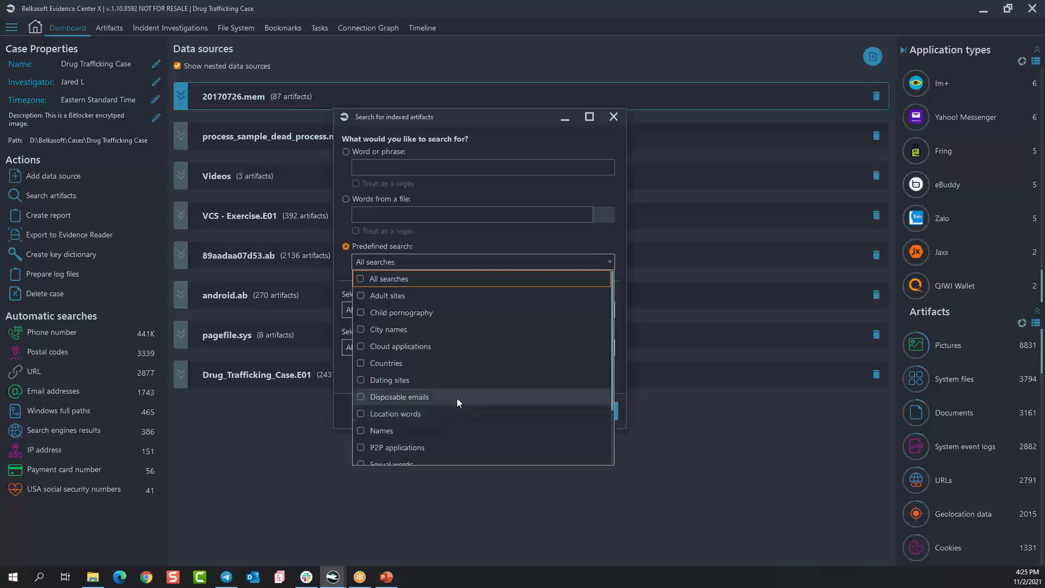
pyautogui.click(589, 244)
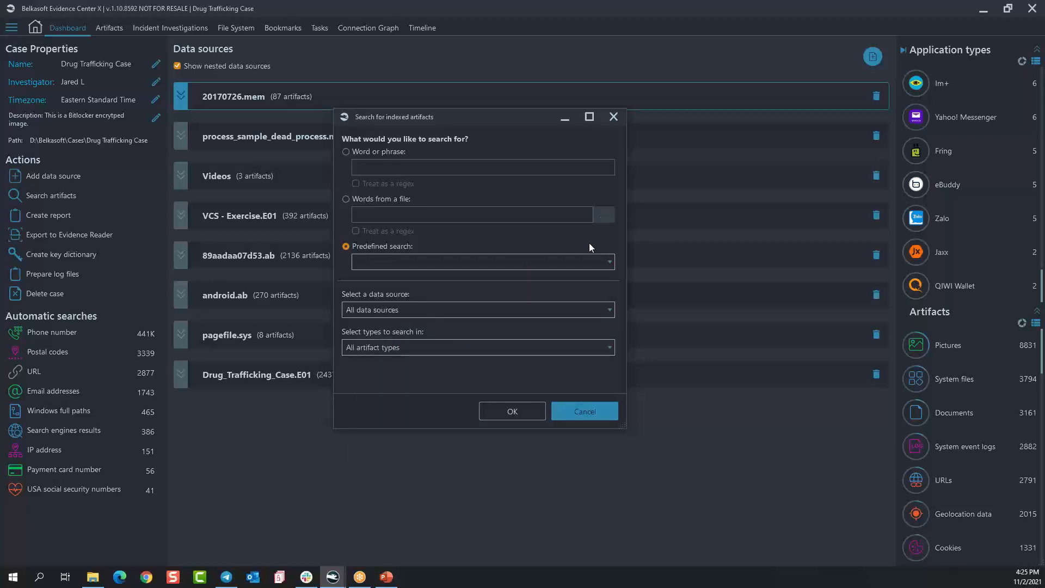
# Step: Limit the artifact search to the Drug_Trafficking_Case.E01 data source and skim the artifact types it offers
pyautogui.click(610, 310)
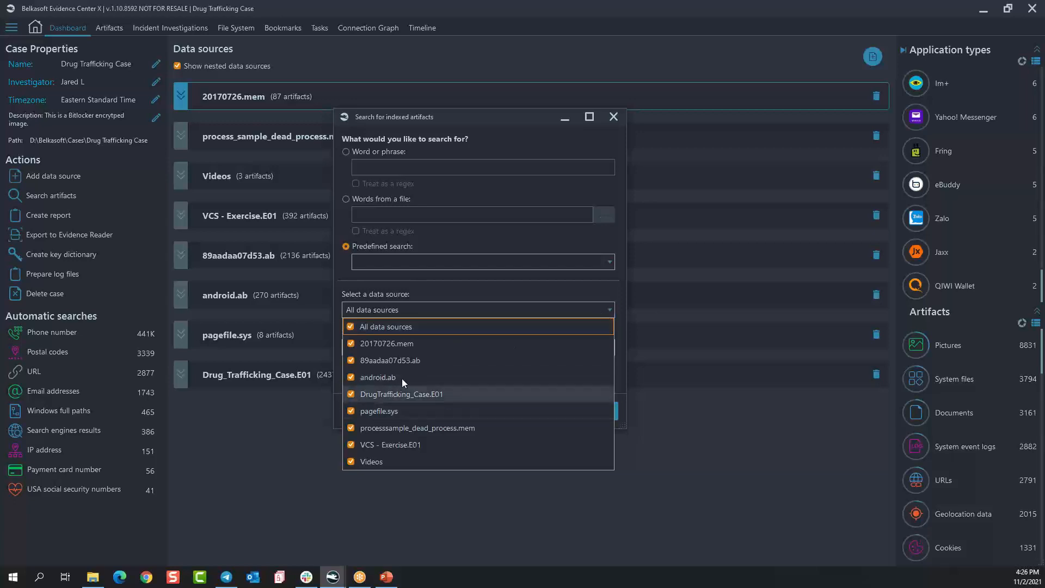
pyautogui.click(349, 328)
pyautogui.click(353, 394)
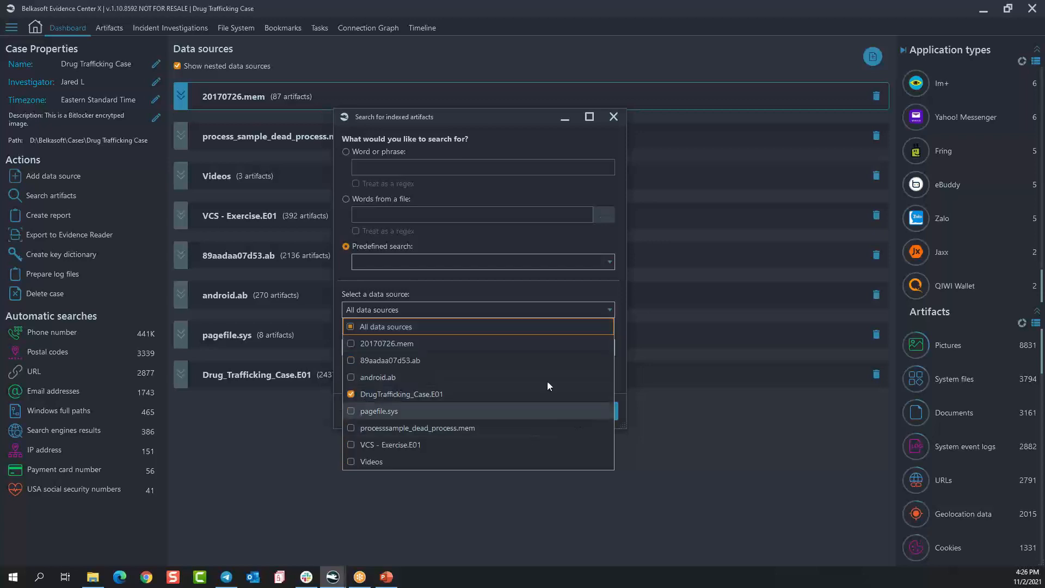
pyautogui.click(523, 290)
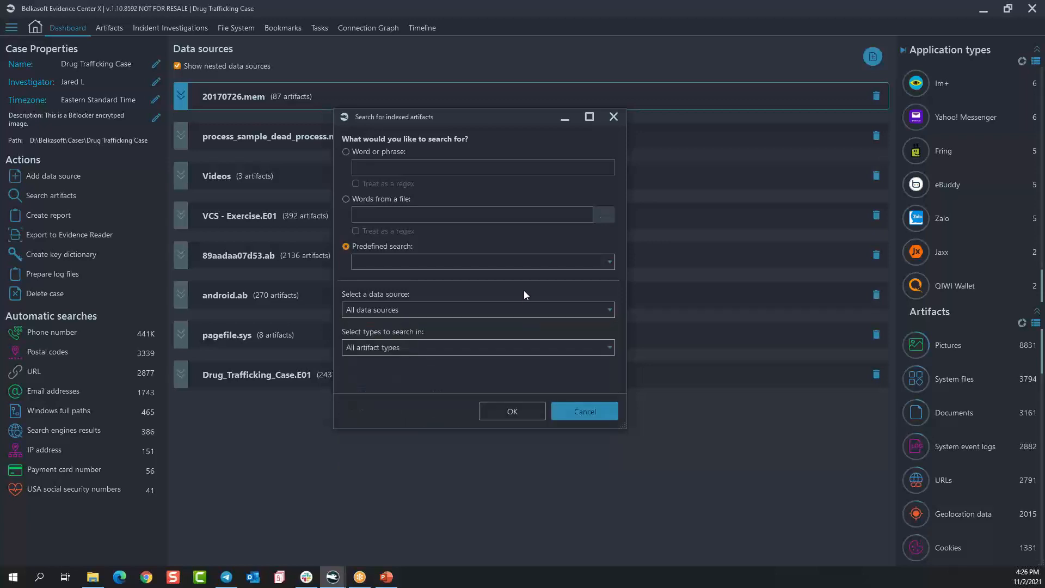
pyautogui.click(421, 352)
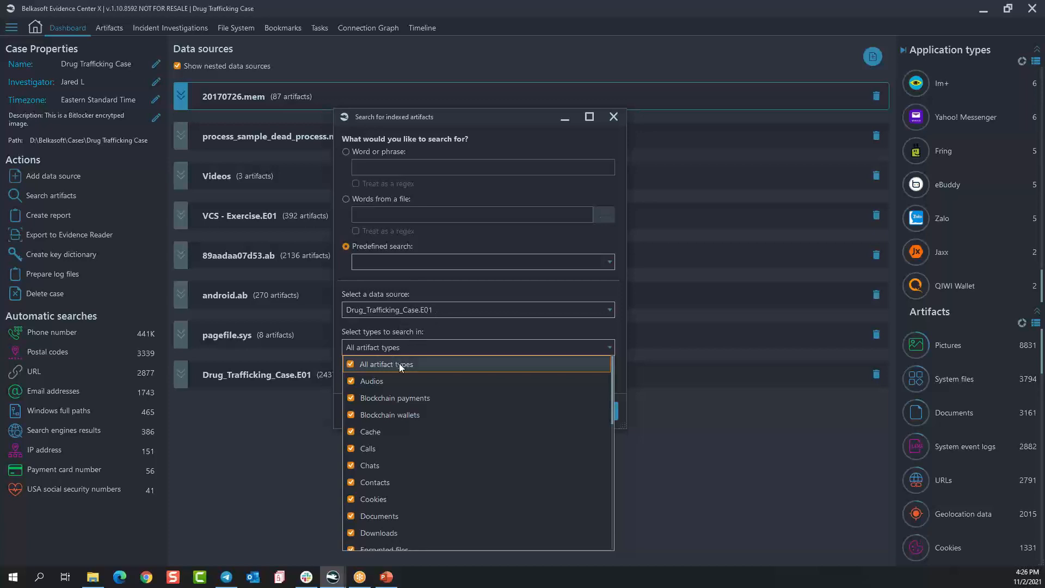
pyautogui.scroll(-2, 414, 474)
pyautogui.scroll(-6, 408, 473)
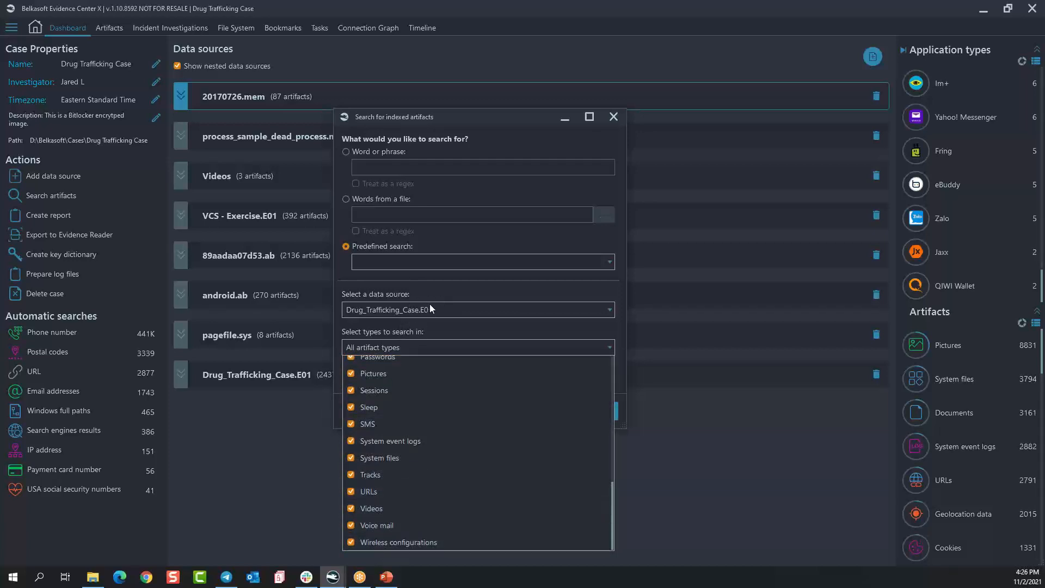
# Step: Limit the artifact search to pagefile.sys instead, check the artifact types it offers, and cancel the search
pyautogui.click(469, 312)
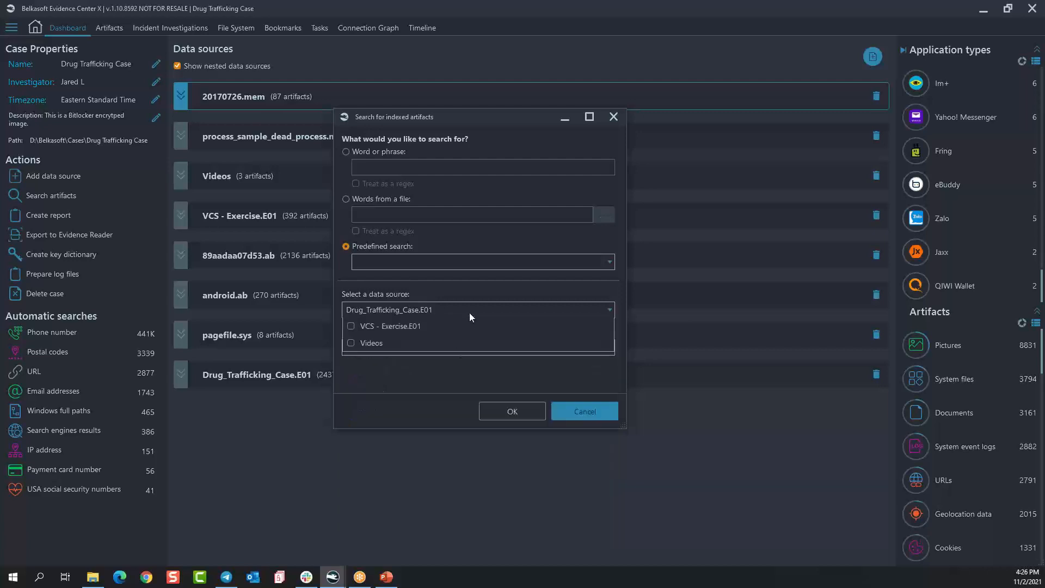
pyautogui.click(351, 327)
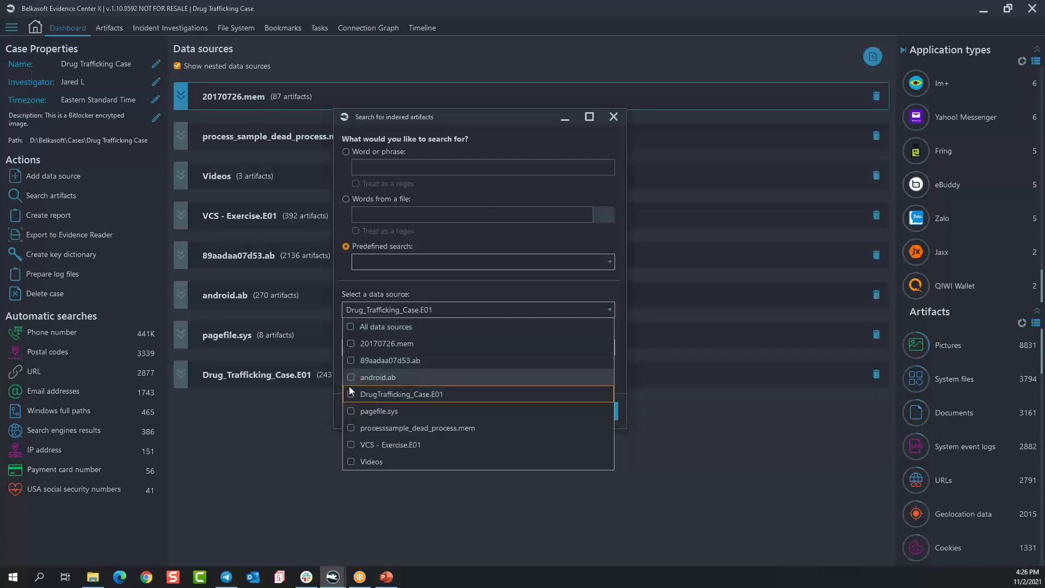
pyautogui.click(350, 411)
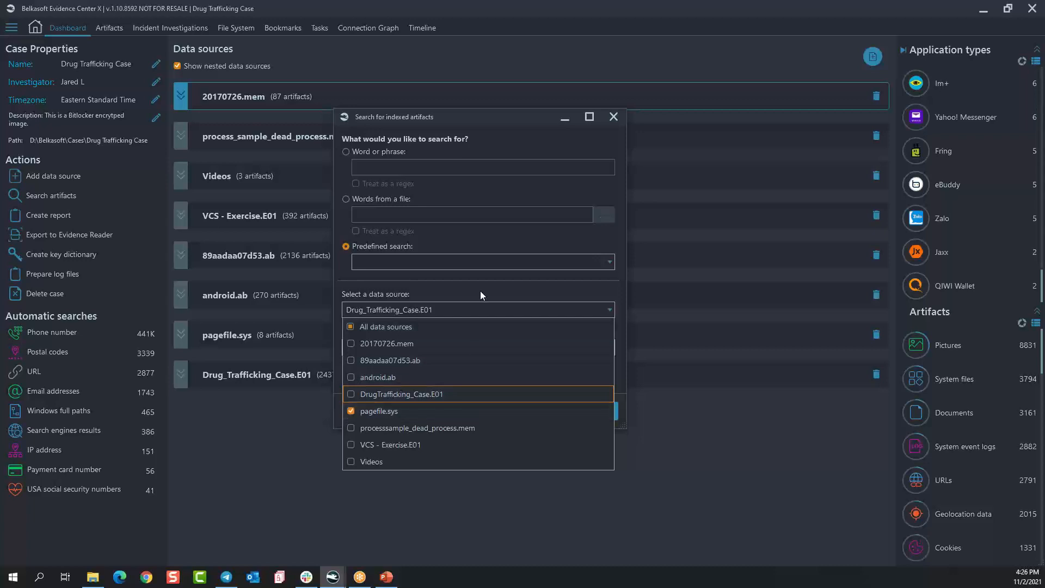
pyautogui.click(480, 292)
pyautogui.click(469, 346)
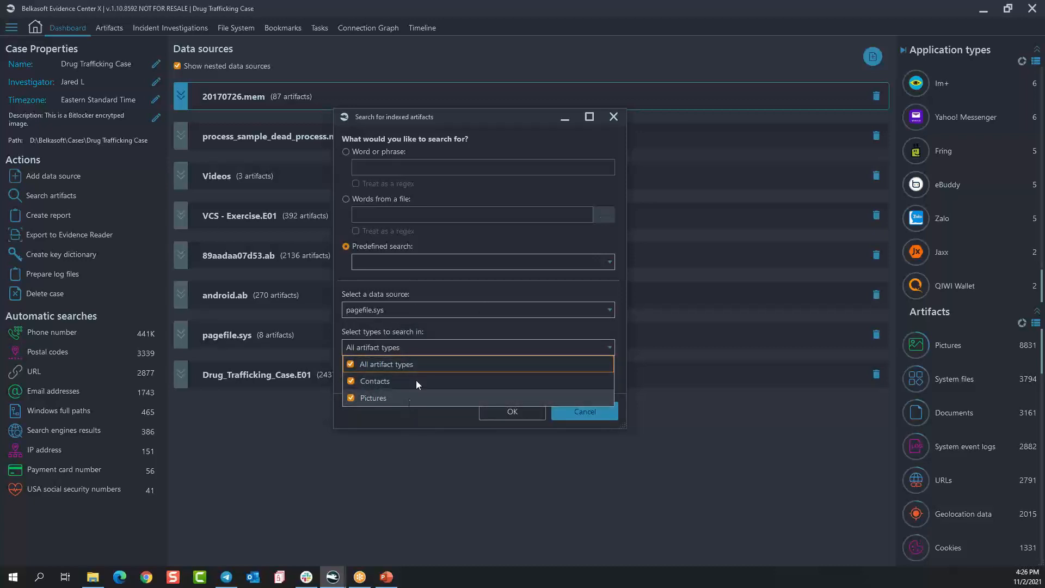
pyautogui.click(430, 291)
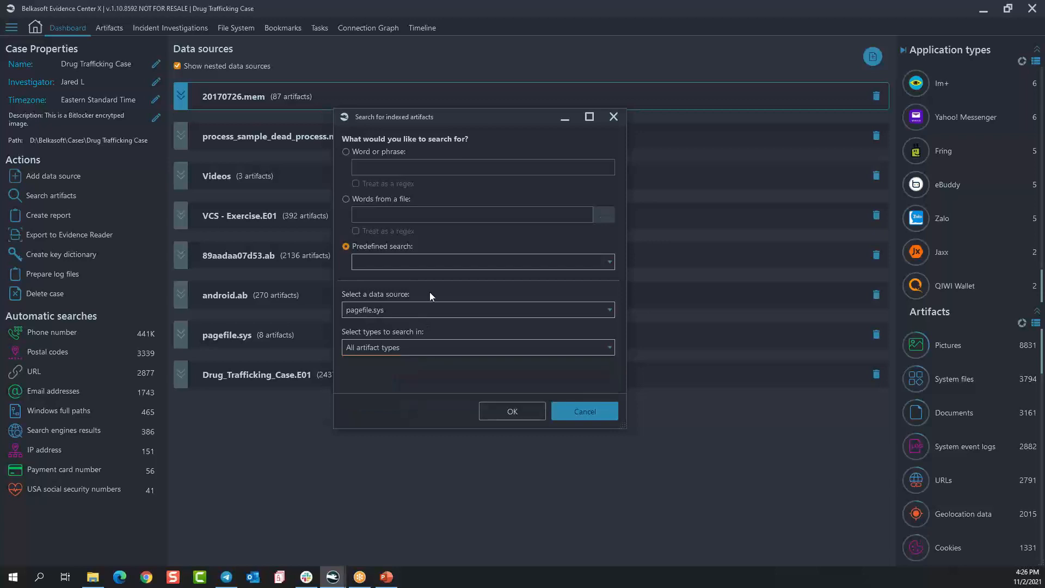
pyautogui.click(593, 410)
# Step: Open the advanced options for a PDF report and review the formatting, logo, split and file settings, trying grouping by contact or mail folder
pyautogui.click(55, 213)
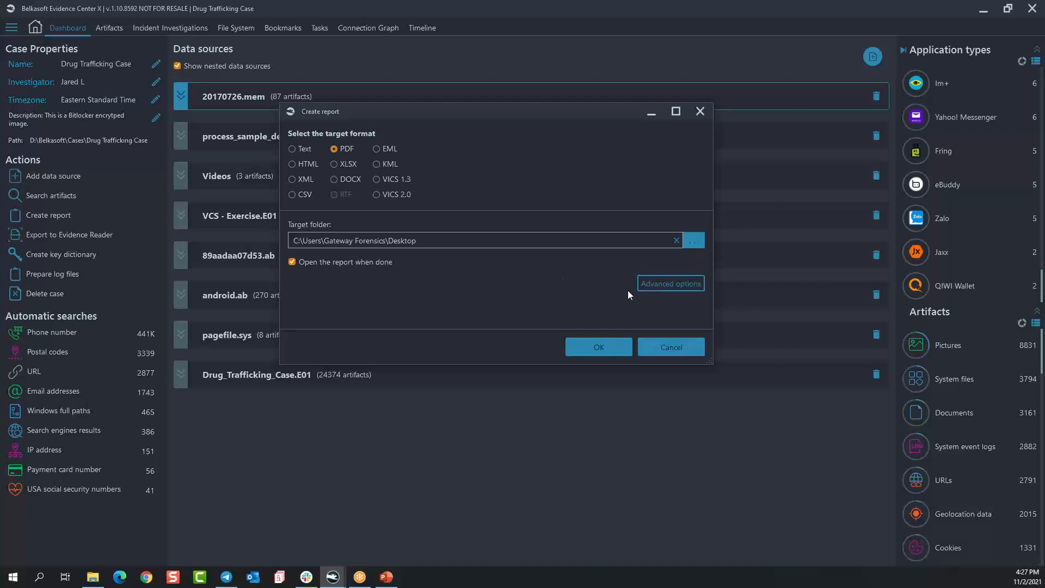
pyautogui.click(651, 283)
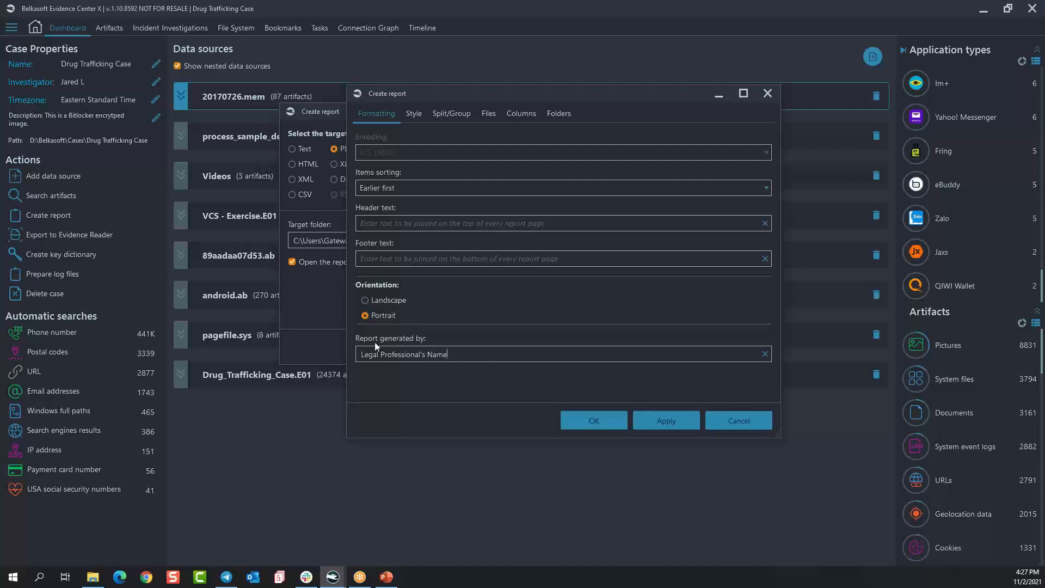
pyautogui.click(413, 113)
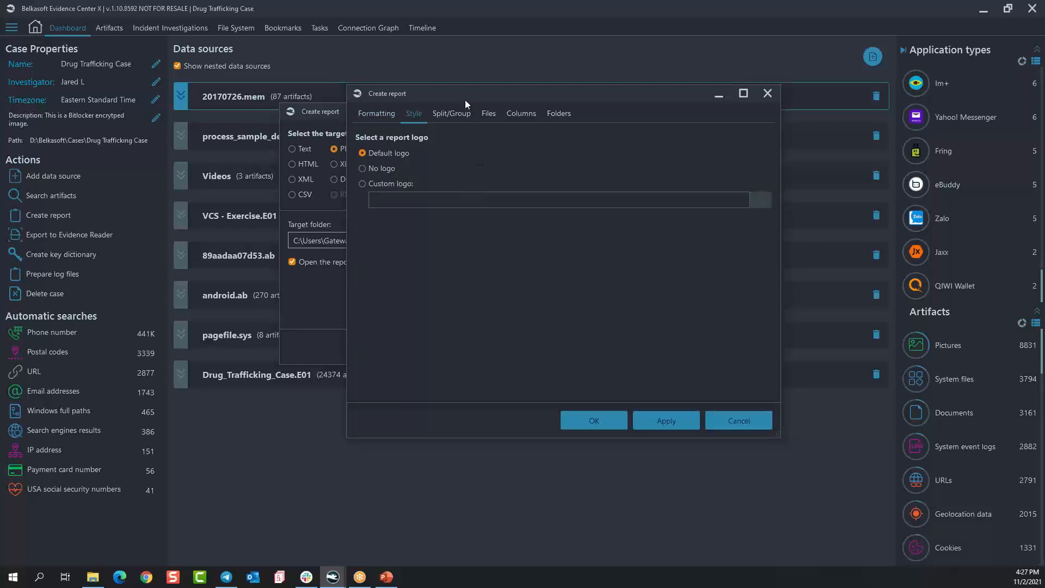
pyautogui.click(445, 111)
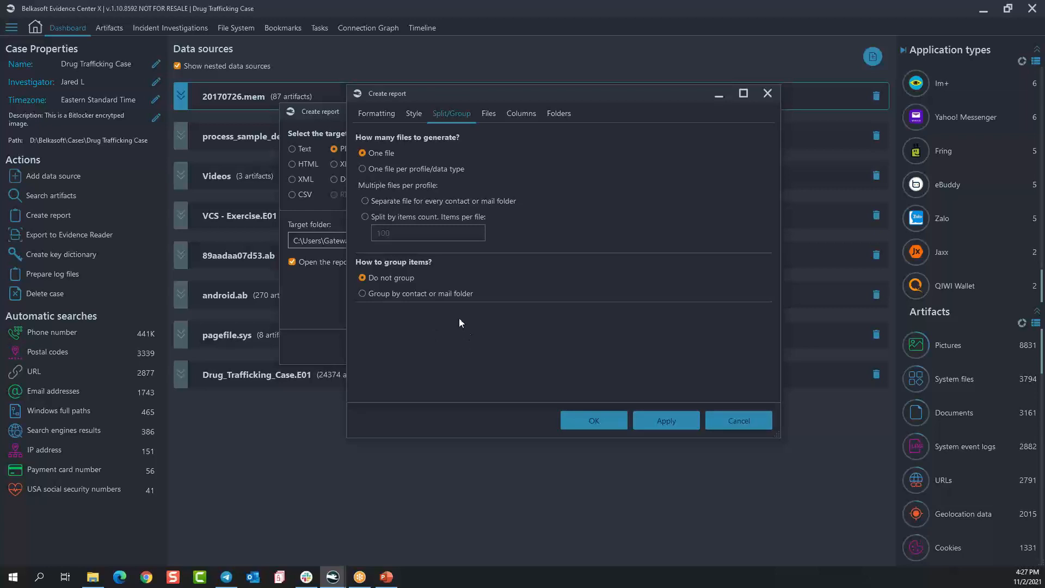
pyautogui.click(438, 294)
pyautogui.click(483, 113)
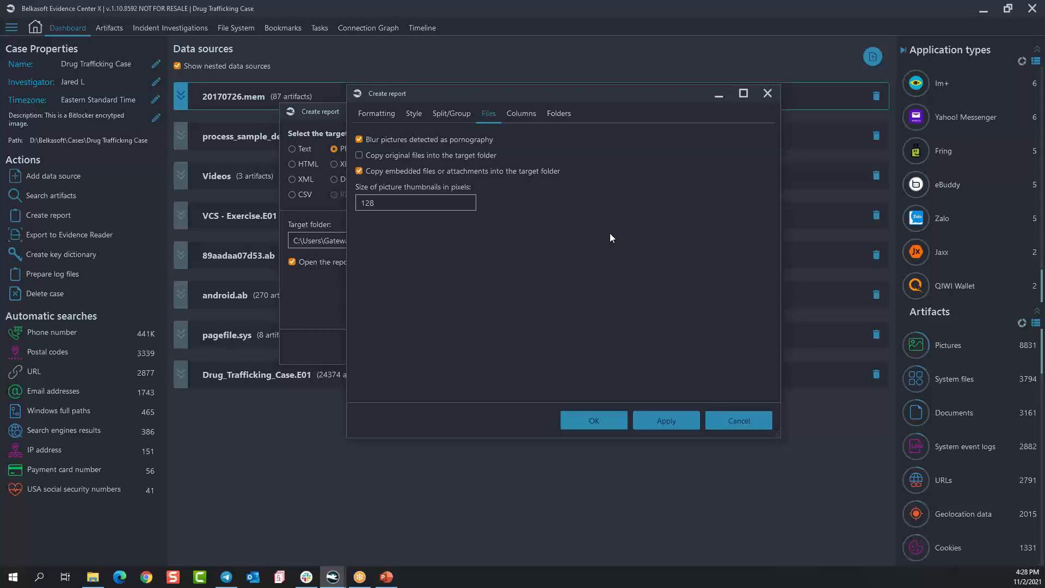
# Step: Review the report columns for Blockchain payments and Browser artifacts - URLs, check the subfolder options, and cancel the report
pyautogui.click(519, 112)
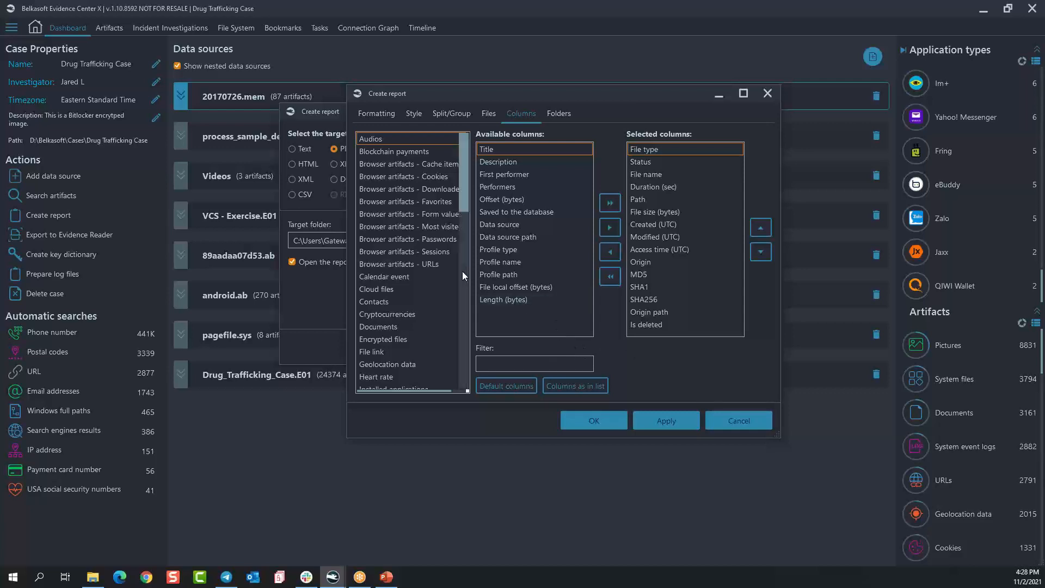
pyautogui.scroll(-15, 420, 221)
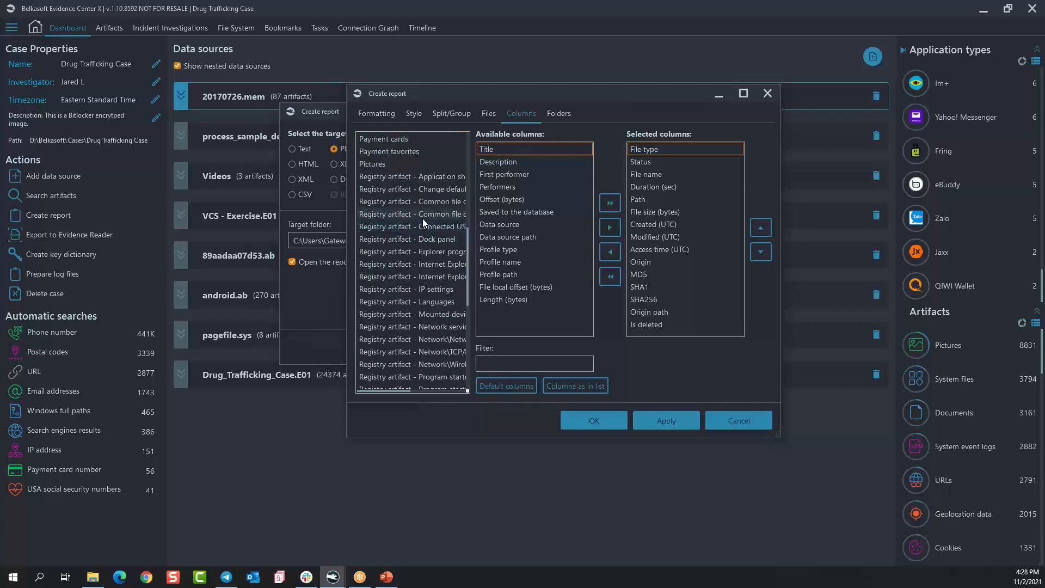
pyautogui.scroll(15, 419, 234)
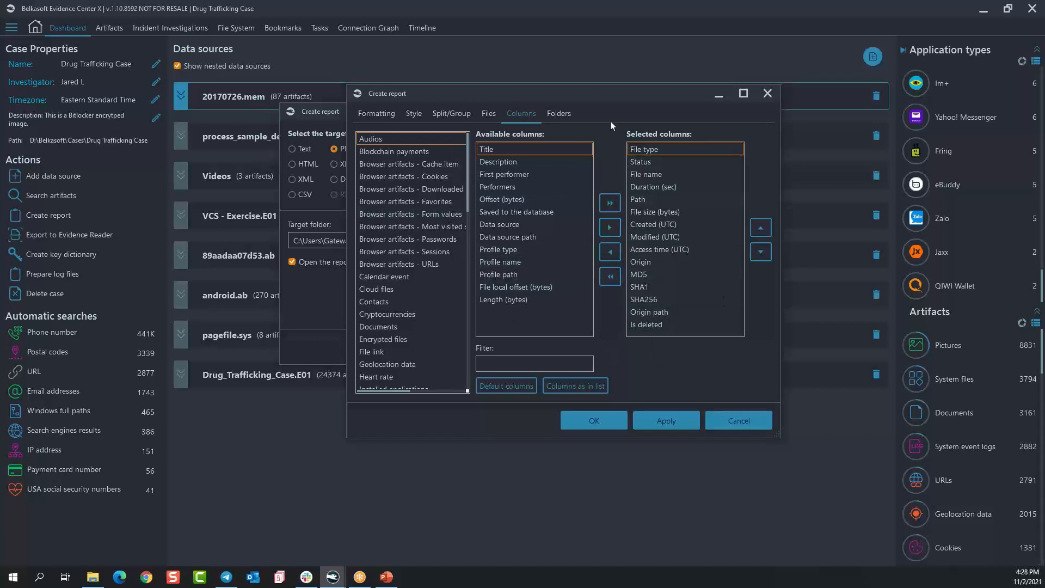
pyautogui.click(401, 153)
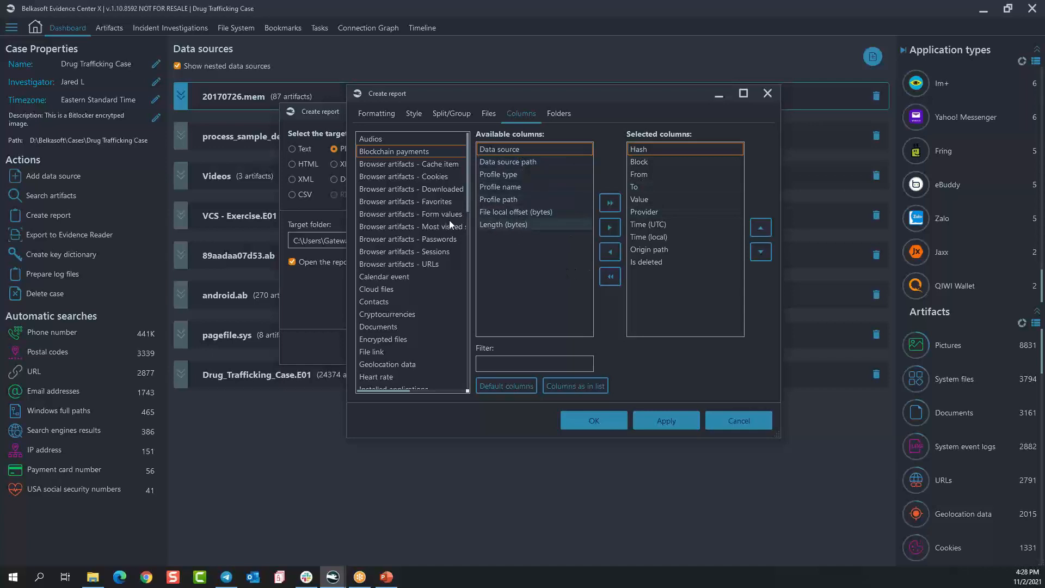
pyautogui.click(417, 266)
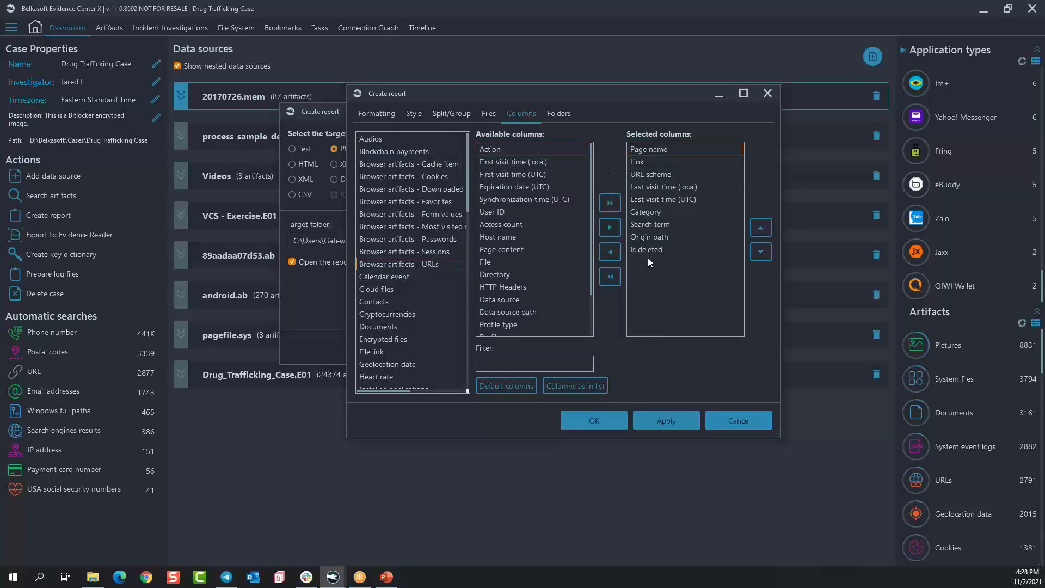
pyautogui.click(561, 114)
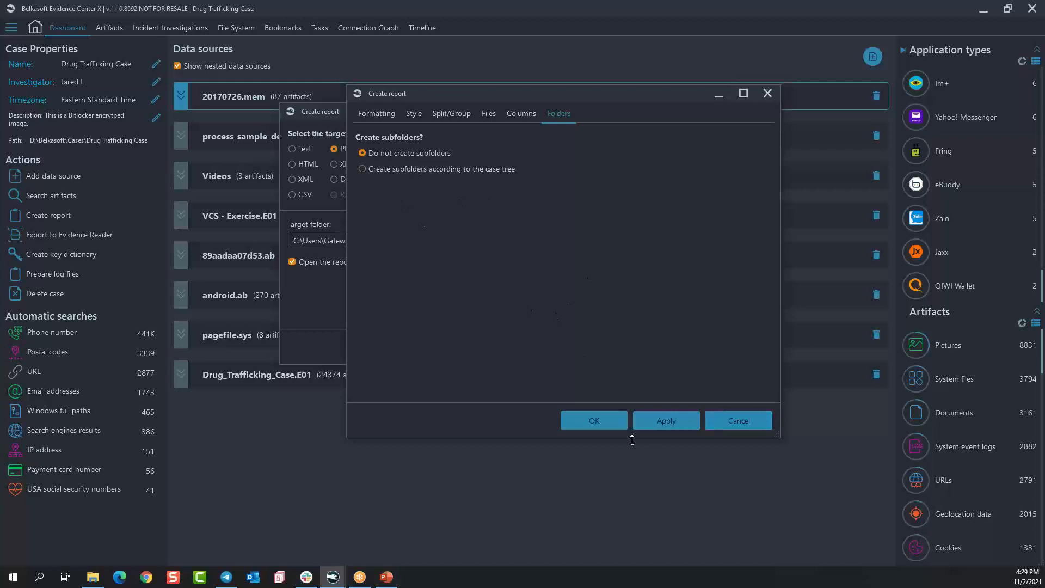
pyautogui.click(726, 420)
pyautogui.click(686, 353)
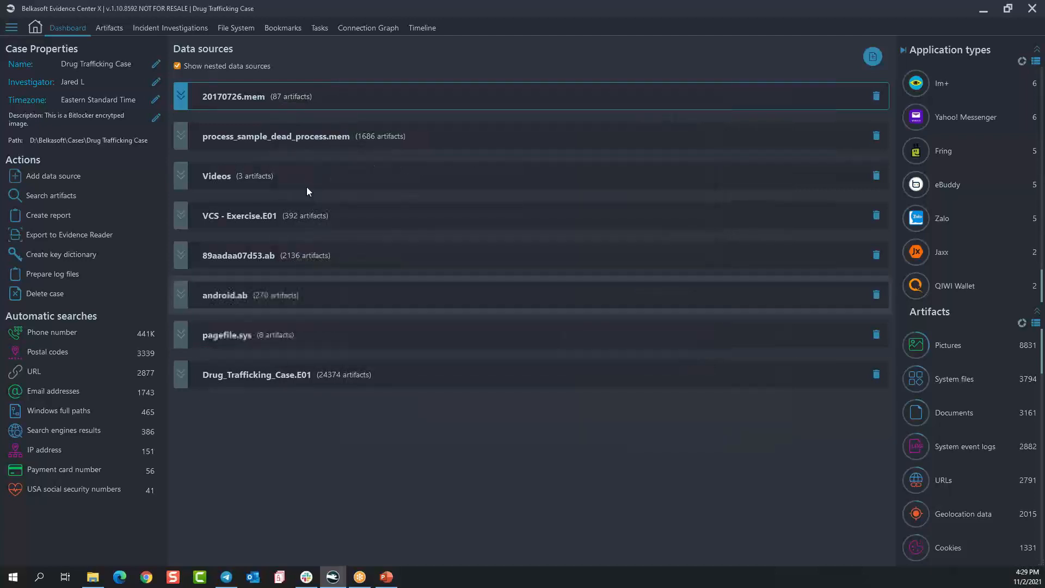
# Step: Try limiting the Evidence Reader export to Pictures in the NTFS volume of VCS - Exercise.E01, and cancel the export
pyautogui.click(99, 240)
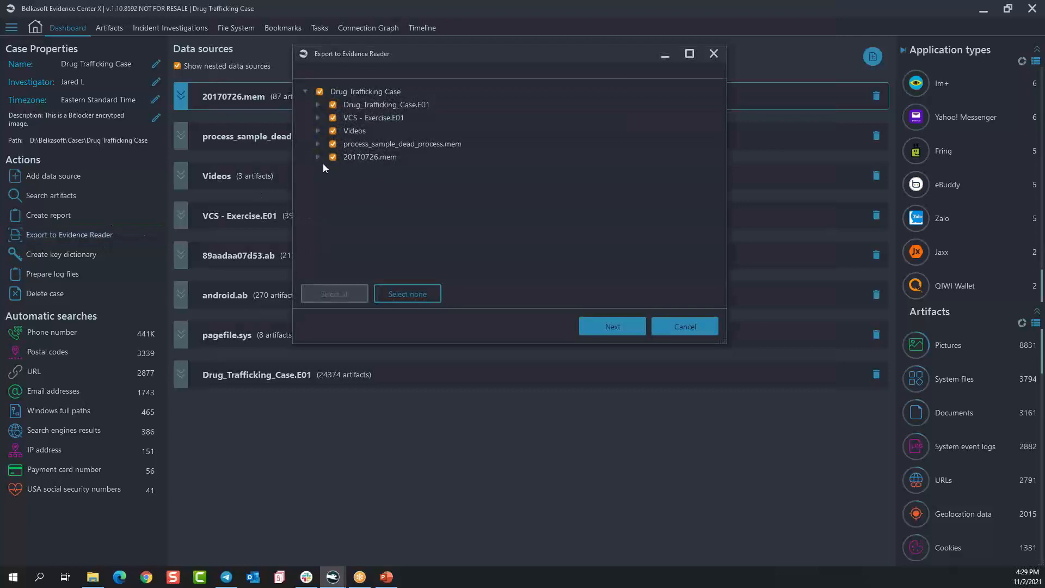
pyautogui.click(319, 91)
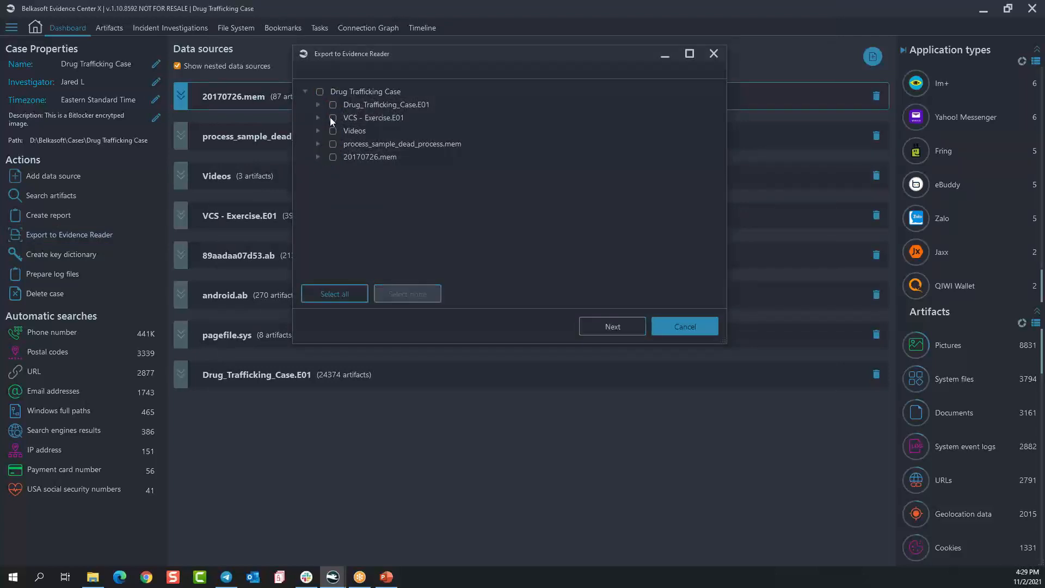
pyautogui.click(332, 119)
pyautogui.click(318, 118)
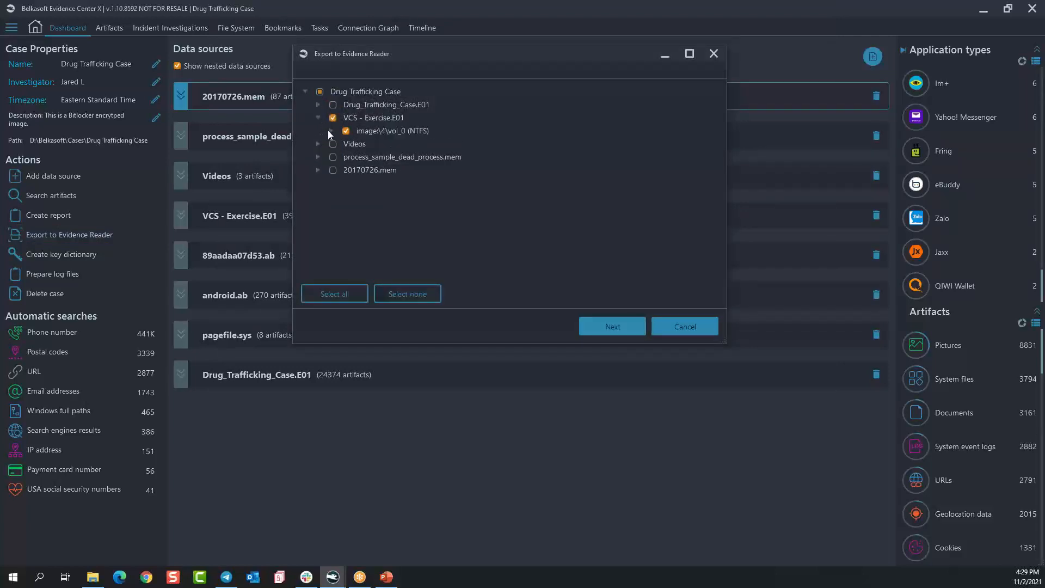
pyautogui.click(328, 130)
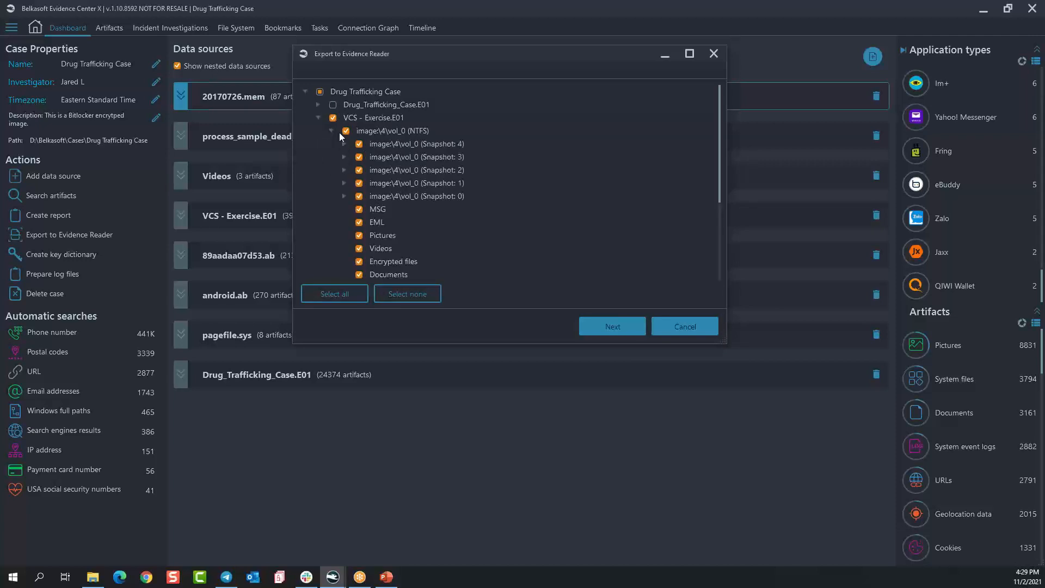
pyautogui.click(346, 131)
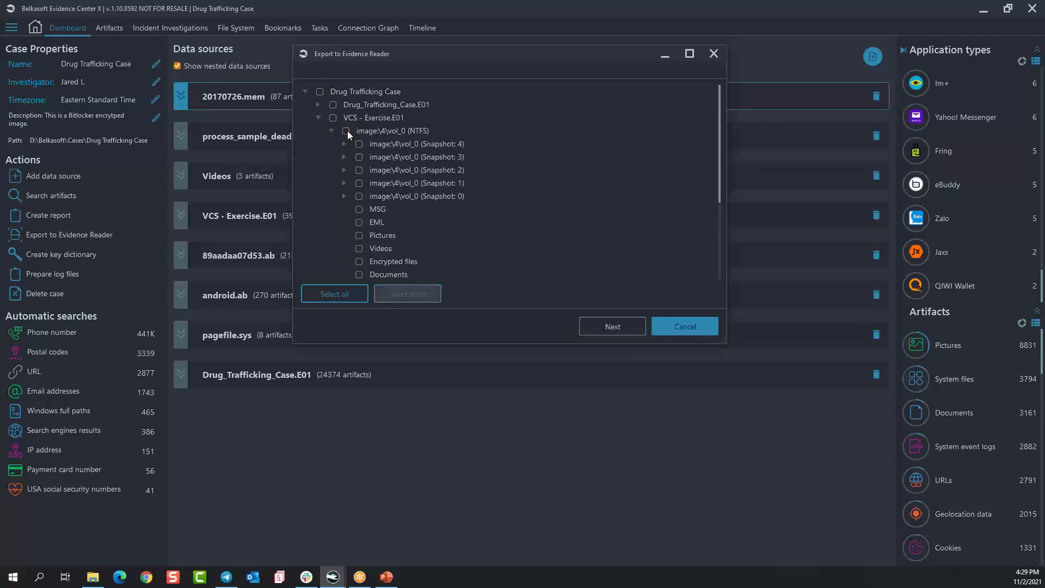
pyautogui.click(359, 235)
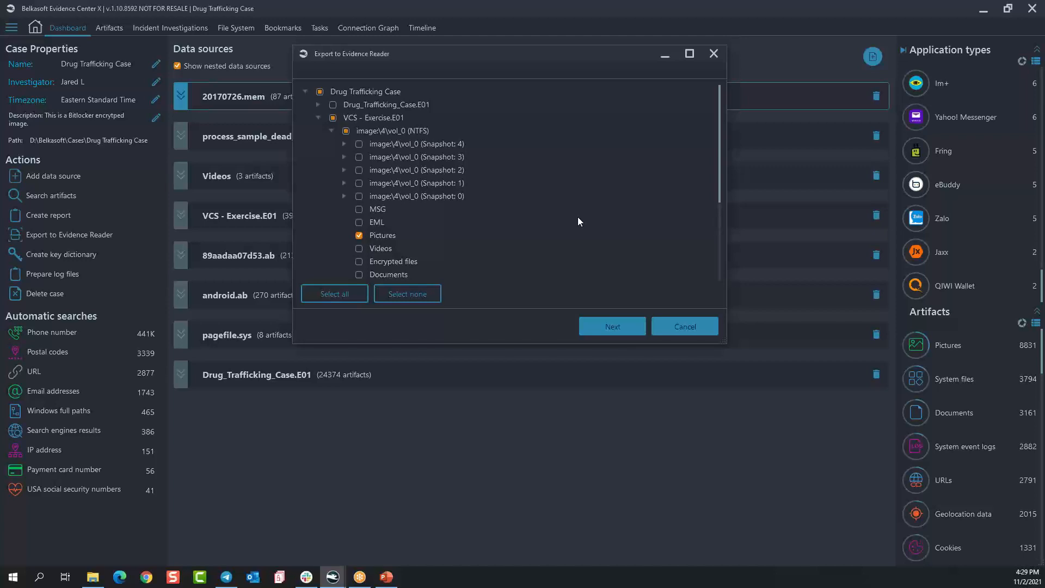
pyautogui.click(686, 329)
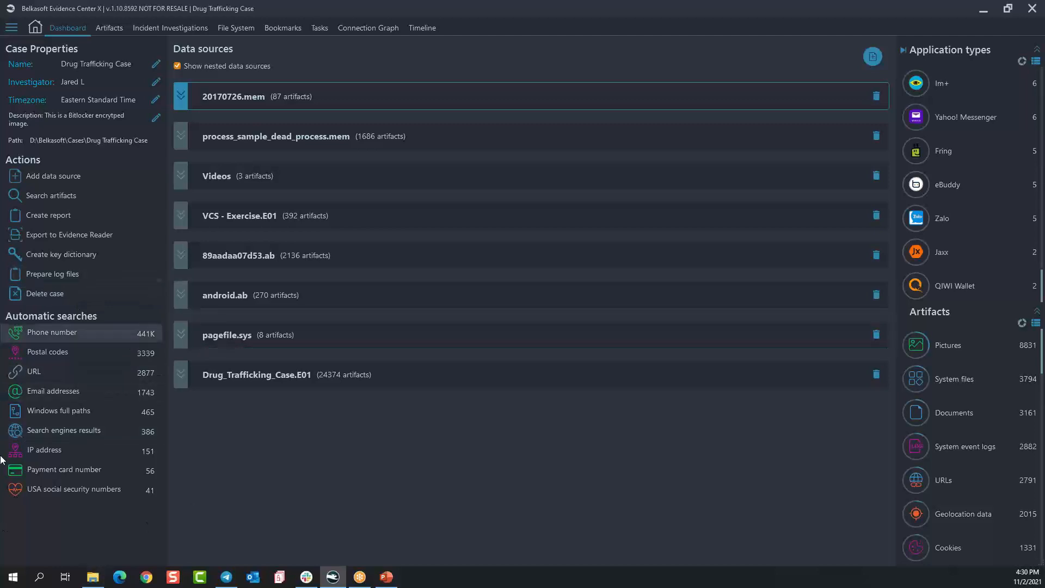
# Step: Skim the phone numbers found by the automatic searches and close the search results
pyautogui.moveTo(94, 580)
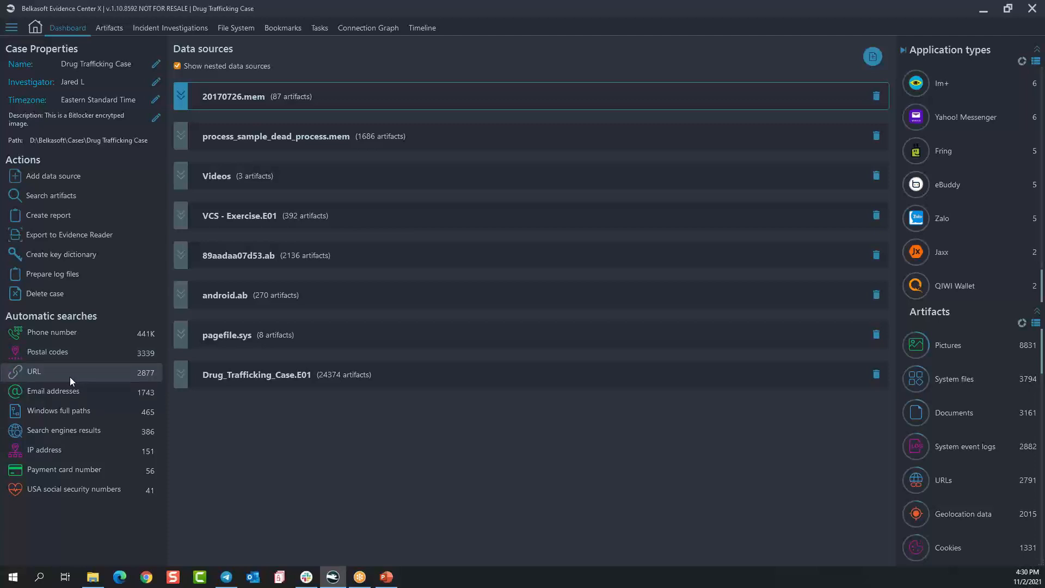
pyautogui.click(57, 332)
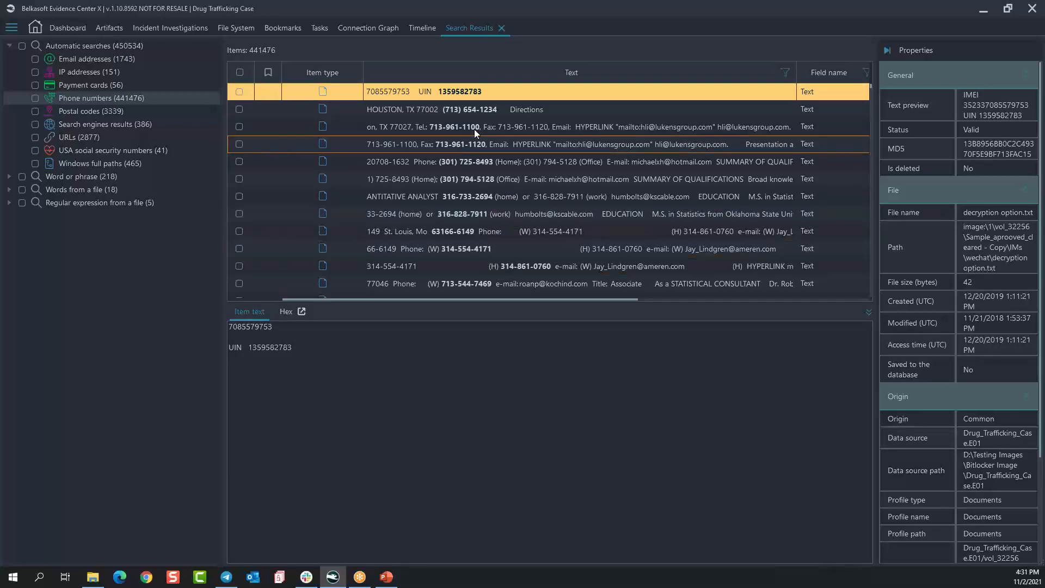
pyautogui.scroll(-3, 472, 173)
pyautogui.scroll(-1, 474, 177)
pyautogui.scroll(4, 476, 172)
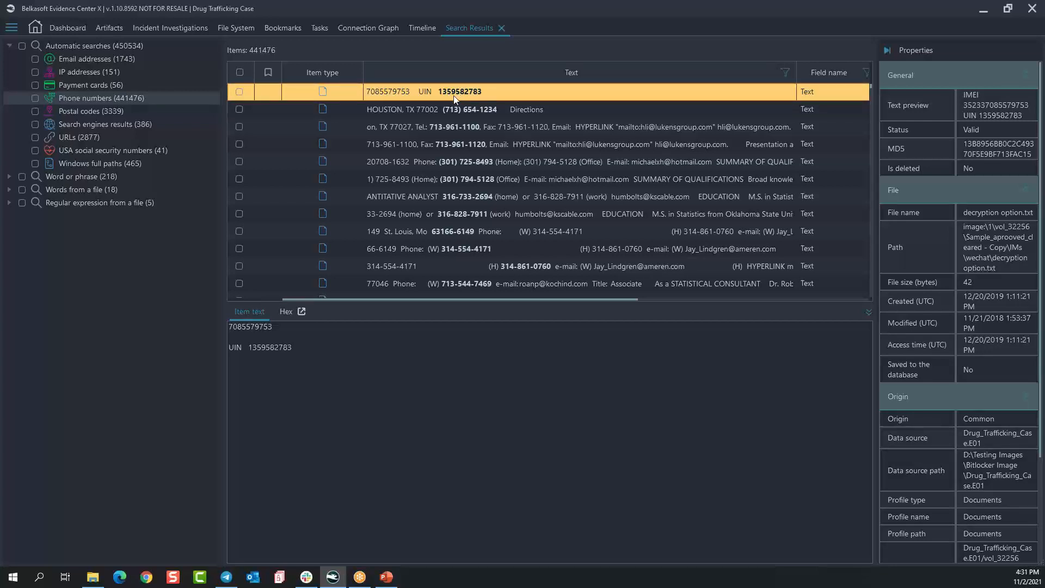
pyautogui.scroll(-10, 442, 119)
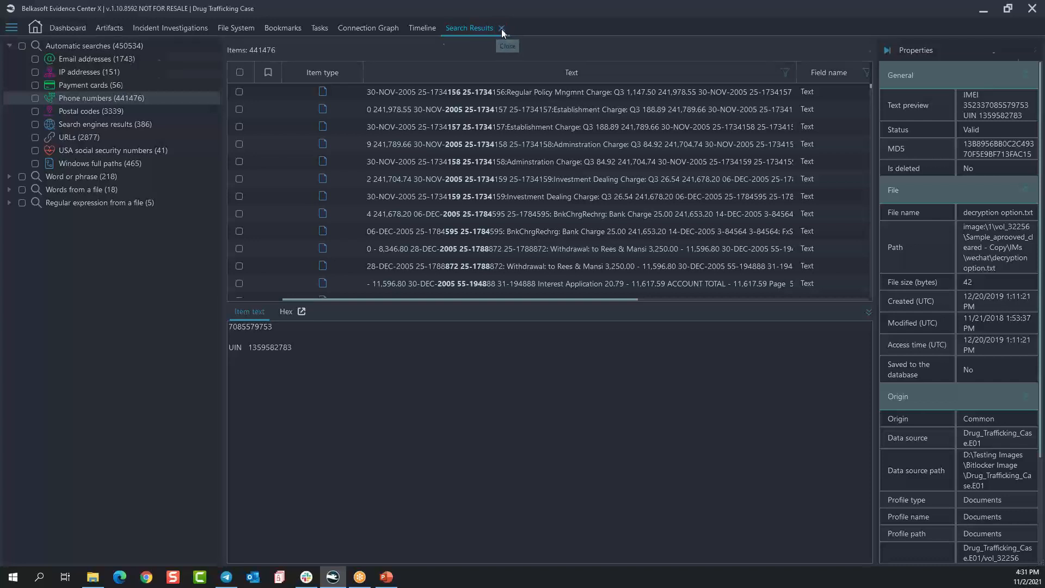
pyautogui.click(501, 29)
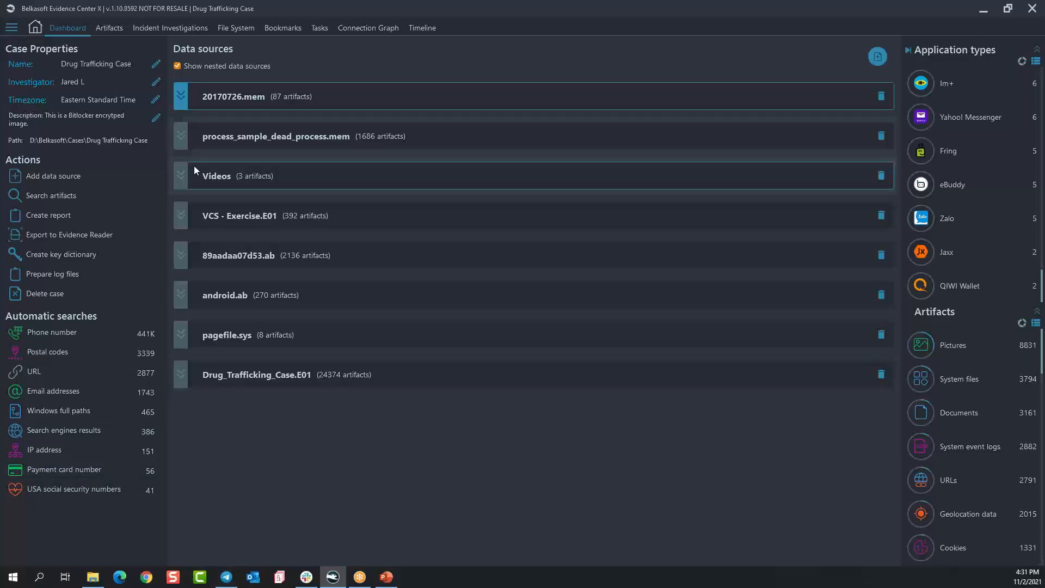
# Step: Show all Pictures artifacts in the case, reduce the thumbnail size to the smallest, and skim the gallery
pyautogui.click(110, 32)
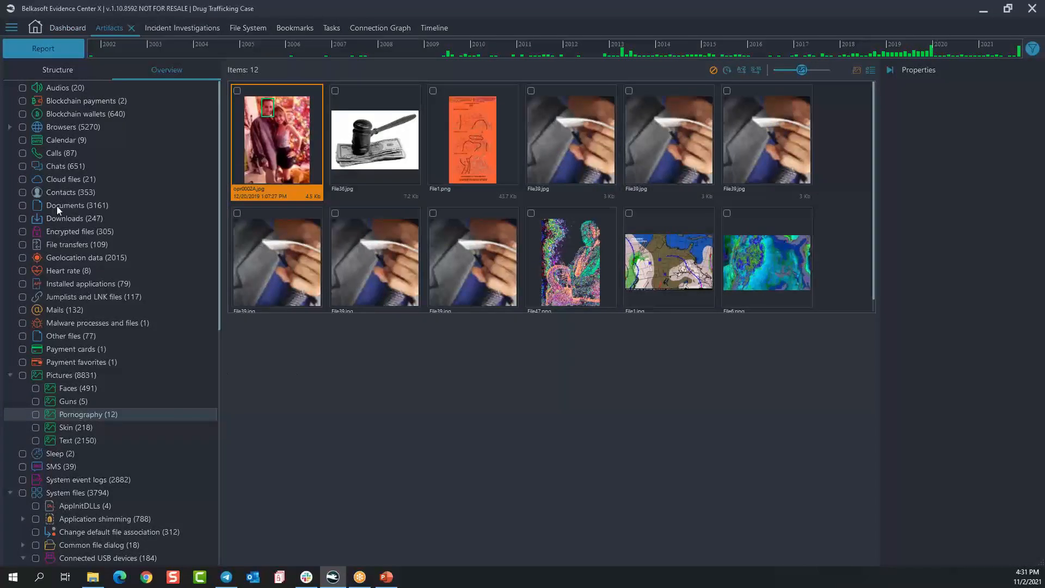
pyautogui.click(67, 374)
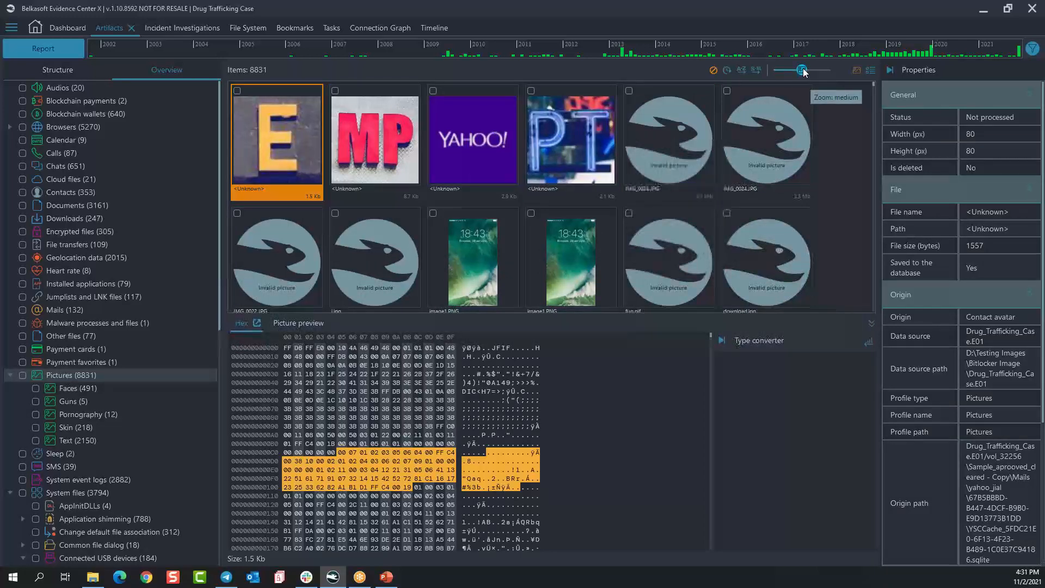
pyautogui.click(785, 70)
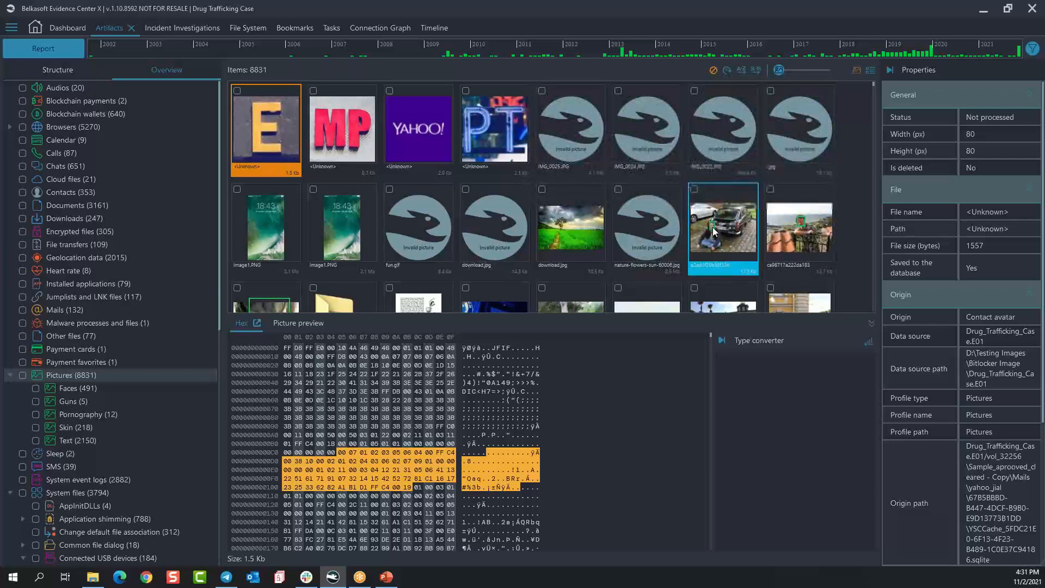
pyautogui.click(789, 221)
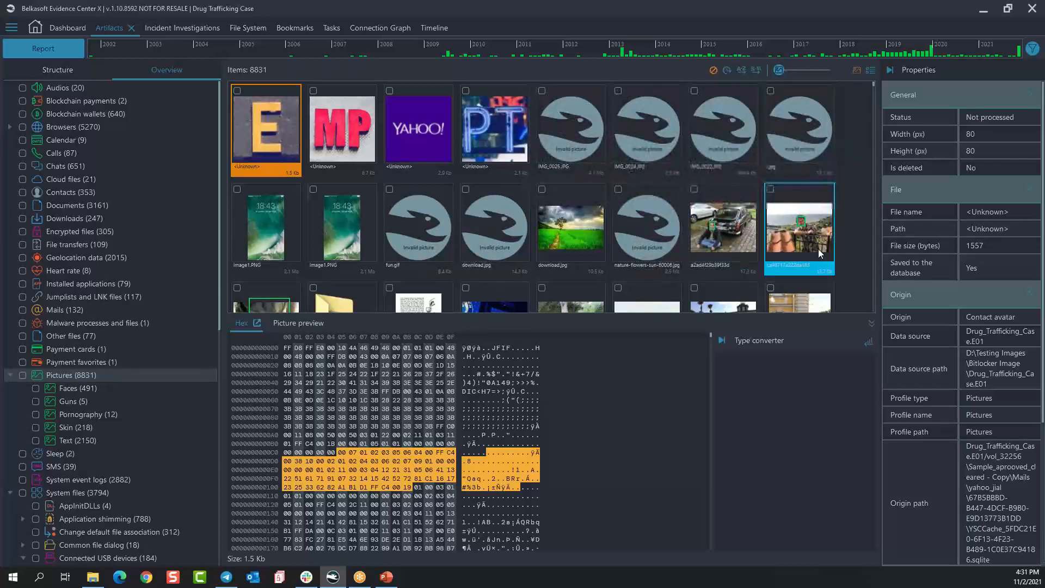
pyautogui.scroll(-2, 777, 208)
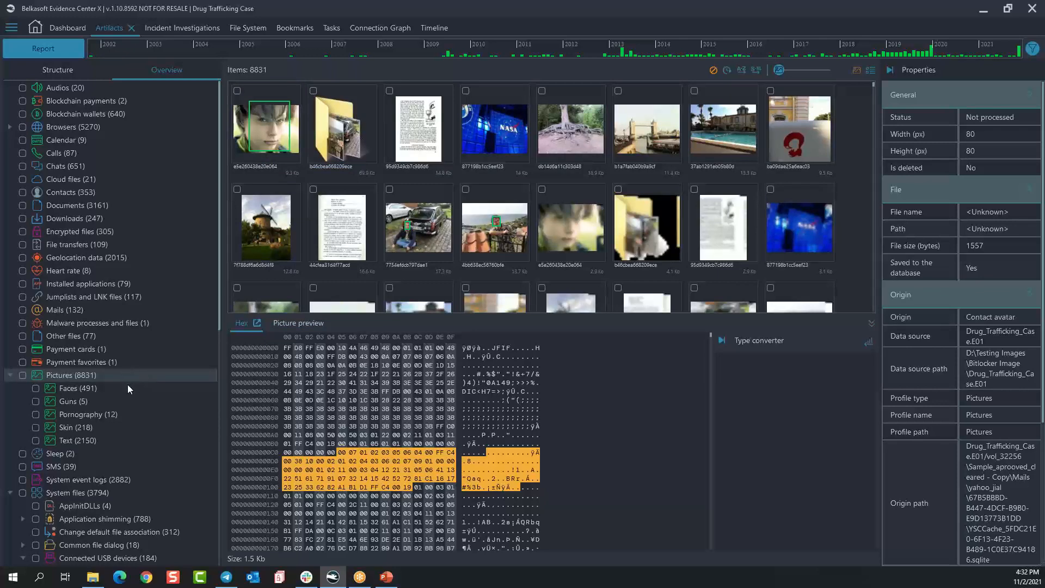
# Step: Look through the picture artifacts classified as Faces, Guns and Skin
pyautogui.click(80, 388)
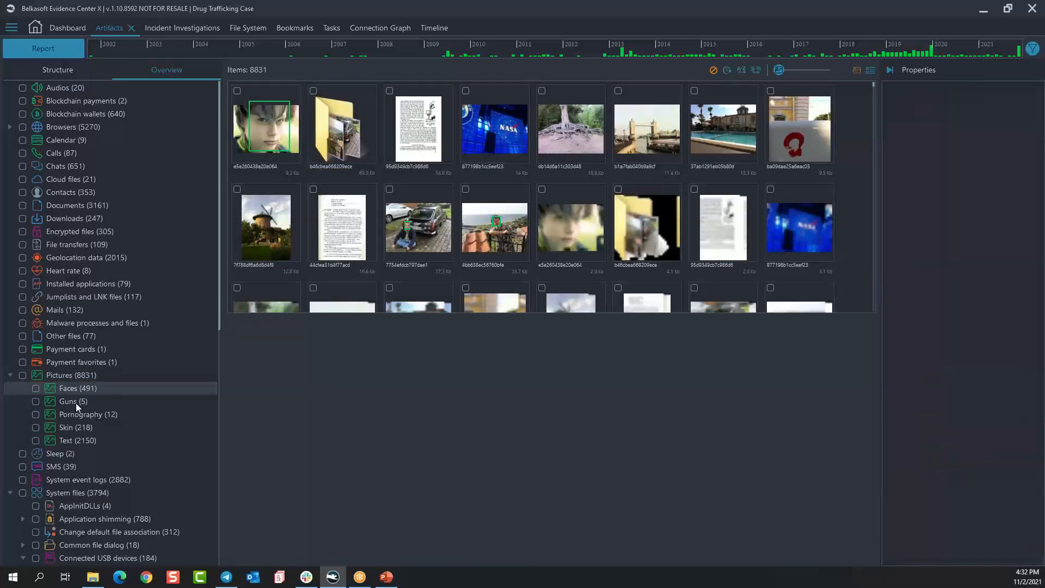
pyautogui.click(68, 402)
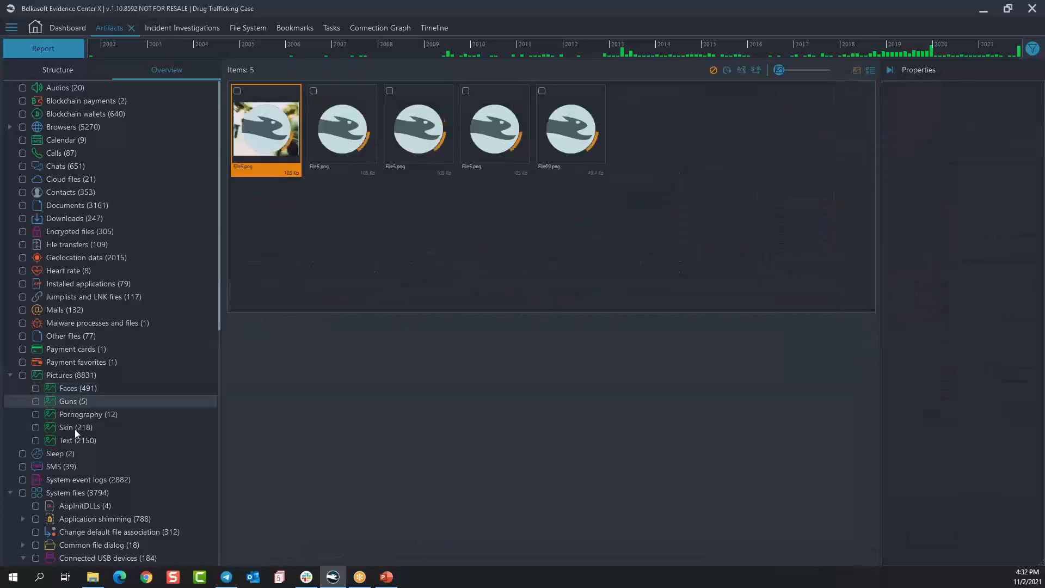
pyautogui.click(75, 427)
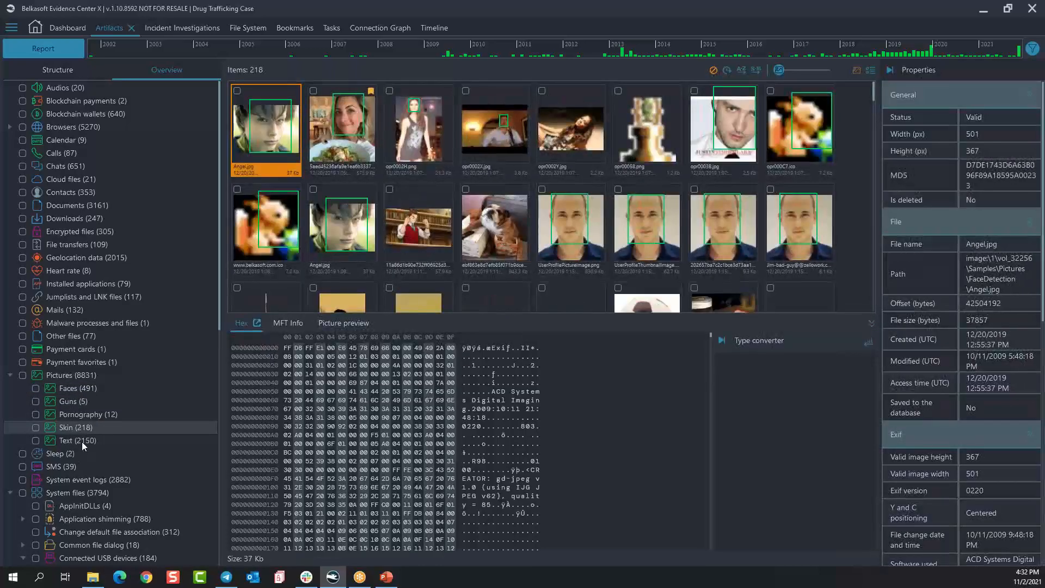
# Step: List the pictures detected as containing text and view the text extracted from english_text.jpg
pyautogui.click(82, 441)
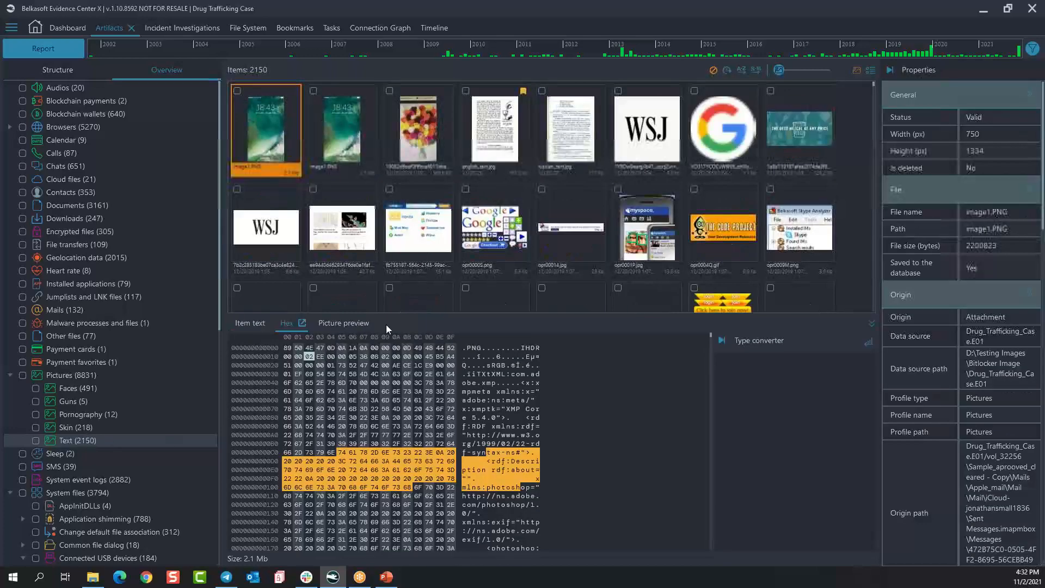
pyautogui.click(467, 146)
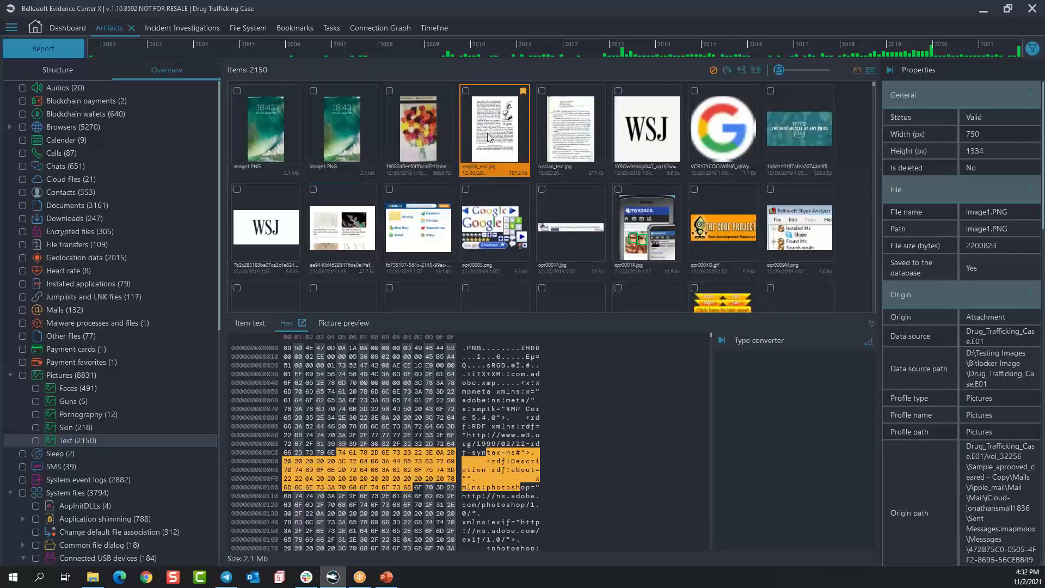
pyautogui.click(256, 322)
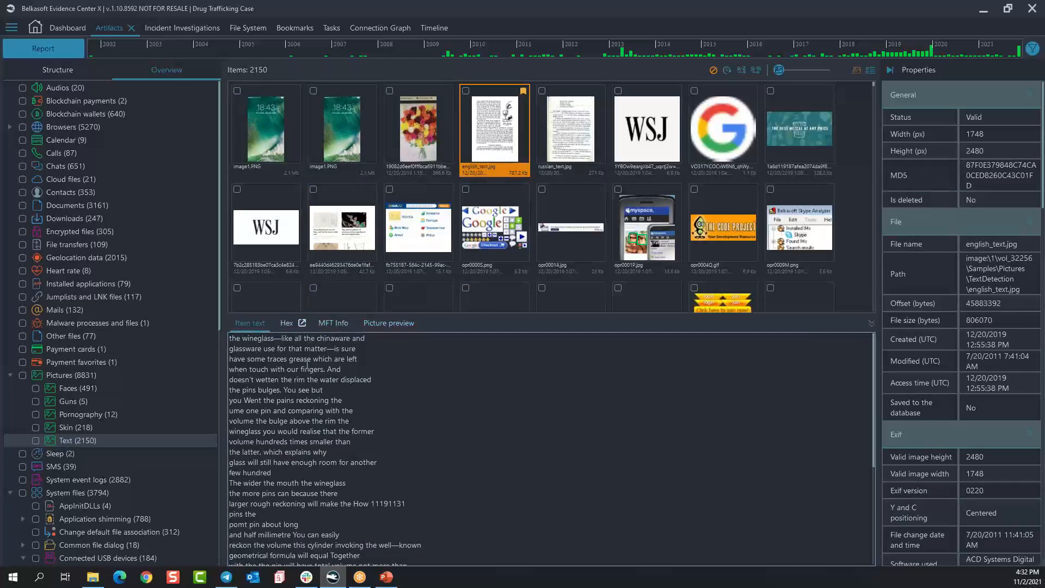
# Step: Read through the text extracted from english_text.jpg and copy the word "reckoning"
pyautogui.scroll(-6, 266, 356)
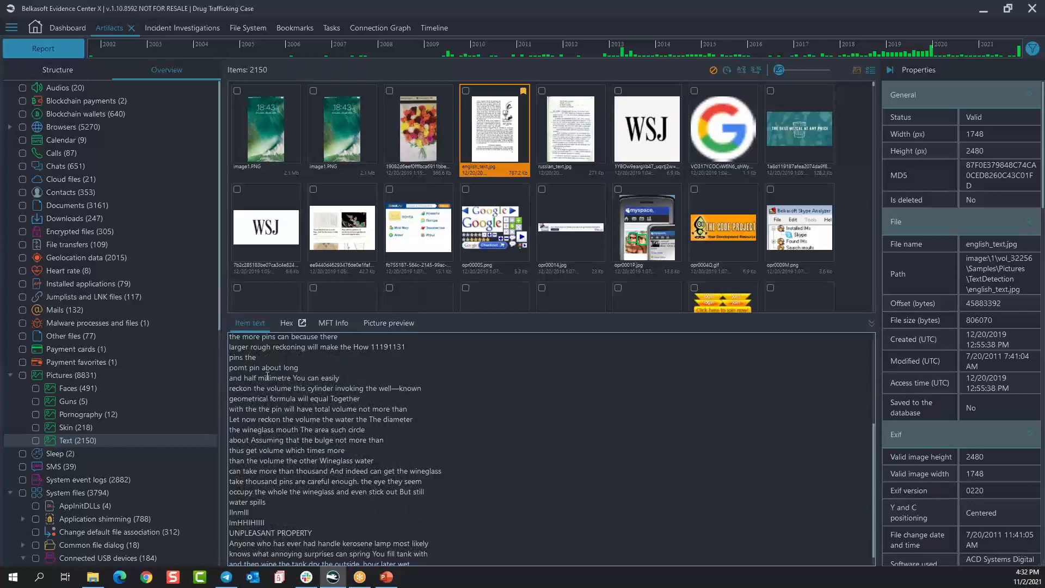
pyautogui.scroll(2, 309, 421)
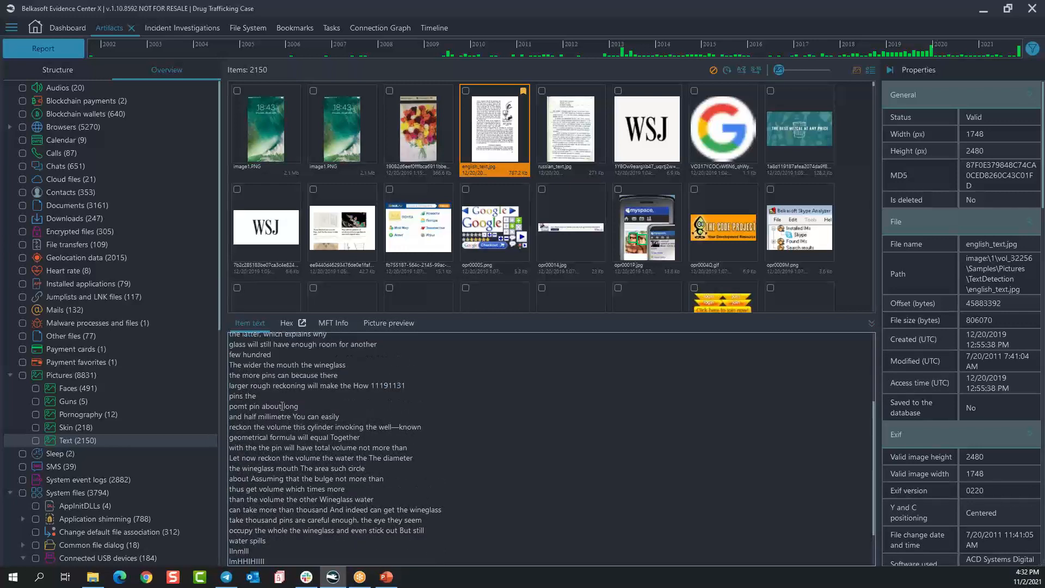
pyautogui.doubleClick(242, 366)
pyautogui.doubleClick(298, 385)
pyautogui.hotkey('ctrl', 'c')
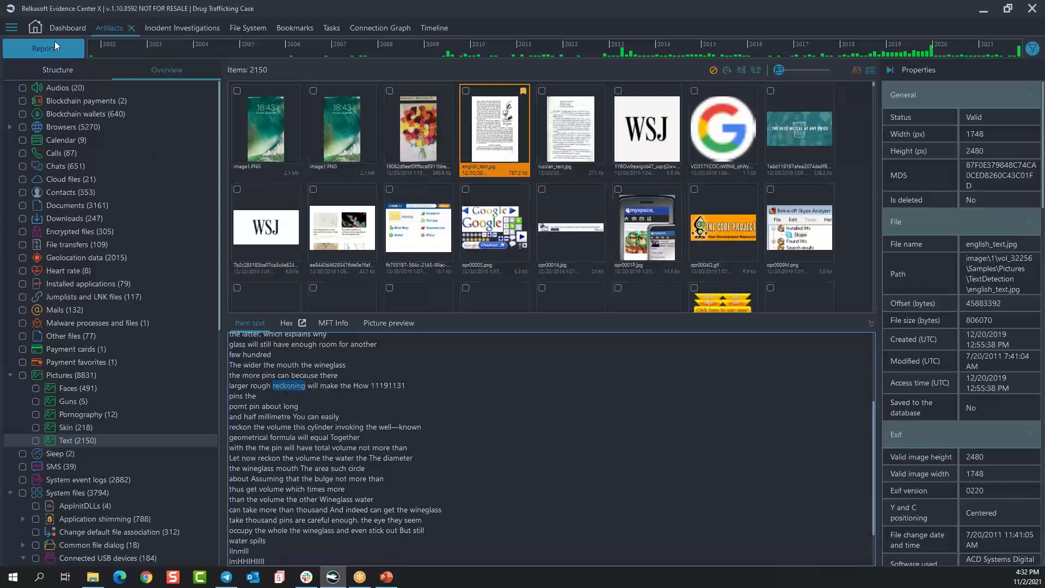
# Step: Search all data sources and artifact types for the copied word "reckoning" and open the search's task progress
pyautogui.click(61, 28)
pyautogui.click(61, 197)
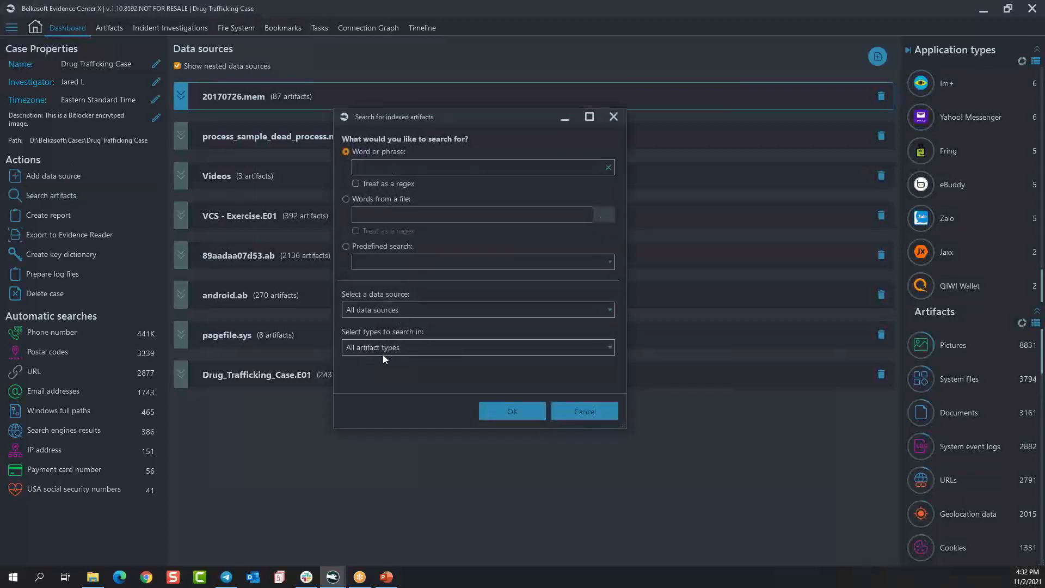
pyautogui.rightClick(377, 167)
pyautogui.click(396, 189)
pyautogui.click(525, 412)
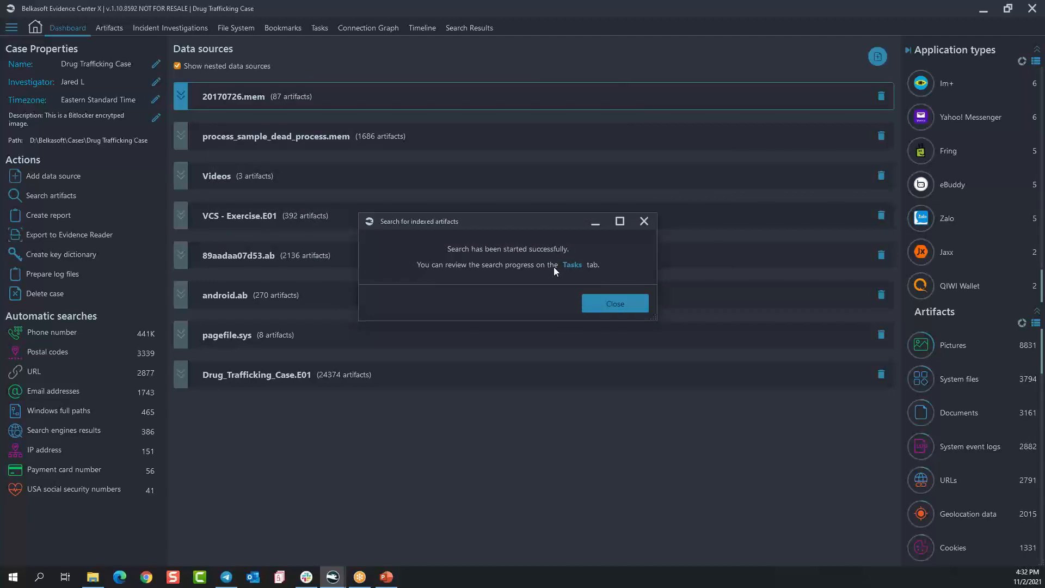
pyautogui.click(571, 265)
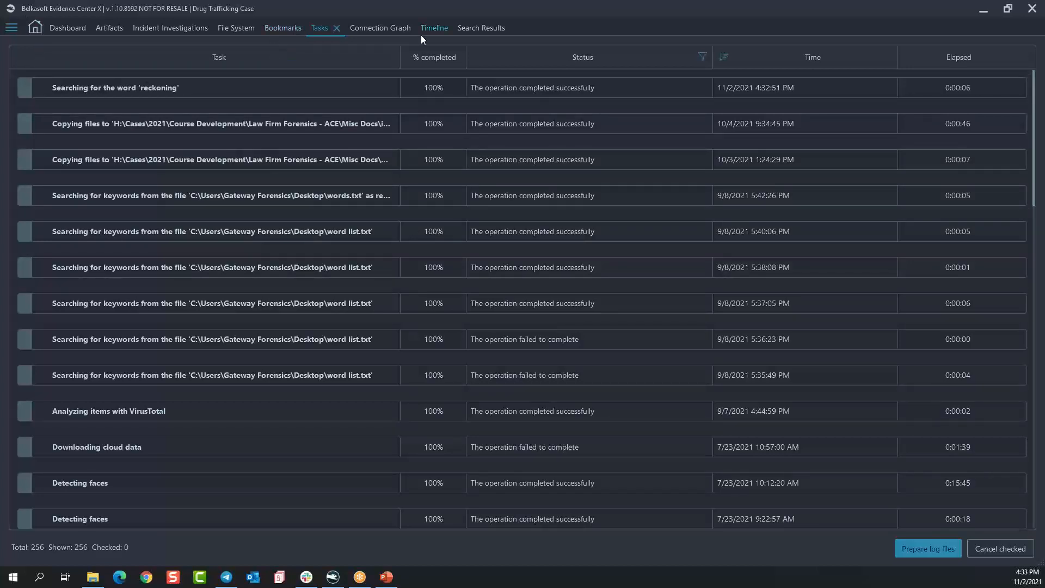
# Step: Review the picture and page-content hits for the word "reckoning", previewing the matching picture, and close the search results
pyautogui.click(475, 29)
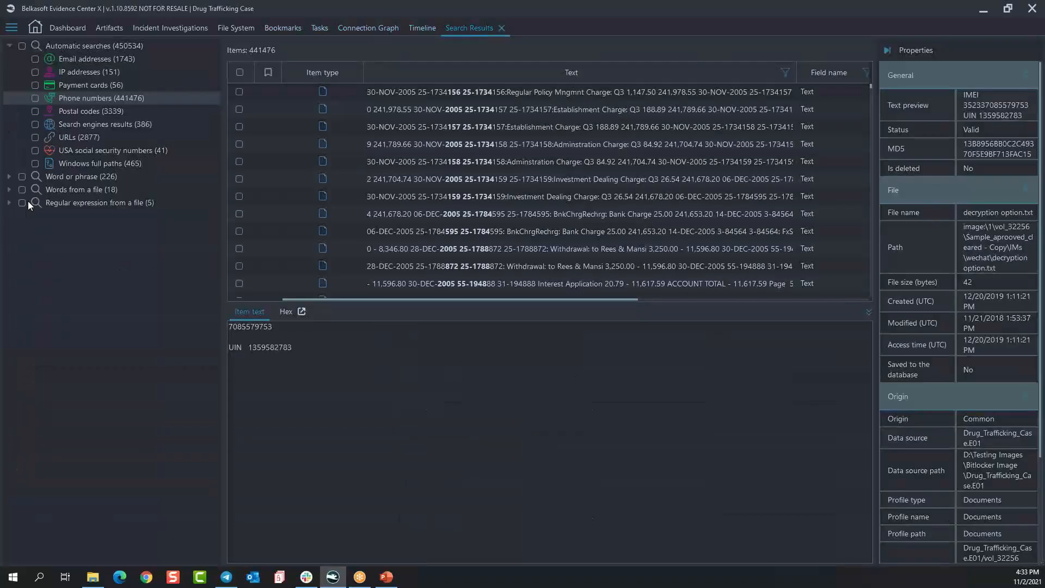
pyautogui.click(11, 174)
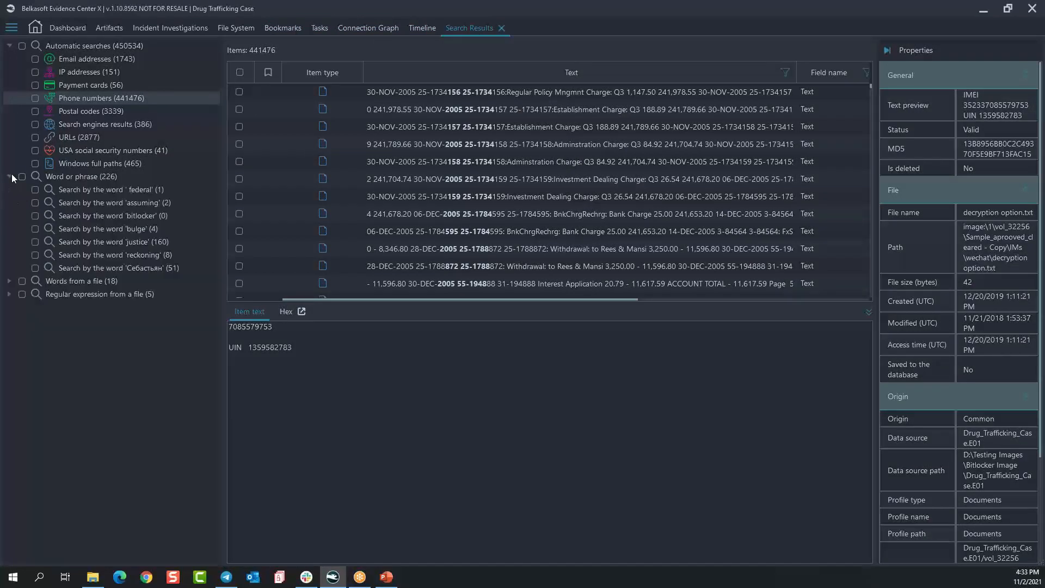
pyautogui.click(148, 255)
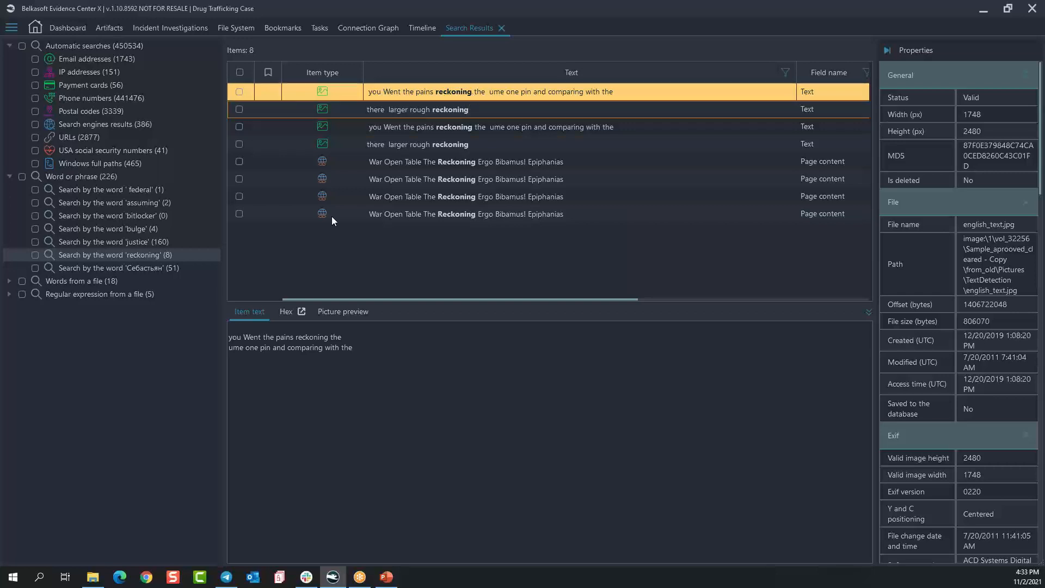
pyautogui.click(335, 311)
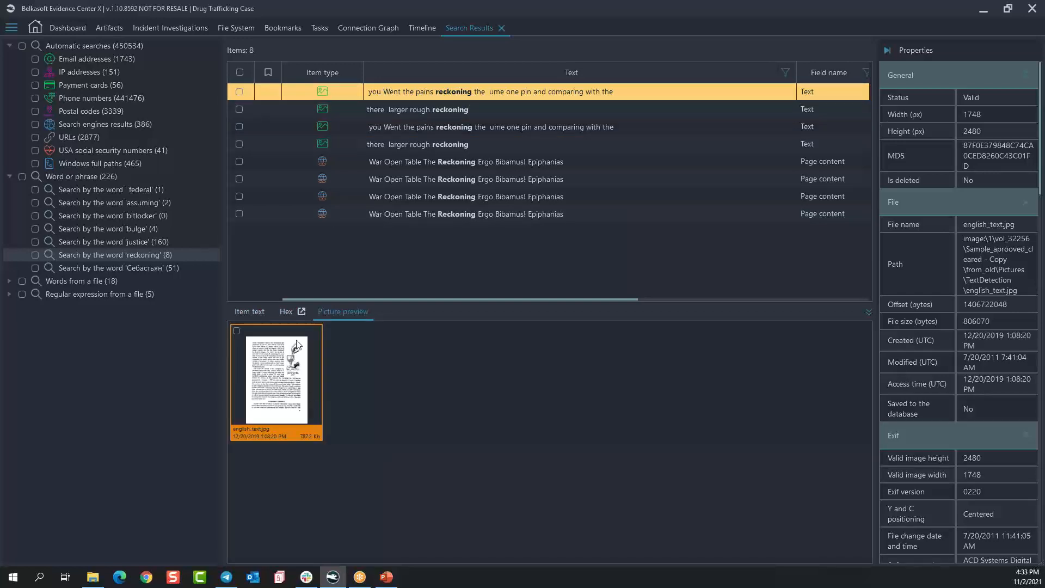
pyautogui.click(456, 108)
pyautogui.click(456, 126)
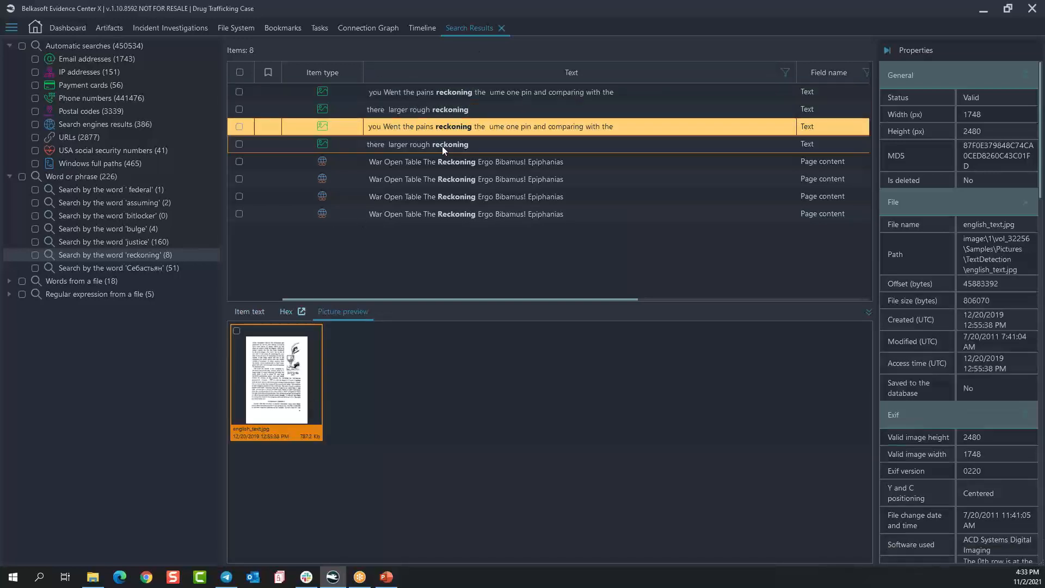
pyautogui.click(442, 144)
pyautogui.click(441, 162)
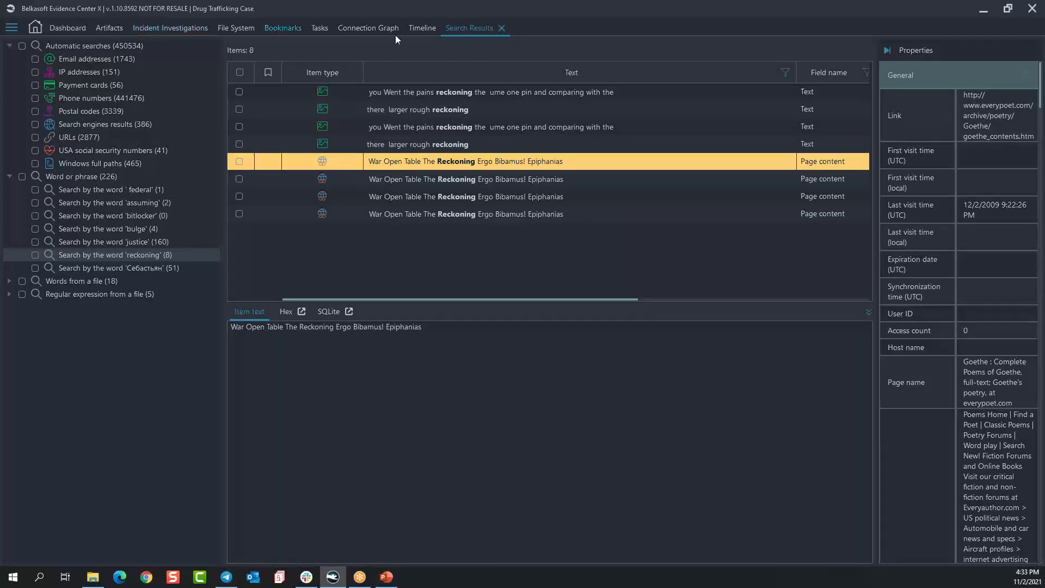
pyautogui.click(501, 28)
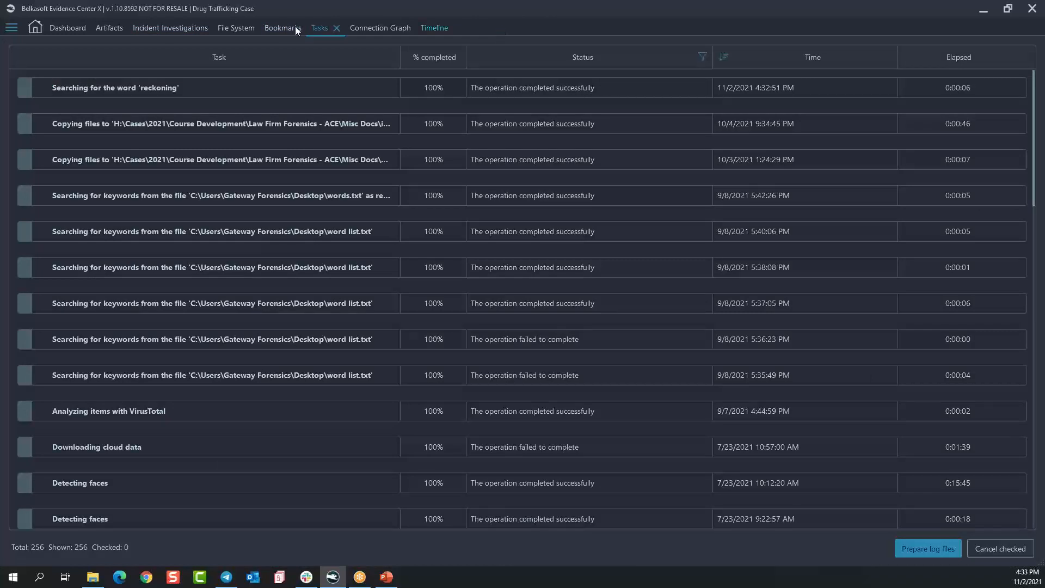
# Step: Return to the case artifacts, collapse the Pictures category and skim the remaining artifact types
pyautogui.click(120, 28)
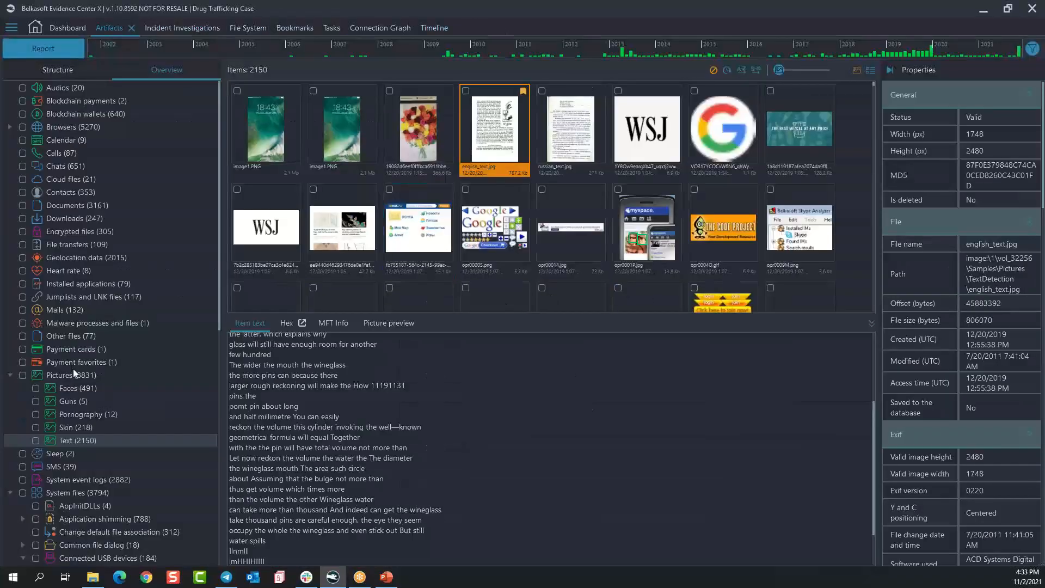
pyautogui.click(9, 374)
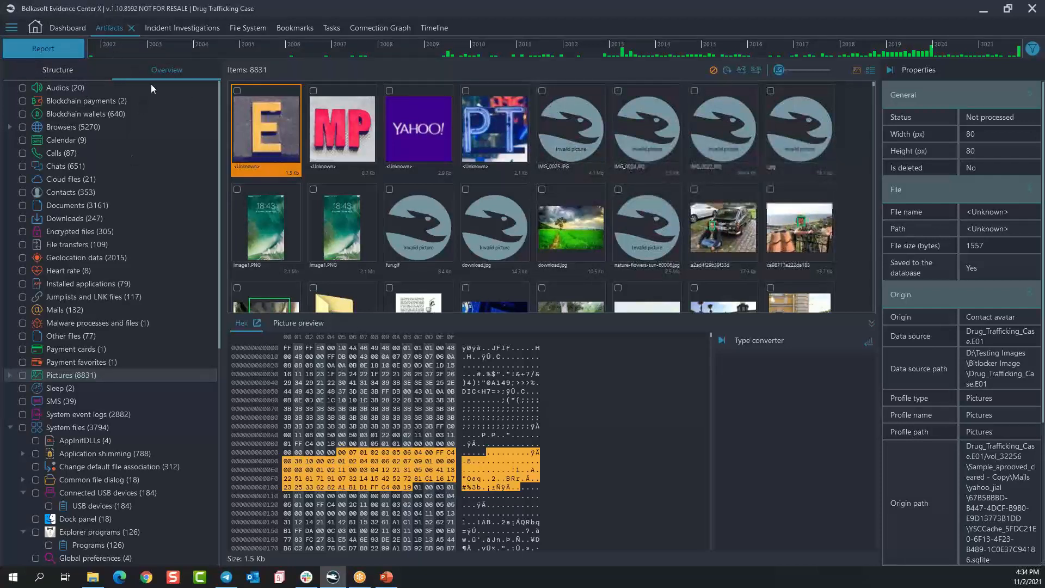
pyautogui.scroll(-5, 92, 198)
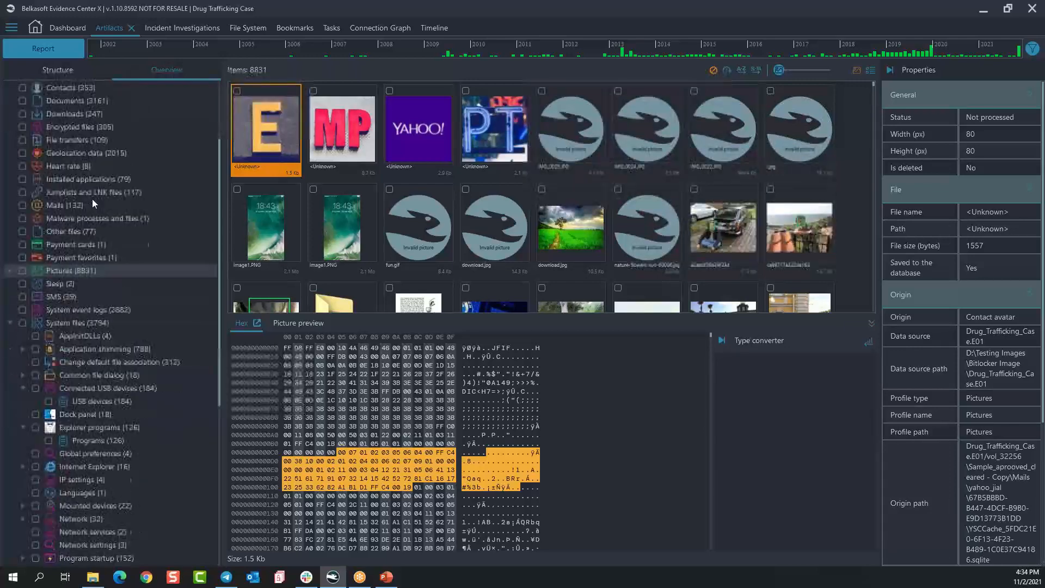
pyautogui.scroll(-5, 97, 205)
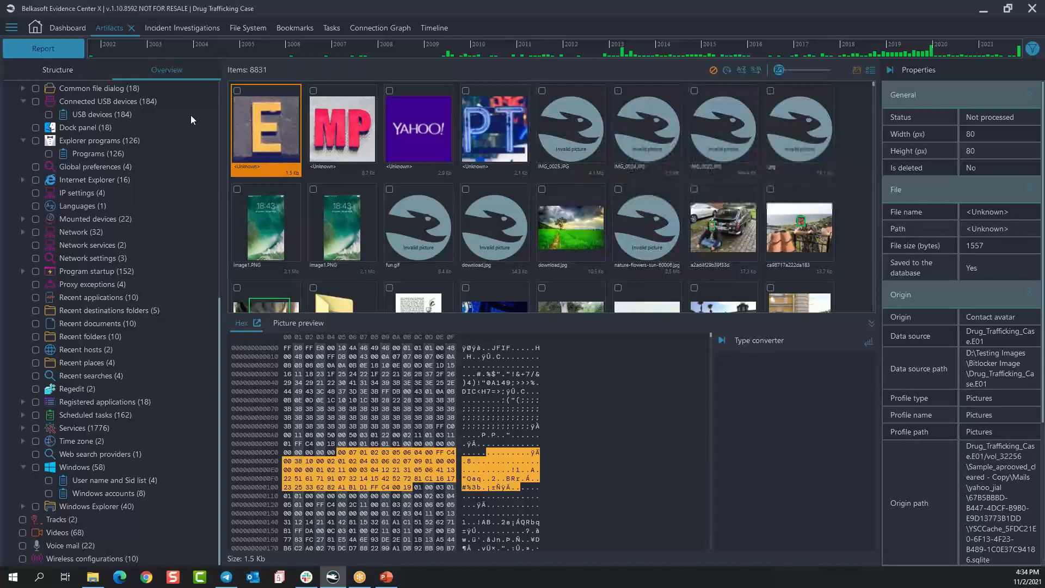
# Step: List the TCP/IP configuration artifacts within the Network category and skim their entries
pyautogui.click(22, 232)
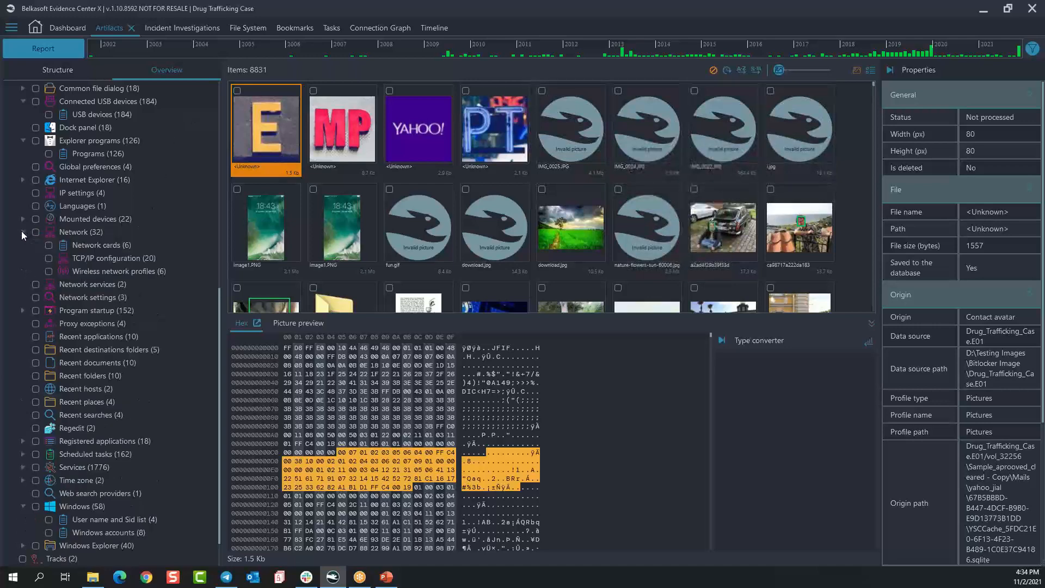
pyautogui.click(119, 258)
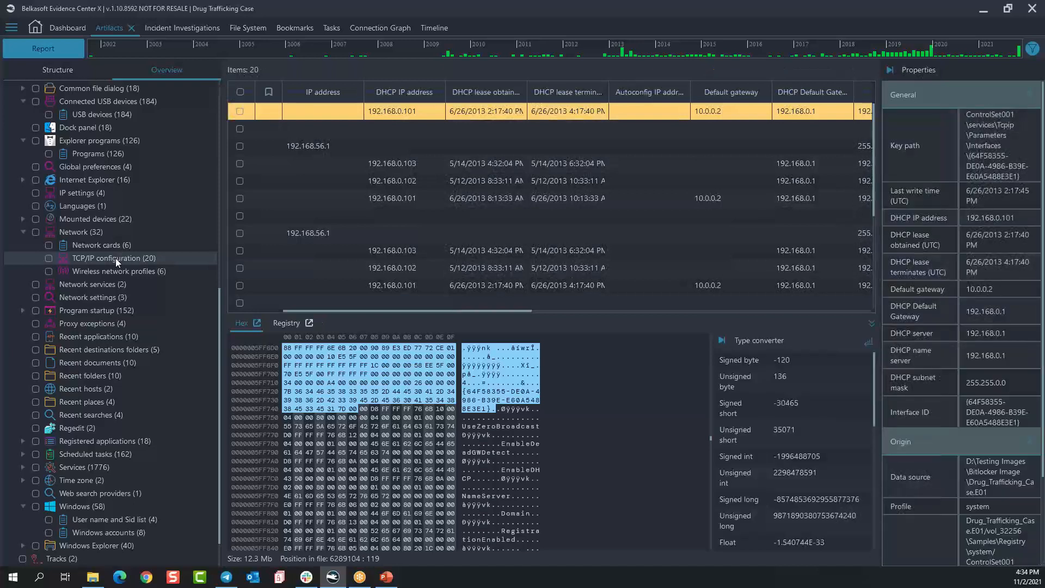
pyautogui.scroll(-3, 618, 171)
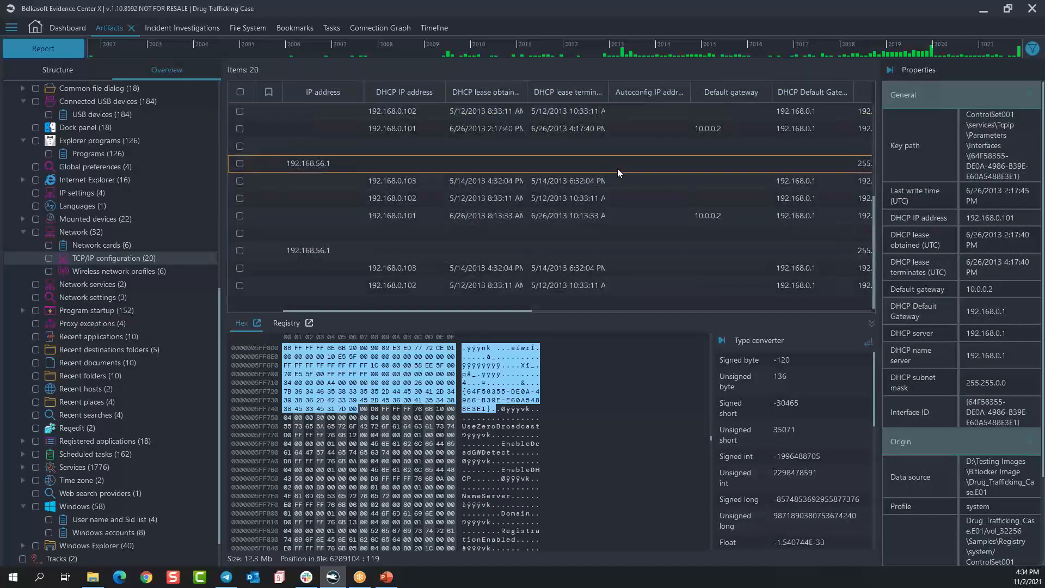
pyautogui.scroll(1, 492, 195)
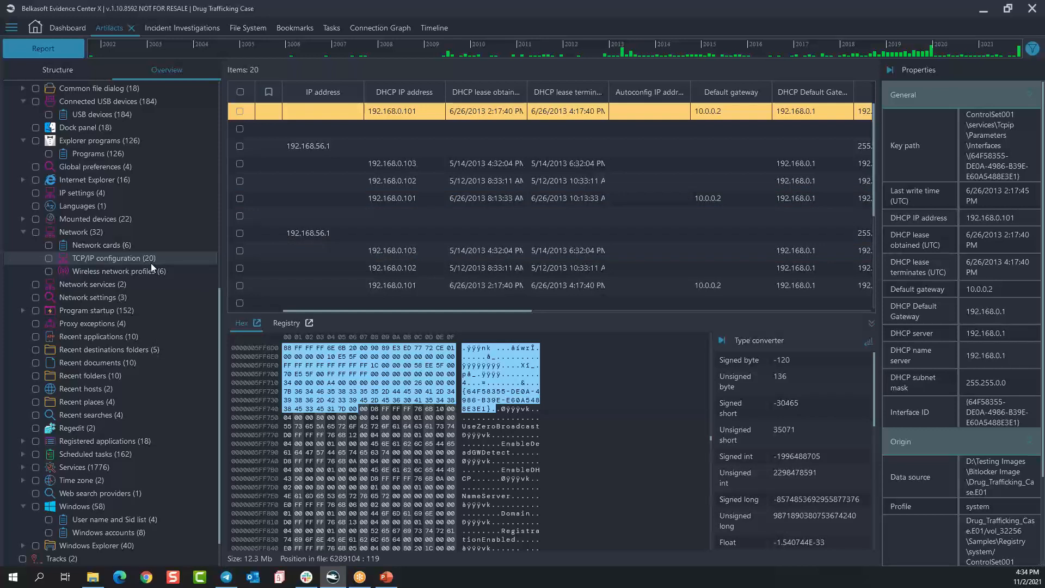
# Step: Show the artifacts by data source structure and collapse the two Android backups, the volume and both memory images
pyautogui.click(57, 69)
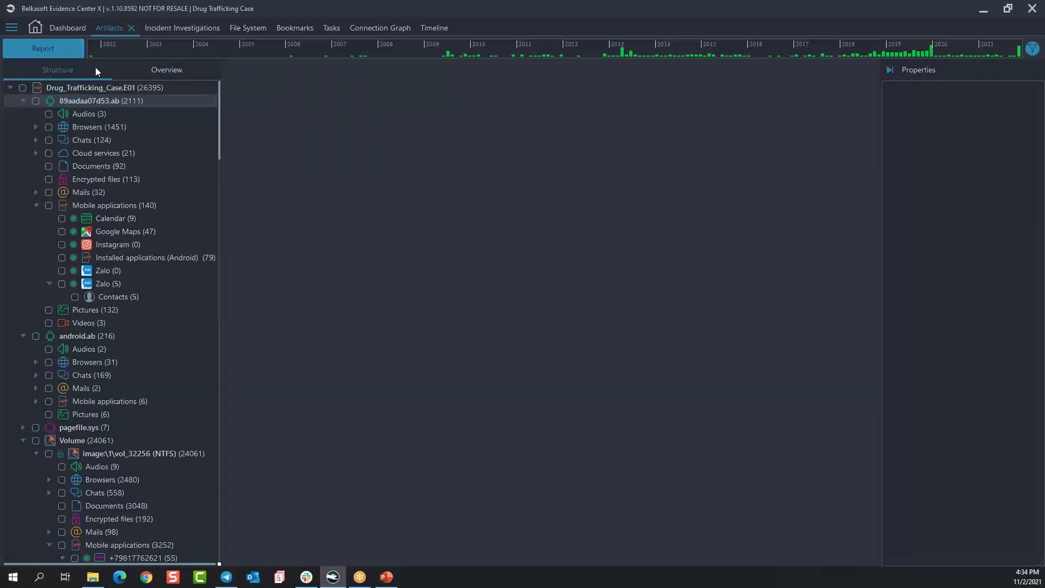
pyautogui.click(23, 102)
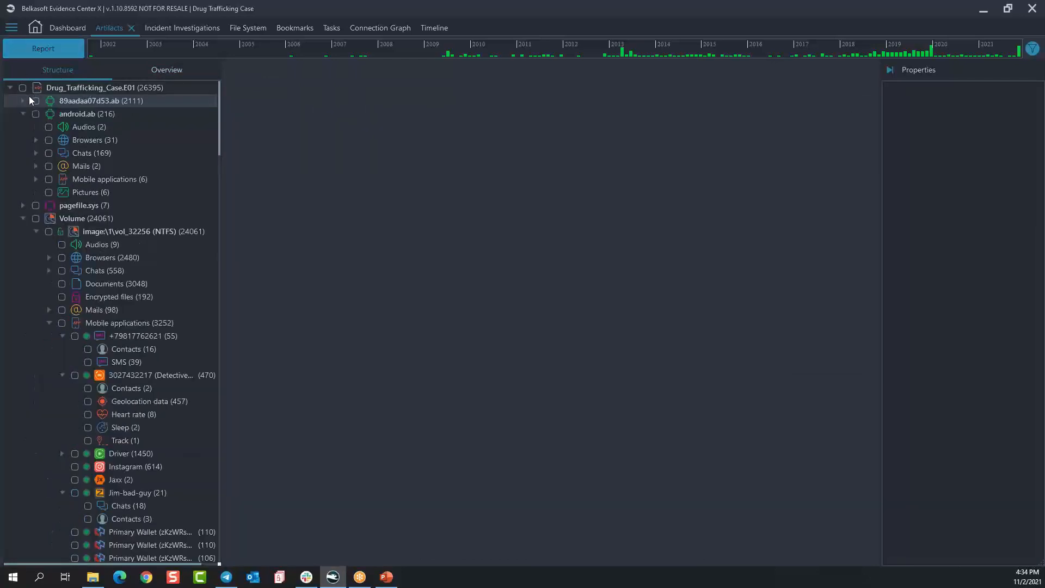
pyautogui.click(23, 114)
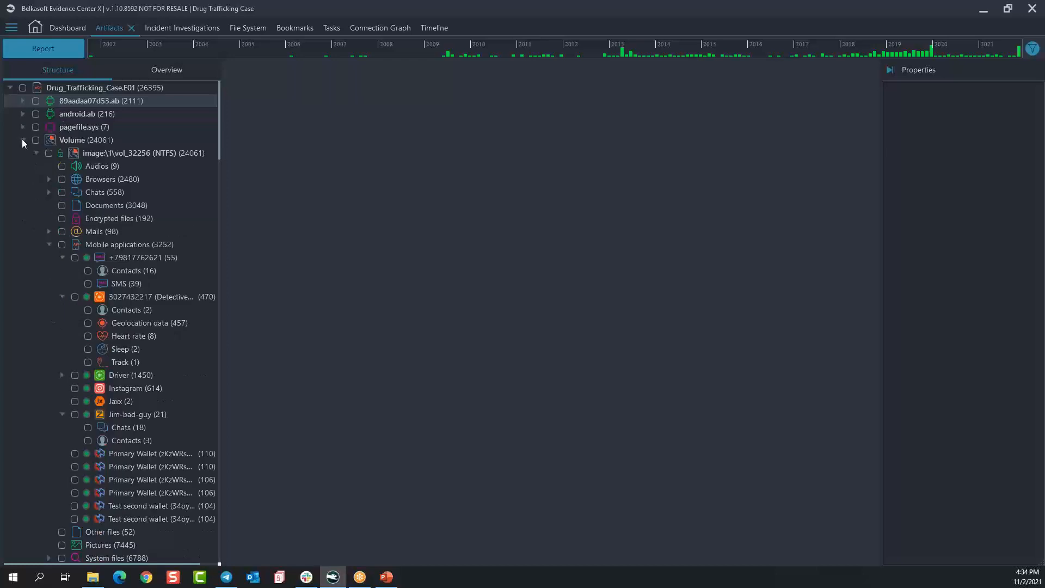
pyautogui.click(23, 140)
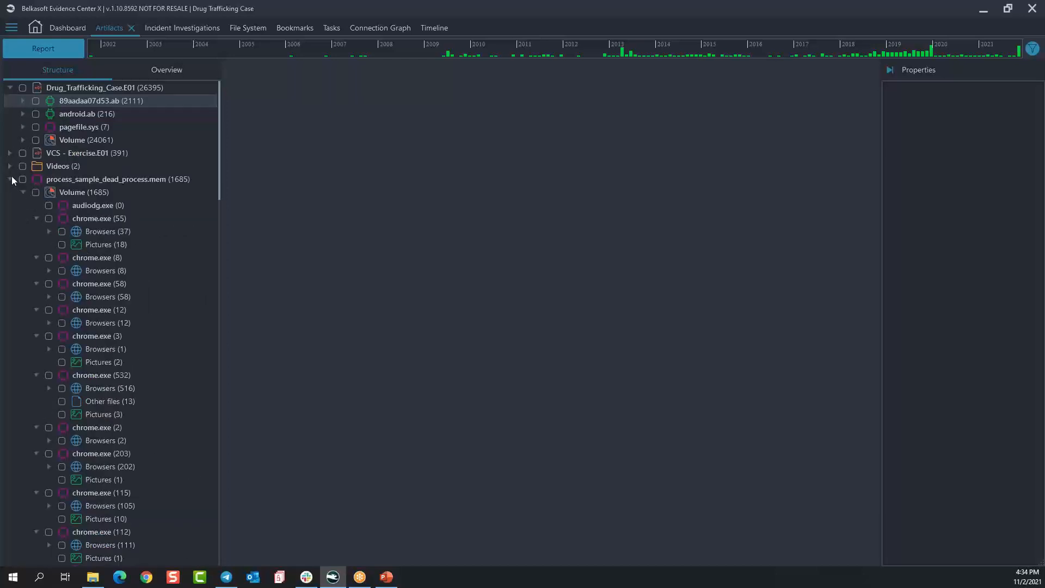
pyautogui.click(10, 179)
pyautogui.click(10, 192)
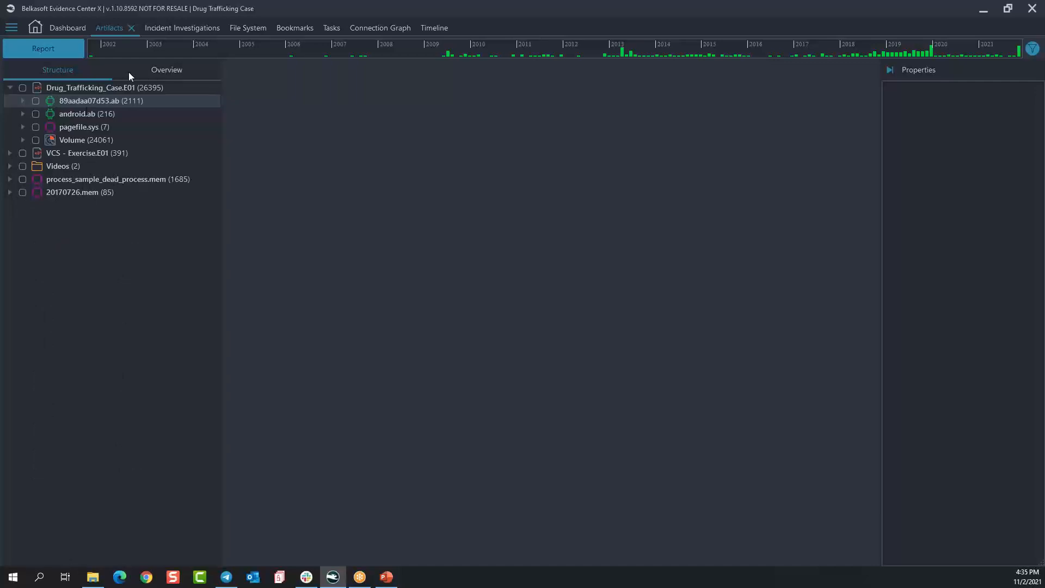
# Step: Return to the TCP/IP configuration in the artifact overview and show a 192.168.0.102 entry on the Structure view
pyautogui.click(170, 67)
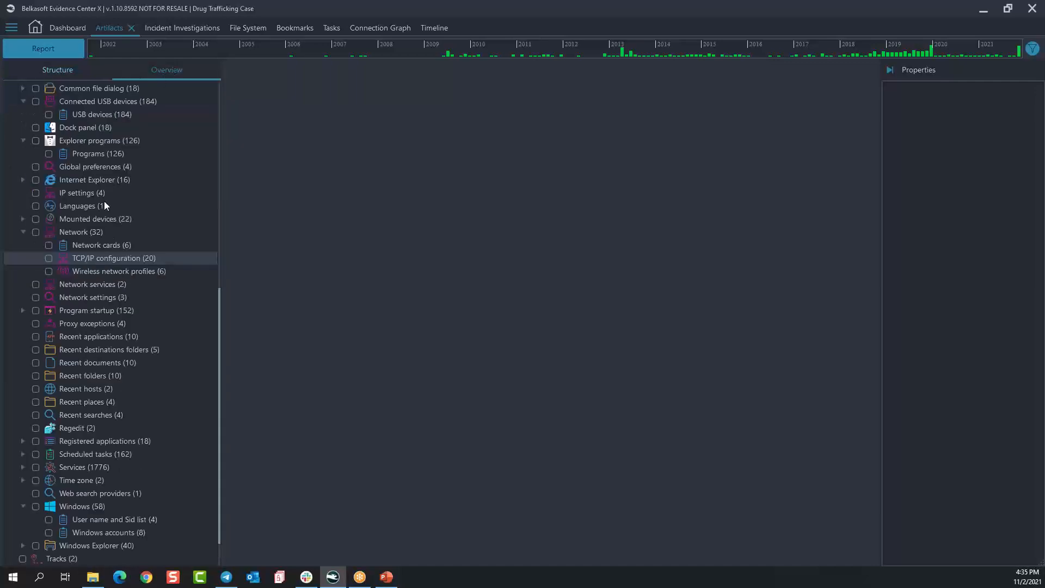
pyautogui.click(107, 259)
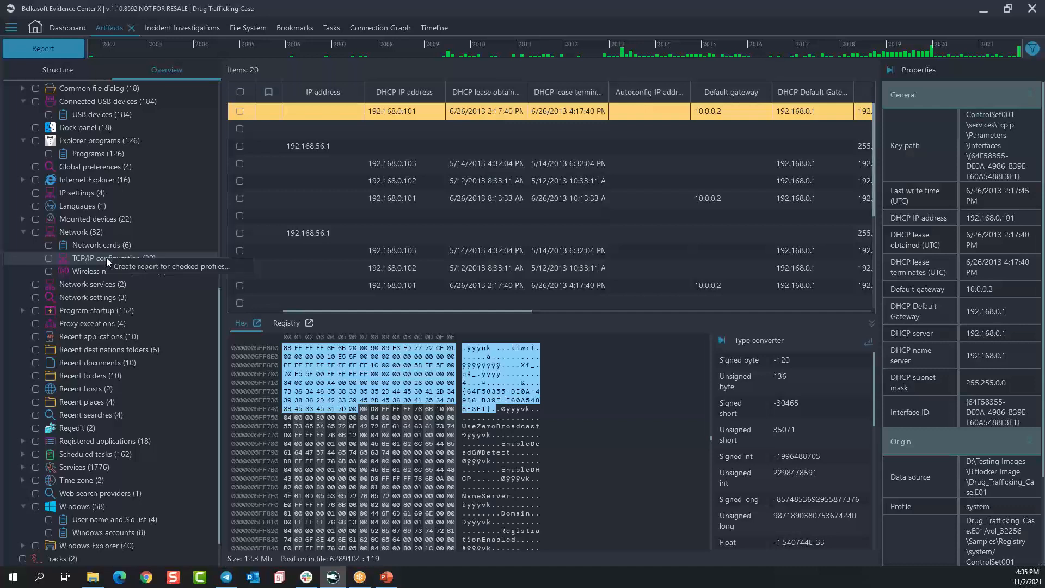
pyautogui.rightClick(410, 186)
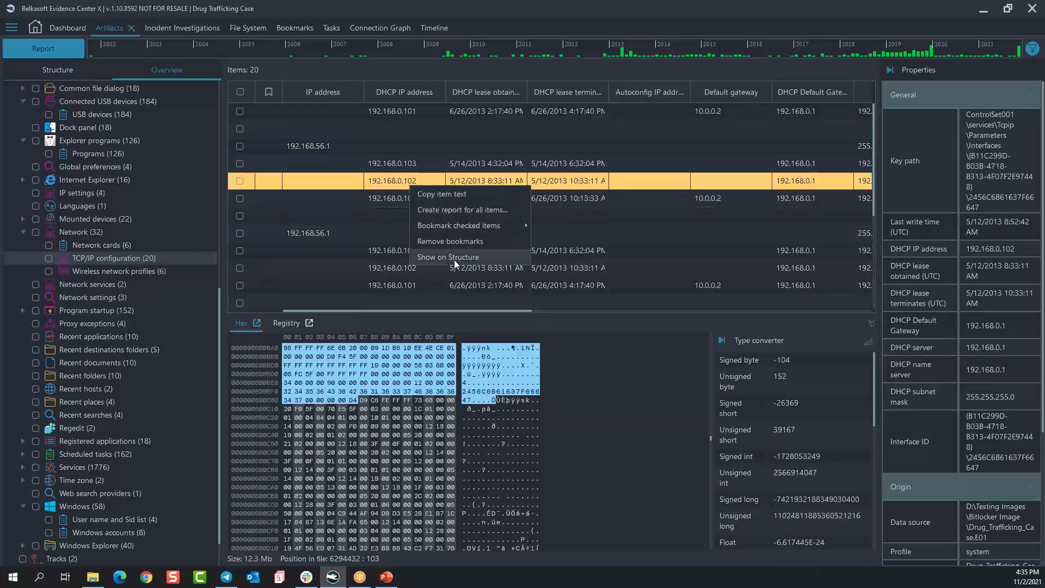
pyautogui.click(455, 255)
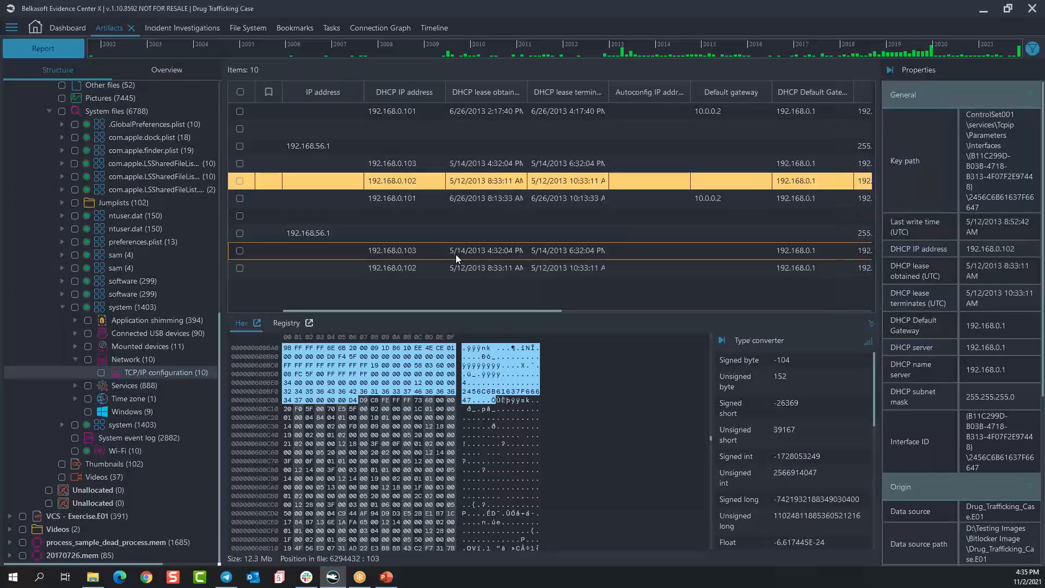
# Step: Trace the TCP/IP configuration's location up to Drug_Trafficking_Case.E01 in the structure and open the options for a 192.168.0.103 entry
pyautogui.scroll(3, 125, 326)
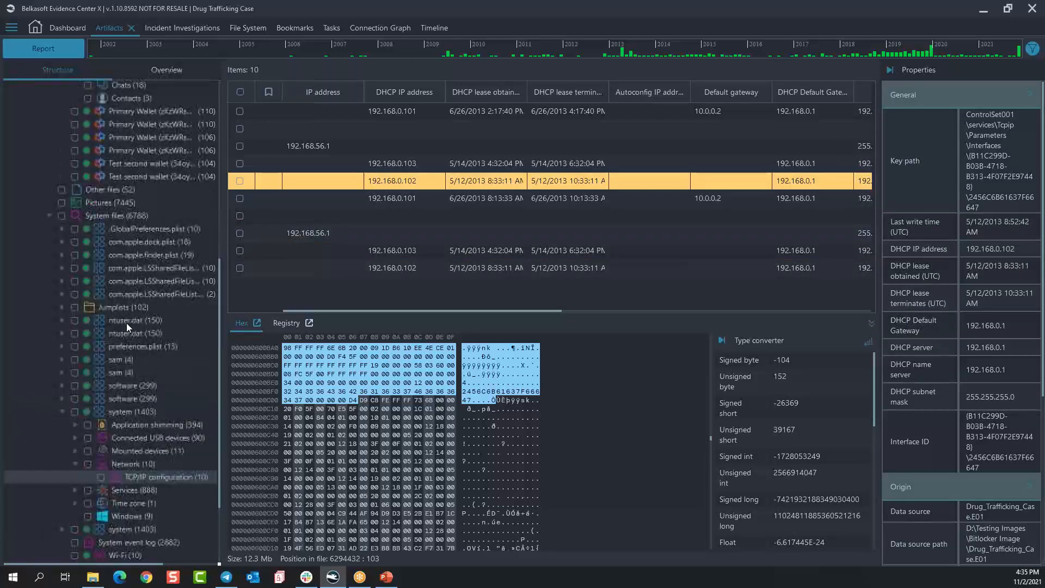
pyautogui.scroll(4, 128, 326)
pyautogui.scroll(-2, 148, 361)
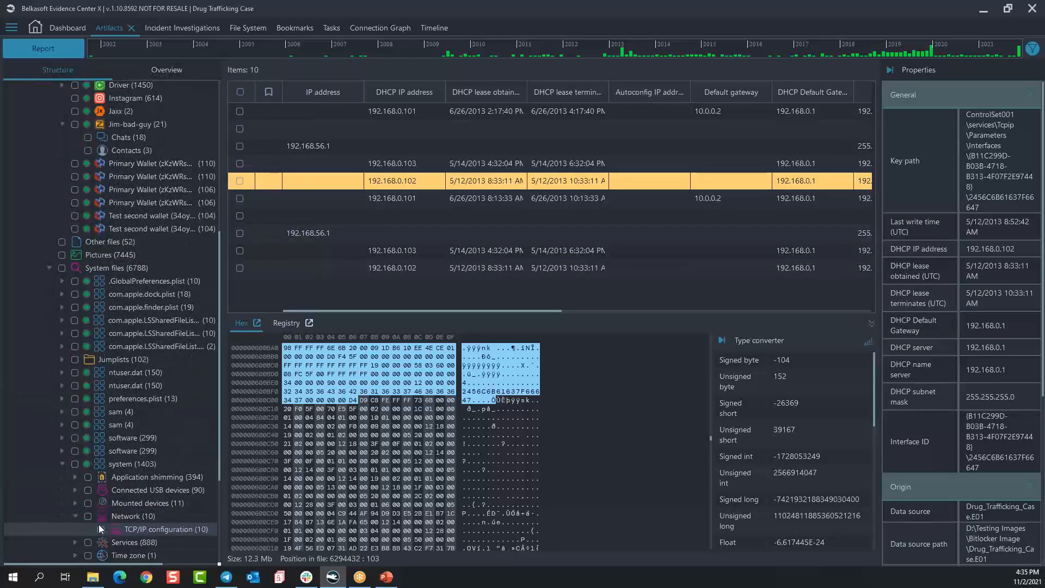
pyautogui.scroll(2, 80, 357)
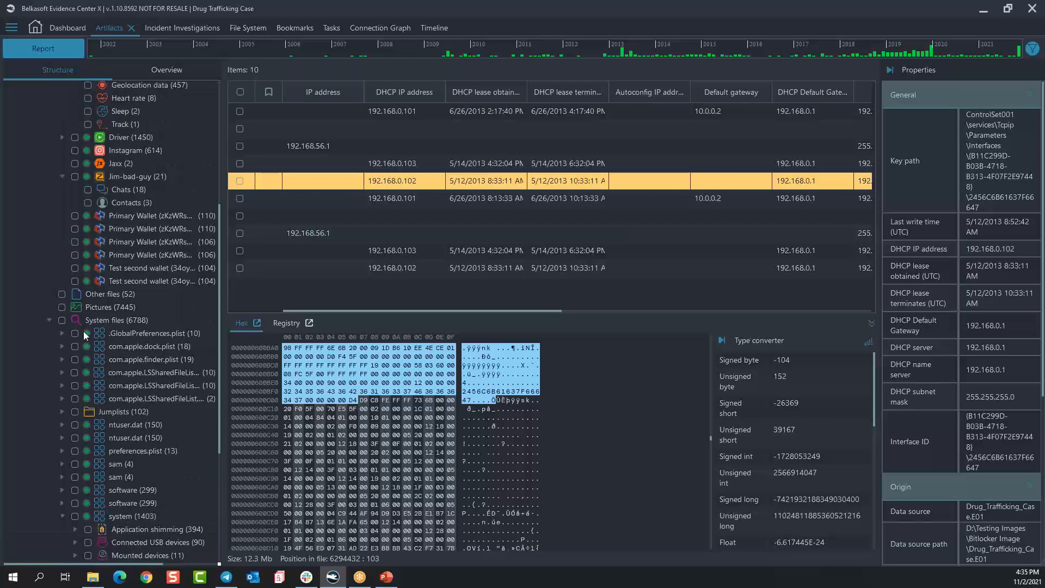
pyautogui.scroll(9, 84, 331)
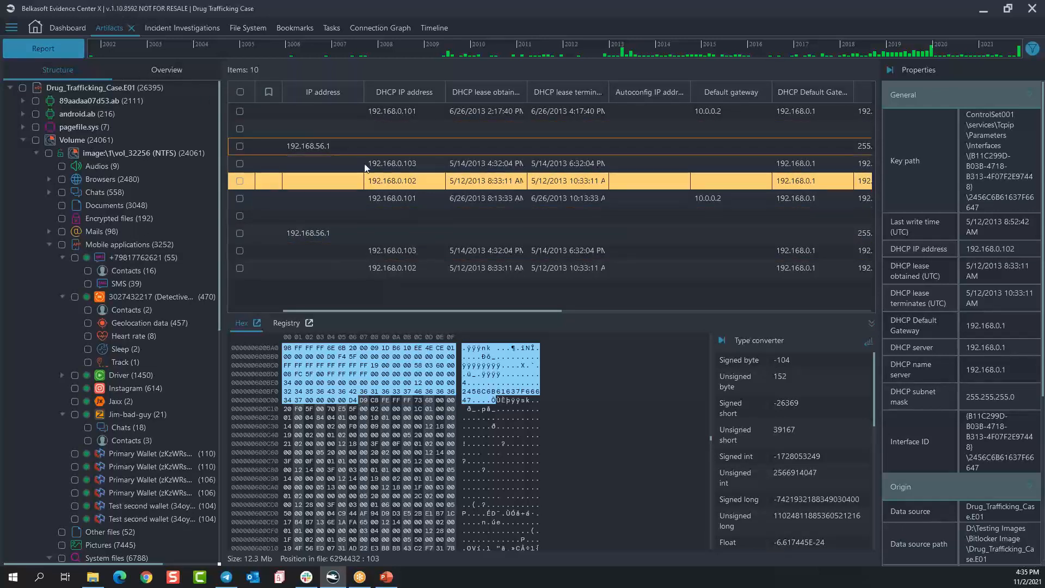
pyautogui.rightClick(416, 248)
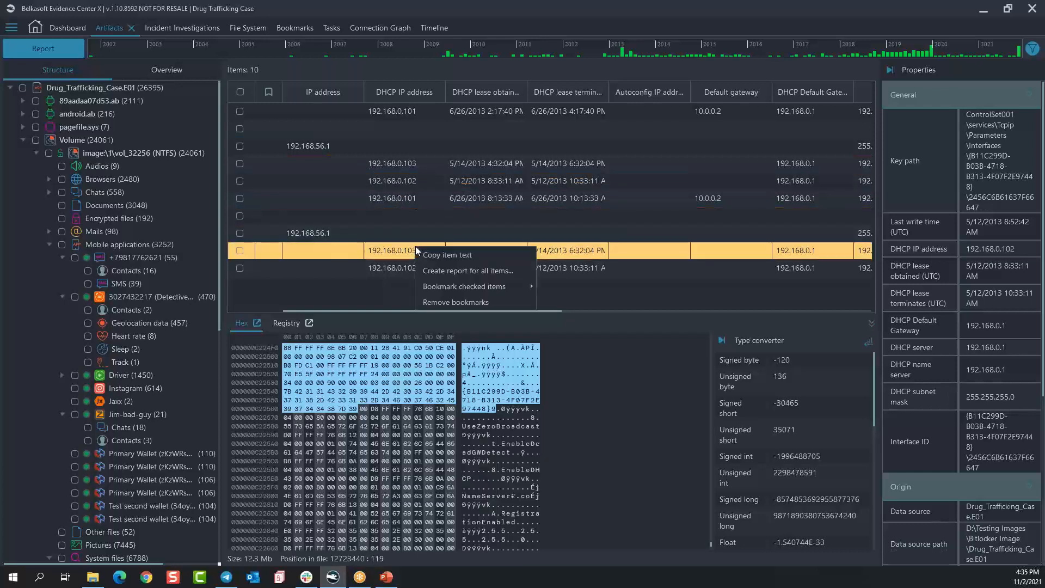
# Step: List the USB devices under Connected USB devices of the system profile in the structure
pyautogui.rightClick(531, 198)
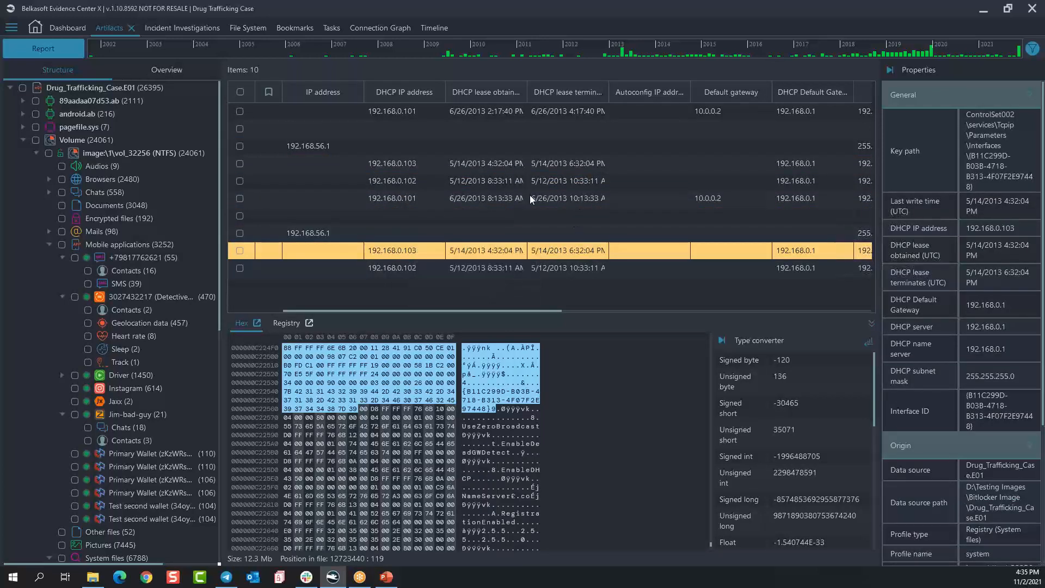
pyautogui.click(413, 232)
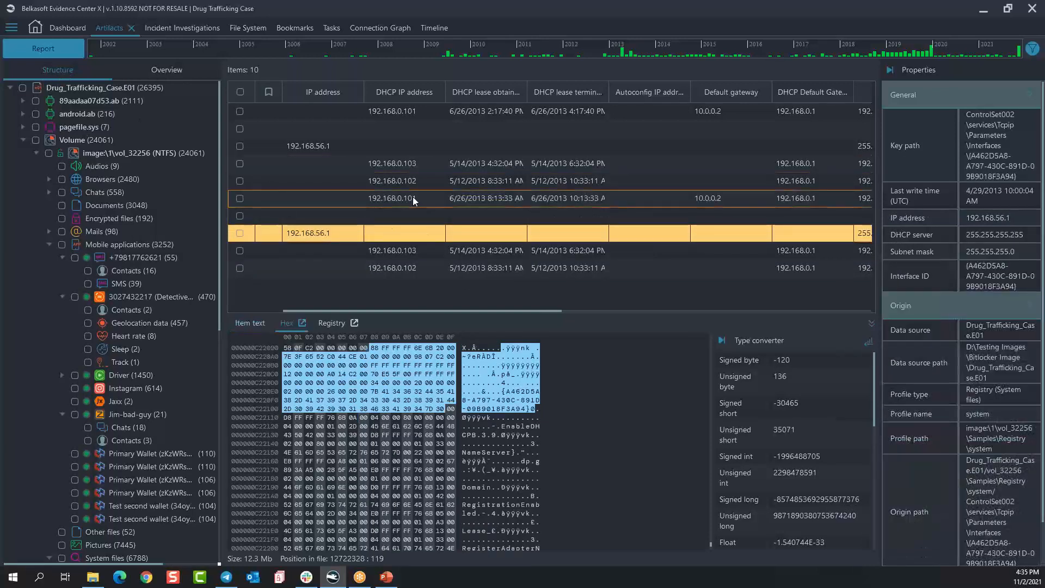
pyautogui.scroll(-6, 156, 440)
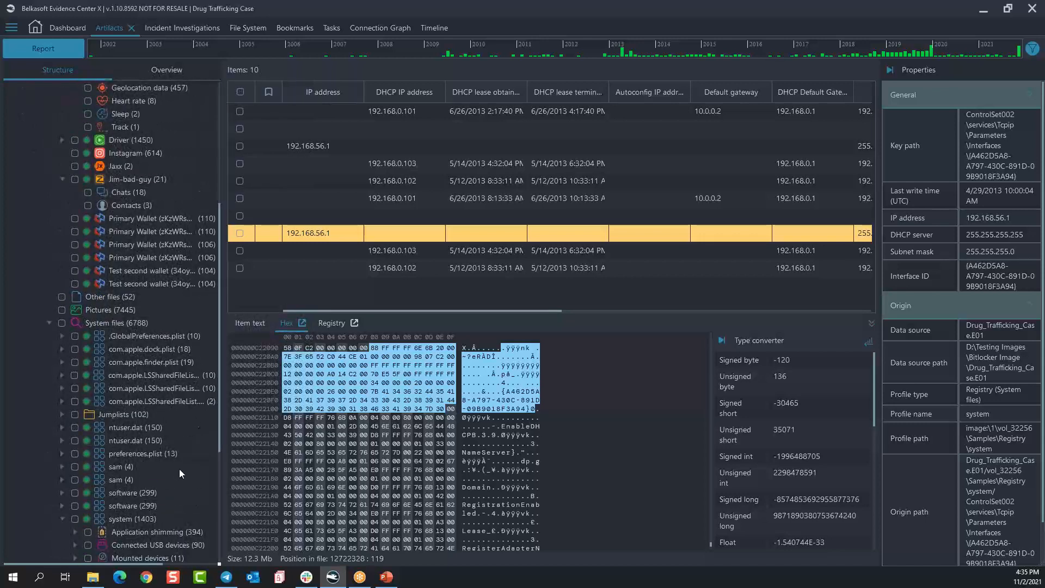
pyautogui.scroll(-2, 180, 488)
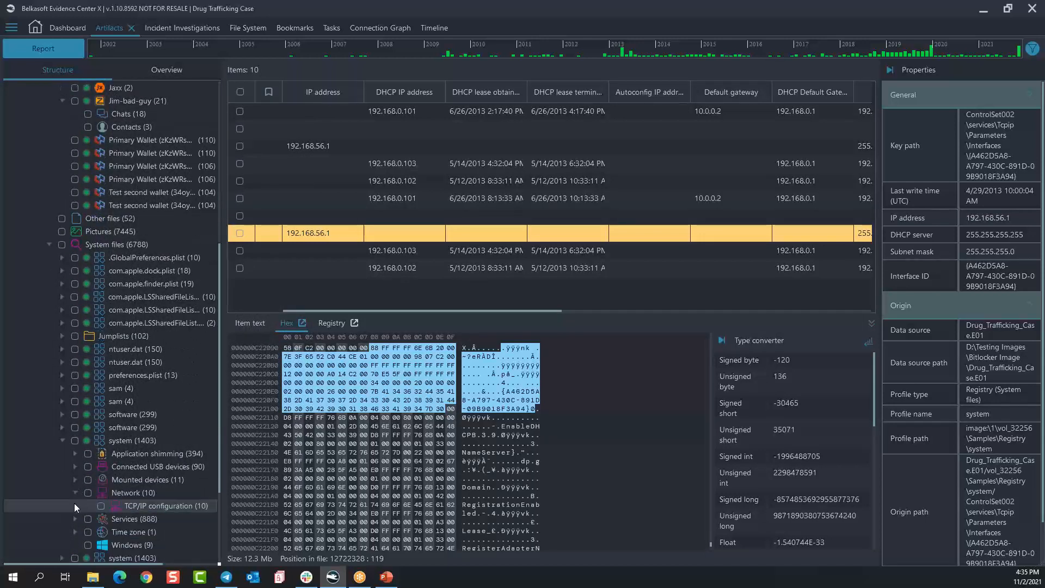
pyautogui.click(74, 466)
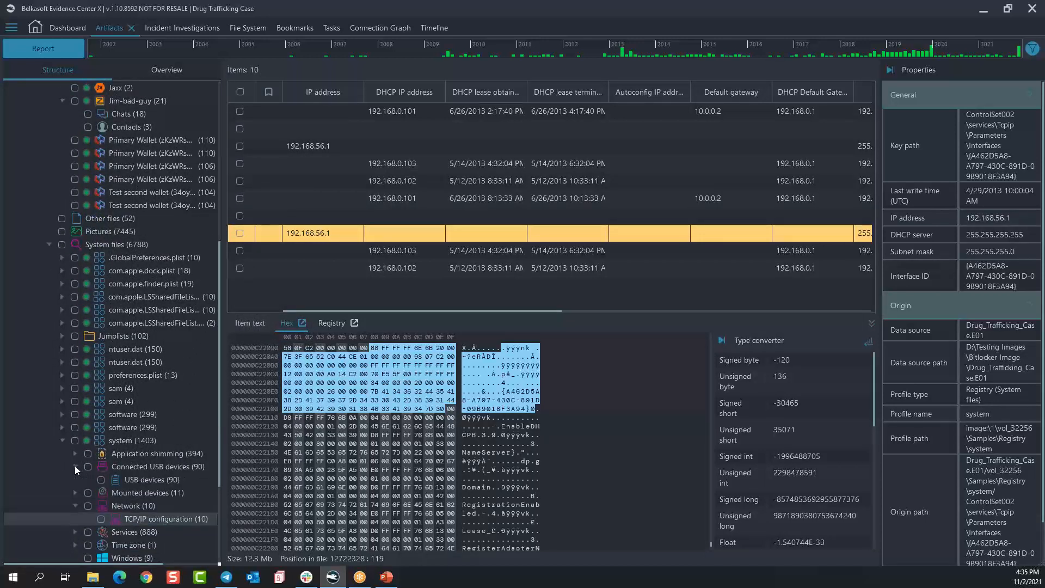
pyautogui.click(139, 478)
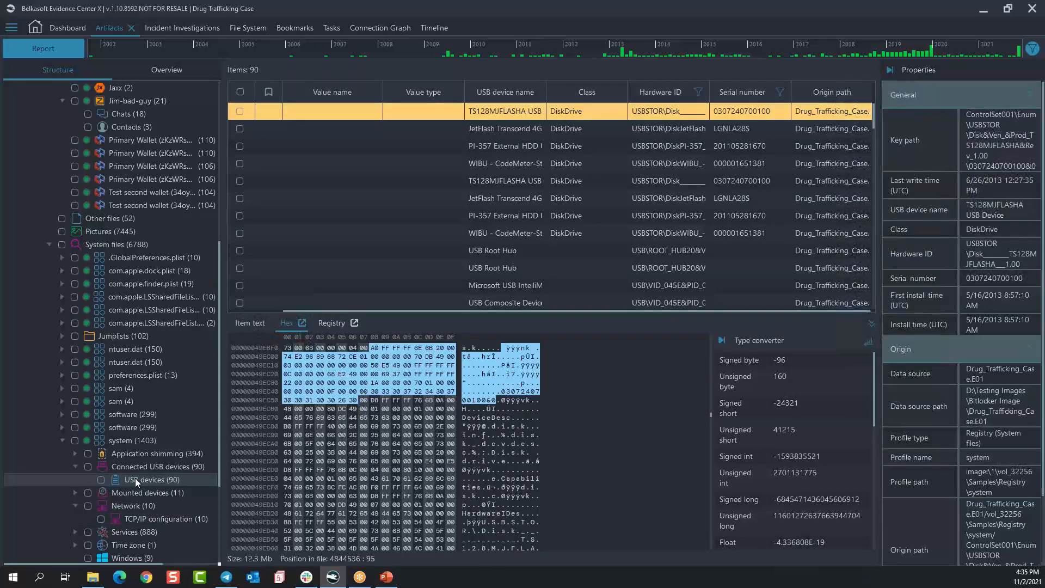
# Step: Sort the USB devices by device name in descending order and widen the USB device name column to show full names
pyautogui.rightClick(454, 223)
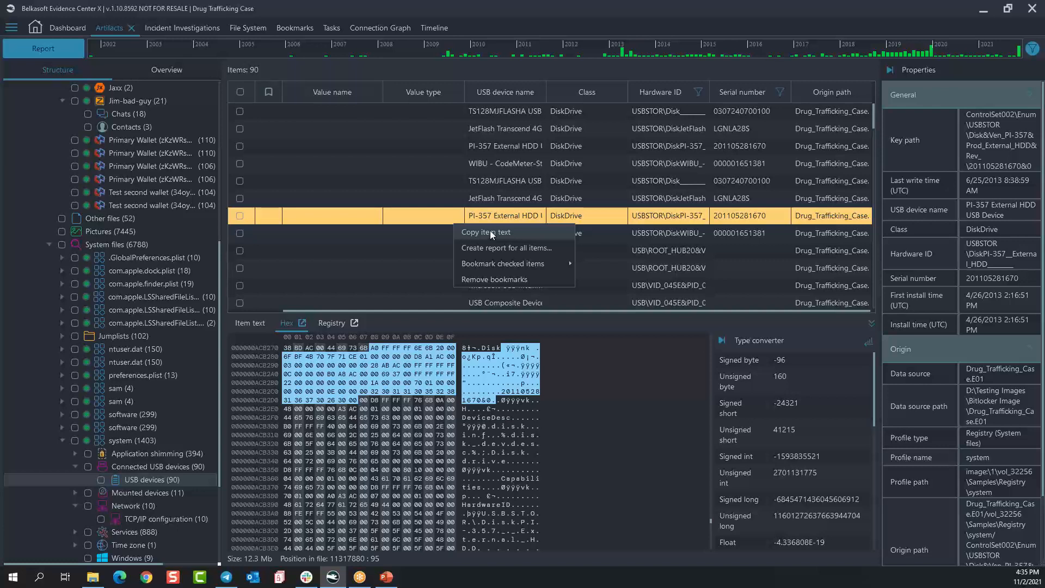
pyautogui.click(541, 87)
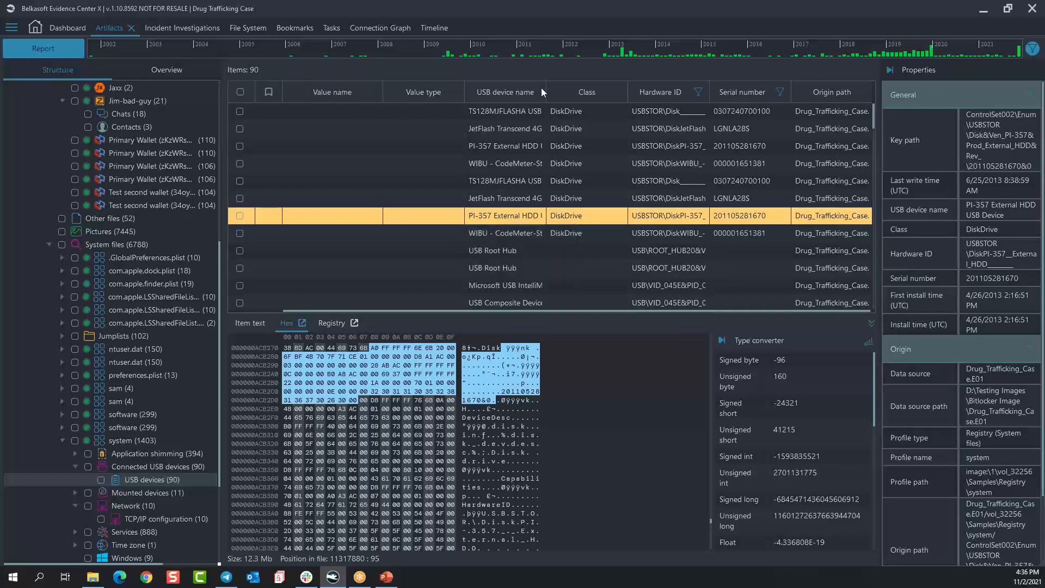
pyautogui.click(541, 87)
pyautogui.moveTo(547, 92); pyautogui.dragTo(643, 91)
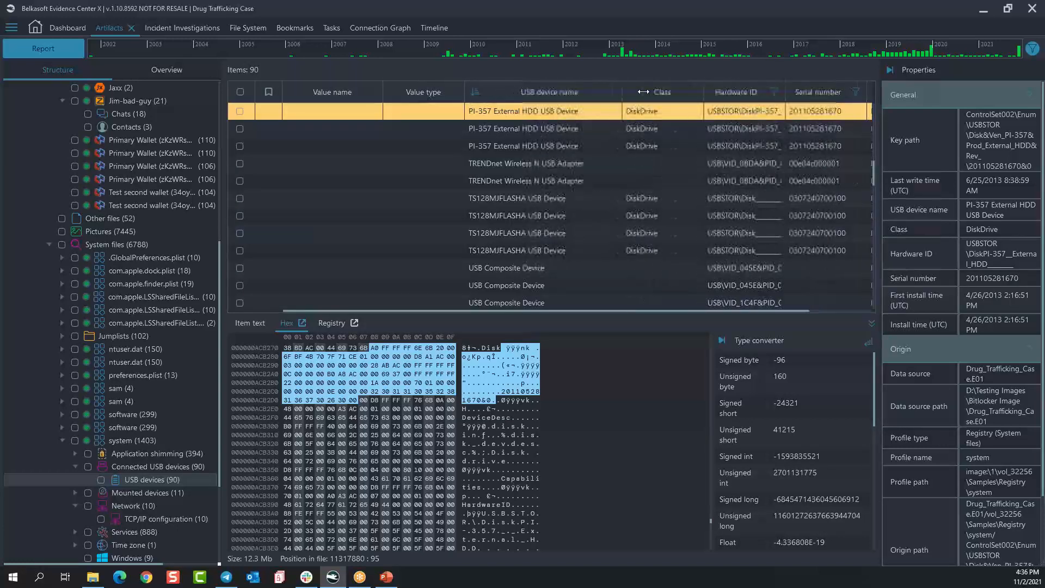
pyautogui.click(539, 90)
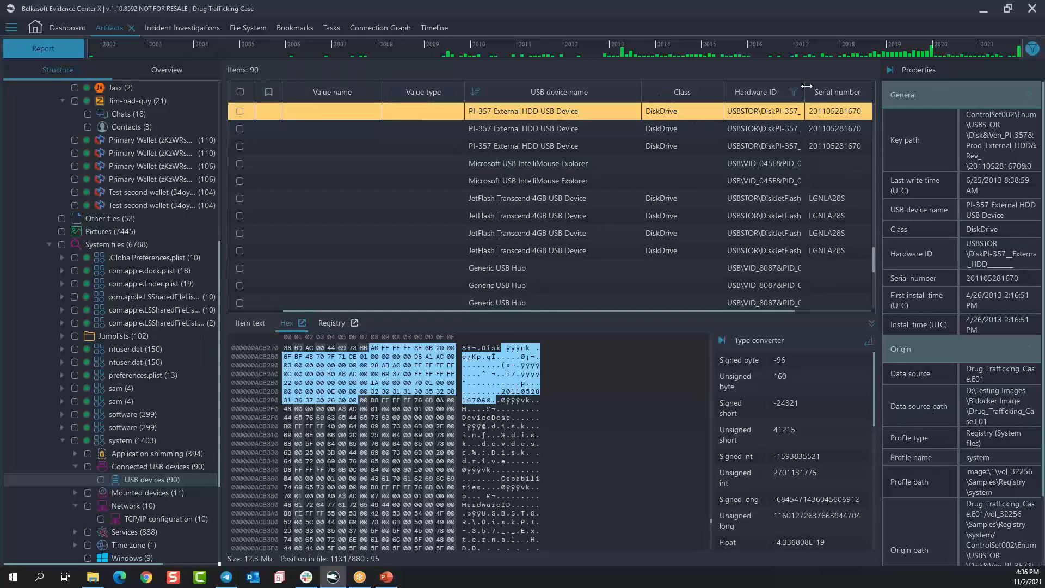
pyautogui.moveTo(620, 309); pyautogui.dragTo(717, 308)
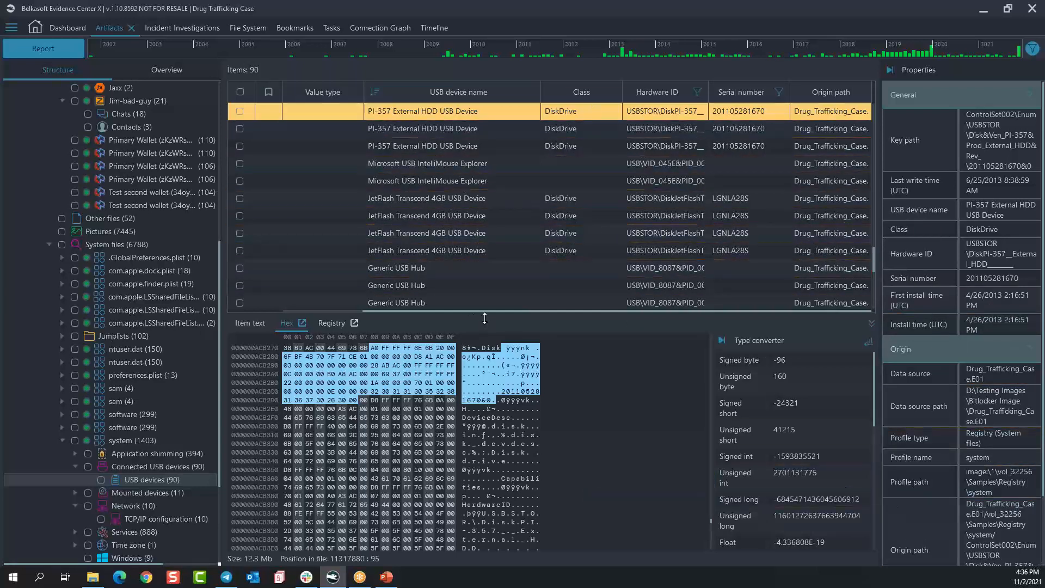
pyautogui.moveTo(492, 312); pyautogui.dragTo(401, 309)
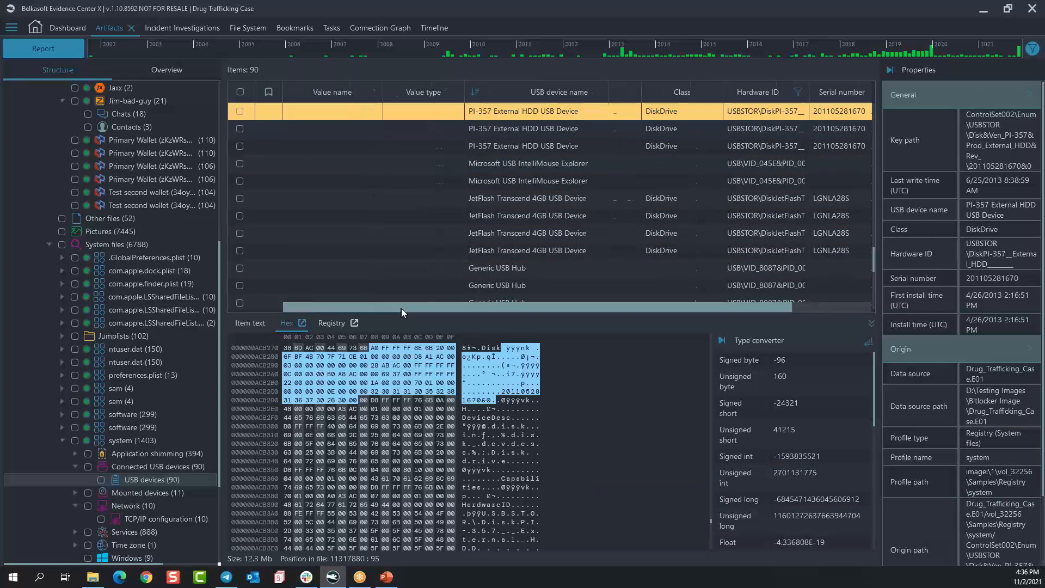
# Step: Bookmark the selected JetFlash Transcend, Microsoft IntelliMouse and PI-357 External HDD entries under a new bookmark named USBs with Category 3
pyautogui.click(537, 195)
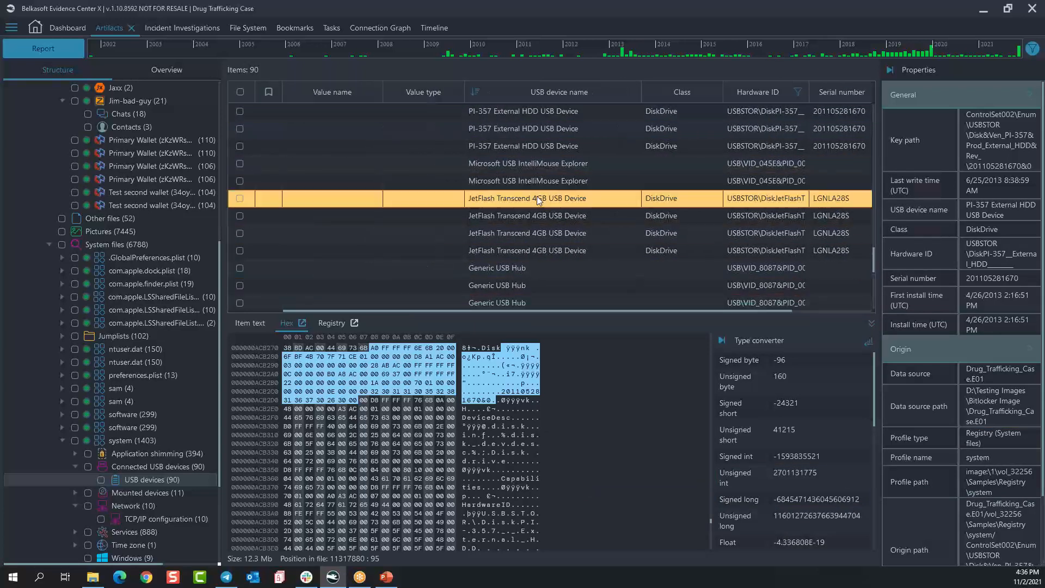
pyautogui.keyDown('ctrl'); pyautogui.click(528, 167); pyautogui.keyUp('ctrl')
pyautogui.keyDown('ctrl'); pyautogui.click(521, 128); pyautogui.keyUp('ctrl')
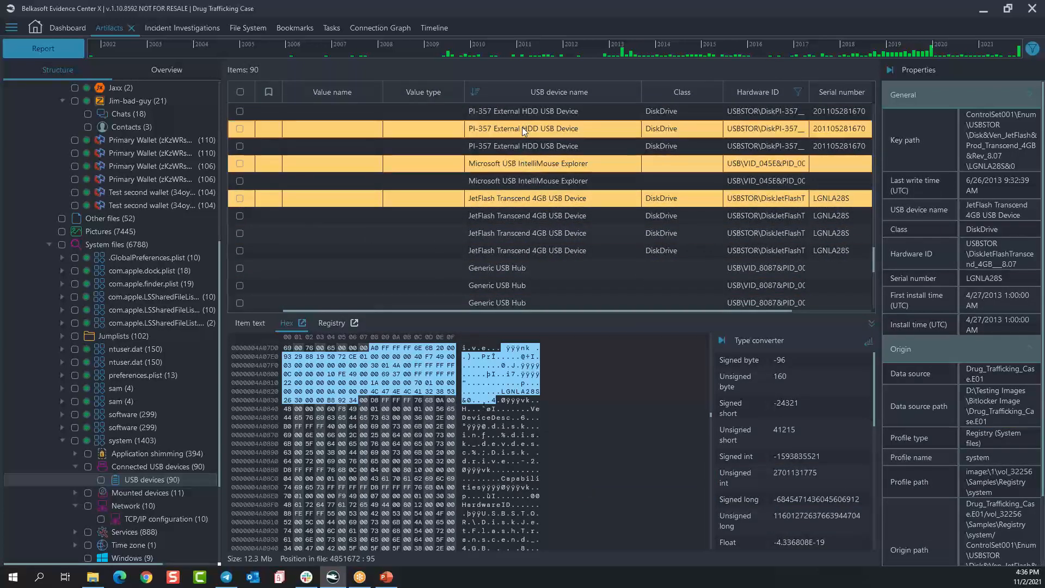
pyautogui.rightClick(565, 130)
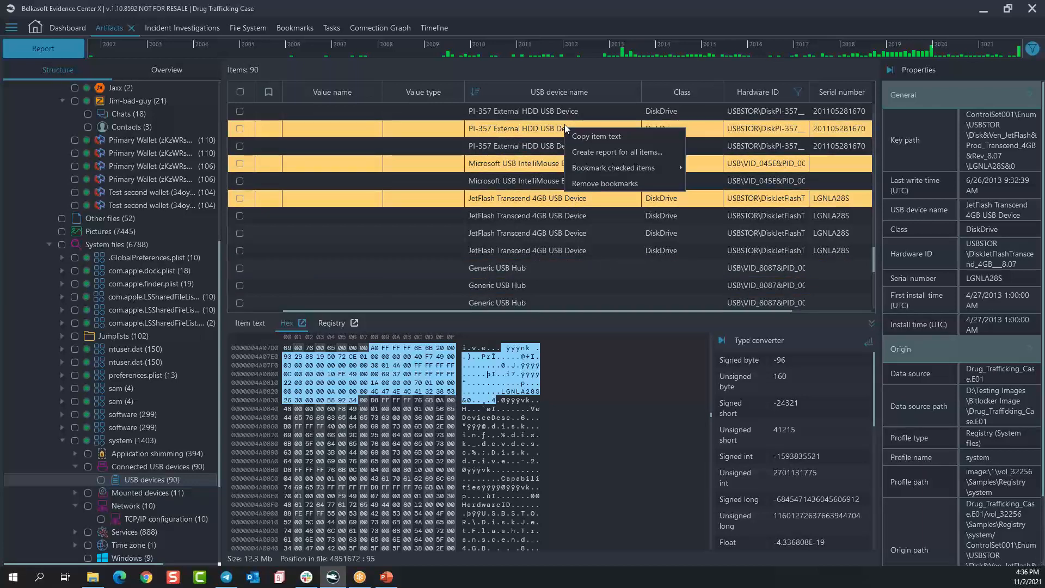
pyautogui.moveTo(594, 167)
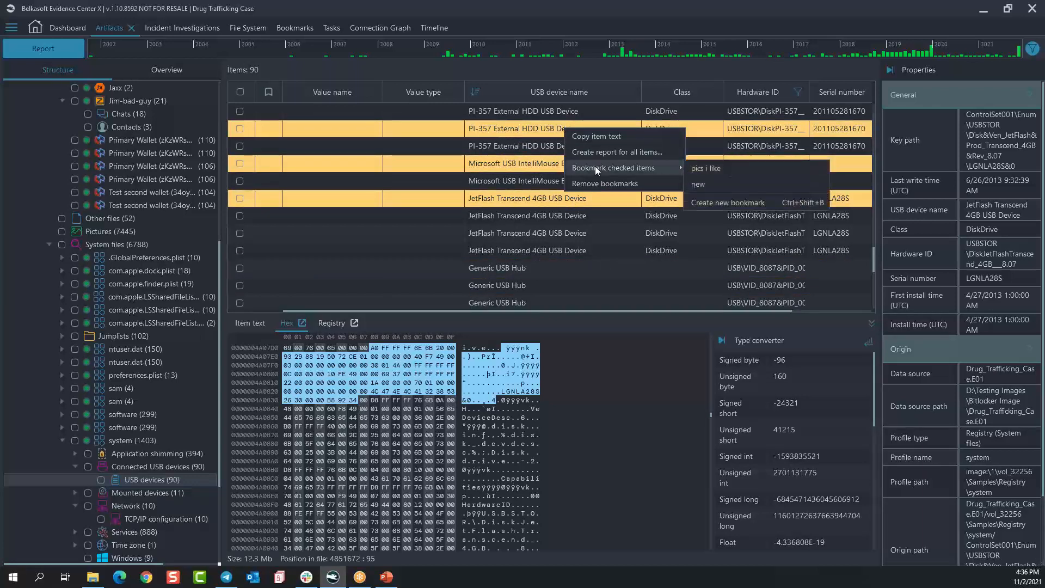
pyautogui.click(711, 202)
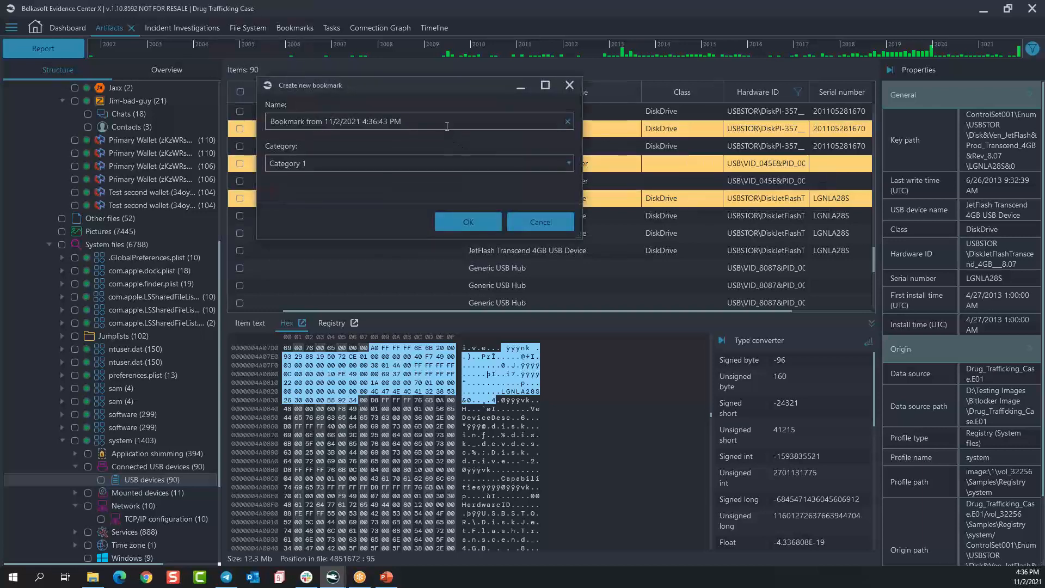
pyautogui.moveTo(295, 128); pyautogui.dragTo(241, 123)
pyautogui.write('USB')
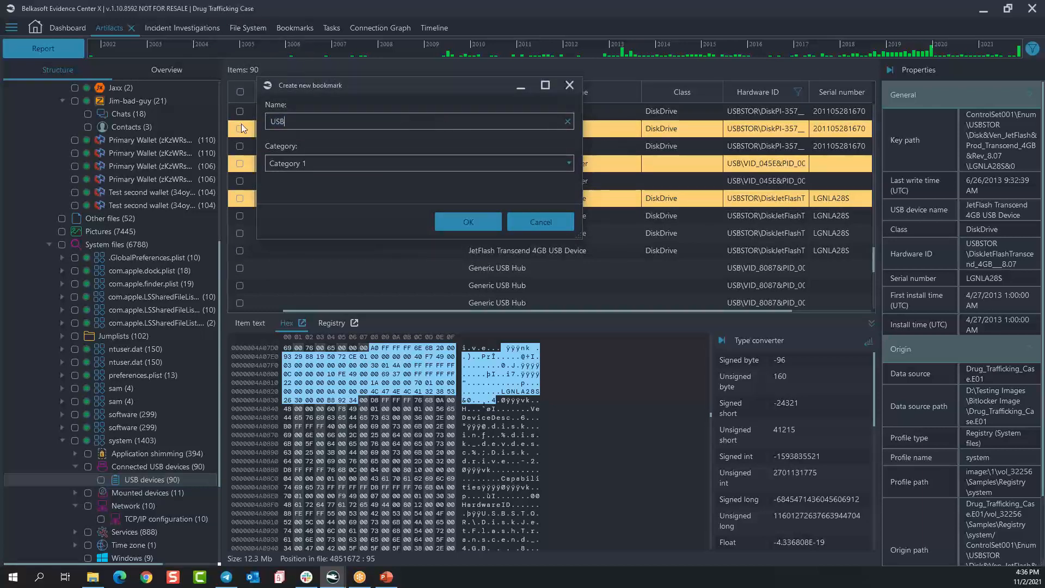
pyautogui.write('s')
pyautogui.click(322, 164)
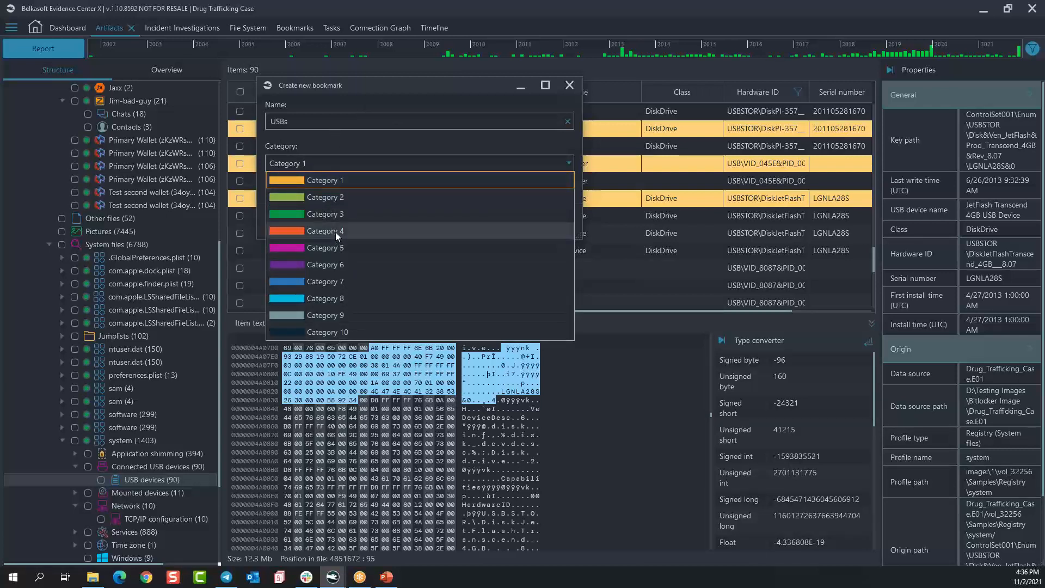
pyautogui.click(338, 215)
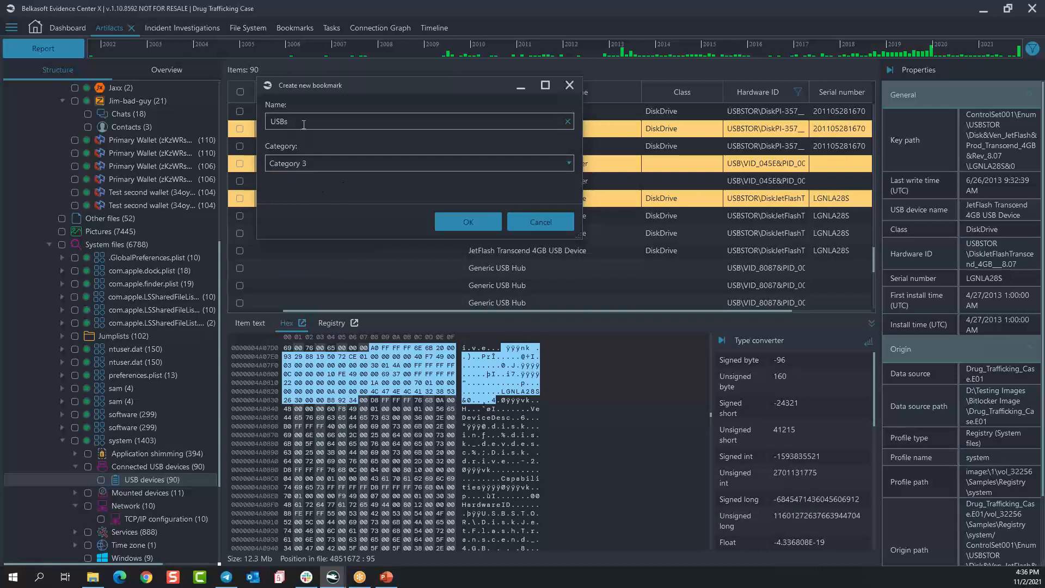
pyautogui.click(468, 222)
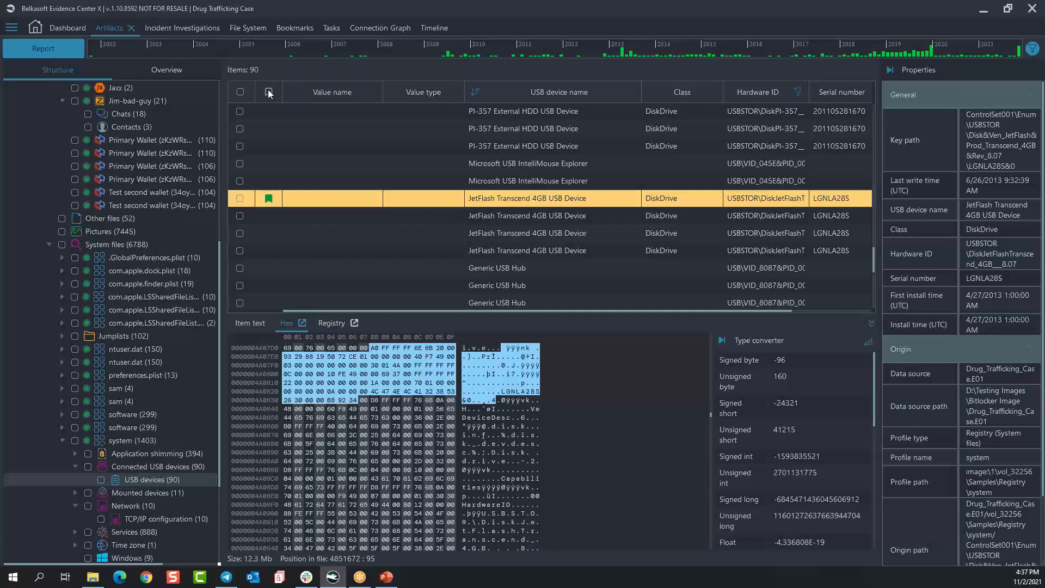
# Step: Sort the USB devices by value name and look through the list for bookmarked entries
pyautogui.click(285, 89)
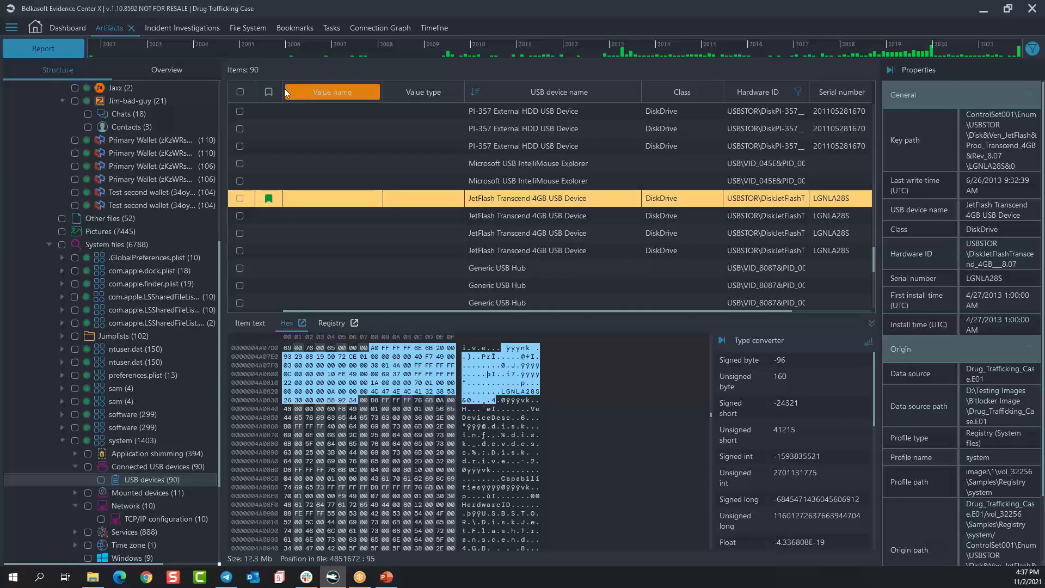
pyautogui.scroll(1, 263, 110)
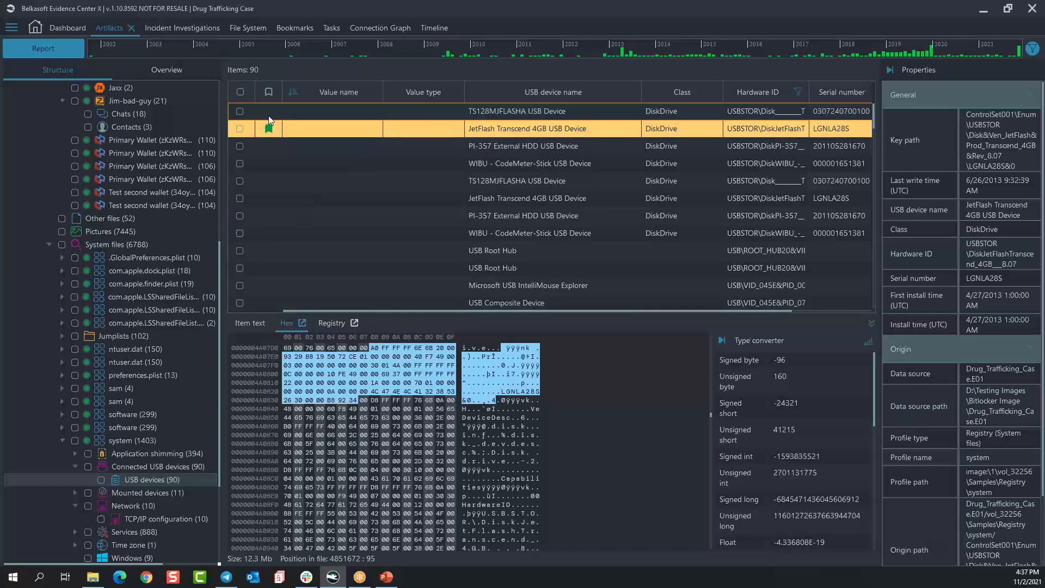
pyautogui.scroll(-4, 267, 129)
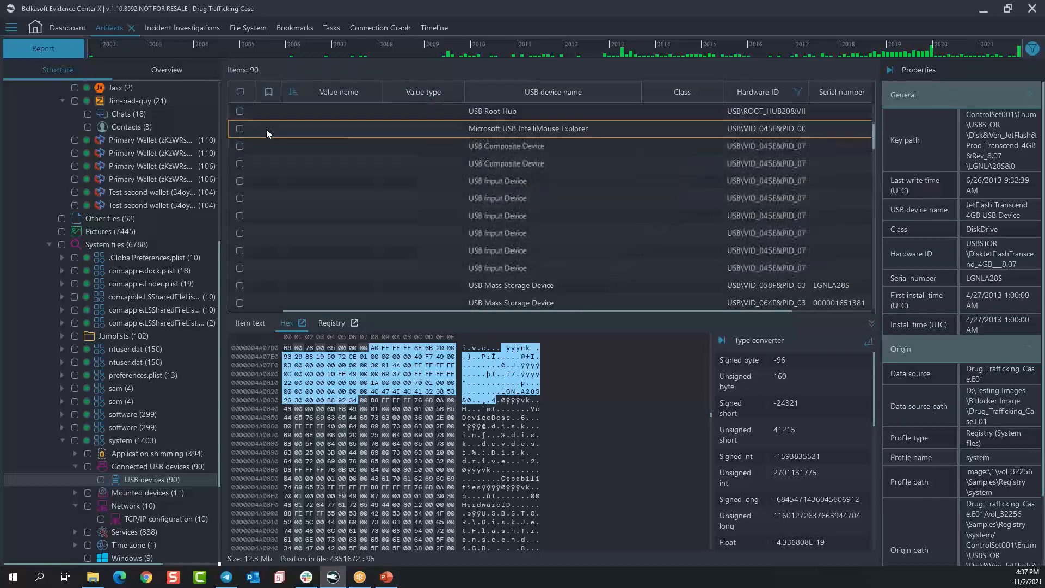
pyautogui.scroll(-5, 259, 138)
pyautogui.scroll(-12, 818, 226)
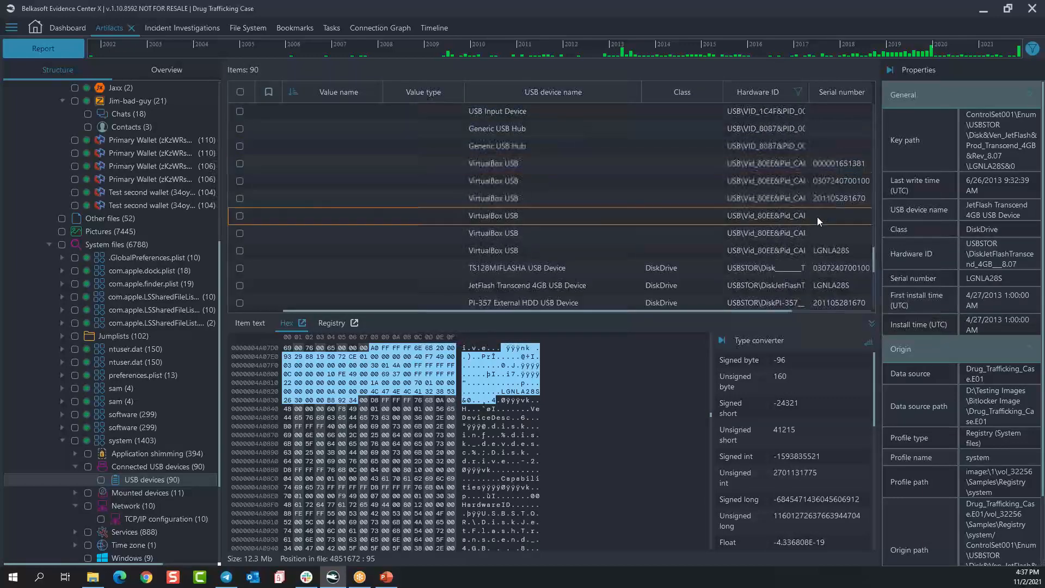
pyautogui.scroll(20, 771, 219)
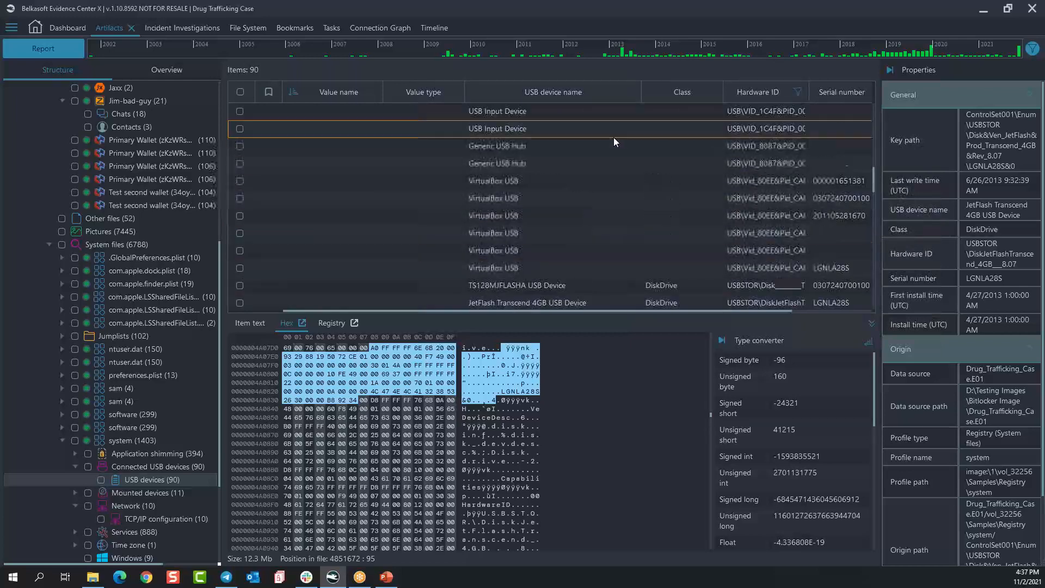
pyautogui.scroll(4, 511, 131)
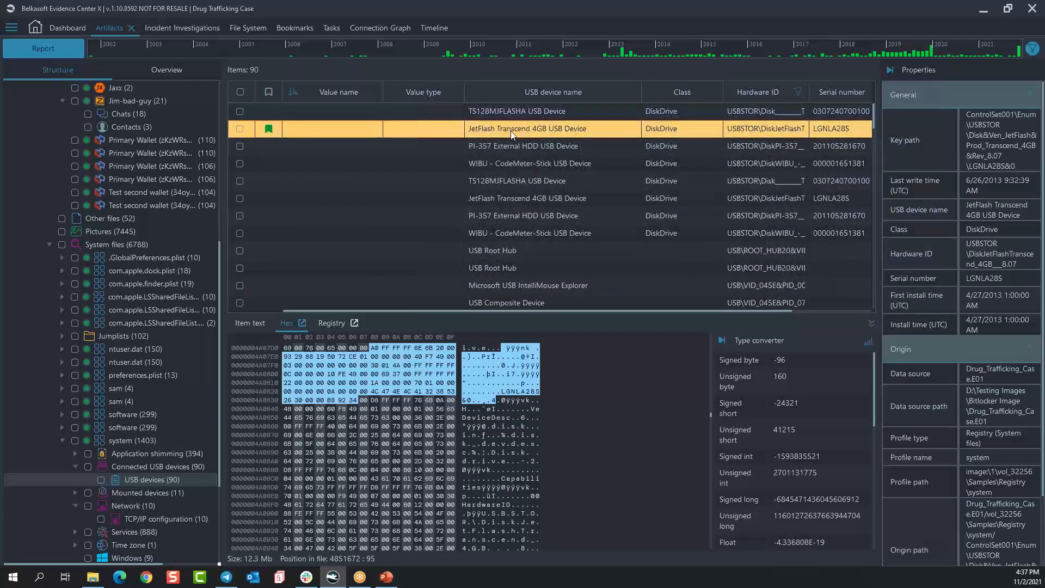
# Step: Check one WIBU CodeMeter-Stick and one TS128MJFLASHA device and add both to the existing USBs bookmark
pyautogui.click(239, 163)
pyautogui.click(239, 181)
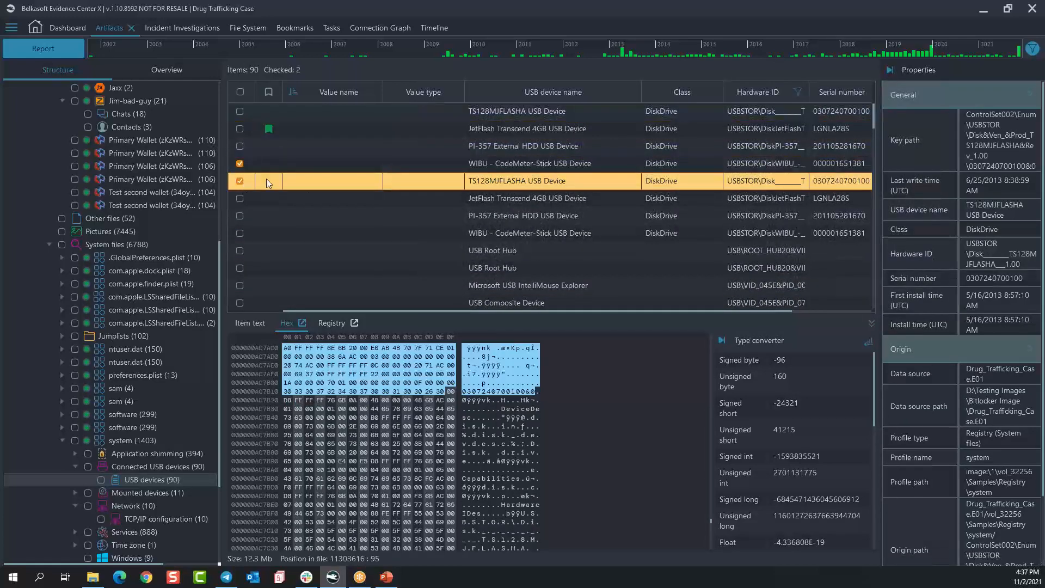
pyautogui.rightClick(266, 182)
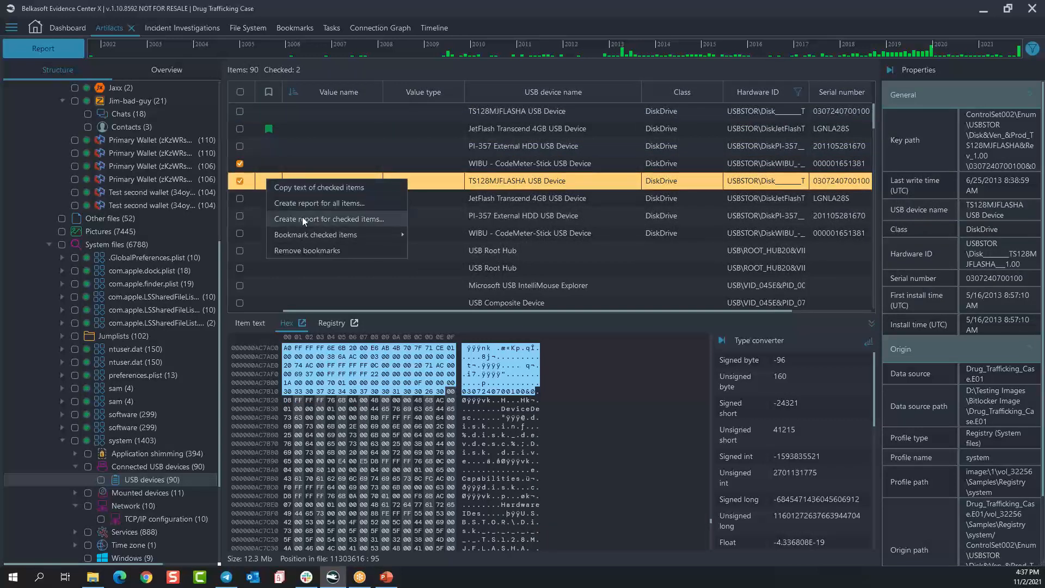
pyautogui.moveTo(304, 236)
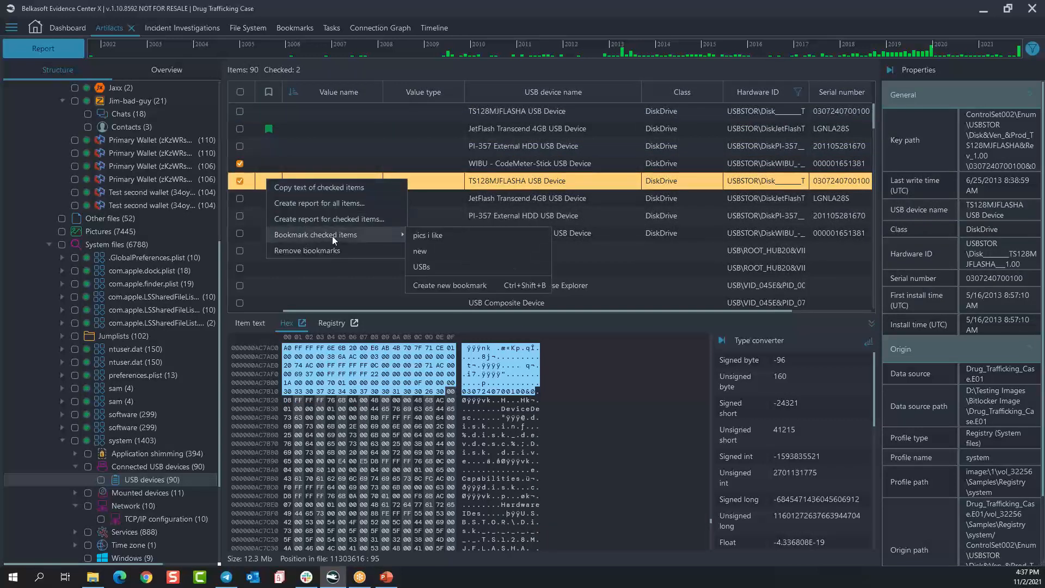
pyautogui.click(428, 267)
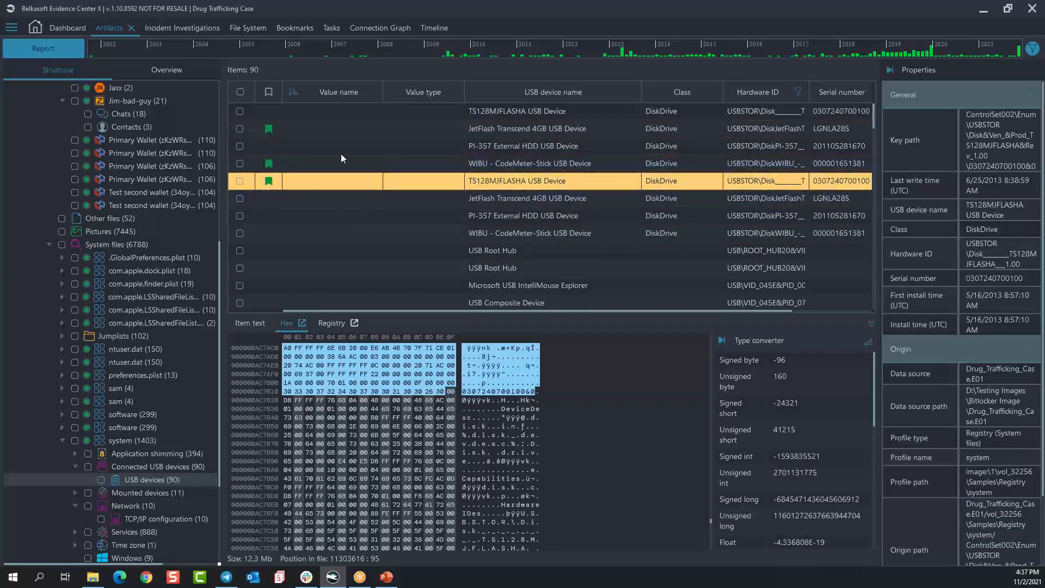
# Step: Show the USBs bookmark's registry artifacts in the Bookmarks view and open the options for the root Bookmarks node
pyautogui.click(17, 29)
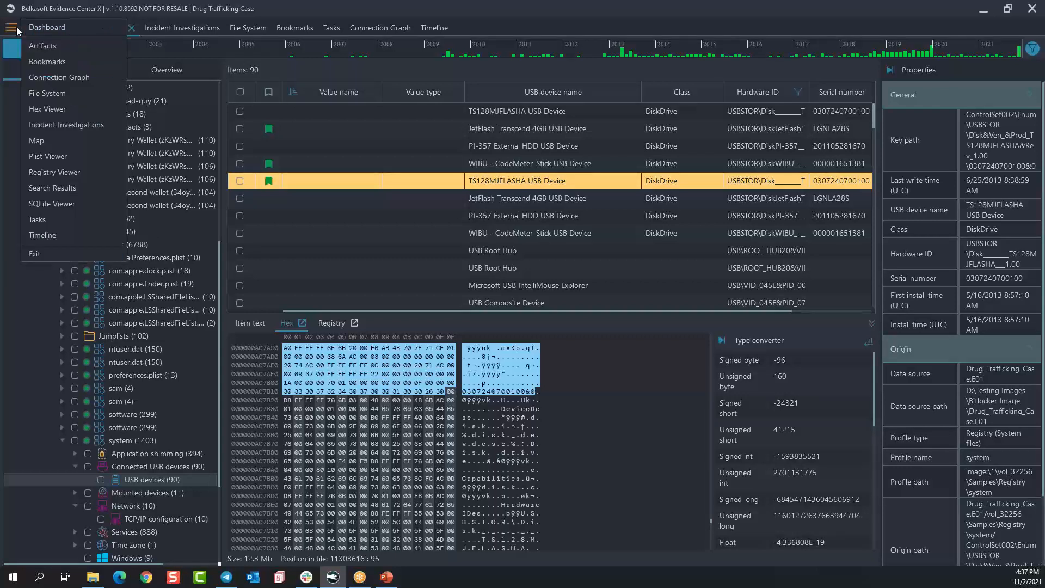
pyautogui.click(54, 60)
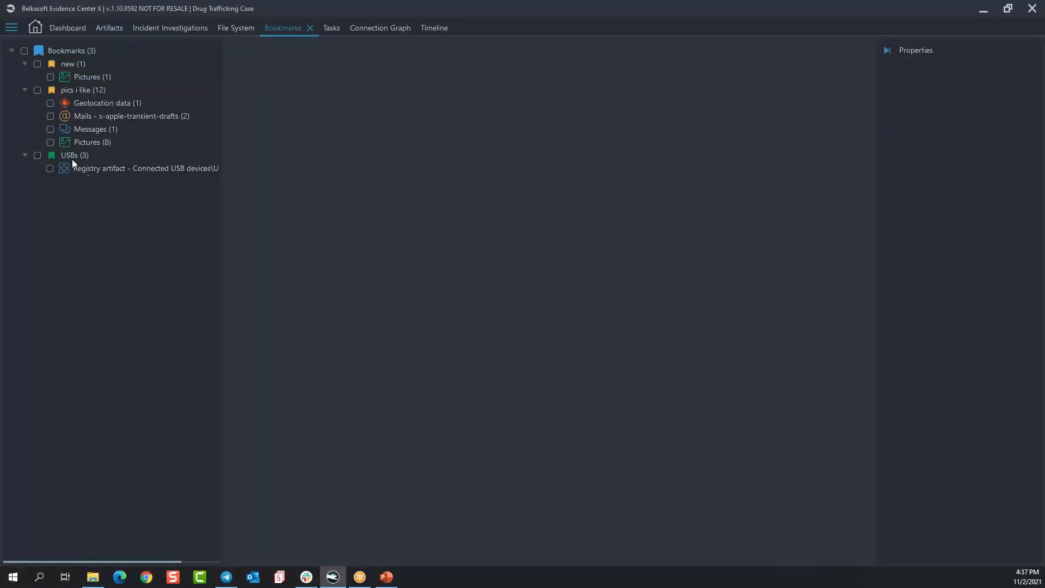
pyautogui.click(87, 168)
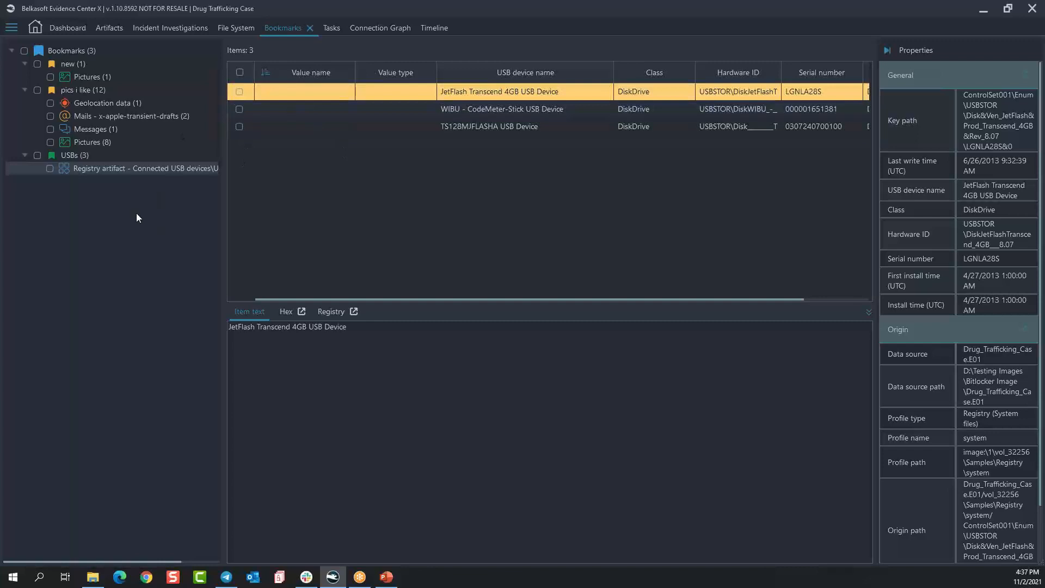
pyautogui.click(67, 48)
pyautogui.rightClick(67, 48)
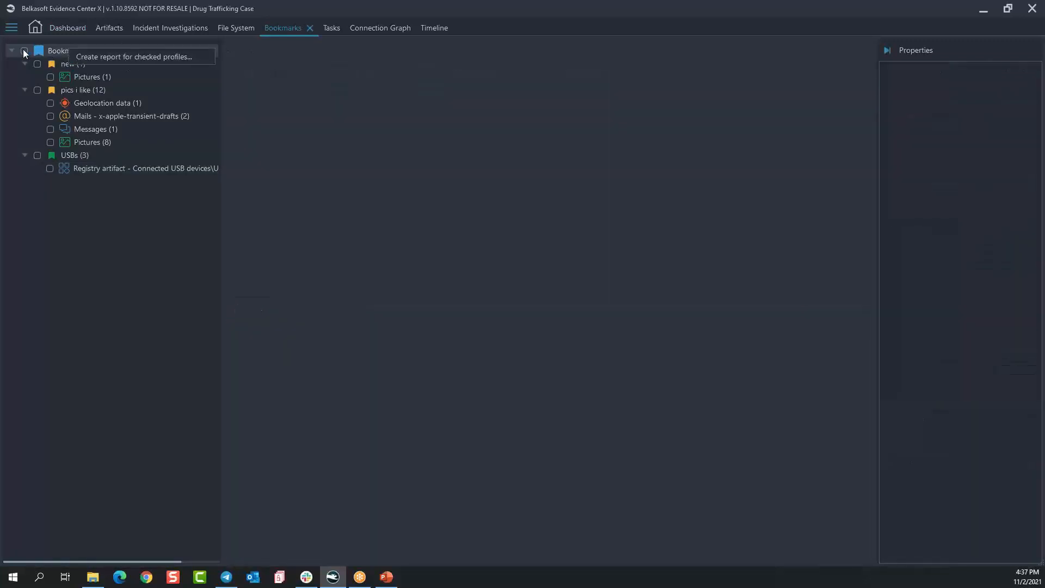
# Step: Check the USBs, pics i like and new bookmarks, show the report option for checked profiles, and clear all the checks
pyautogui.click(38, 155)
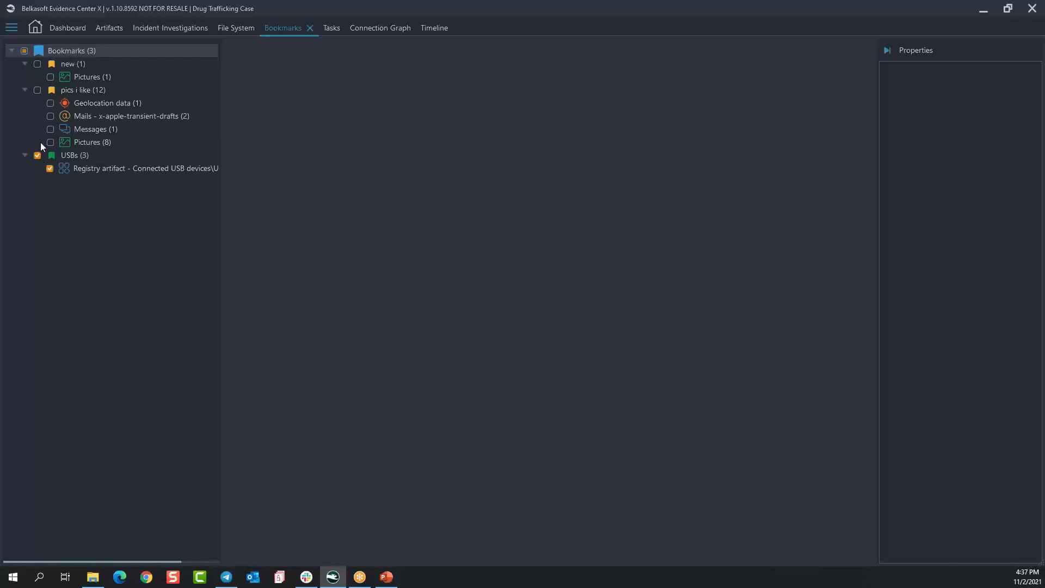
pyautogui.click(36, 89)
pyautogui.click(38, 64)
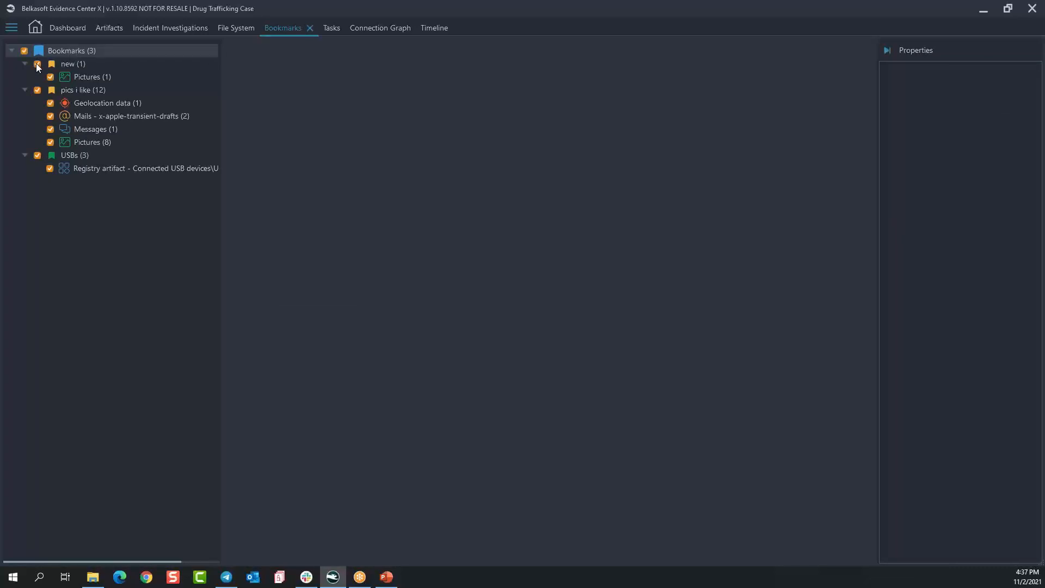
pyautogui.rightClick(117, 52)
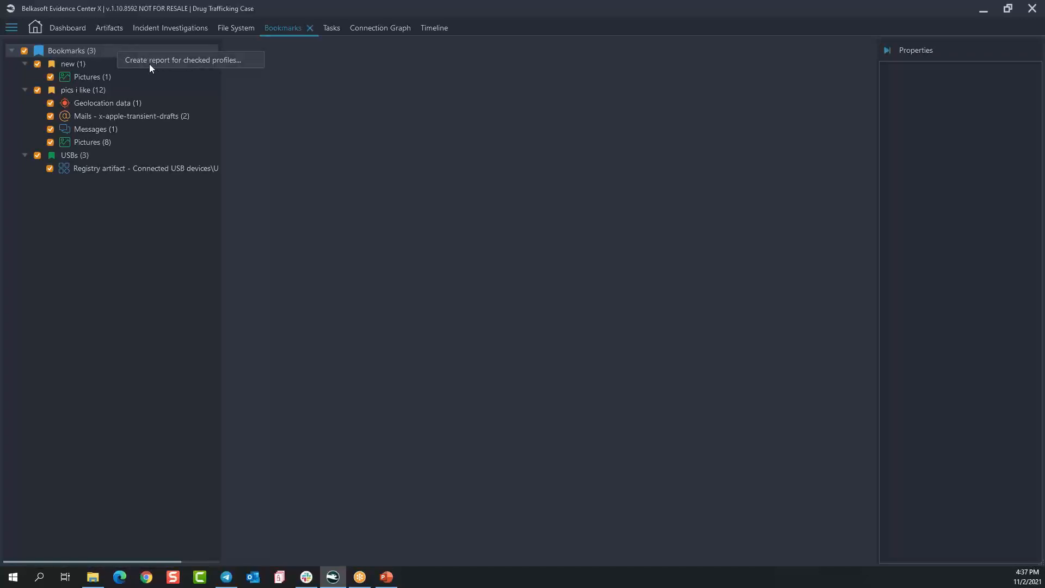
pyautogui.click(25, 50)
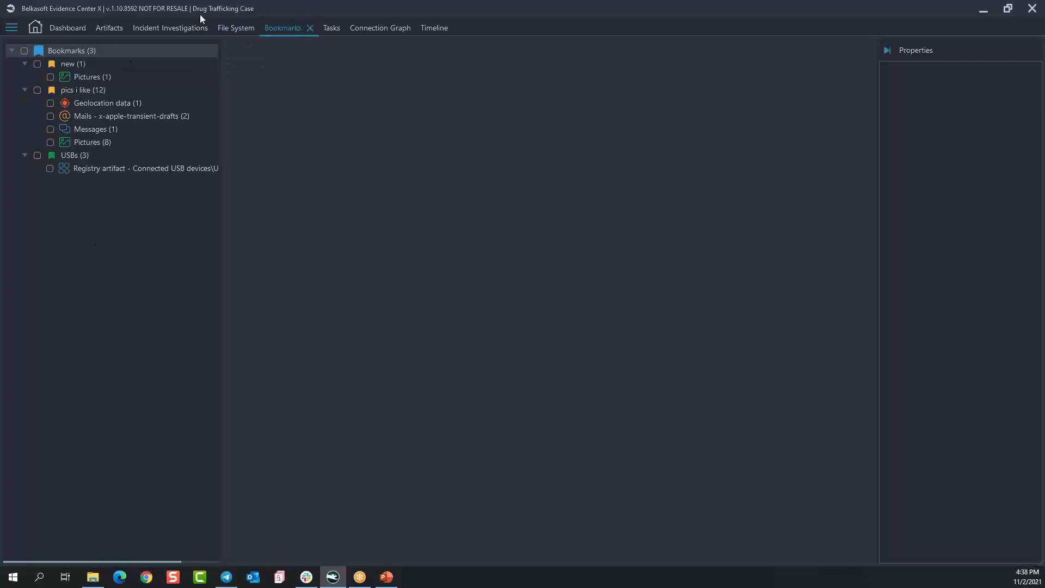
# Step: Return to the artifacts and expand Mounted devices and Application shimming under the first system registry hive
pyautogui.click(104, 25)
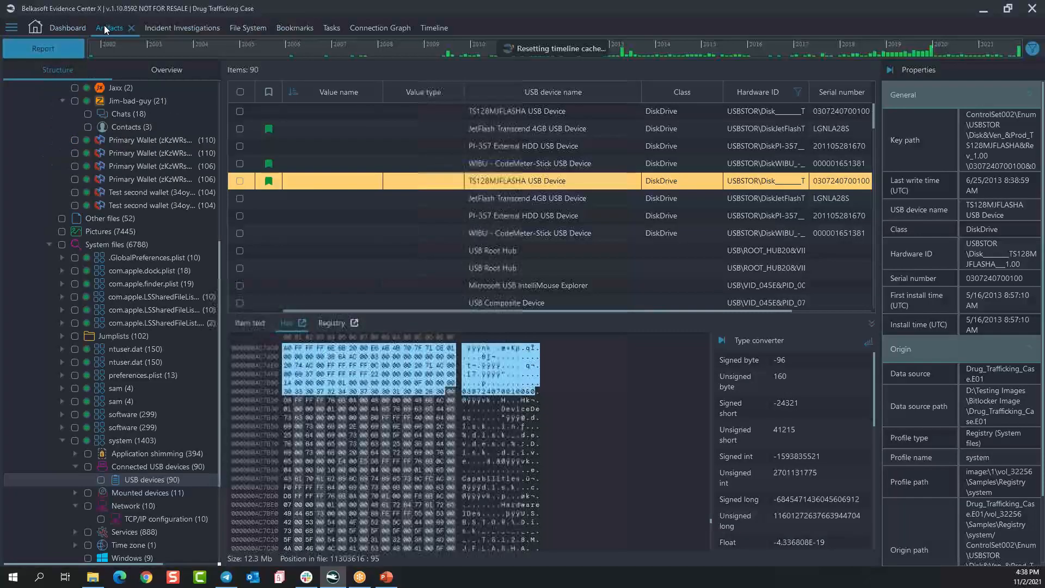
pyautogui.scroll(-5, 171, 338)
pyautogui.scroll(-1, 172, 342)
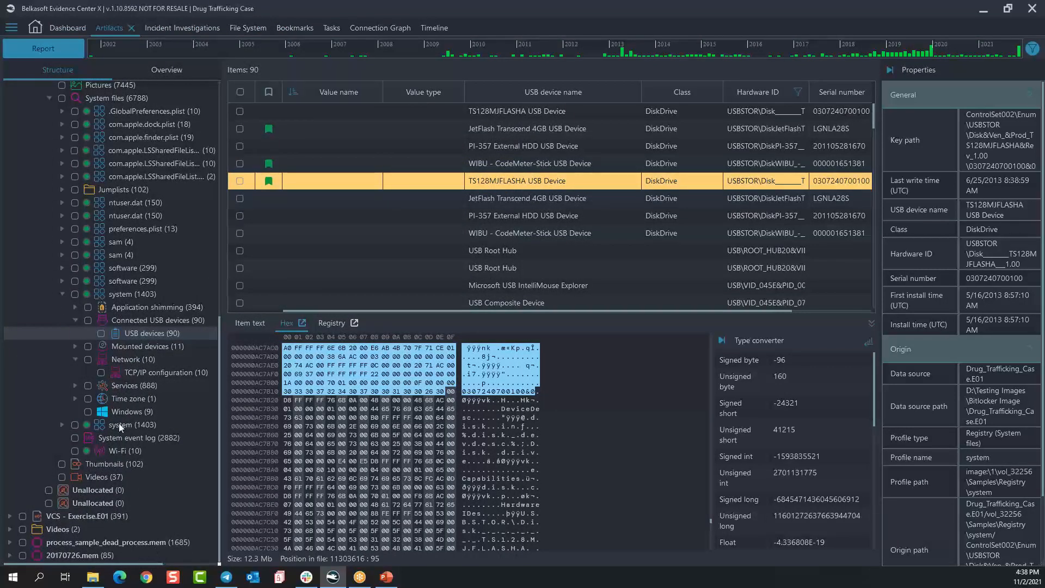
pyautogui.click(75, 346)
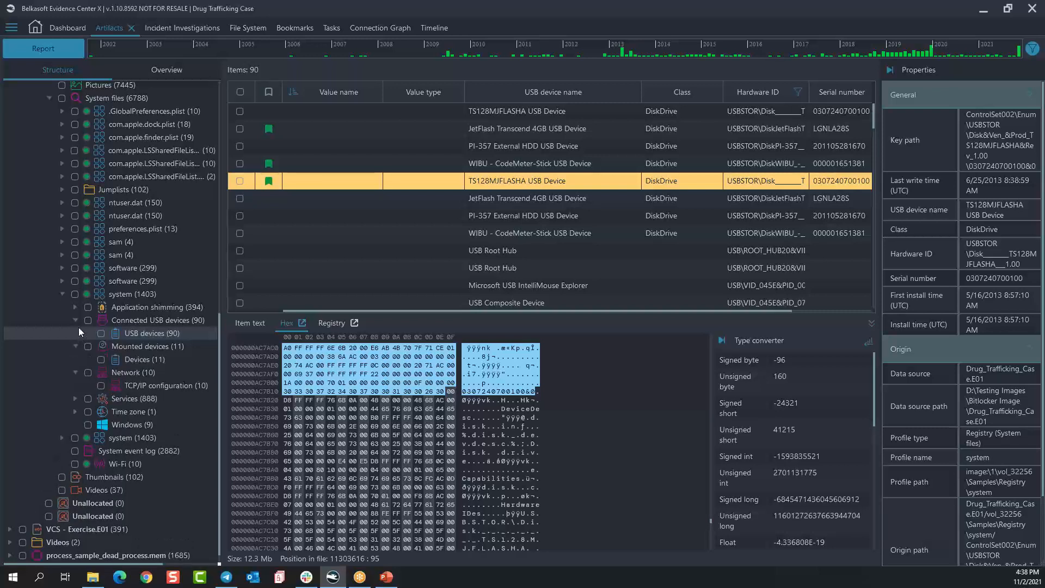
pyautogui.click(75, 307)
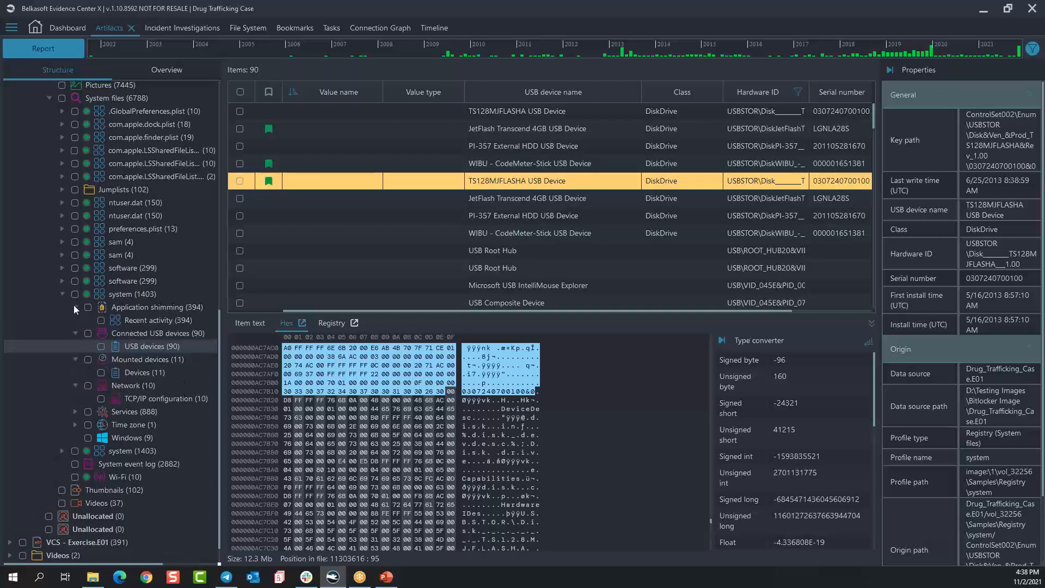
# Step: List the Recent activity entries of Application shimming and look through their dates, paths and execution status
pyautogui.click(145, 319)
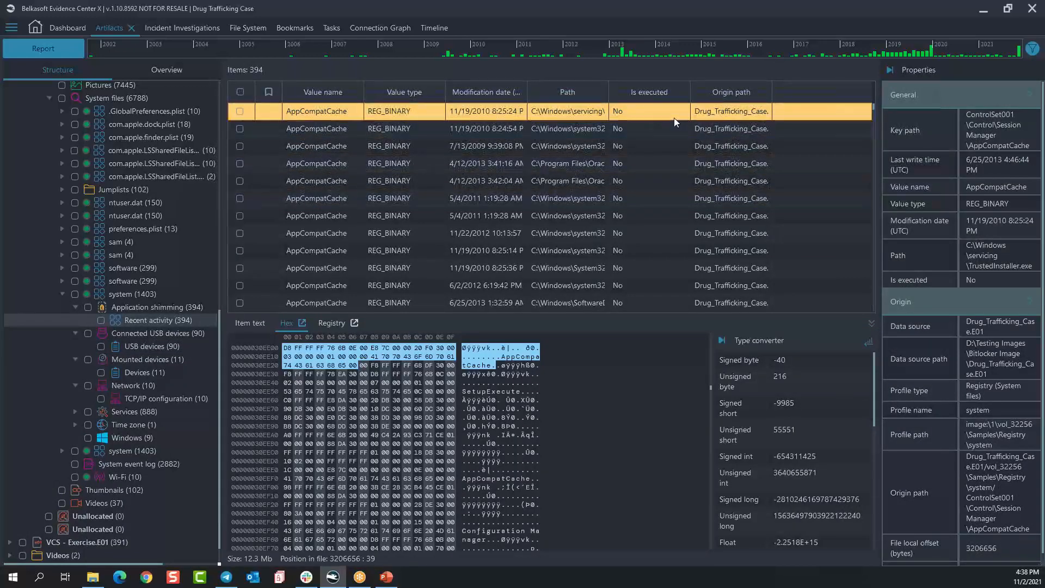
pyautogui.scroll(-3, 655, 132)
pyautogui.scroll(-5, 658, 131)
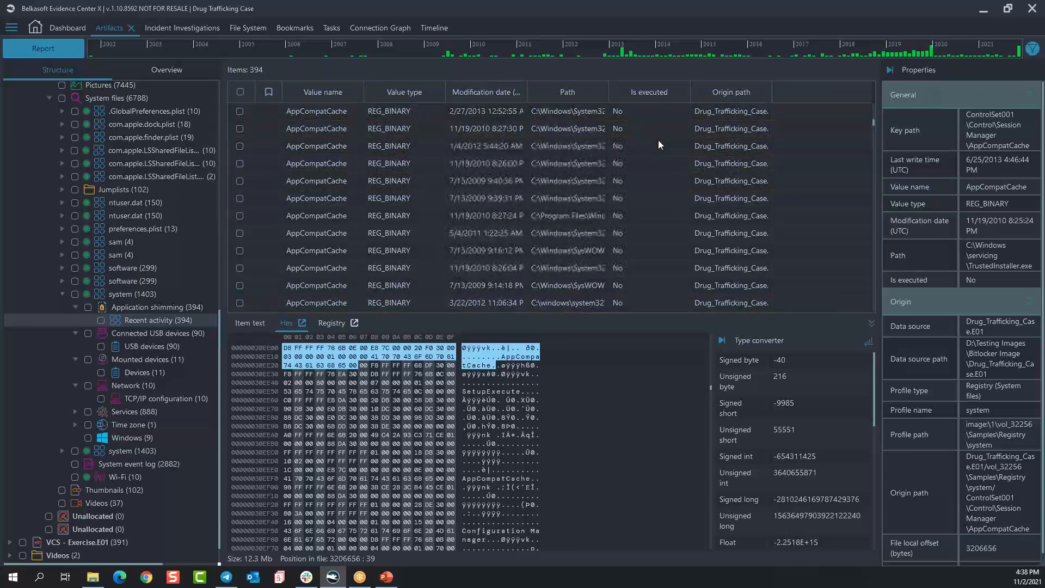
pyautogui.scroll(-3, 665, 237)
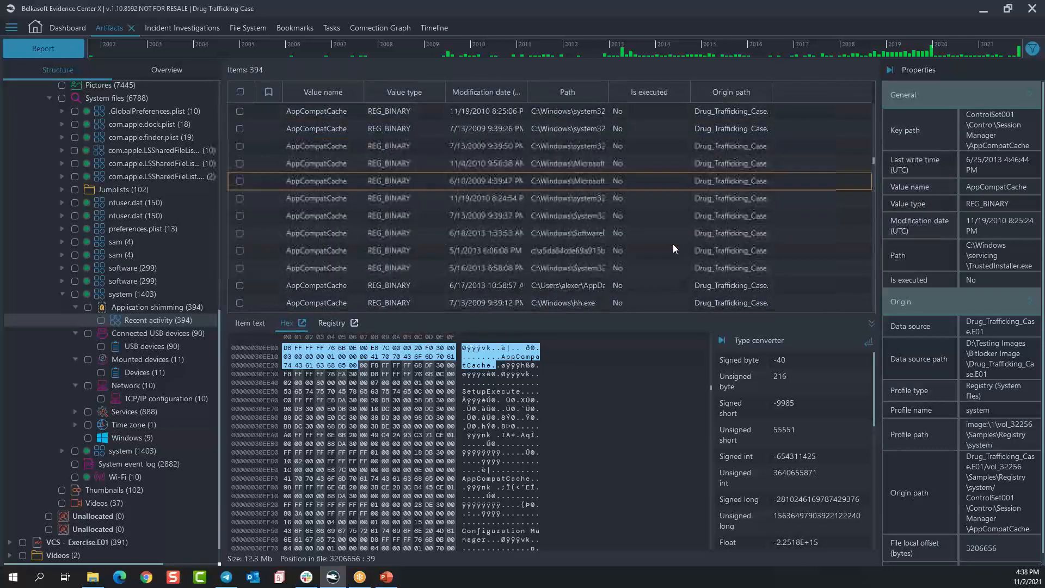
pyautogui.scroll(-1, 292, 359)
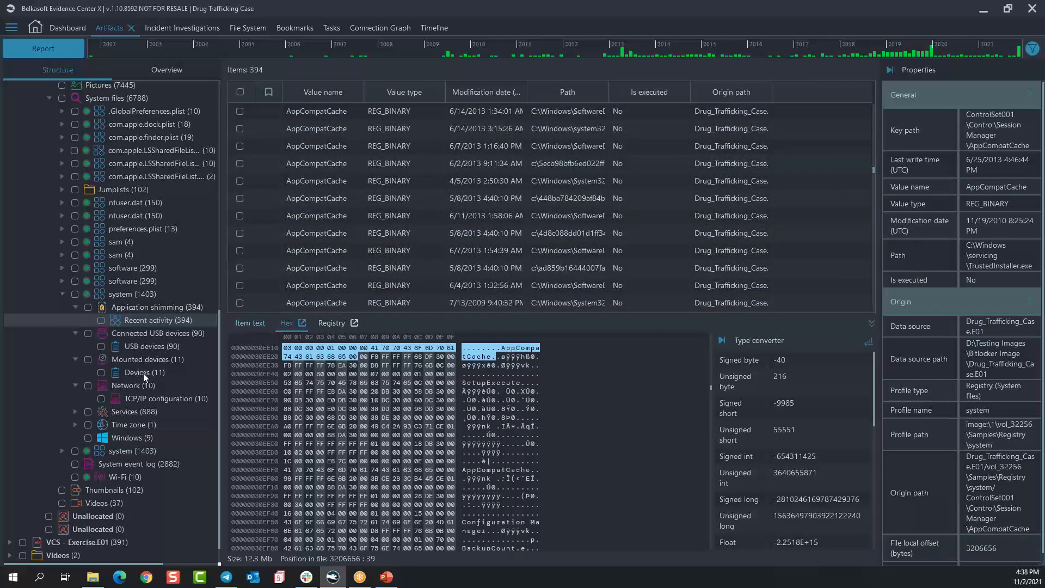
# Step: List the Services artifacts of the system hive and widen the Name column to show the full service names
pyautogui.click(76, 412)
pyautogui.click(135, 423)
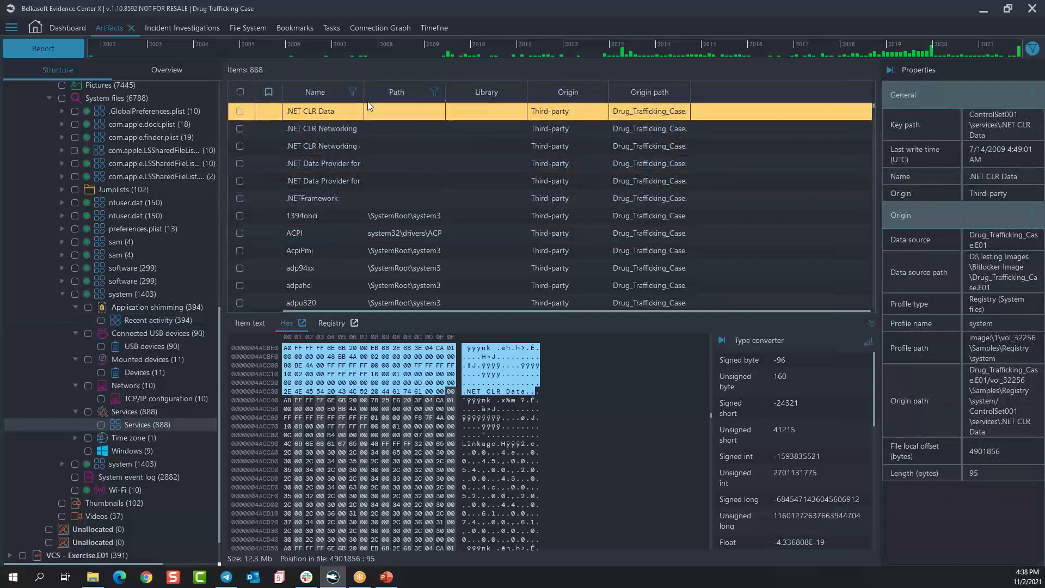
pyautogui.moveTo(364, 92); pyautogui.dragTo(435, 91)
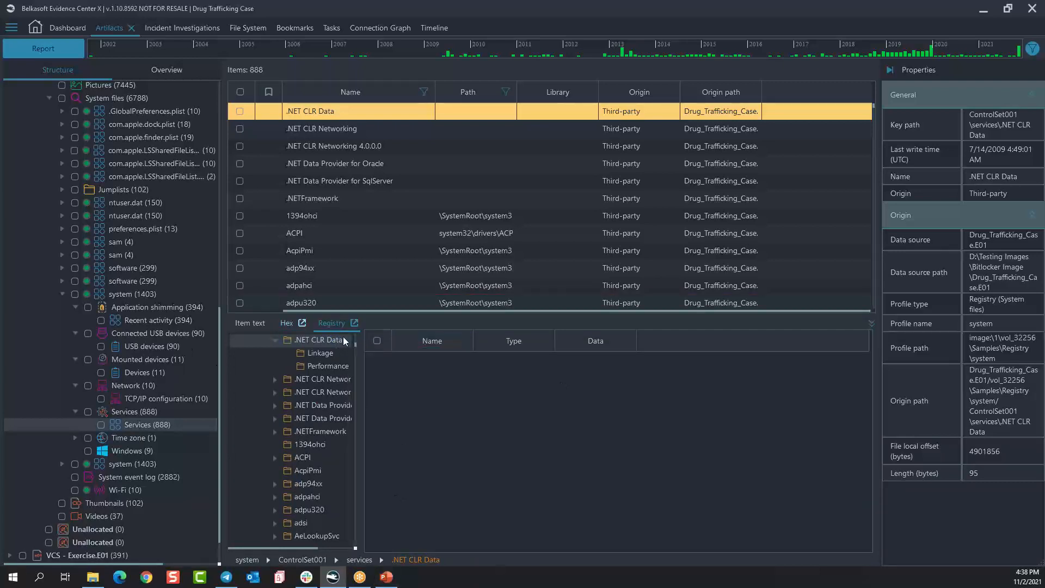
# Step: Inspect the .NET CLR Data key's Linkage values in the separate Registry Viewer, go up to the services key, and close the viewer
pyautogui.click(355, 323)
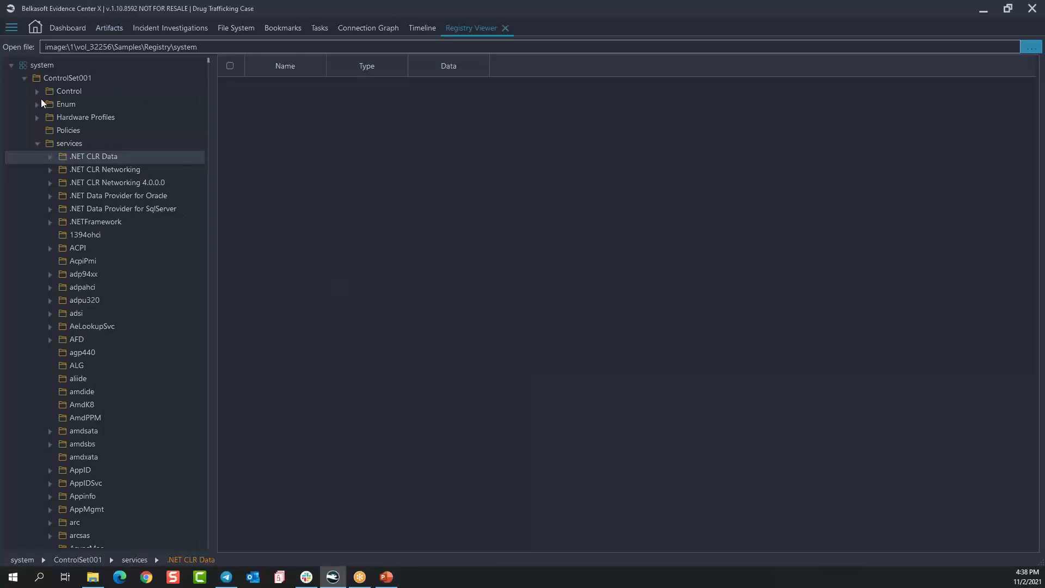
pyautogui.click(49, 156)
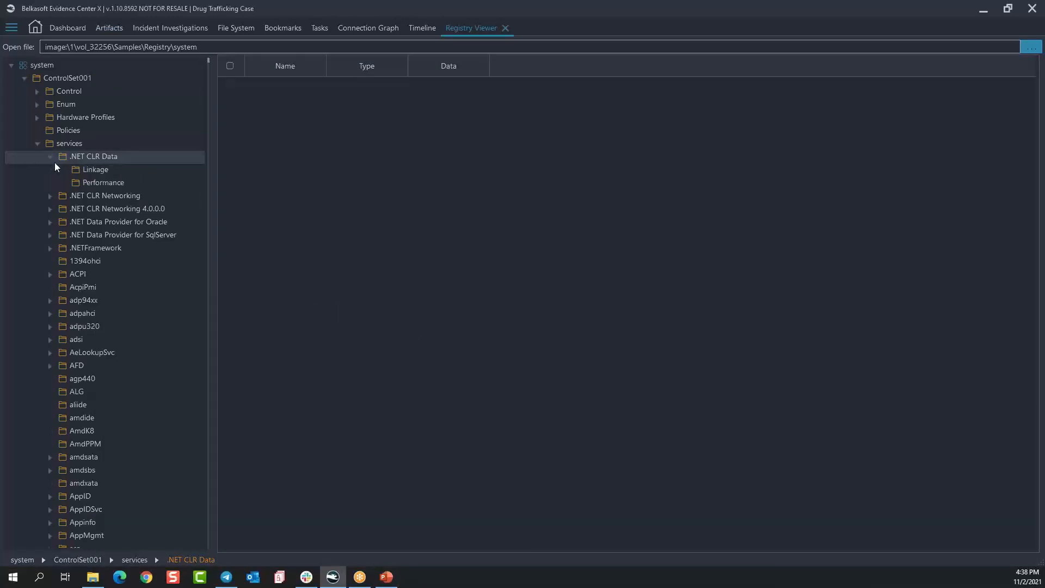
pyautogui.click(93, 171)
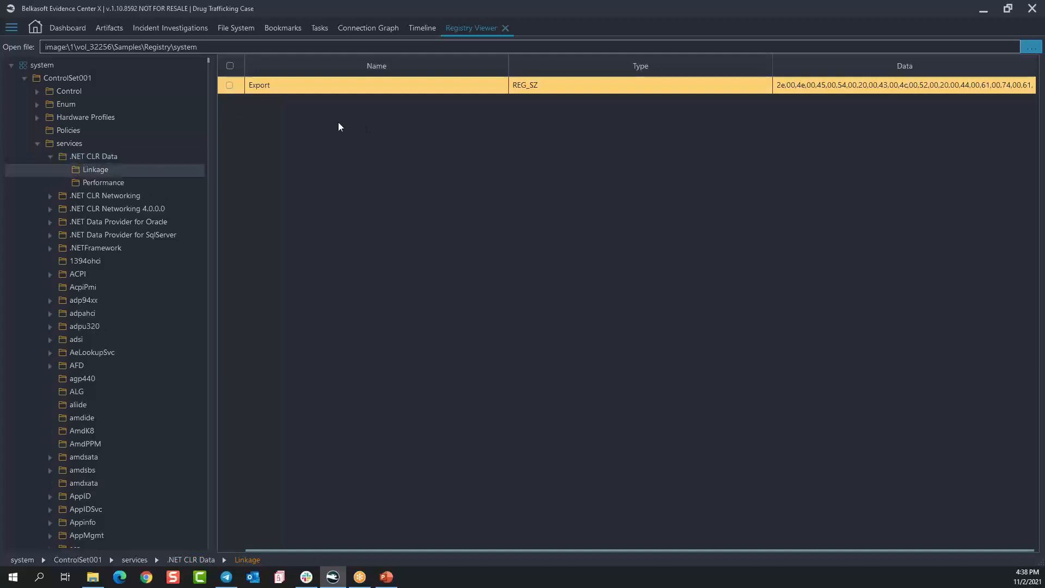
pyautogui.moveTo(772, 65); pyautogui.dragTo(642, 66)
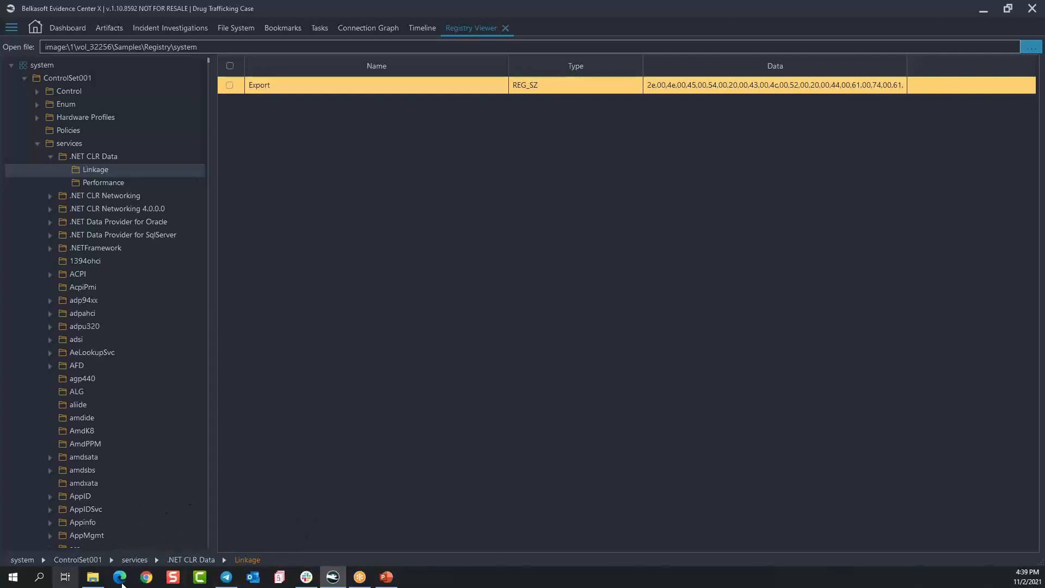
pyautogui.click(134, 560)
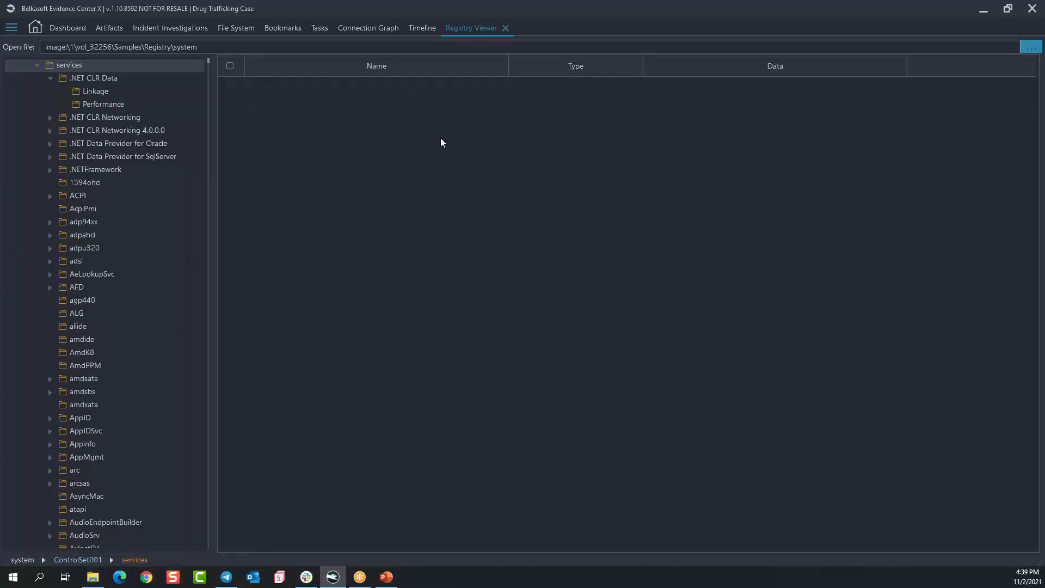
pyautogui.click(505, 28)
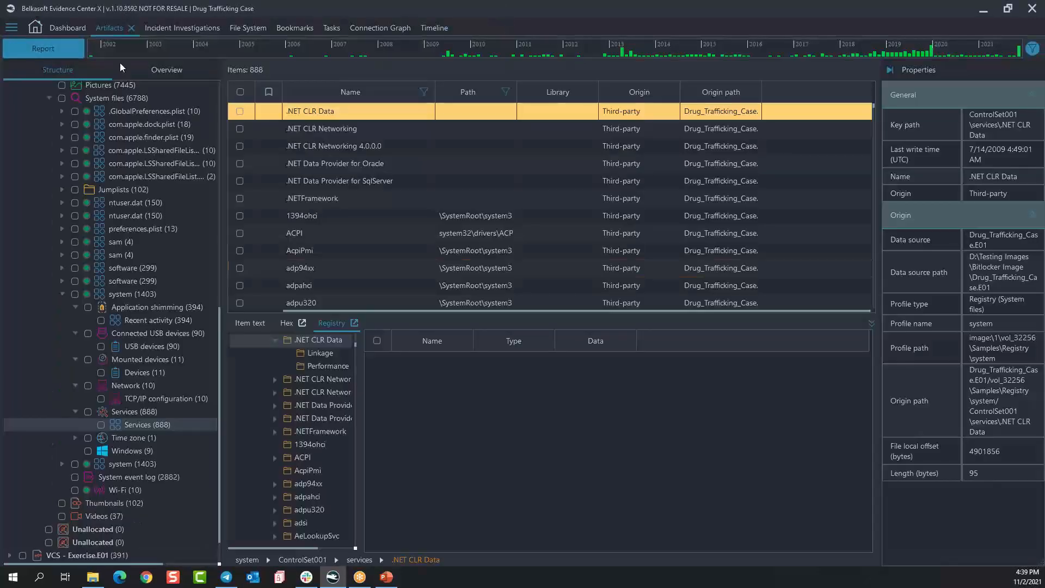
# Step: Open the .NET CLR Data record in the separate Hex Viewer and select the Export text for type conversion
pyautogui.click(288, 323)
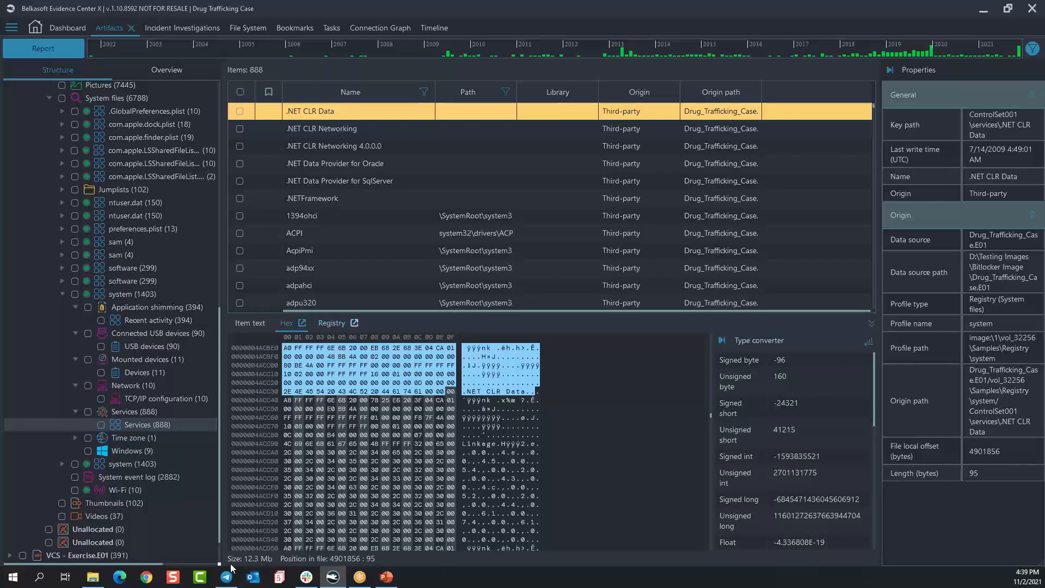
pyautogui.click(303, 322)
pyautogui.click(117, 301)
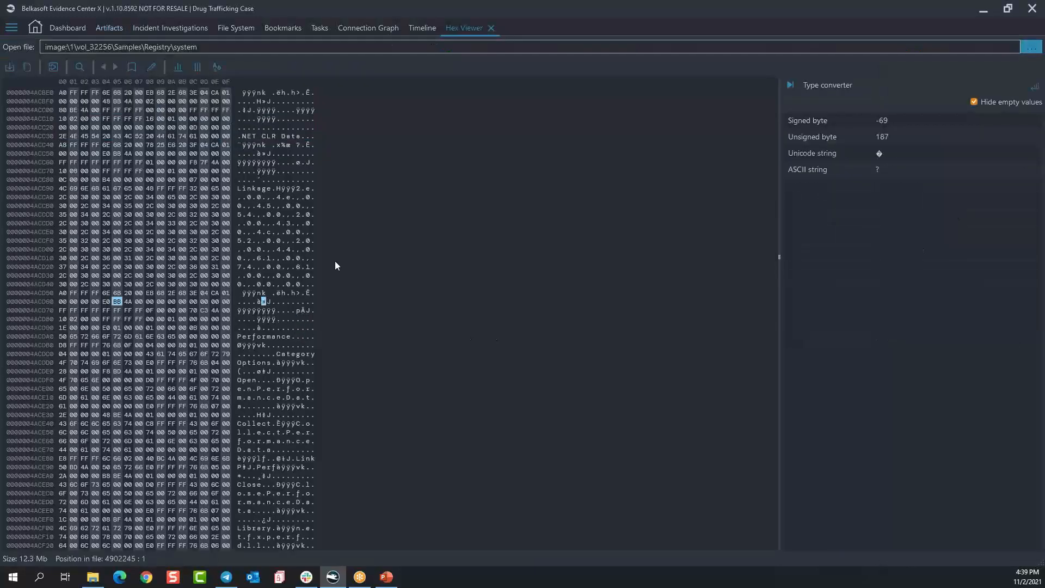
pyautogui.scroll(-4, 123, 320)
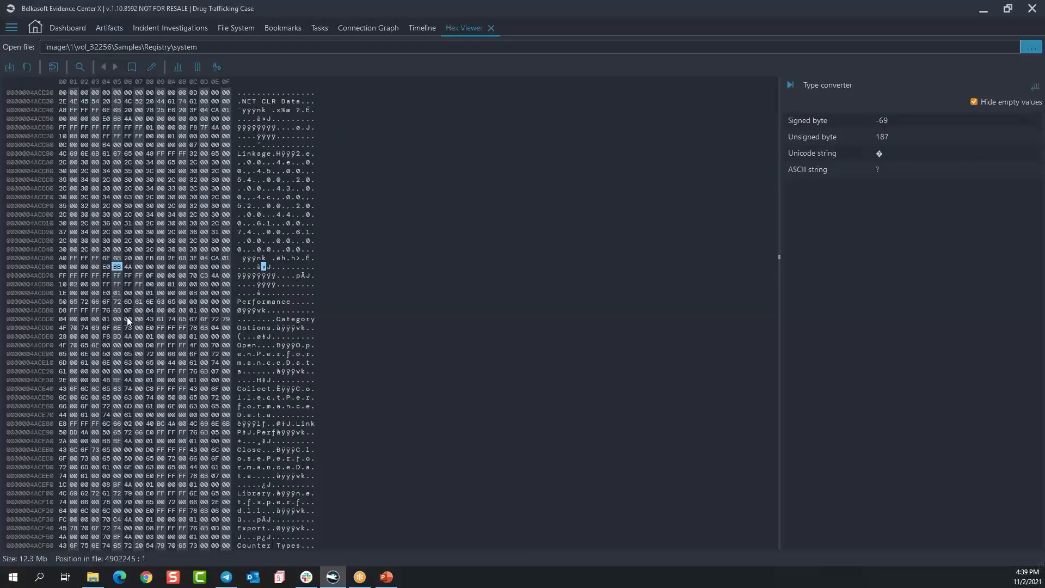
pyautogui.scroll(-1, 135, 332)
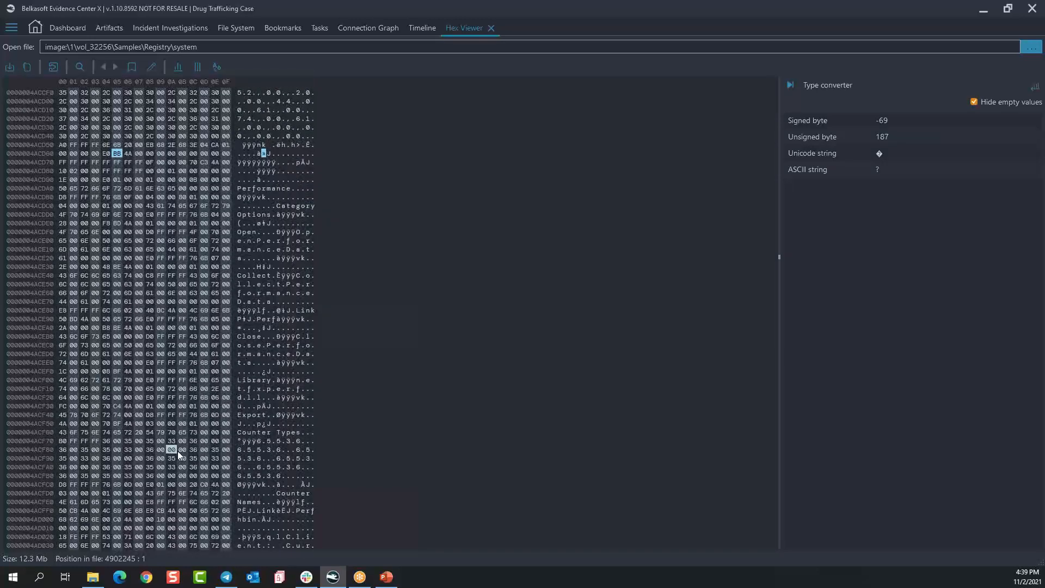
pyautogui.moveTo(238, 416); pyautogui.dragTo(279, 415)
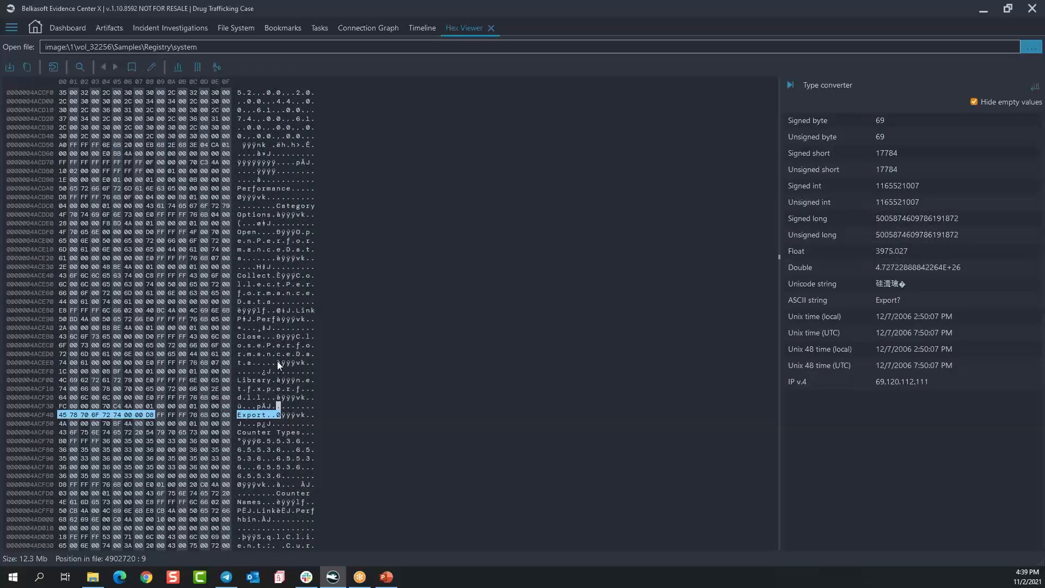
# Step: Select the 43 bytes of CollectPerformanceData text starting at position 4902476 and add a hex bookmark to them
pyautogui.moveTo(299, 276); pyautogui.dragTo(272, 304)
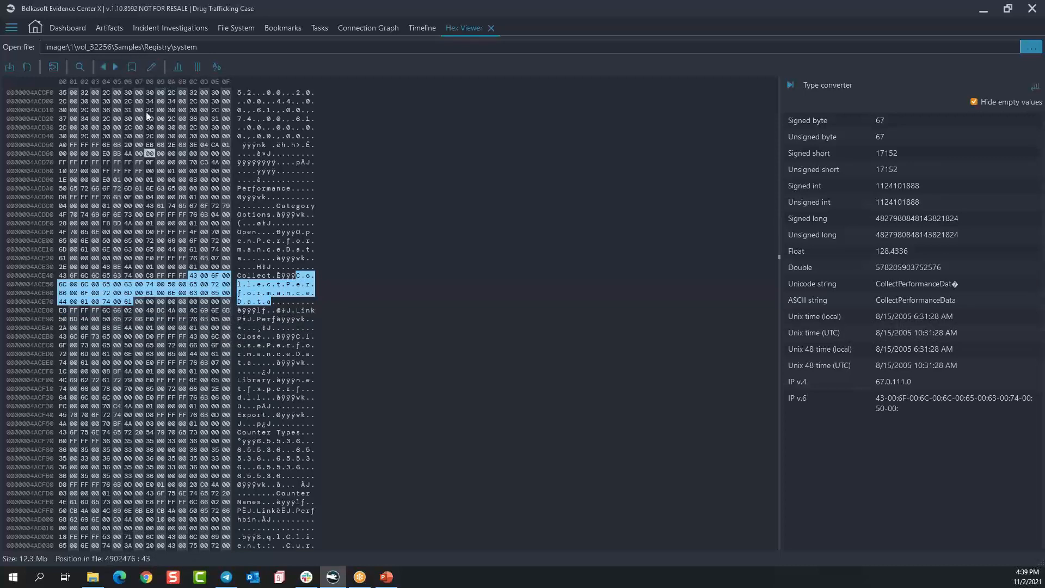
pyautogui.click(132, 68)
pyautogui.click(193, 232)
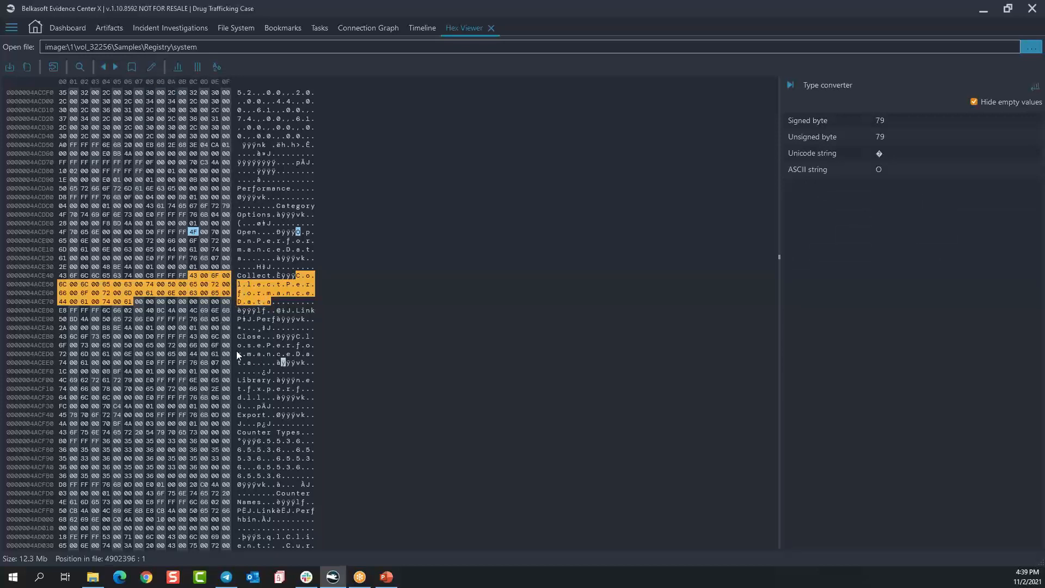
# Step: Give the orange hex bookmark the description "this is interesting because...." and save the change
pyautogui.click(152, 66)
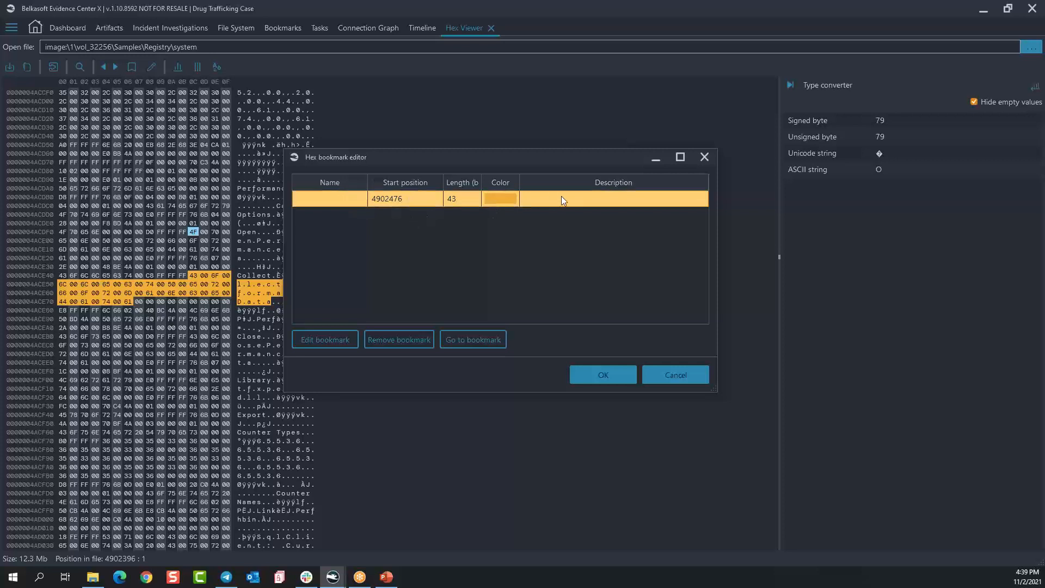
pyautogui.click(332, 337)
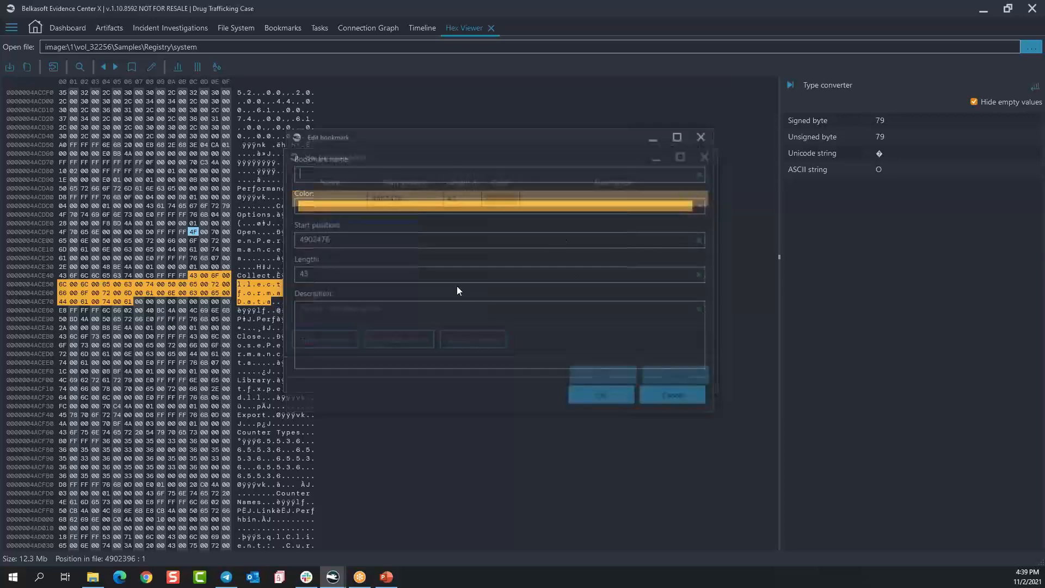
pyautogui.click(359, 171)
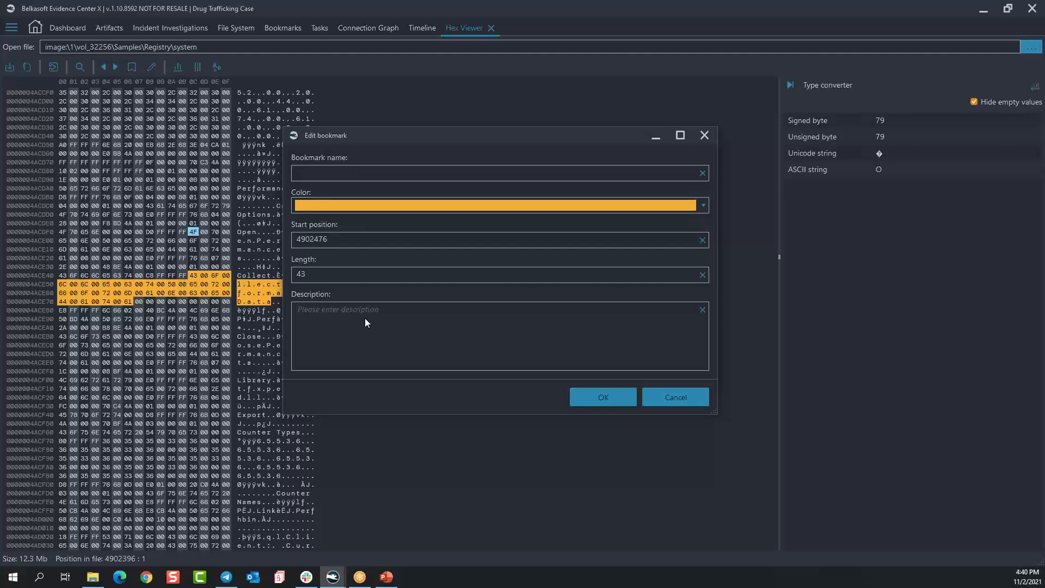
pyautogui.write('this is interesting because....')
pyautogui.click(621, 394)
pyautogui.click(600, 376)
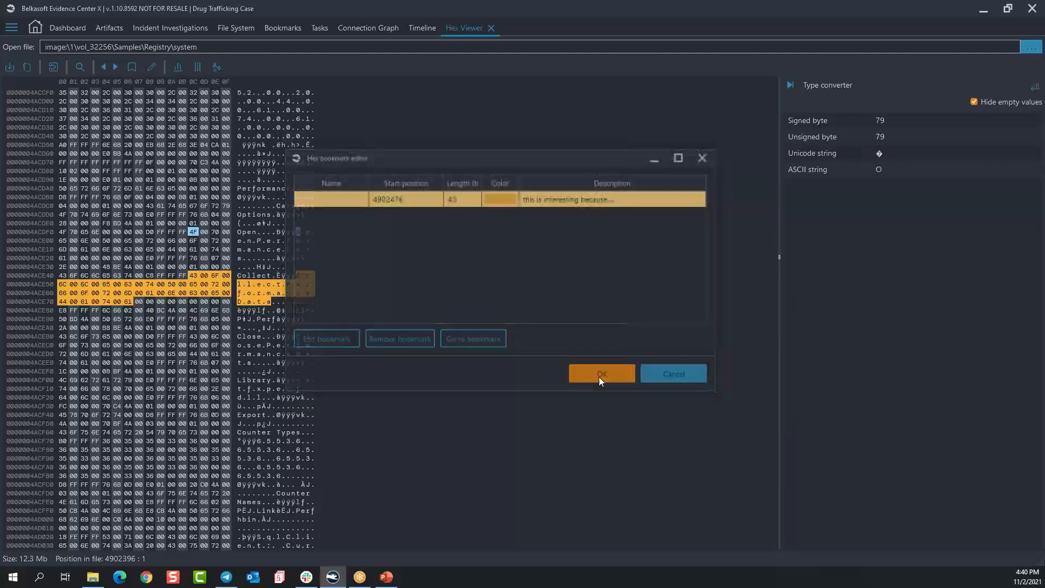
# Step: Add a second hex bookmark to an 87-byte block starting at position 12027334, much further down the file
pyautogui.moveTo(778, 268); pyautogui.dragTo(779, 514)
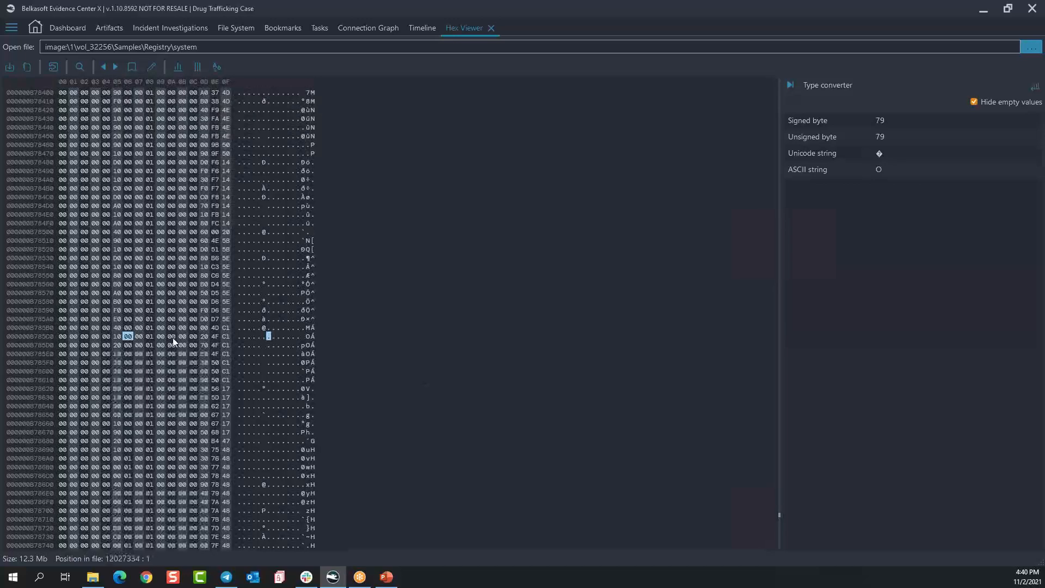
pyautogui.moveTo(268, 338); pyautogui.dragTo(298, 380)
pyautogui.click(215, 459)
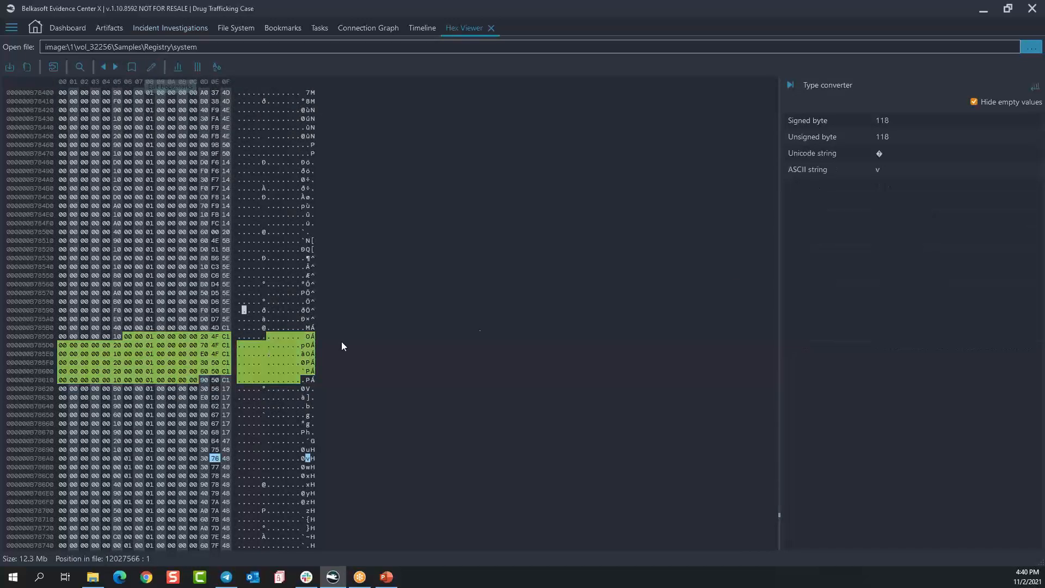
# Step: Go to the "this is interesting because...." hex bookmark from the hex bookmark list, reopen the list to review it and close it
pyautogui.scroll(1, 185, 165)
pyautogui.scroll(7, 178, 208)
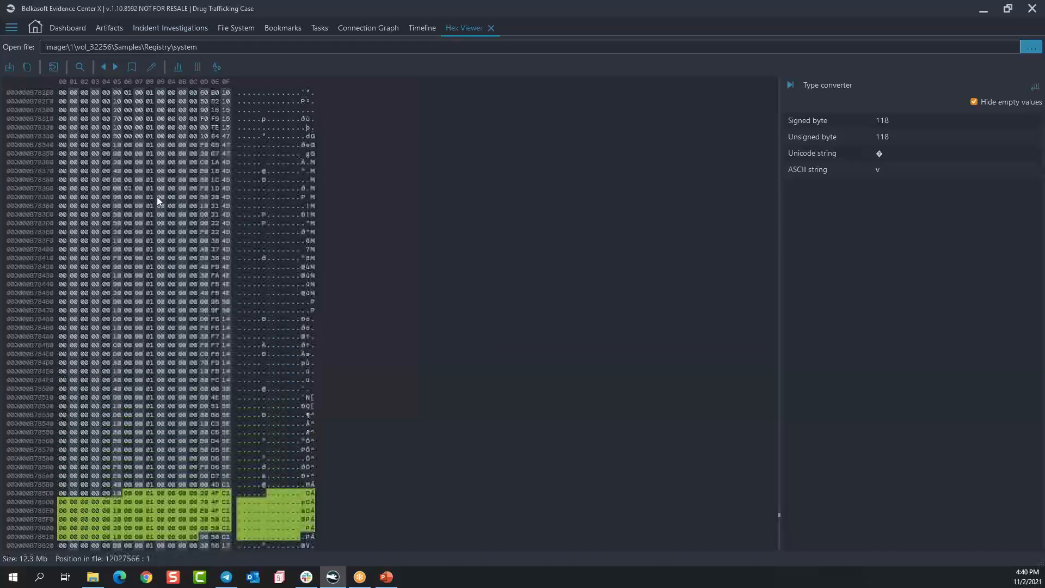
pyautogui.click(153, 69)
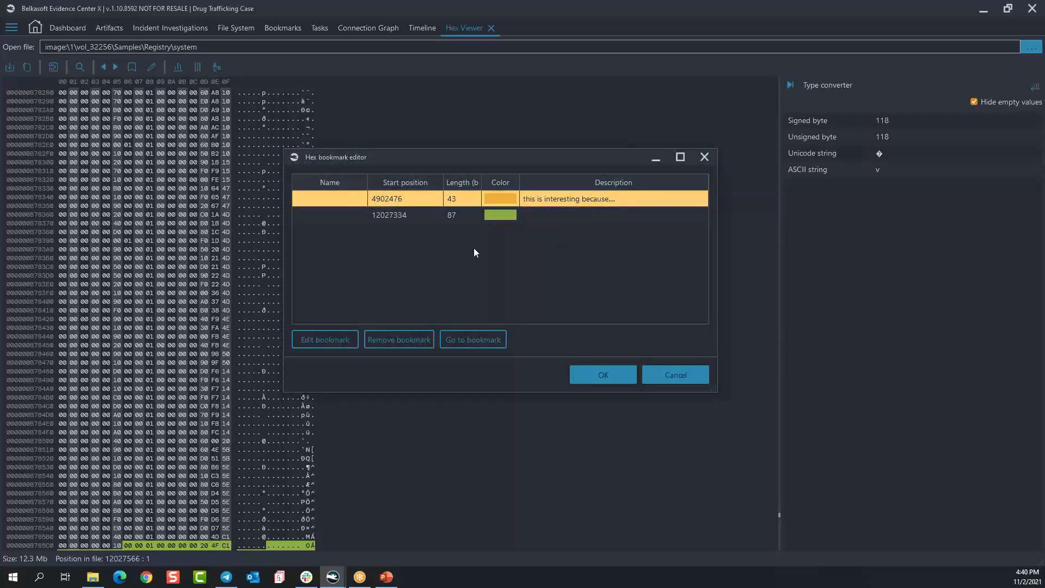
pyautogui.click(473, 339)
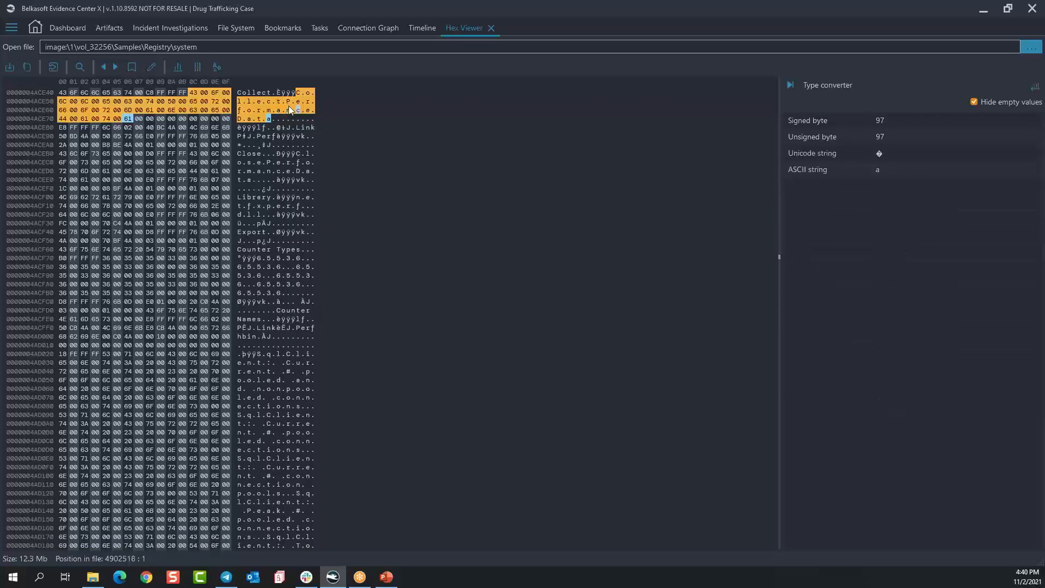
pyautogui.click(151, 67)
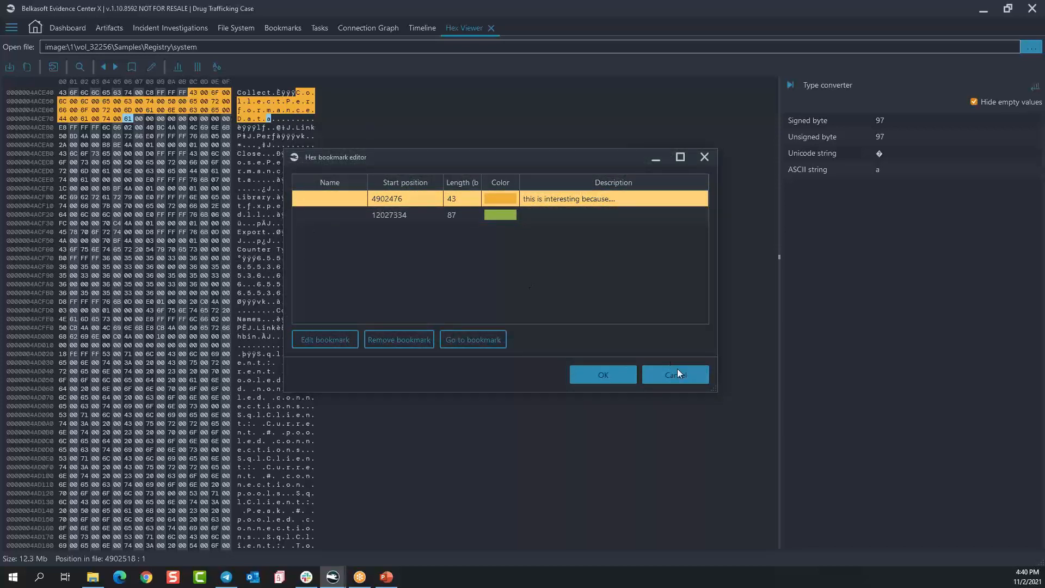
pyautogui.click(696, 378)
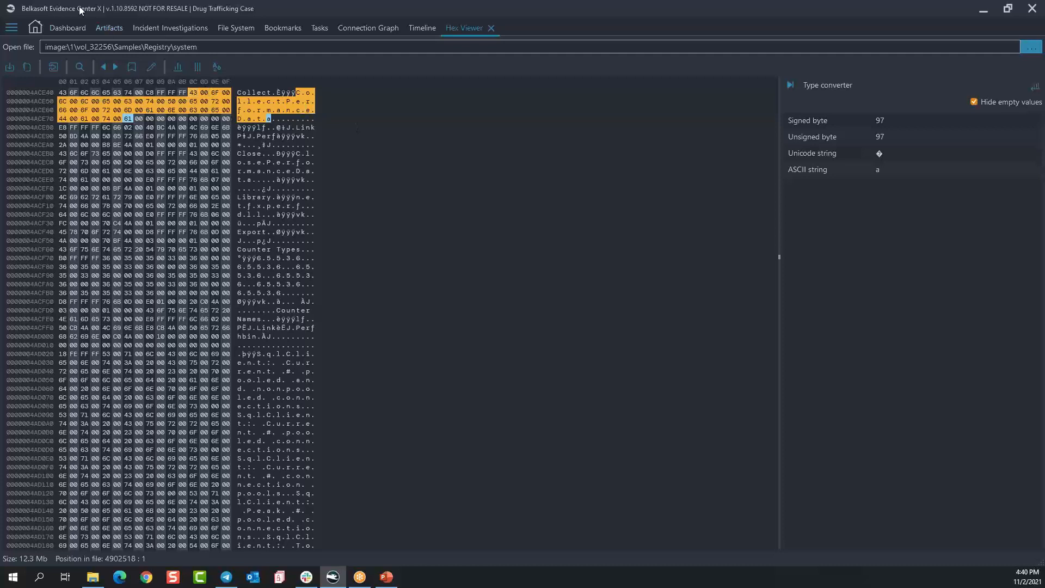
# Step: Close the Hex Viewer and open the File System view of the case
pyautogui.click(491, 28)
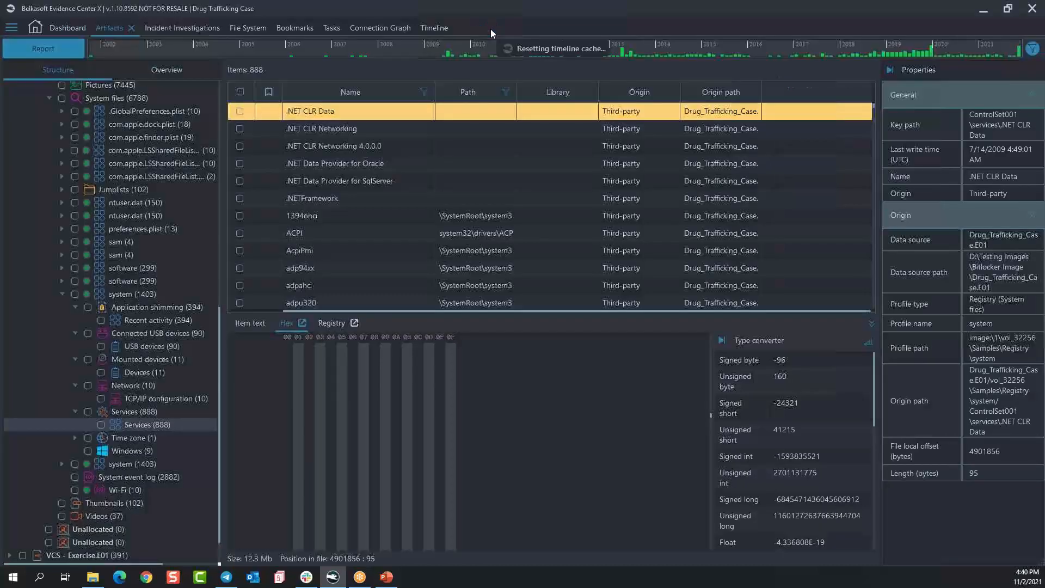
pyautogui.click(11, 28)
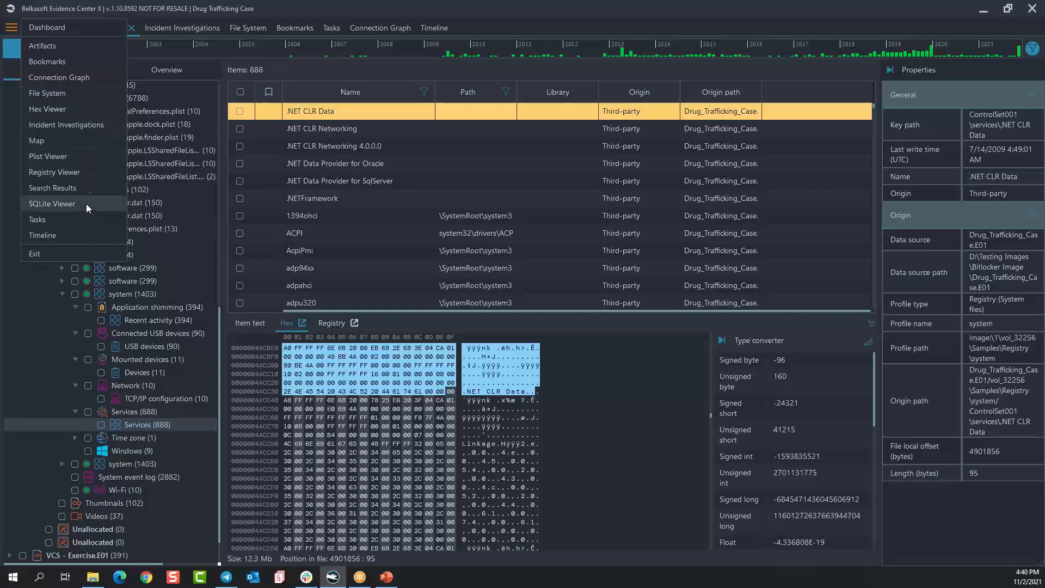
pyautogui.click(68, 94)
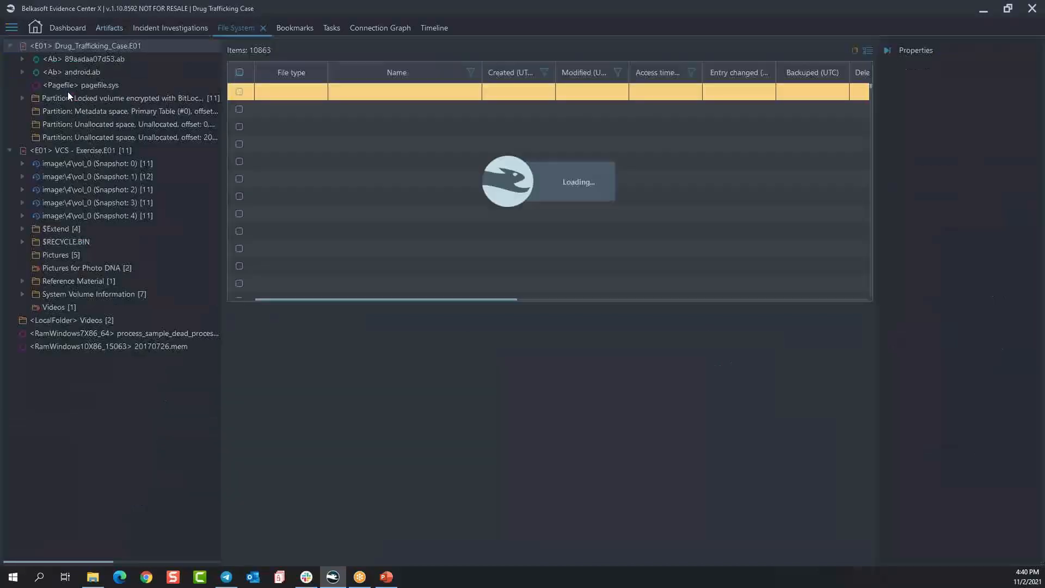
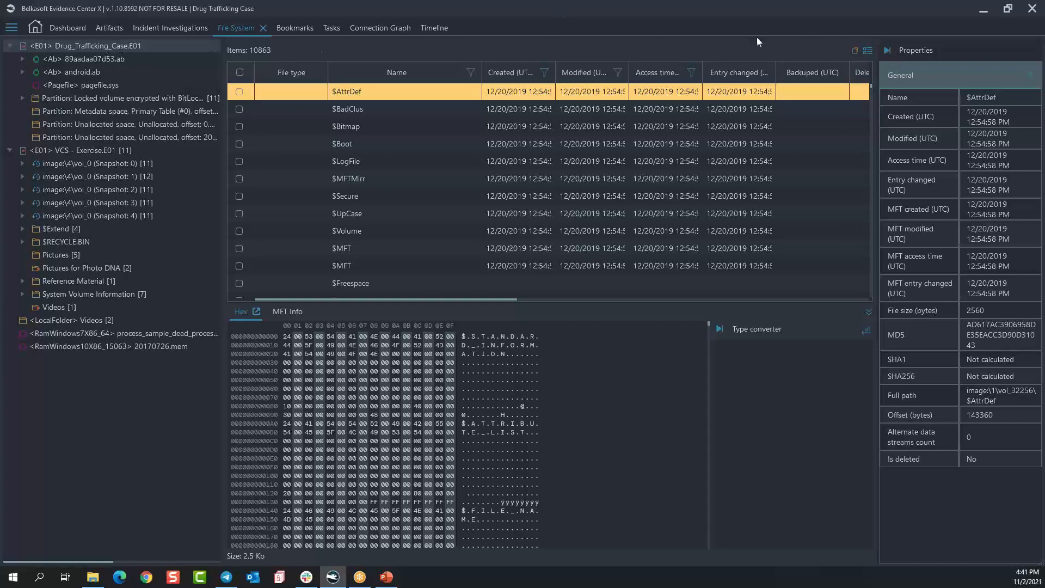
# Step: Switch the Drug_Trafficking_Case.E01 listing to top-level items only, then back to all nested files, and browse the files
pyautogui.click(867, 49)
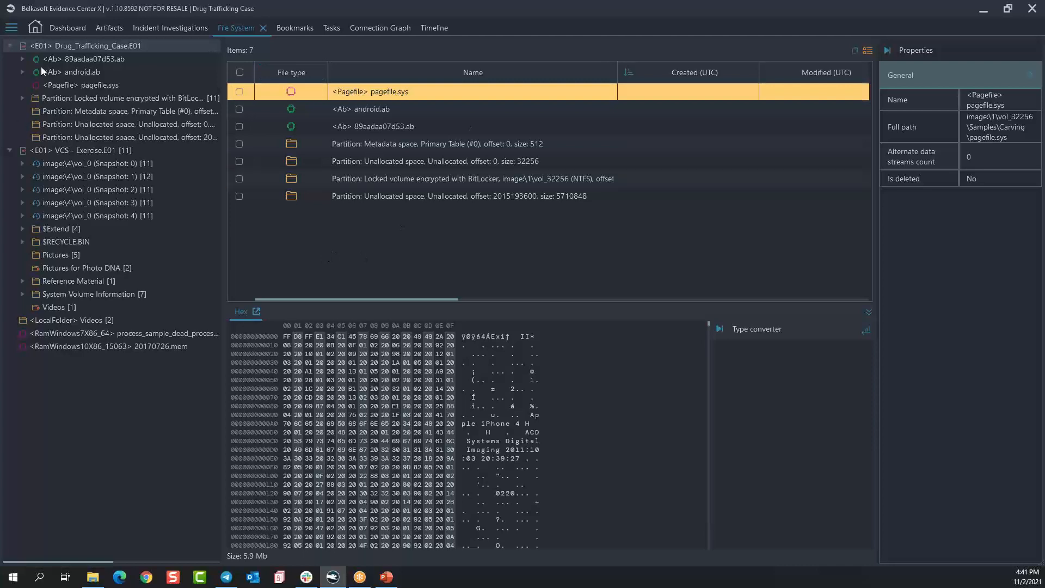
pyautogui.click(855, 51)
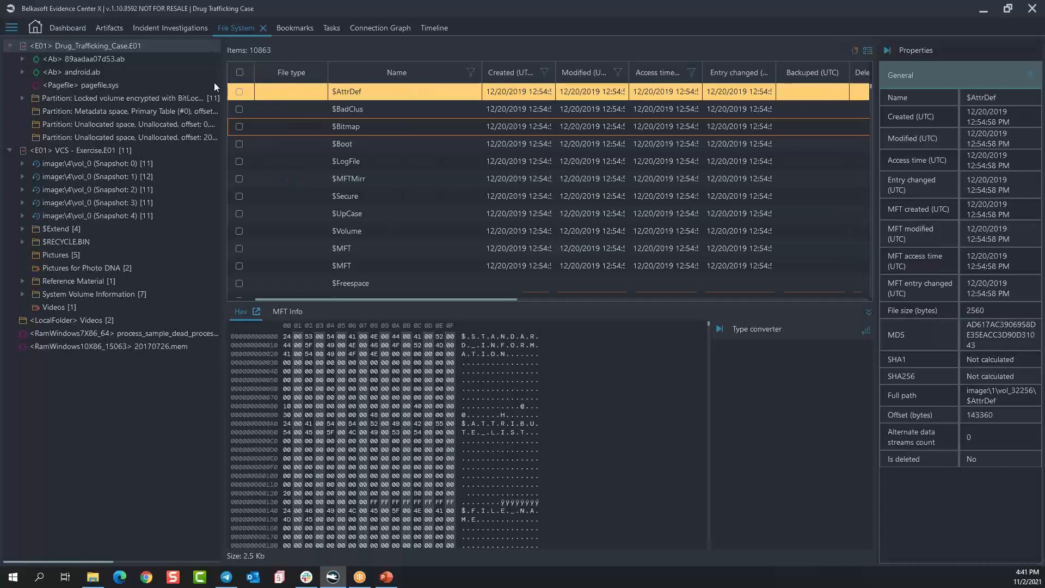
pyautogui.scroll(-10, 579, 188)
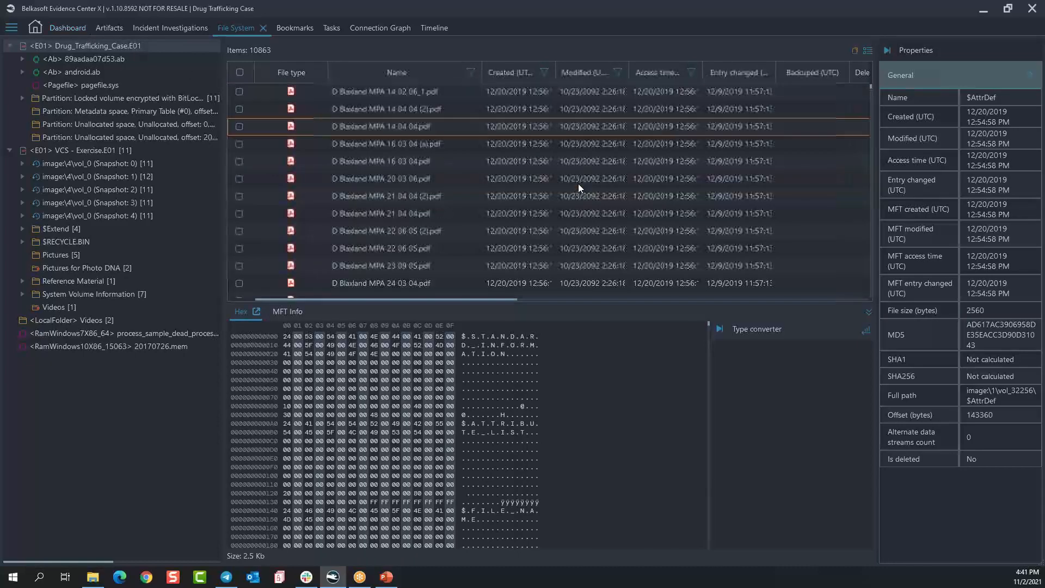
pyautogui.scroll(-10, 576, 185)
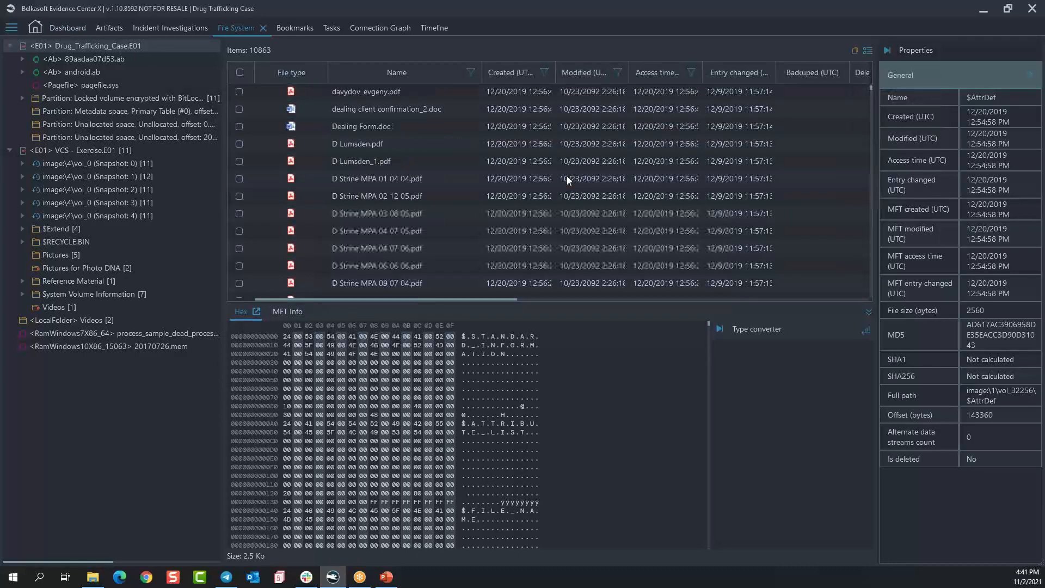
# Step: Filter the Drug_Trafficking_Case.E01 file list by the name DARA
pyautogui.click(471, 72)
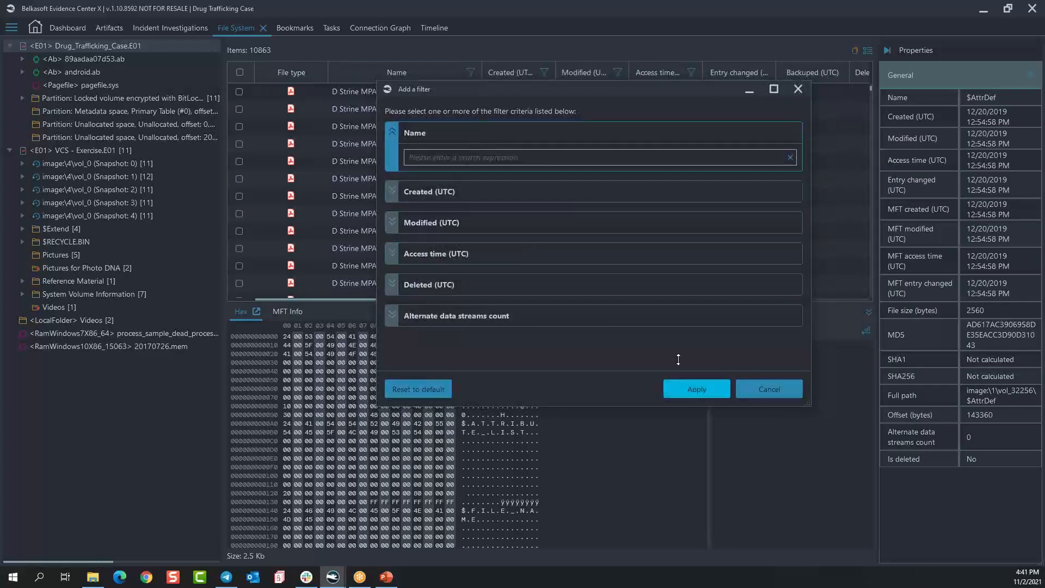
pyautogui.click(756, 388)
pyautogui.scroll(-3, 360, 205)
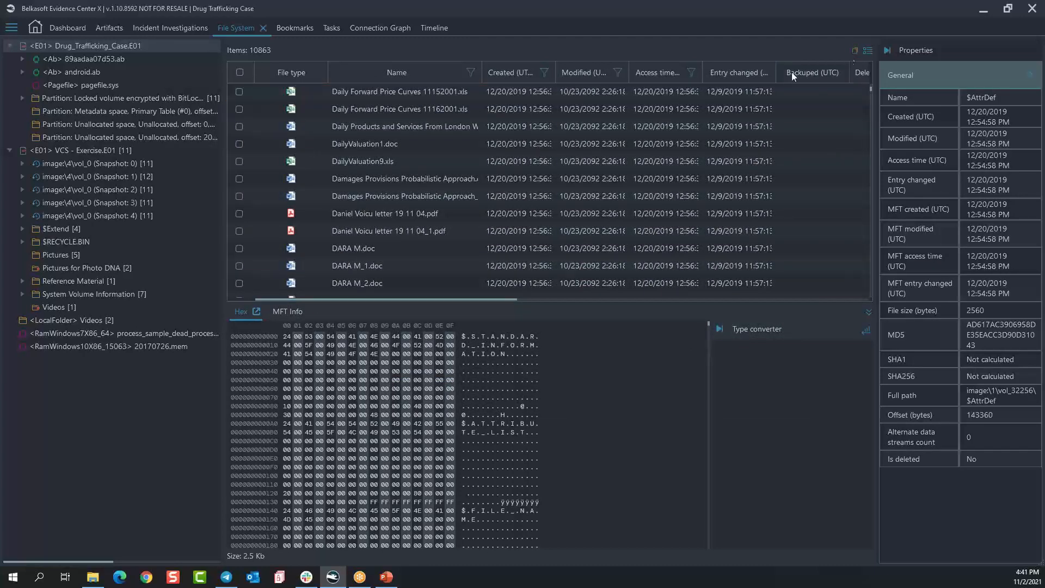
pyautogui.click(471, 72)
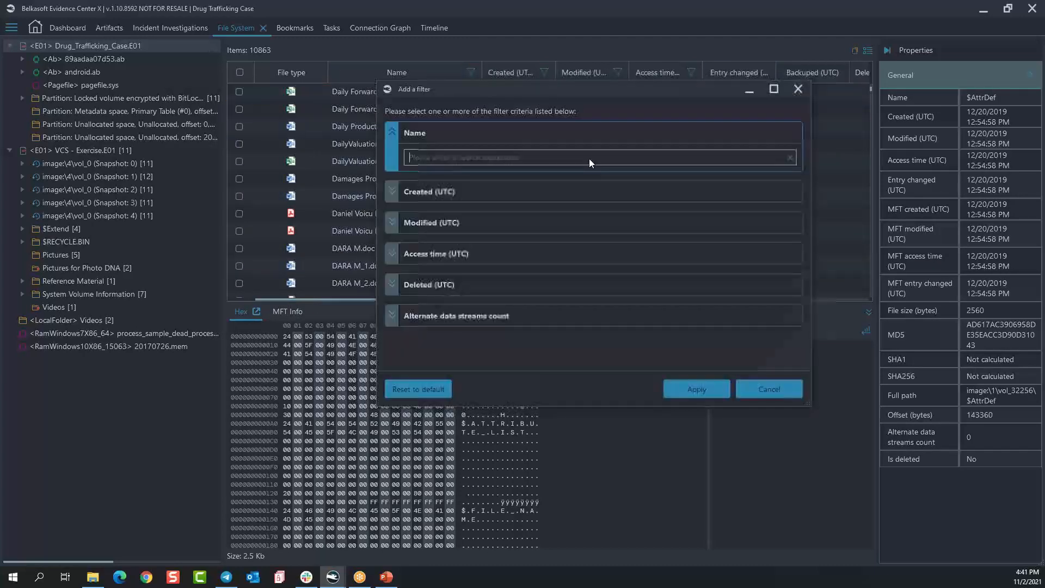
pyautogui.click(589, 158)
pyautogui.write('DARA')
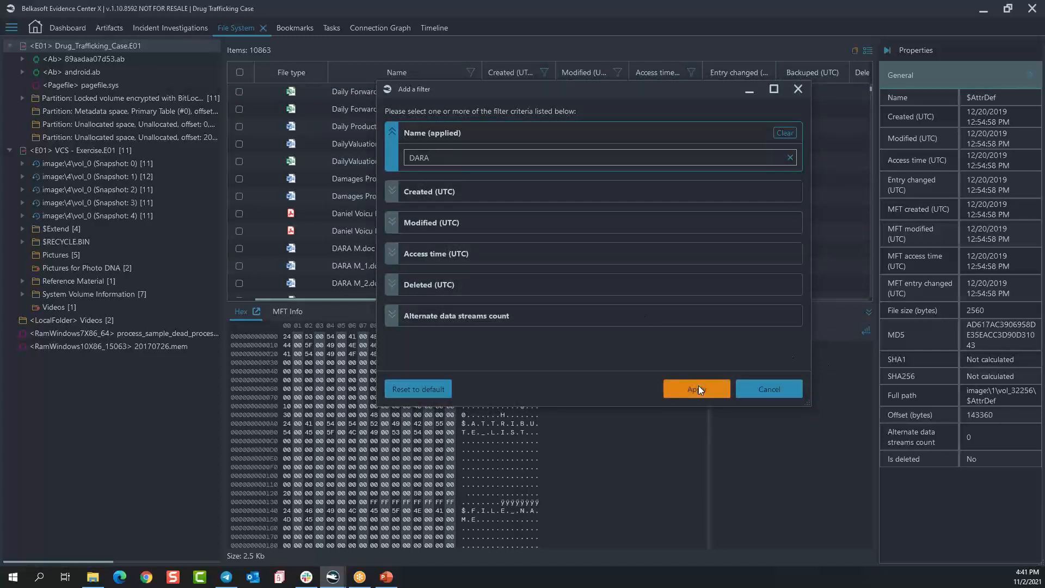
pyautogui.click(698, 388)
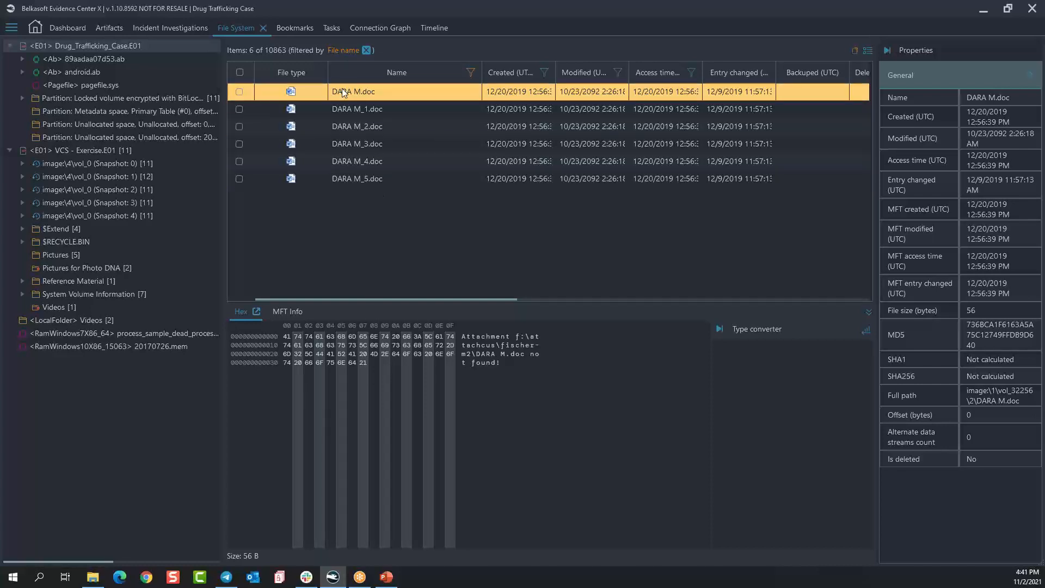
# Step: Clear the file name filter and browse further down the complete file list
pyautogui.click(368, 50)
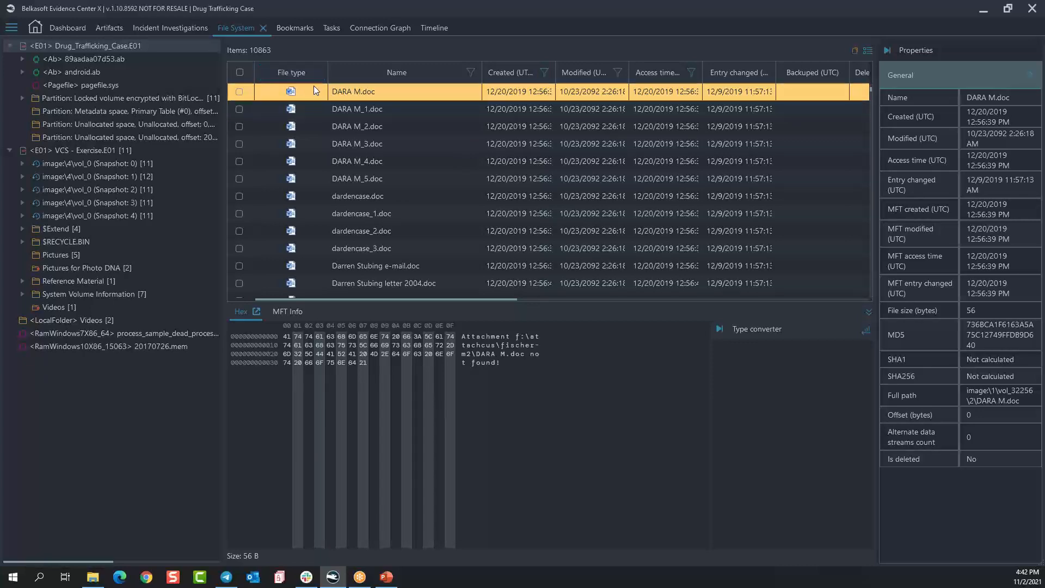
pyautogui.scroll(-5, 282, 191)
pyautogui.scroll(-8, 282, 190)
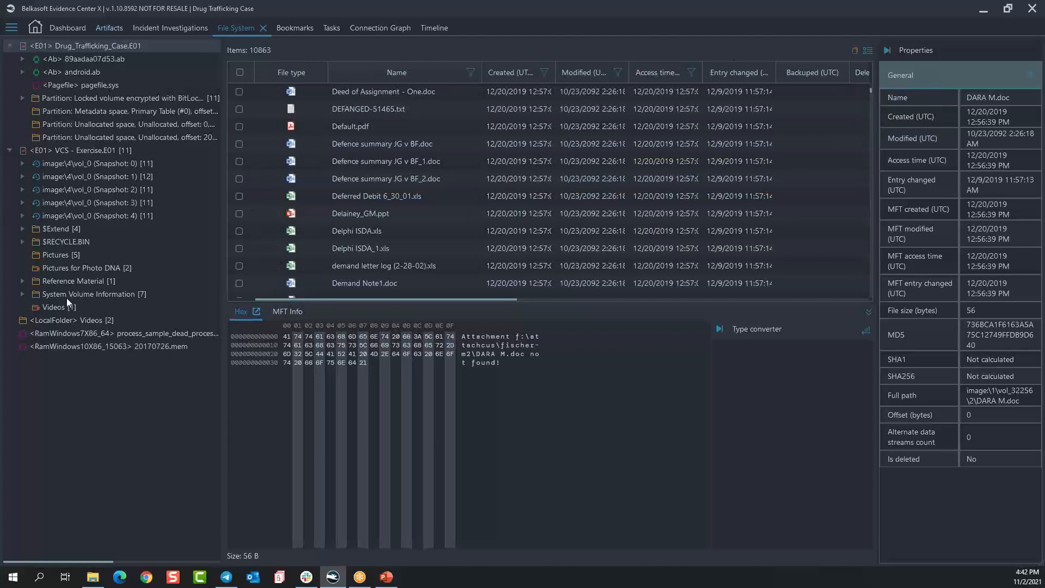
# Step: Open the process list of the 20170726.mem memory image and examine the suspicious process and malware columns
pyautogui.click(46, 346)
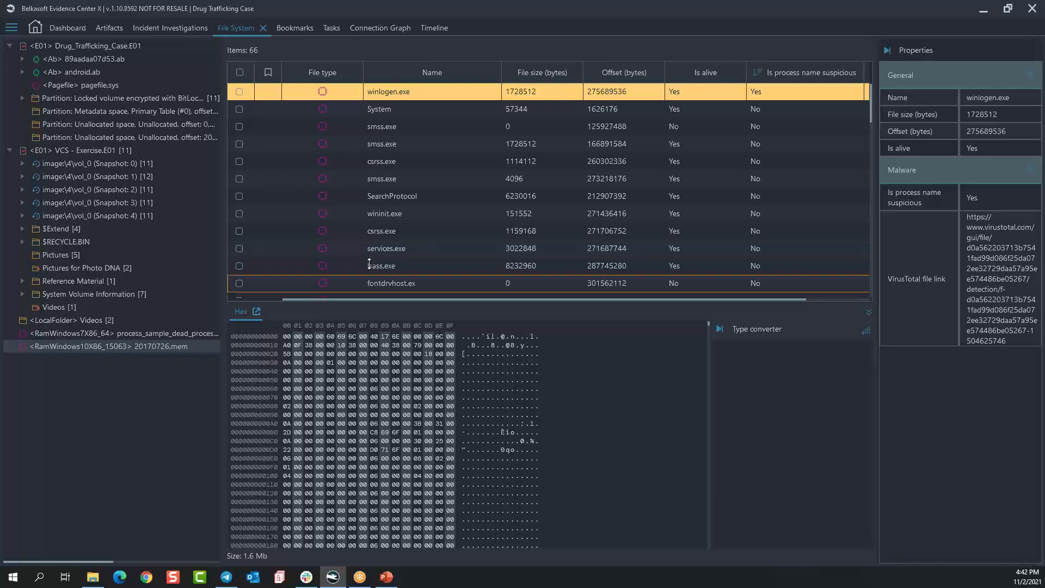
pyautogui.moveTo(400, 297); pyautogui.dragTo(553, 306)
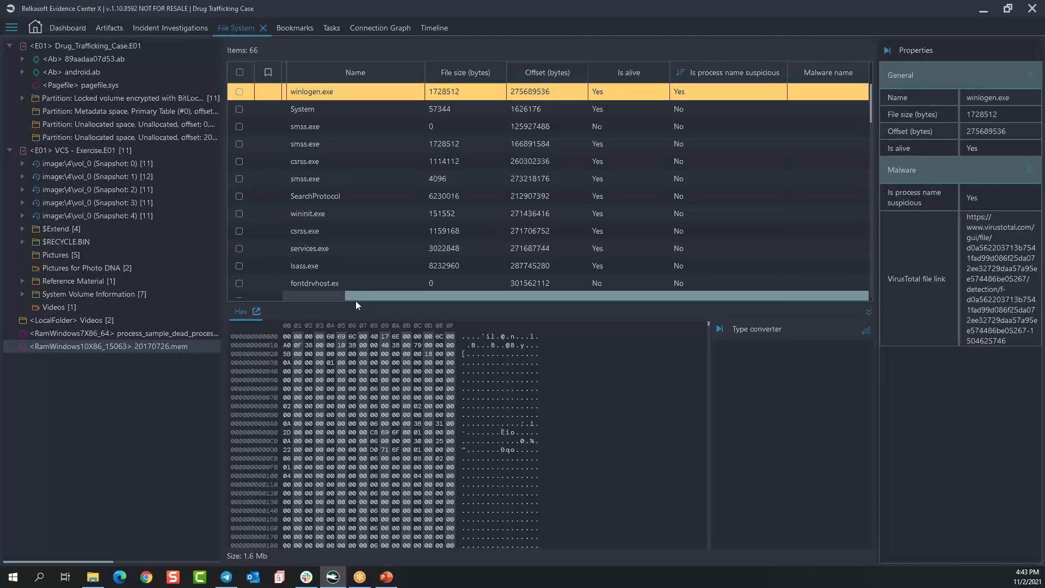
pyautogui.moveTo(382, 299); pyautogui.dragTo(270, 295)
# Step: Browse the memory image's processes to the end of the list and inspect the dllhost.exe process at offset 401295552
pyautogui.scroll(-15, 381, 131)
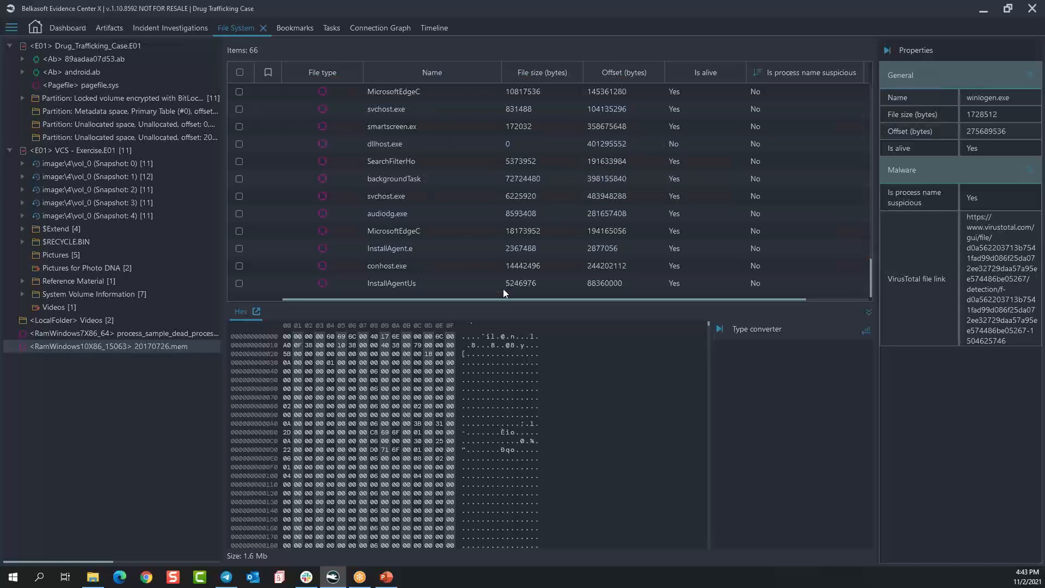
pyautogui.moveTo(474, 298); pyautogui.dragTo(513, 297)
pyautogui.scroll(1, 685, 238)
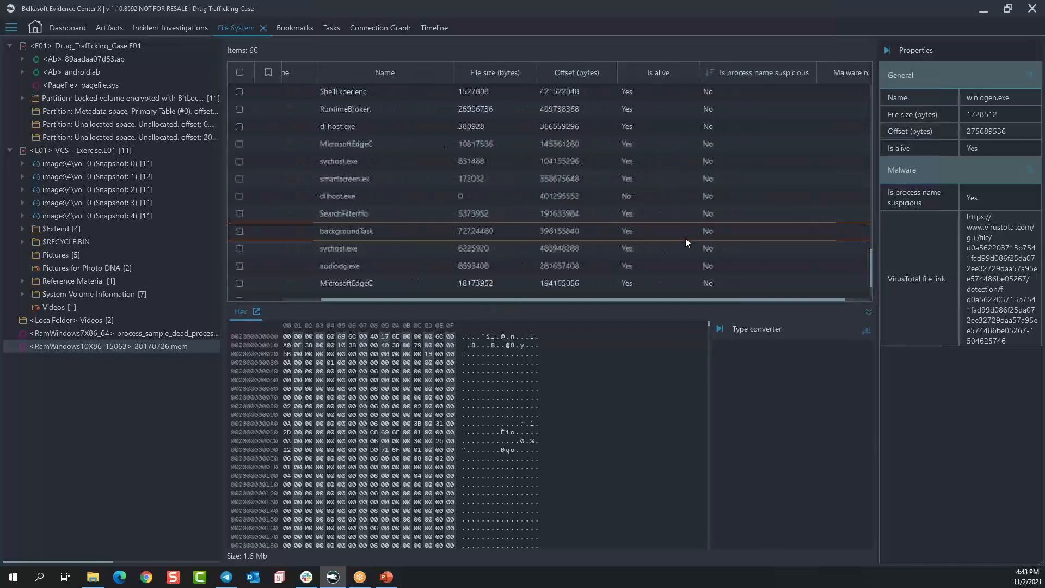
pyautogui.scroll(-1, 685, 239)
pyautogui.click(640, 141)
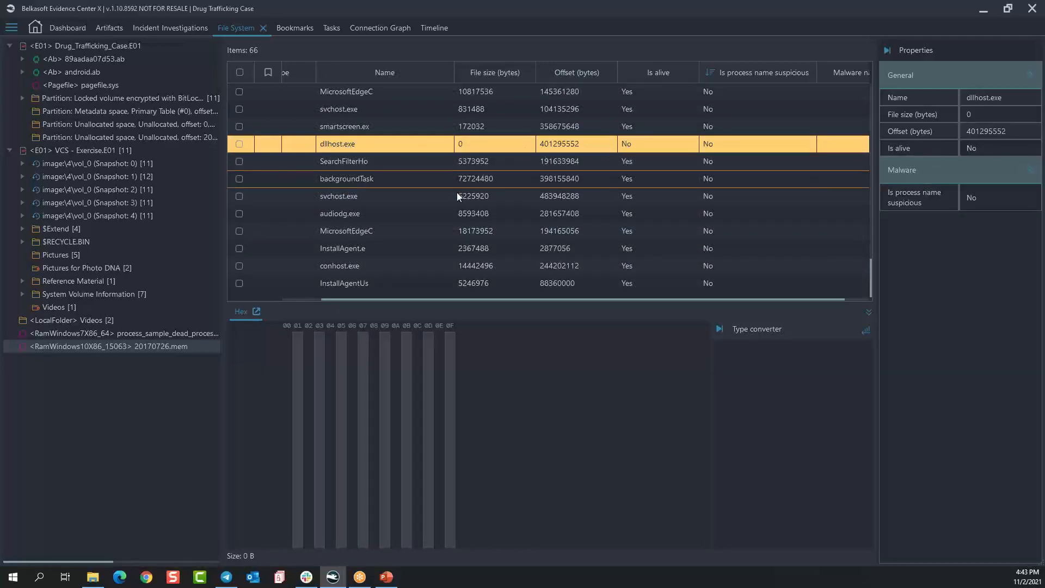
pyautogui.moveTo(524, 298); pyautogui.dragTo(396, 298)
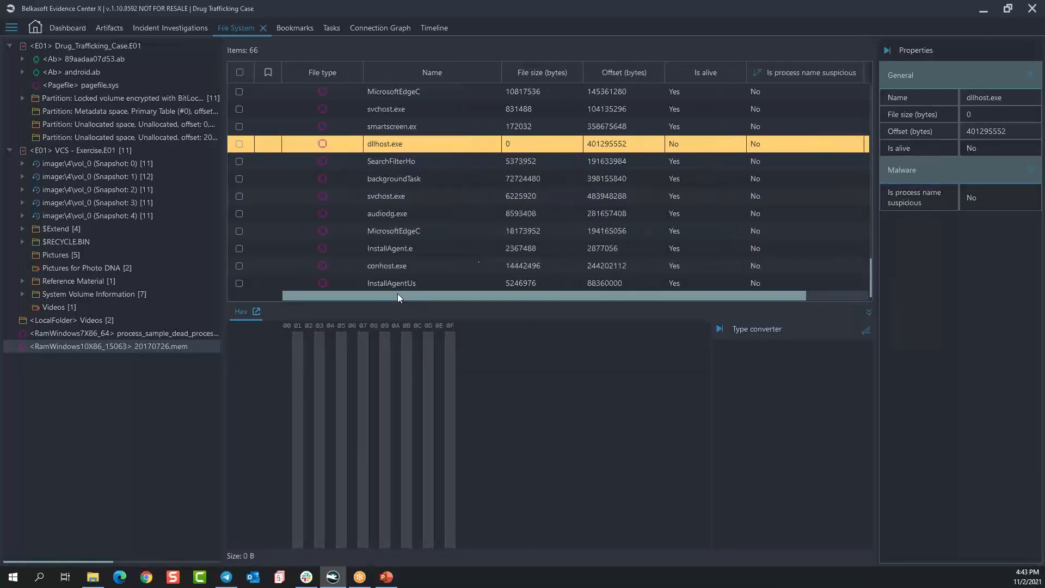
pyautogui.scroll(10, 574, 221)
pyautogui.scroll(3, 583, 228)
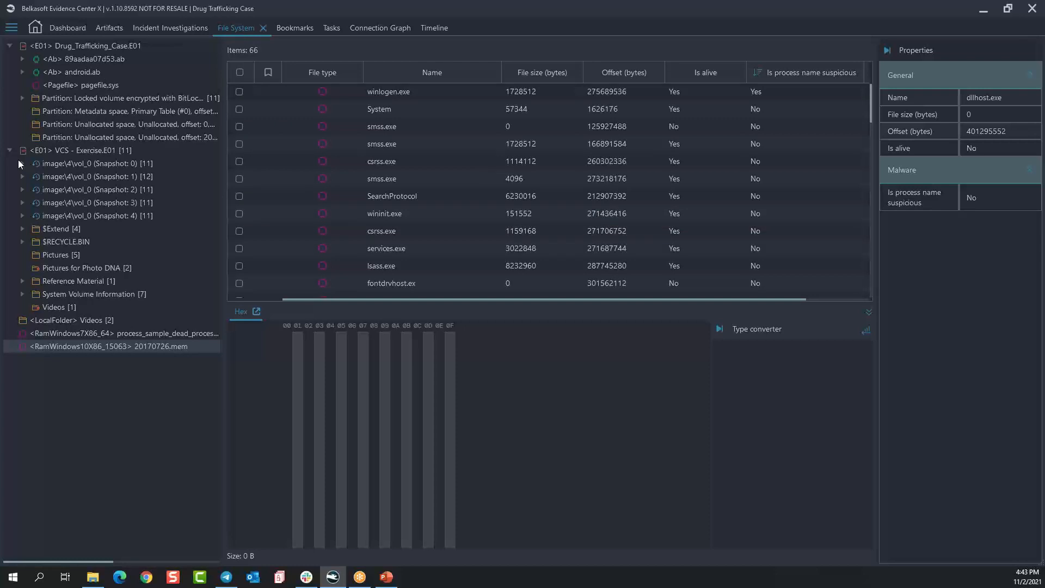
# Step: Leave File System for the Startup entries in Incident Investigations, inspect the Persistence entry and widen the Key path column
pyautogui.click(262, 29)
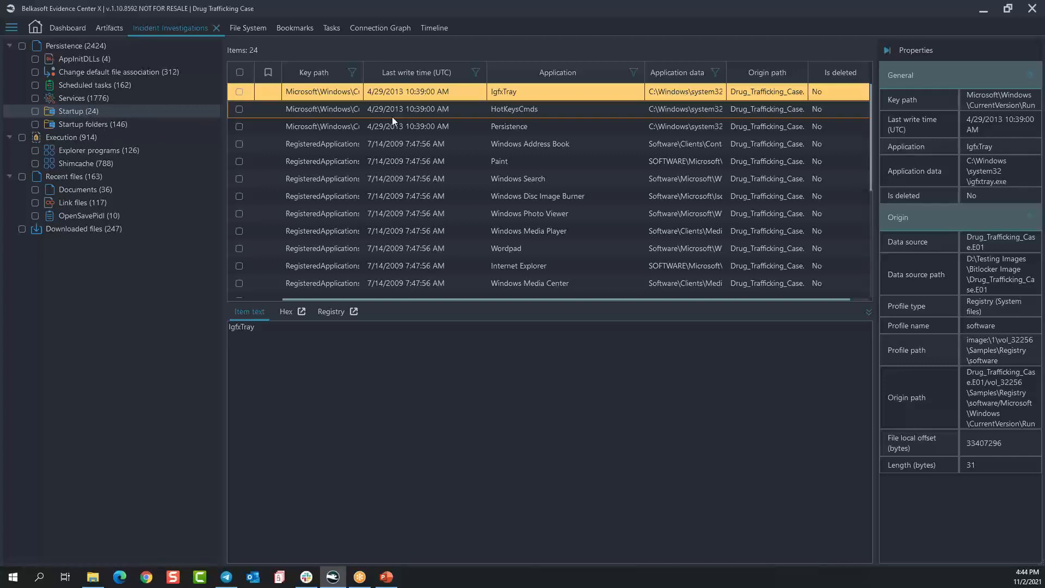
pyautogui.click(527, 125)
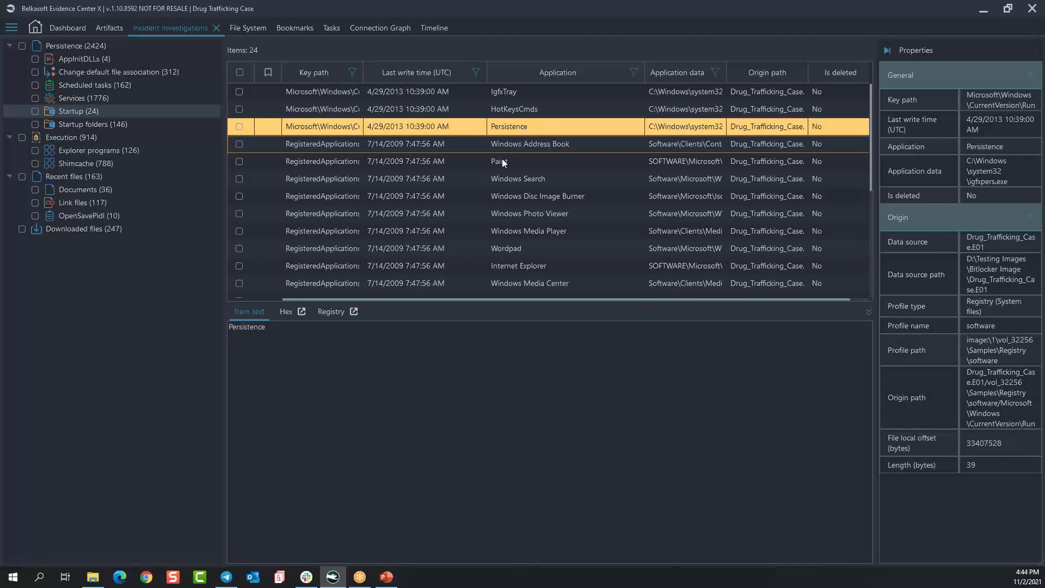
pyautogui.moveTo(363, 73); pyautogui.dragTo(454, 80)
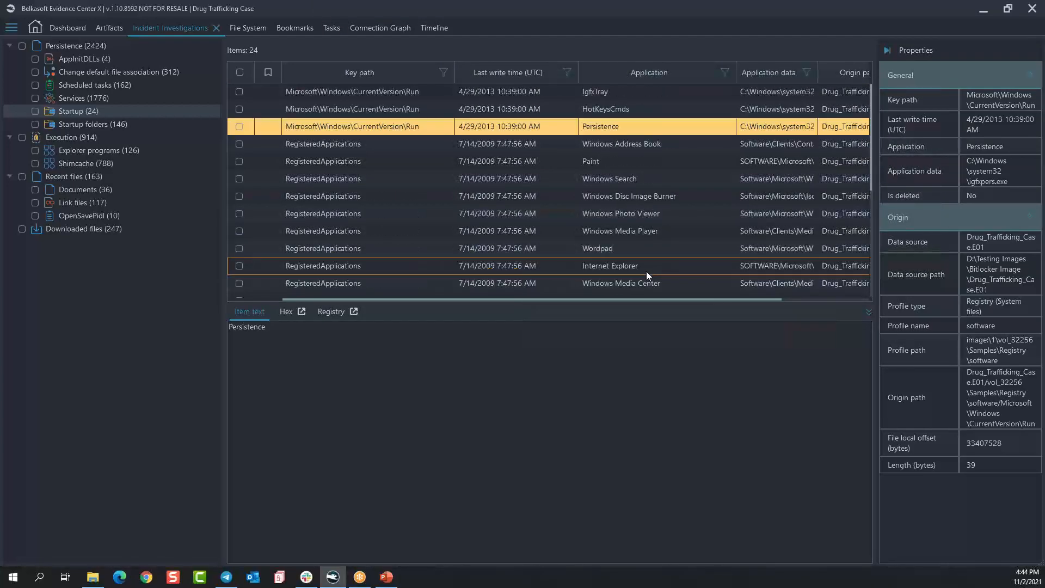
pyautogui.scroll(-1, 644, 271)
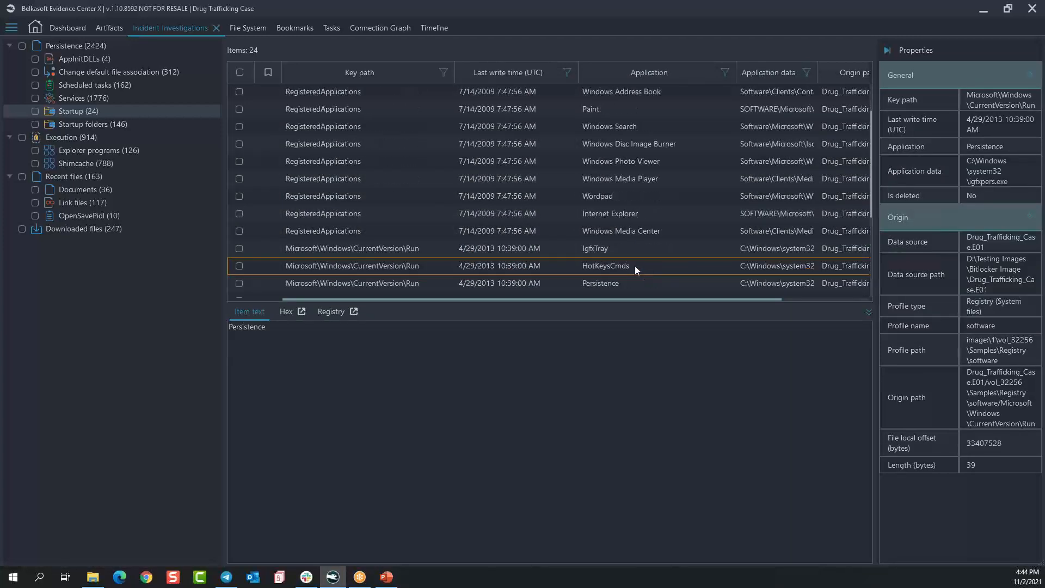
pyautogui.scroll(-1, 619, 271)
pyautogui.scroll(2, 619, 270)
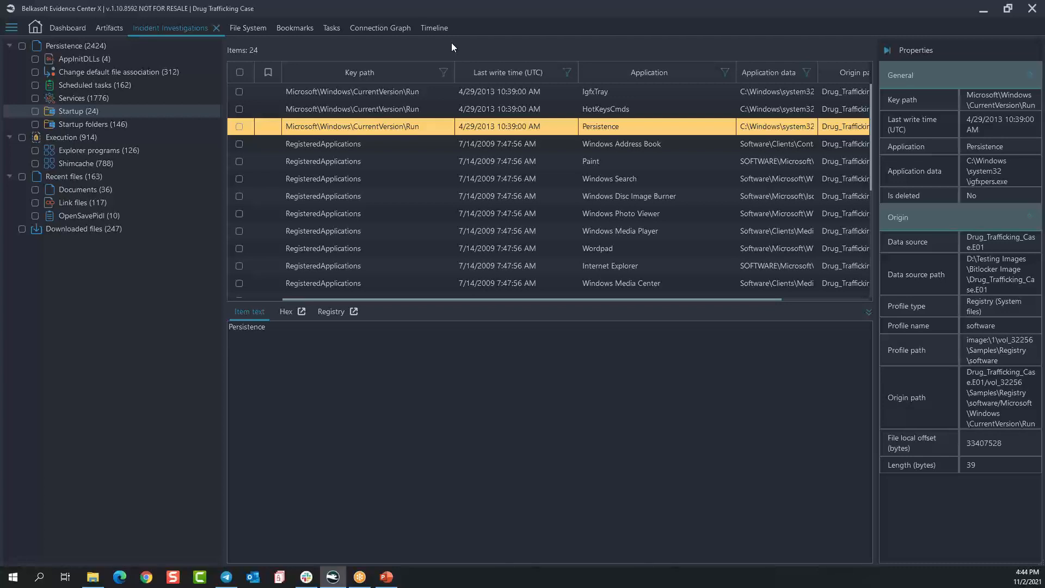
# Step: Examine the Explorer programs, OpenSavePidl and Link files categories in Incident Investigations
pyautogui.click(99, 150)
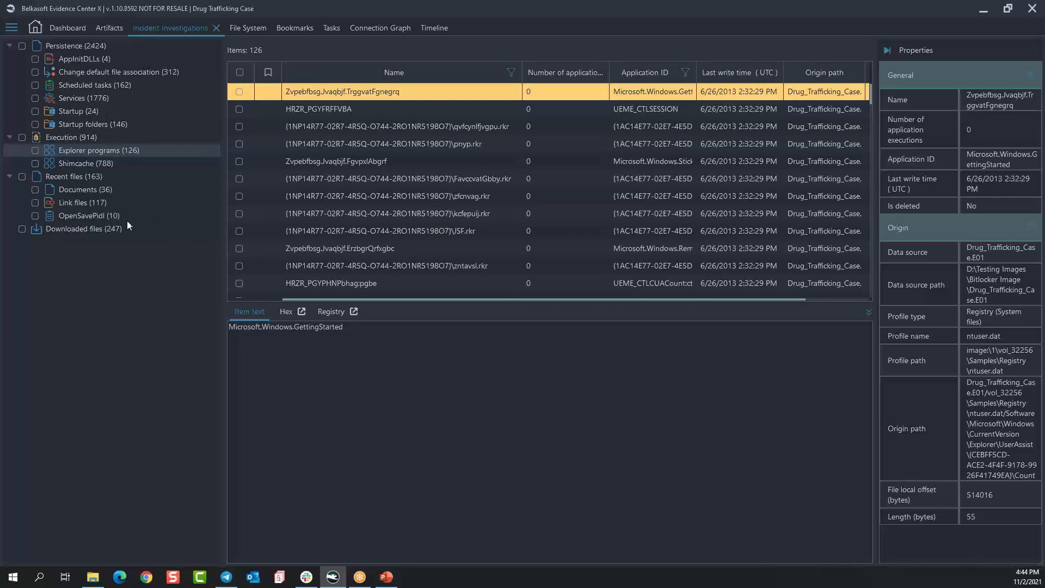
pyautogui.click(81, 216)
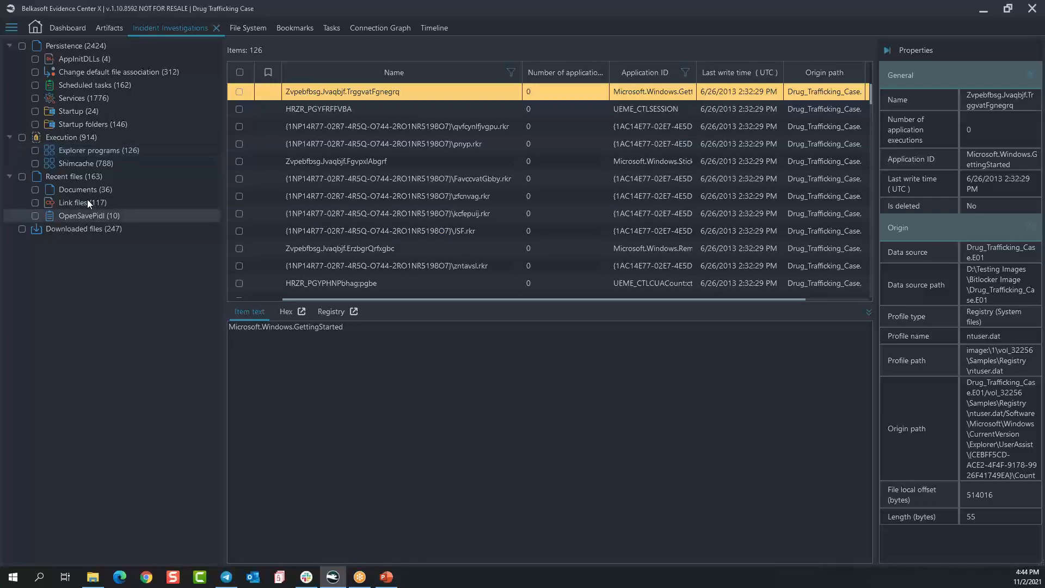
pyautogui.click(82, 202)
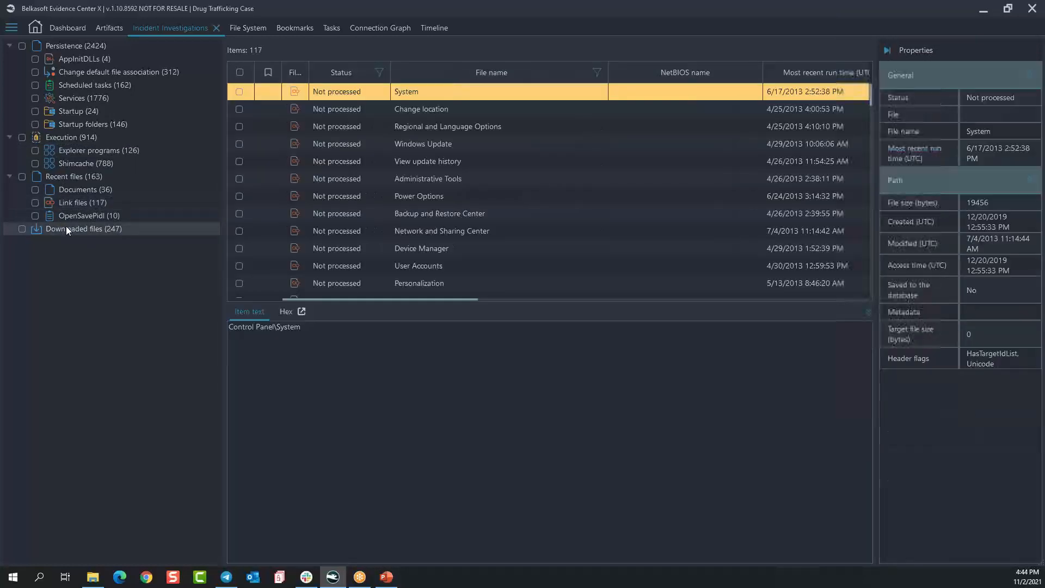
# Step: List the downloaded files and narrow the Type and File name columns
pyautogui.click(67, 228)
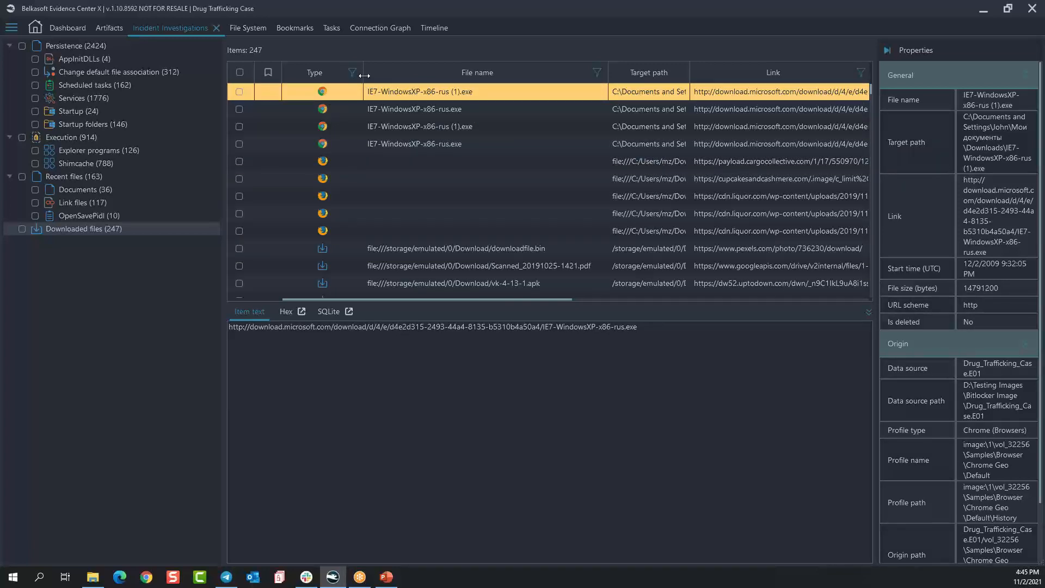
pyautogui.moveTo(364, 75); pyautogui.dragTo(329, 75)
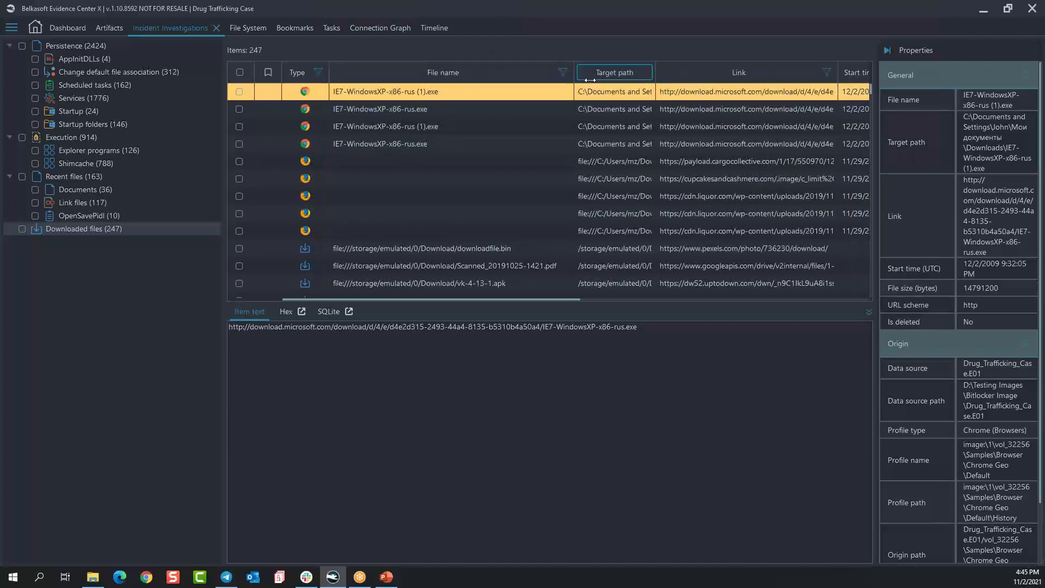
pyautogui.moveTo(590, 80); pyautogui.dragTo(525, 80)
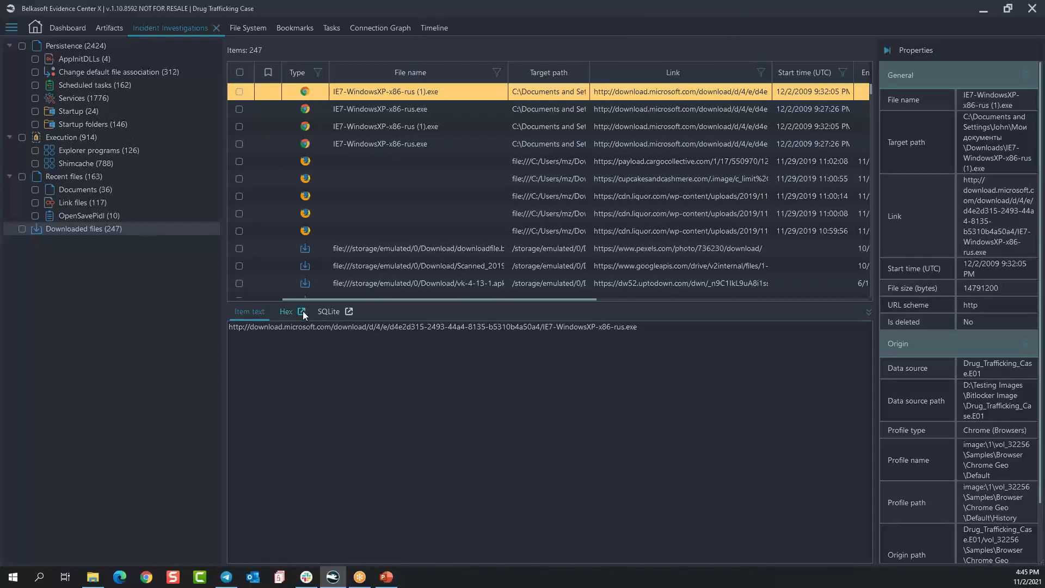
# Step: Open the first download's source database in the SQLite Viewer and browse its meta, segment_usage and urls tables
pyautogui.click(325, 313)
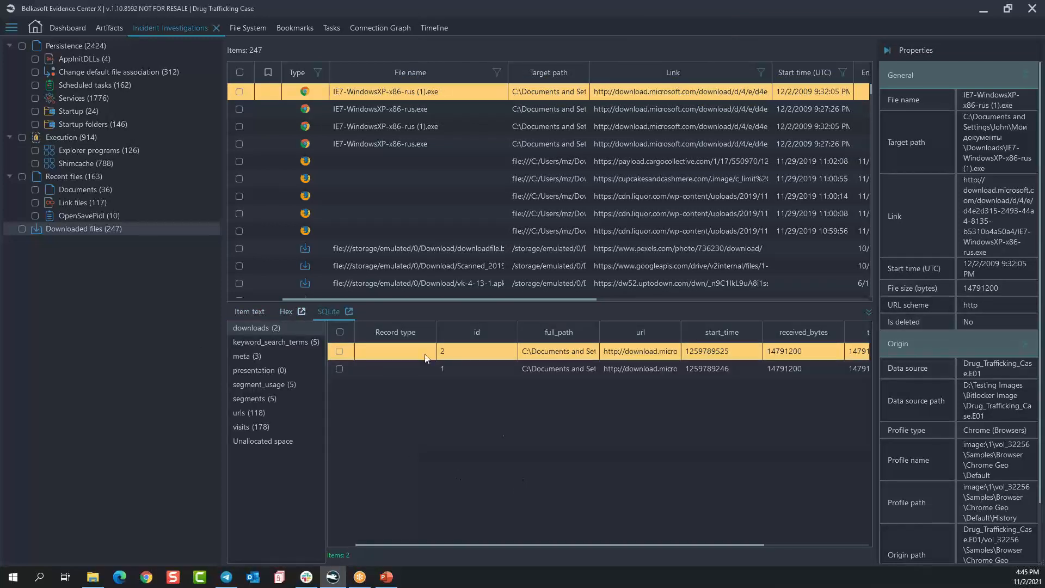
pyautogui.click(348, 312)
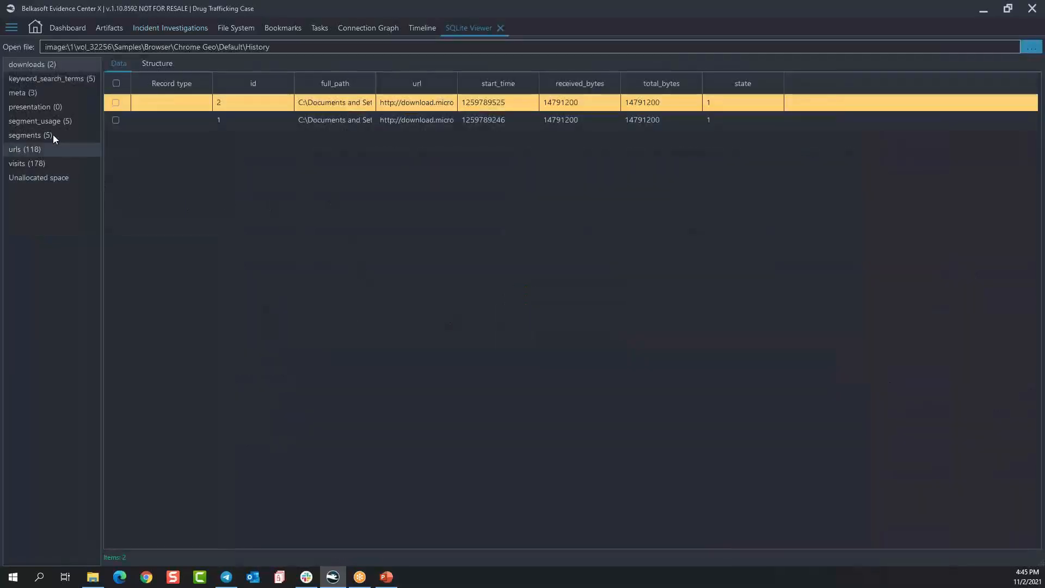
pyautogui.click(43, 98)
pyautogui.click(46, 119)
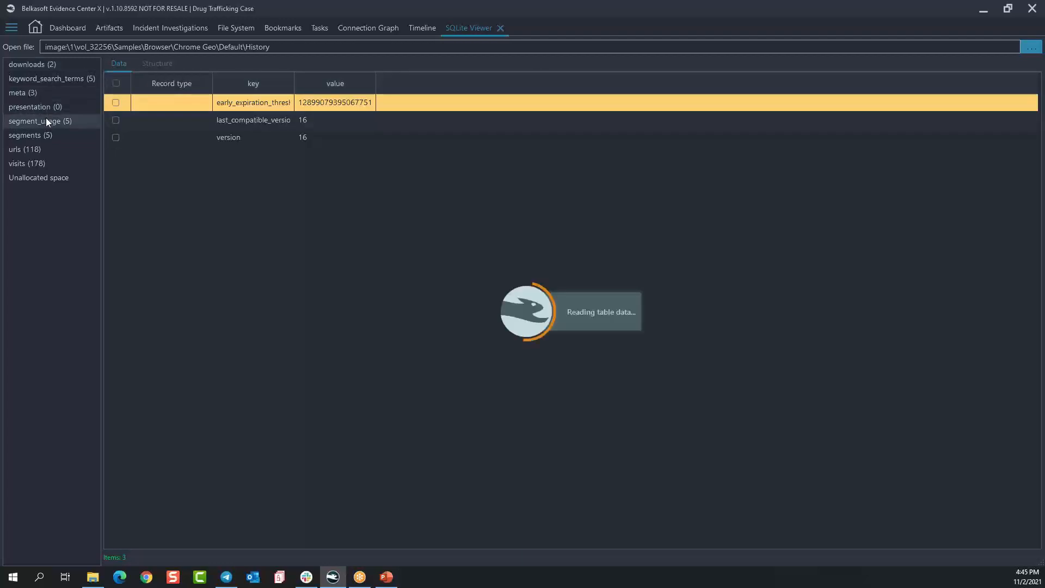
pyautogui.click(41, 147)
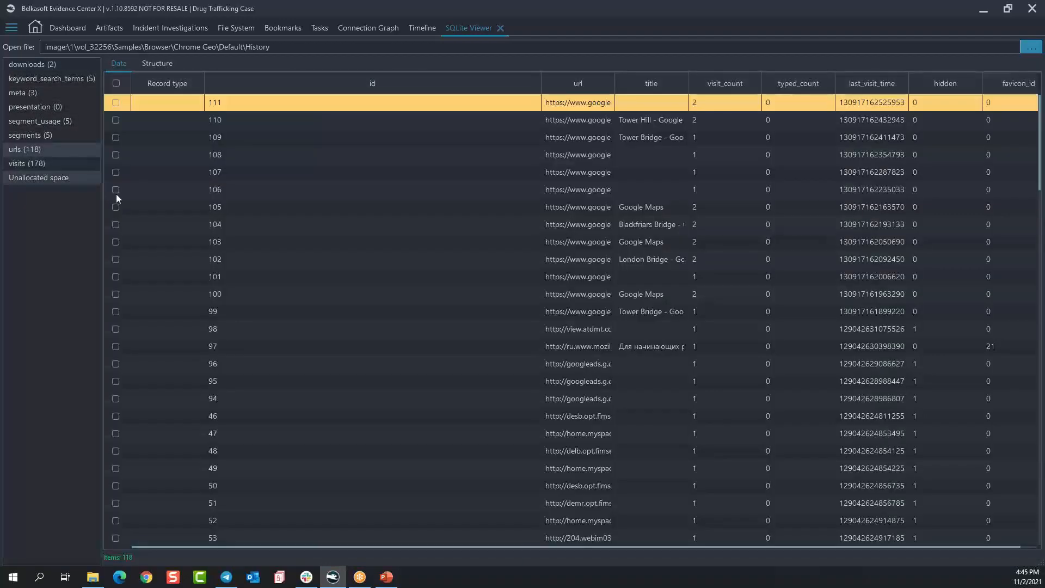
# Step: Narrow the id column and widen the url column of the urls table, view the table's structure, and close the SQLite Viewer
pyautogui.moveTo(543, 83); pyautogui.dragTo(279, 83)
pyautogui.moveTo(354, 80); pyautogui.dragTo(556, 83)
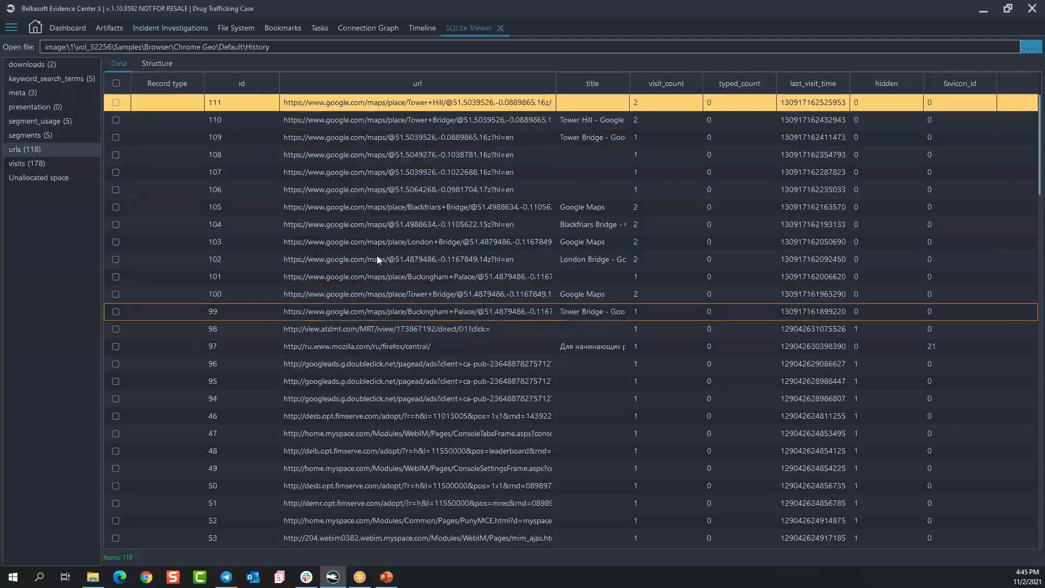
pyautogui.click(152, 64)
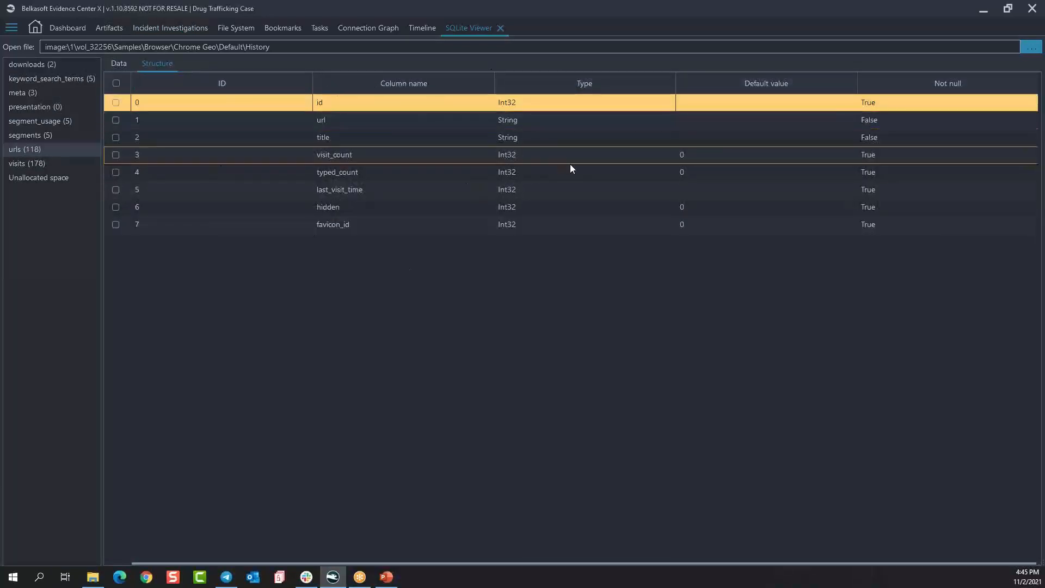
pyautogui.click(502, 27)
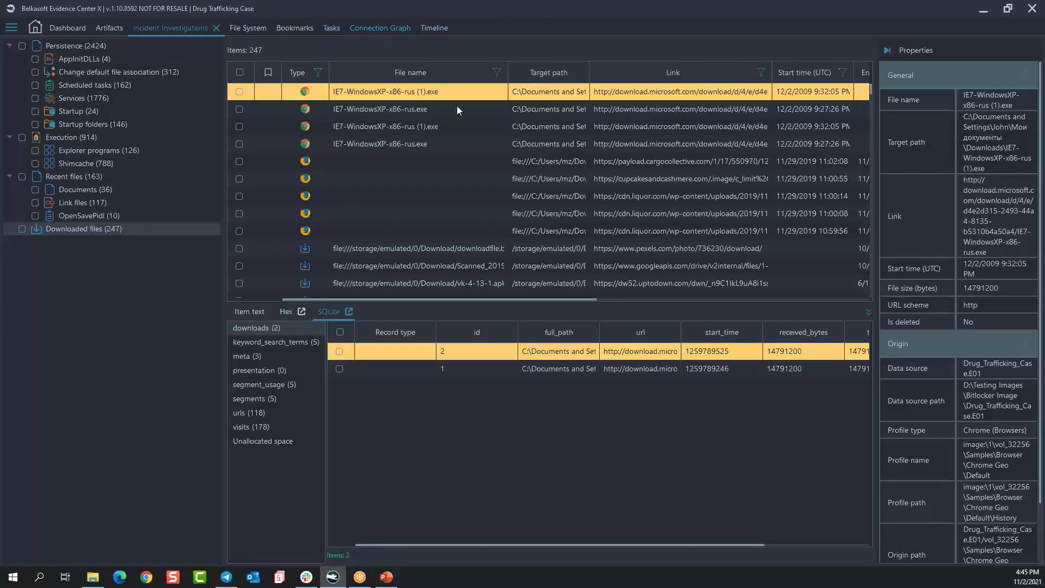
# Step: Open the Connection Graph, remove its filter to include all entities, and hide the entity labels
pyautogui.click(380, 27)
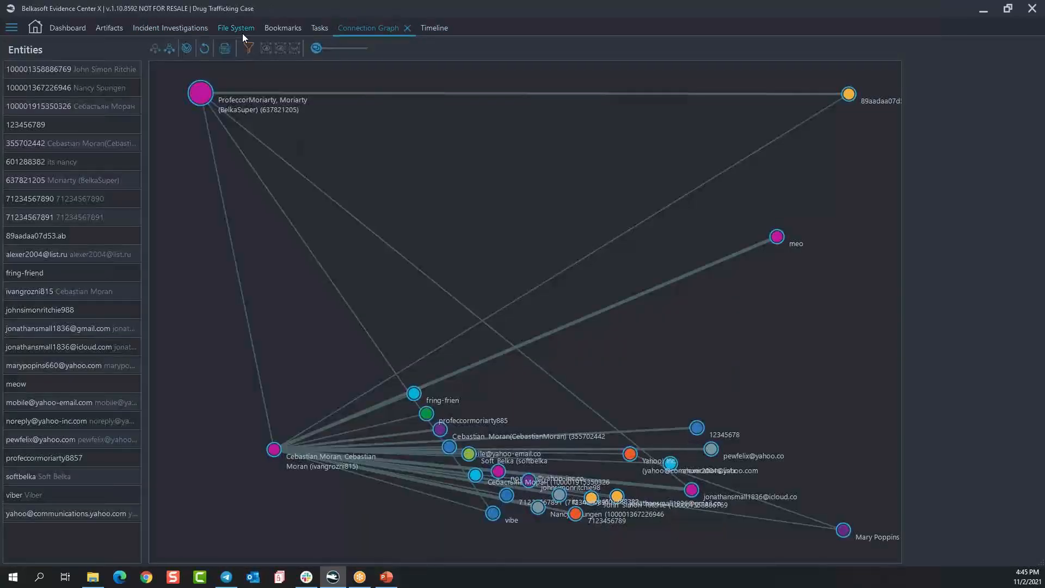
pyautogui.click(246, 47)
pyautogui.click(430, 390)
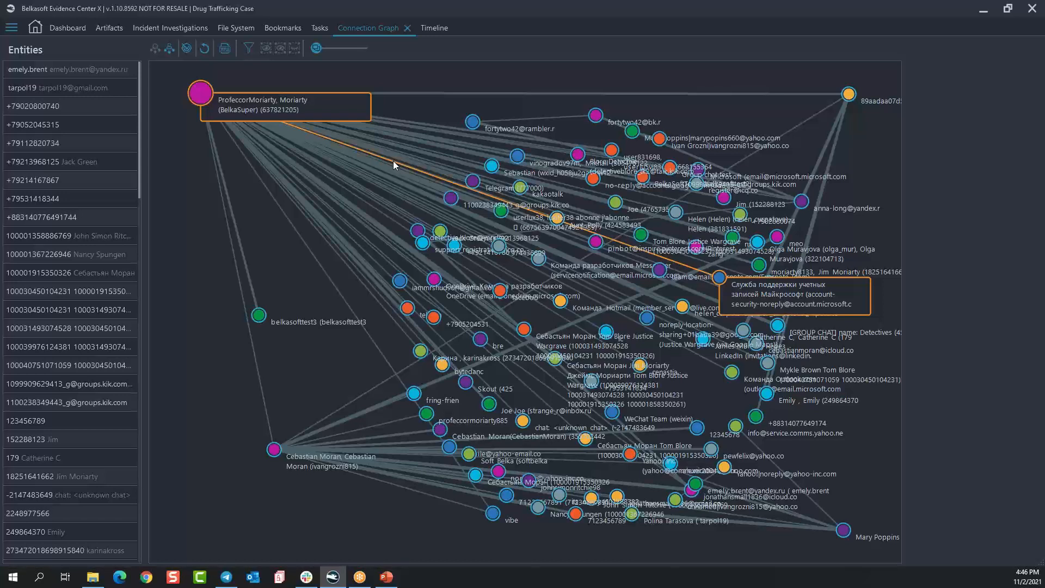
pyautogui.click(223, 51)
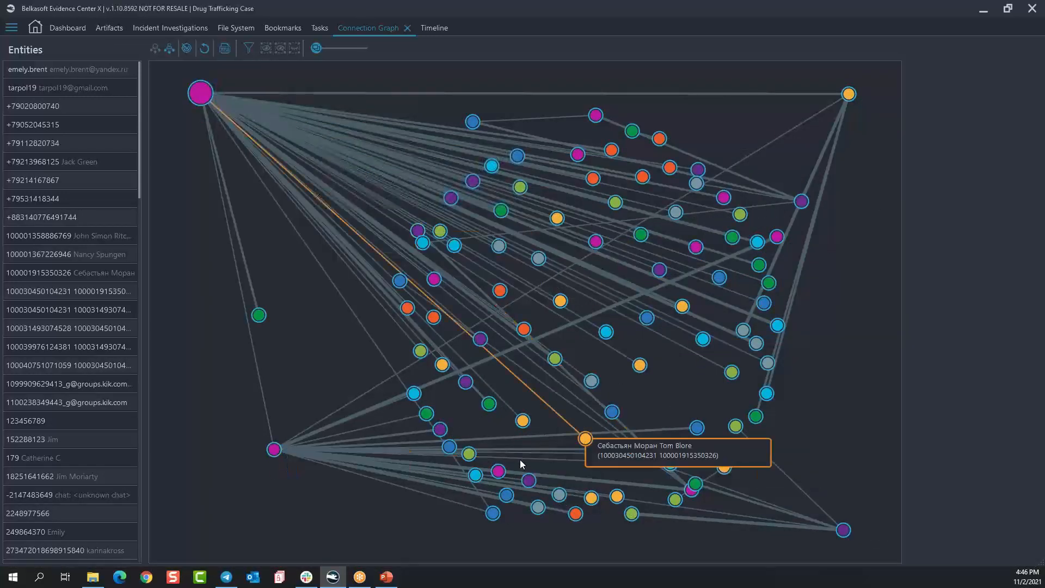
# Step: Select the magenta entity at the graph's lower left, widen its contacts list, and browse the contacts to the end and back
pyautogui.click(274, 452)
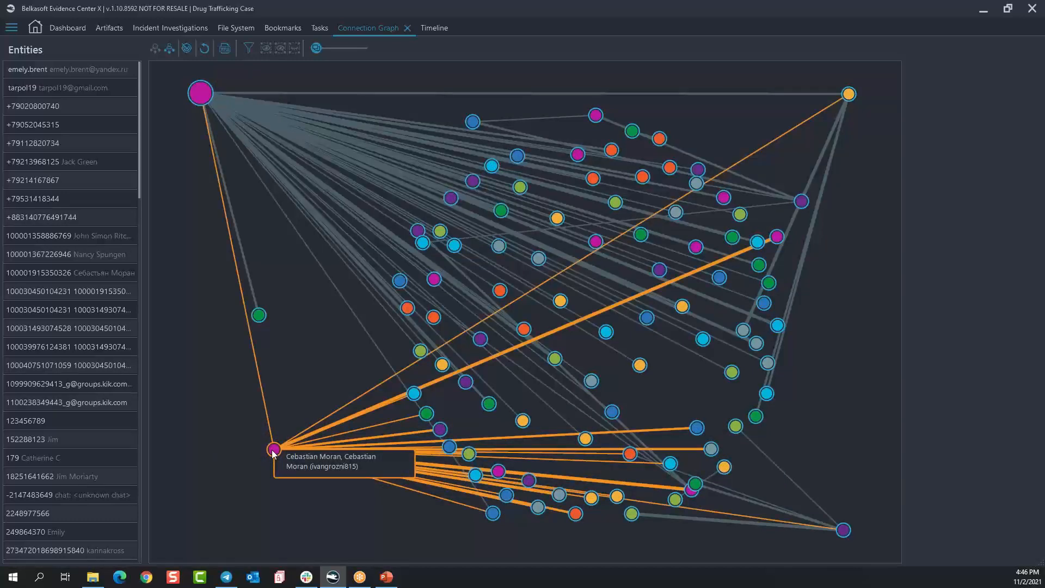
pyautogui.click(272, 450)
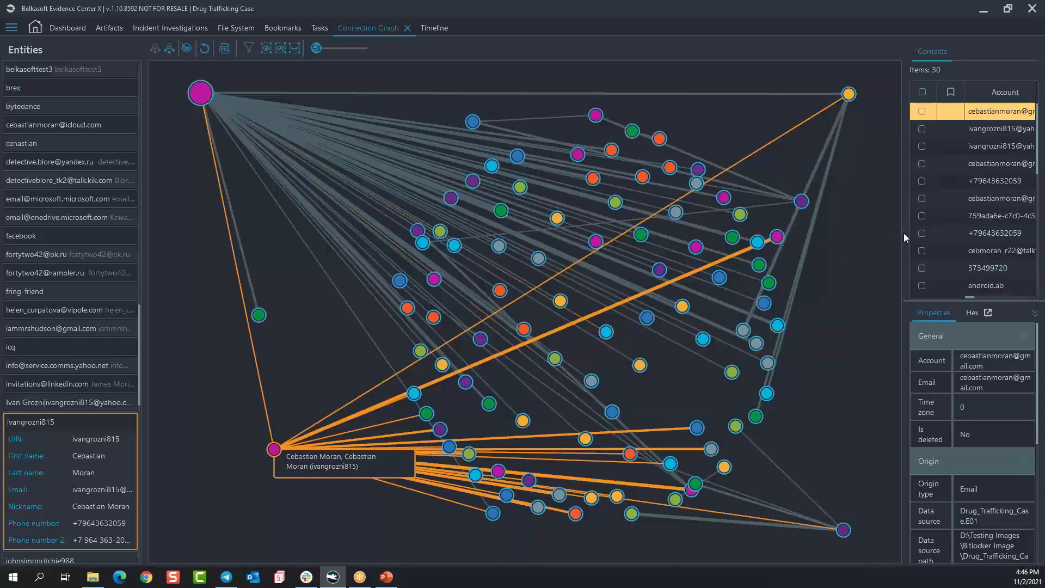
pyautogui.moveTo(904, 233); pyautogui.dragTo(657, 255)
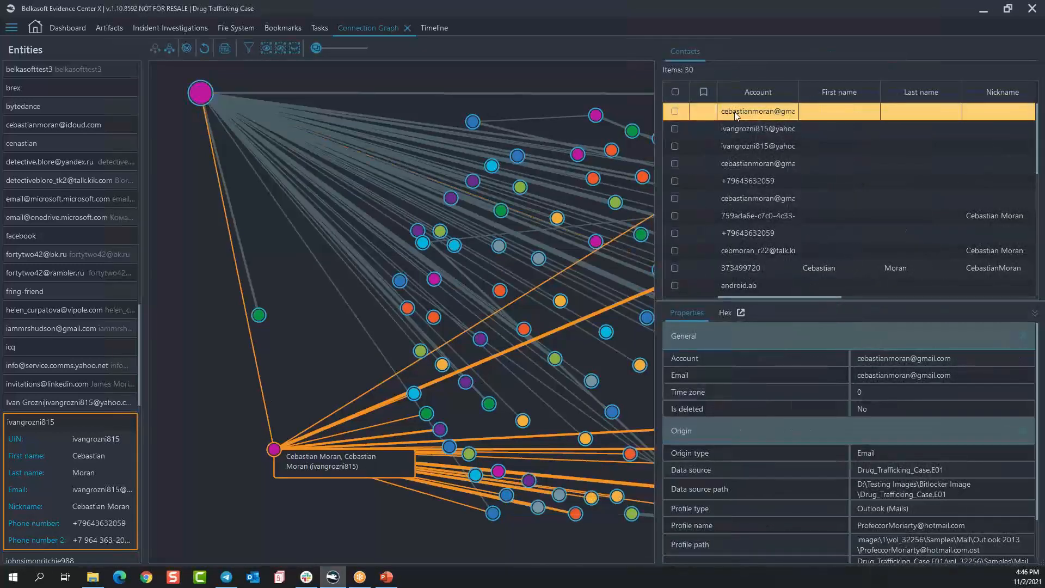
pyautogui.scroll(-1, 795, 197)
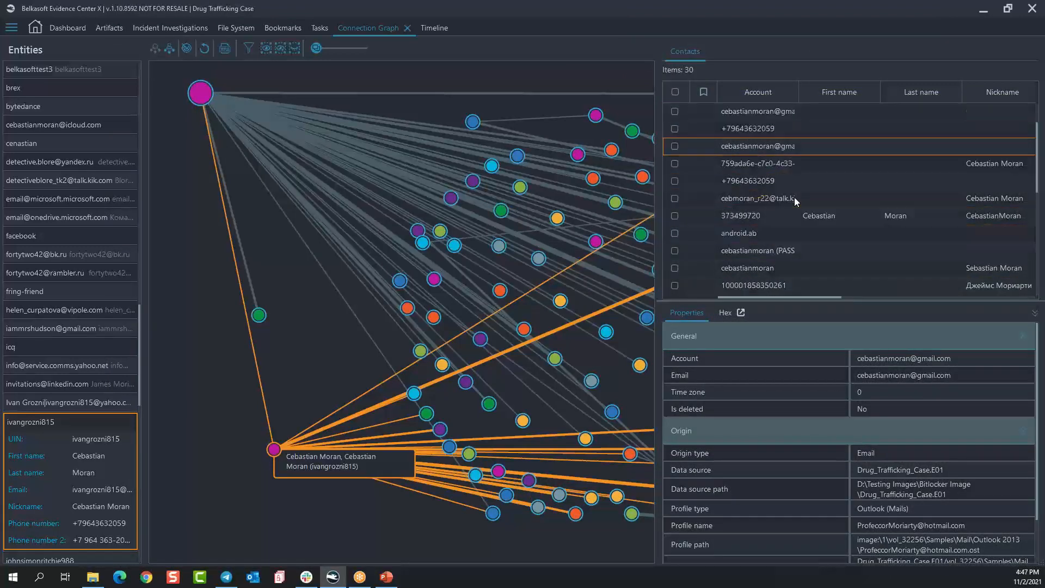
pyautogui.scroll(-5, 795, 197)
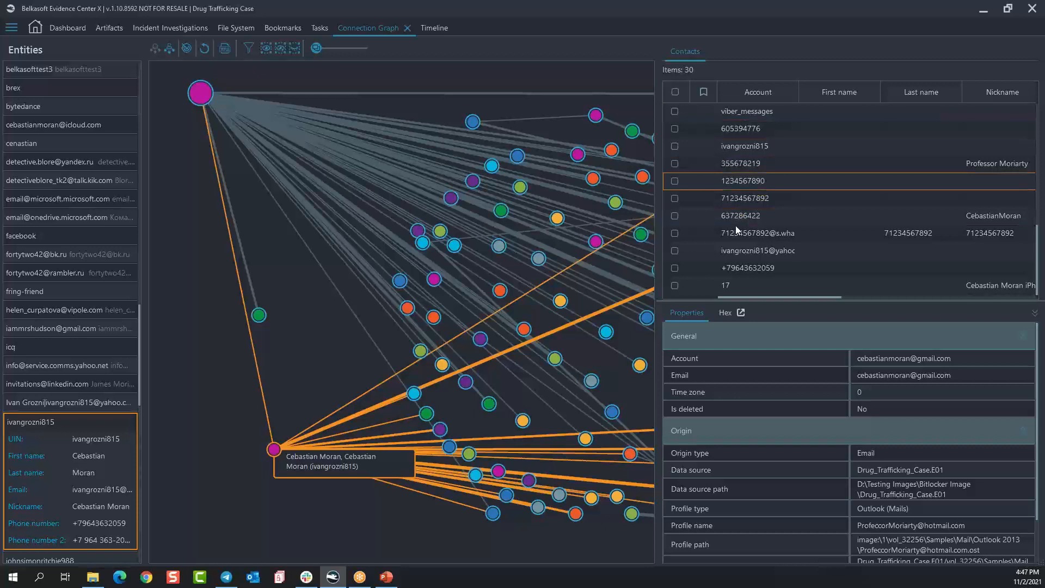
pyautogui.scroll(6, 749, 255)
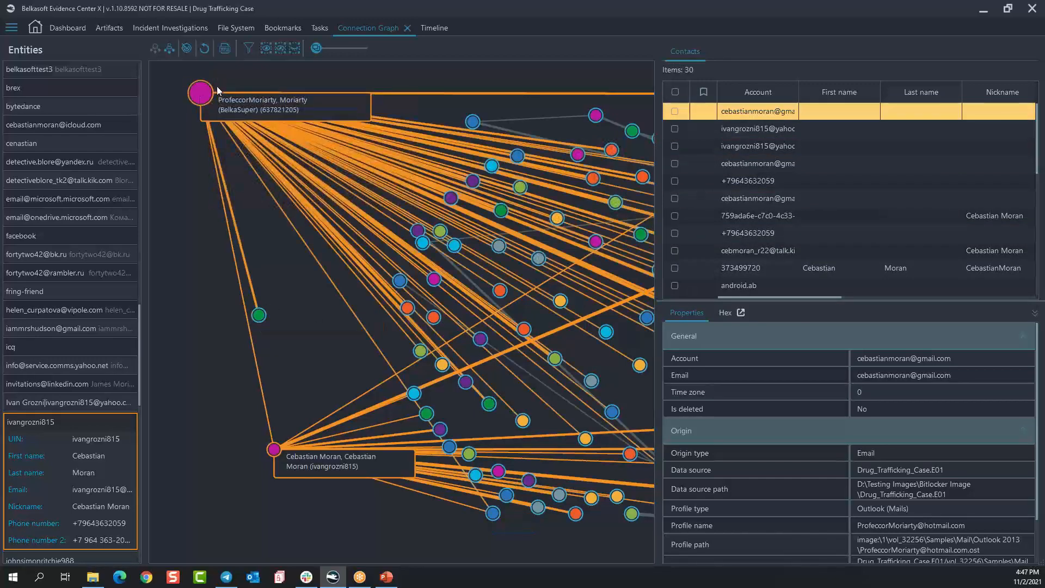
# Step: Filter the graph to its strongest connections, leaving four entities, and widen the graph area
pyautogui.moveTo(314, 48); pyautogui.dragTo(318, 50)
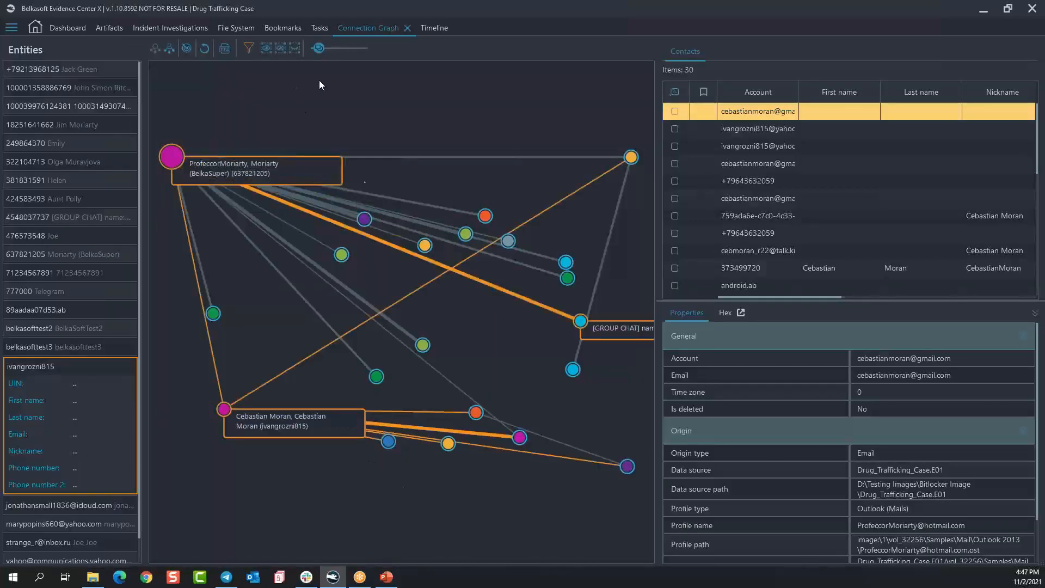
pyautogui.moveTo(322, 48); pyautogui.dragTo(332, 49)
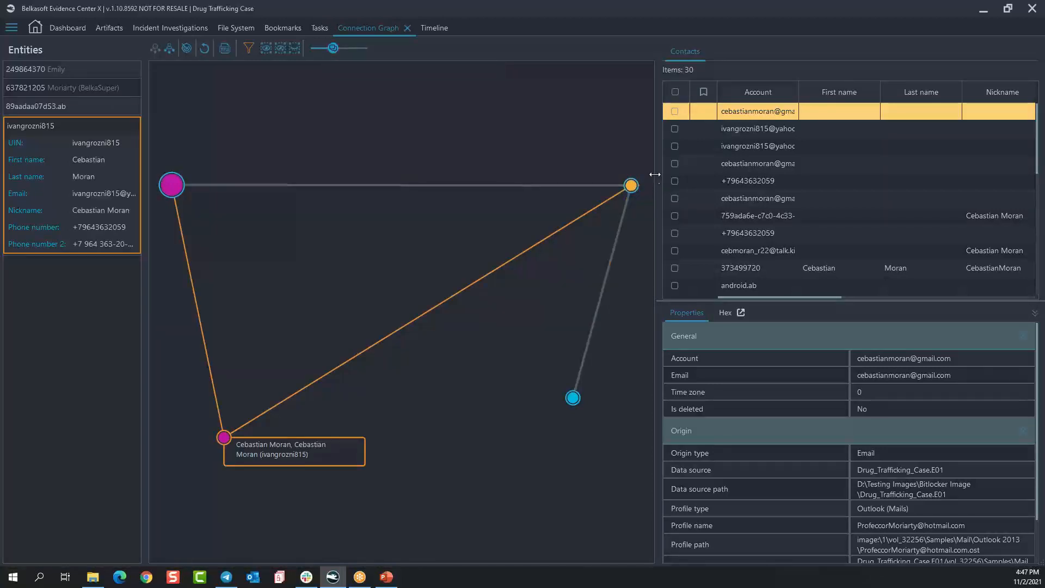
pyautogui.moveTo(656, 174); pyautogui.dragTo(800, 172)
# Step: Inspect the largest magenta entity's contacts, and select the link between it and the lower-left magenta entity to list their communications
pyautogui.moveTo(633, 185)
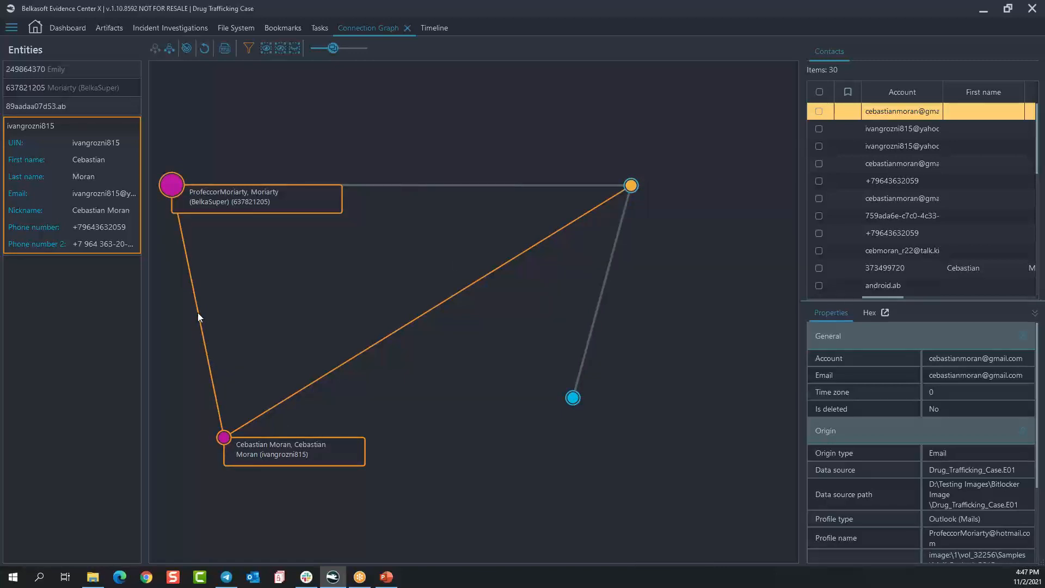
pyautogui.click(171, 188)
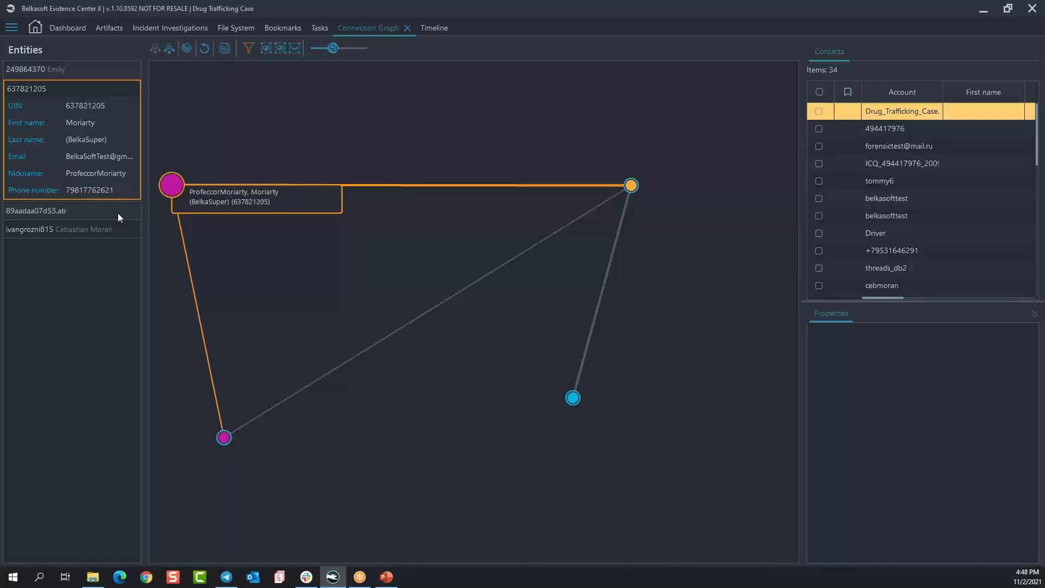
pyautogui.moveTo(194, 298)
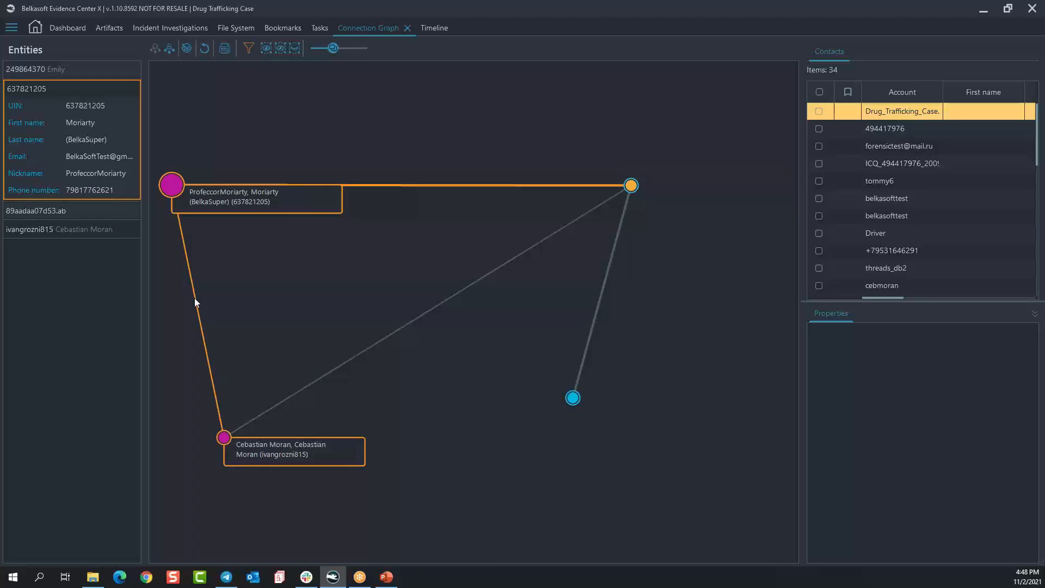
pyautogui.click(195, 298)
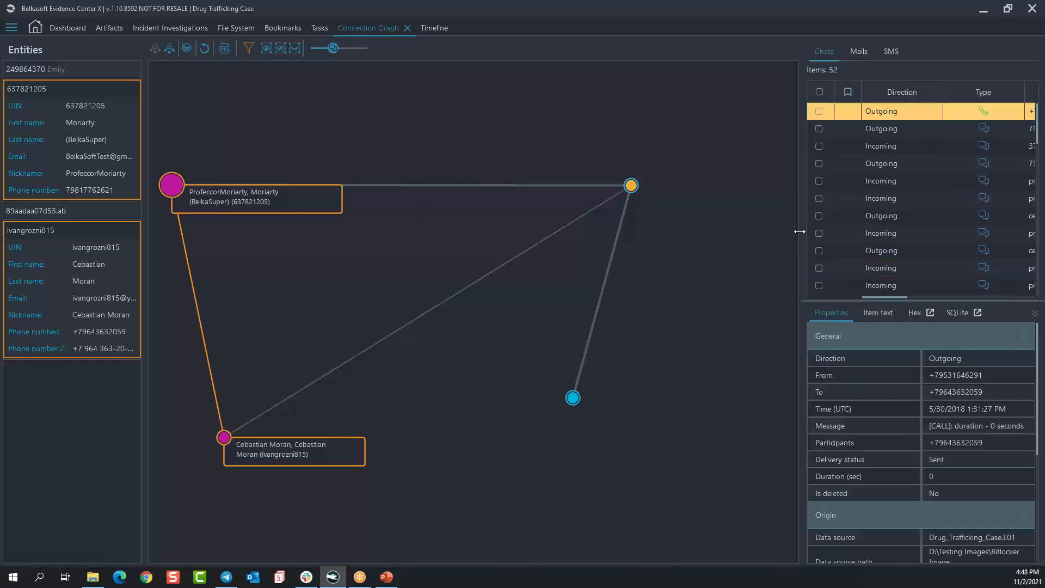
# Step: Widen the communications list and examine the first chat item's text, hex and SQLite data
pyautogui.moveTo(800, 231); pyautogui.dragTo(662, 232)
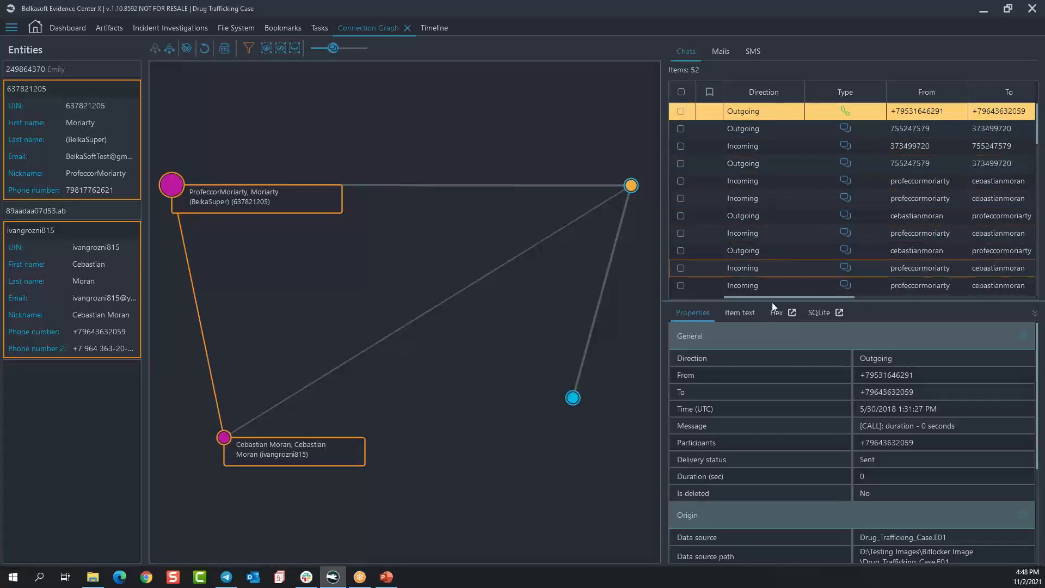
pyautogui.click(738, 314)
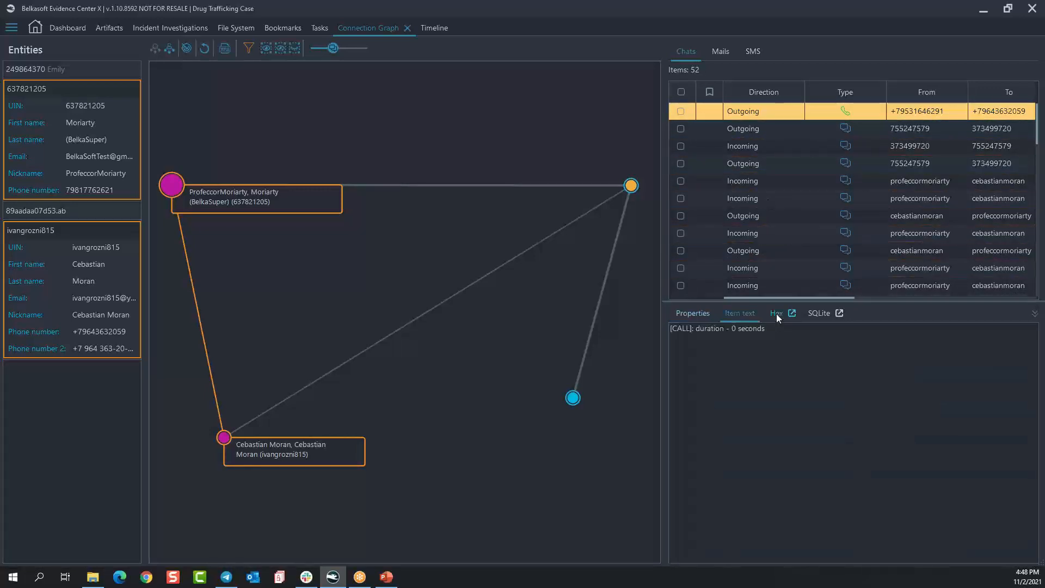
pyautogui.click(777, 313)
pyautogui.click(819, 313)
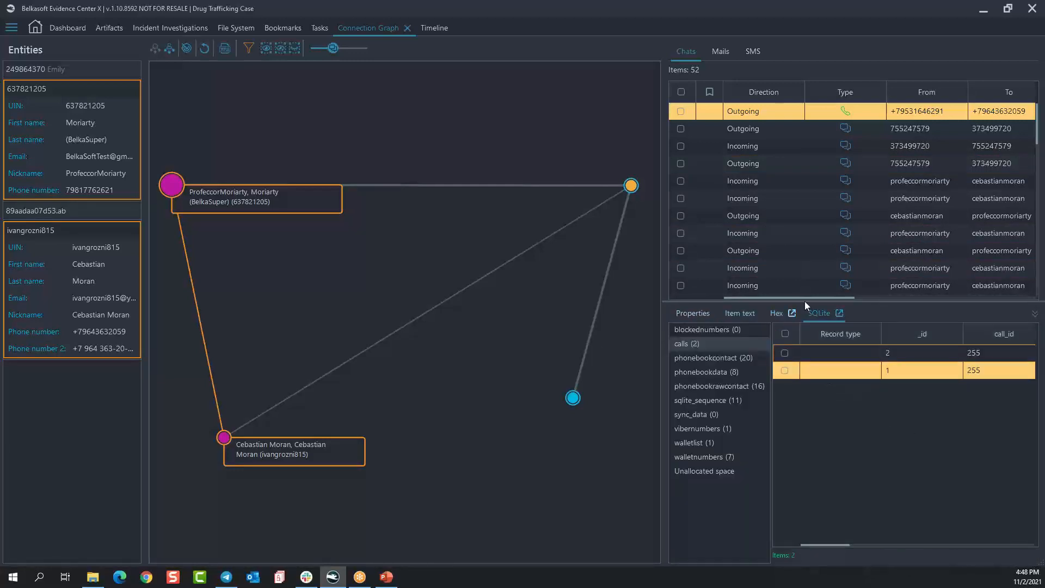
# Step: Check all chats between the two magenta entities and review the actions available for the checked items
pyautogui.click(680, 91)
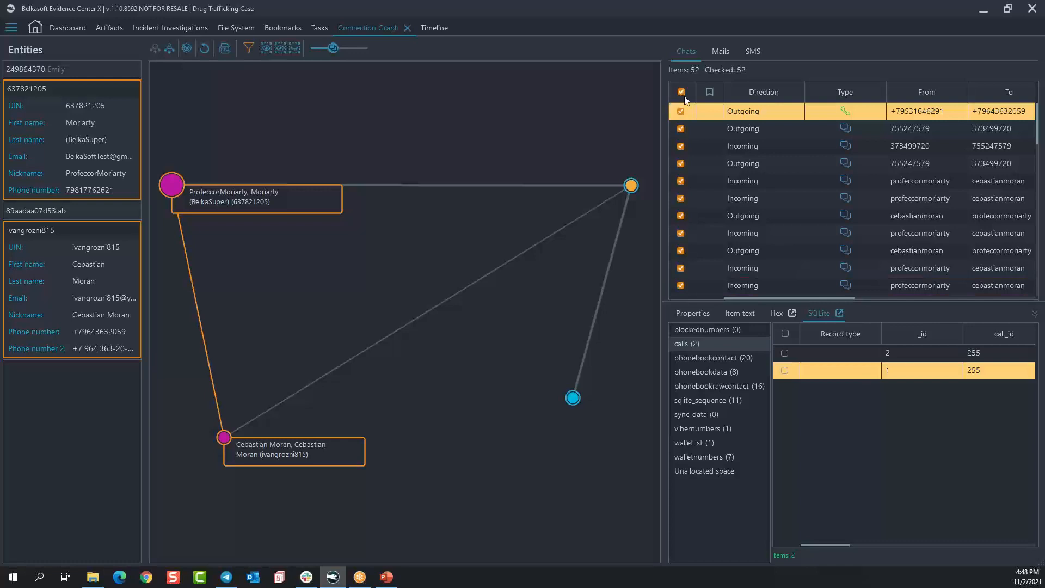
pyautogui.rightClick(690, 116)
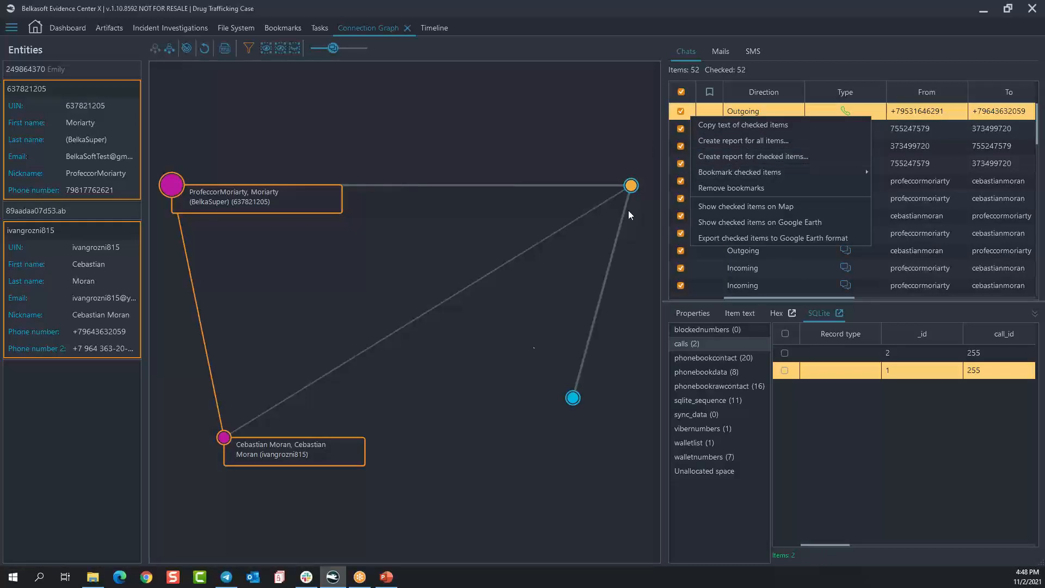
pyautogui.click(473, 223)
# Step: Review the graph's report option, show the entity labels again, and reselect the link between the two magenta entities
pyautogui.rightClick(442, 234)
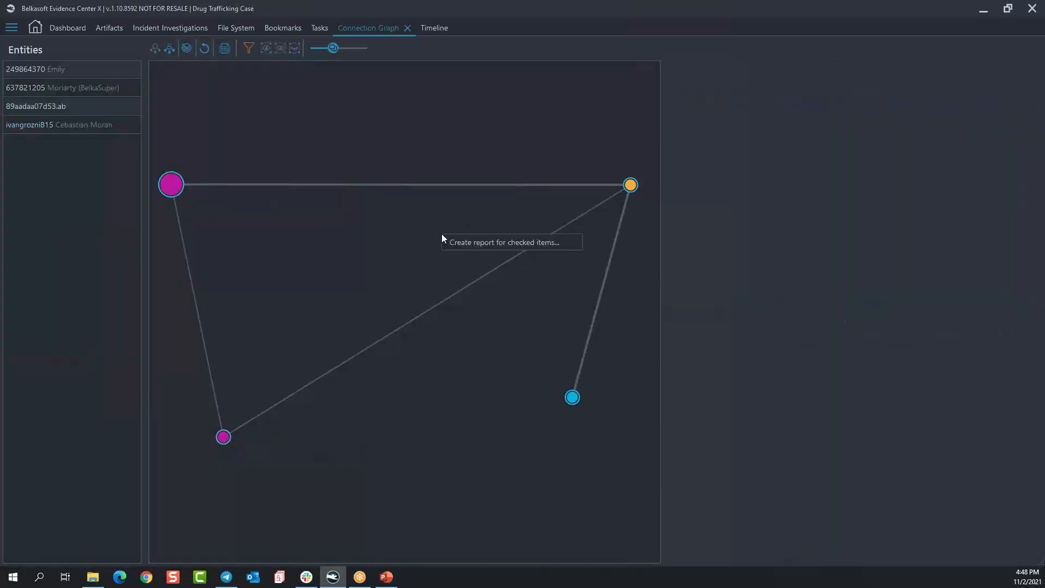
pyautogui.click(335, 148)
pyautogui.click(225, 48)
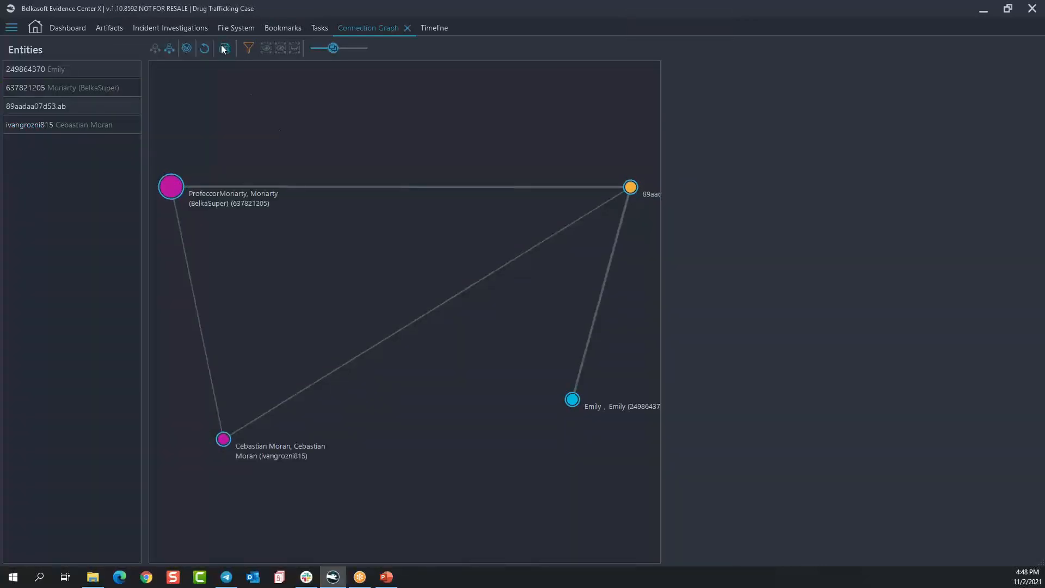
pyautogui.rightClick(361, 246)
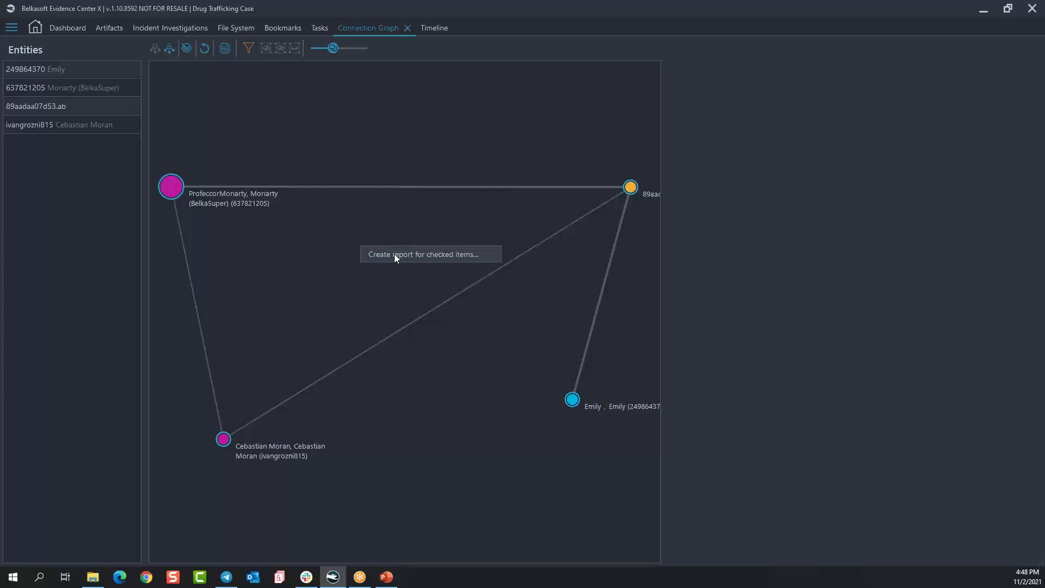
pyautogui.click(437, 155)
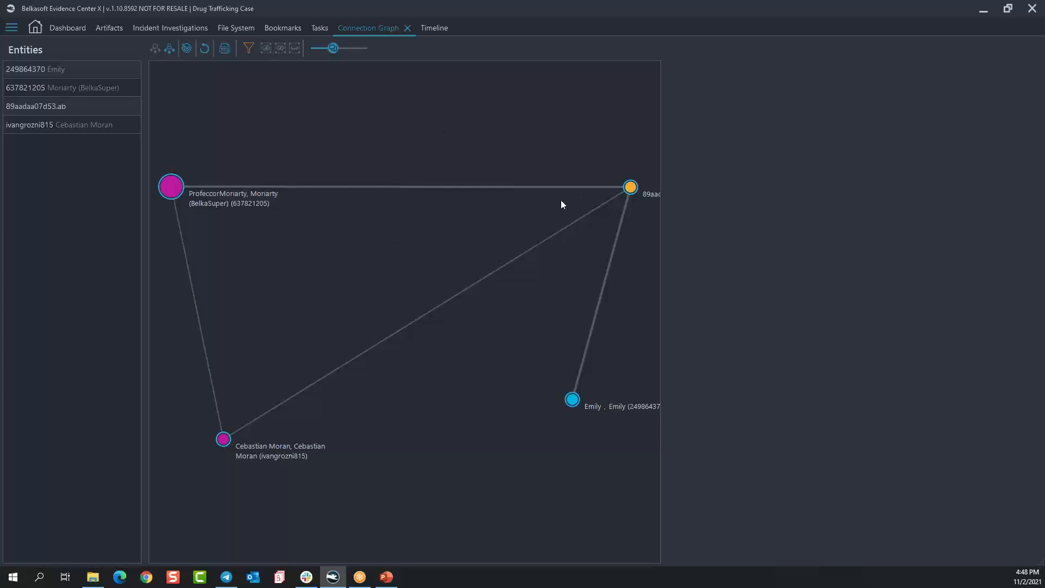
pyautogui.click(186, 265)
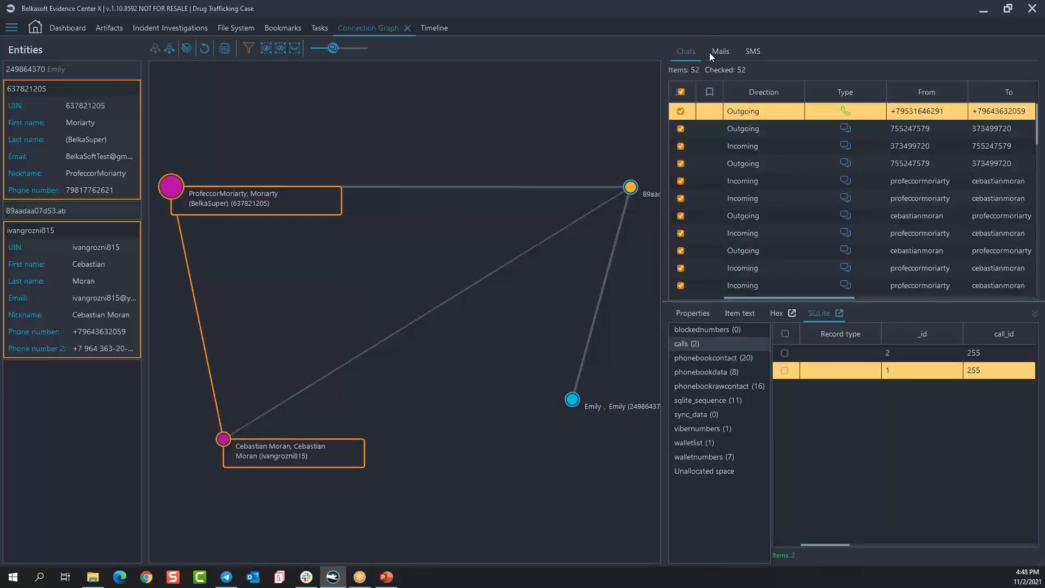
# Step: View the mails and SMS between the two magenta entities, and lower the graph's communications threshold to its minimum
pyautogui.click(723, 50)
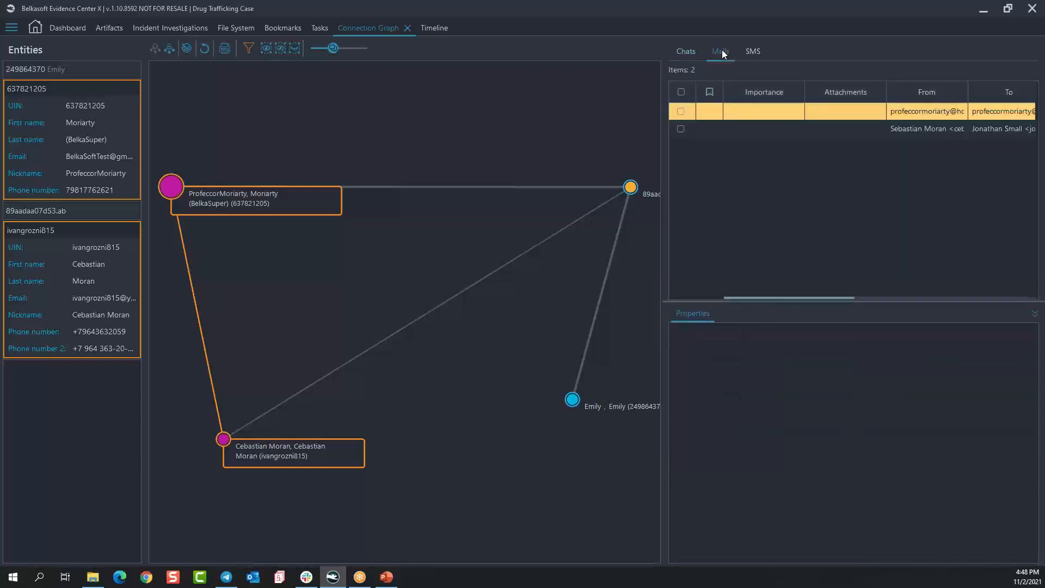
pyautogui.click(757, 49)
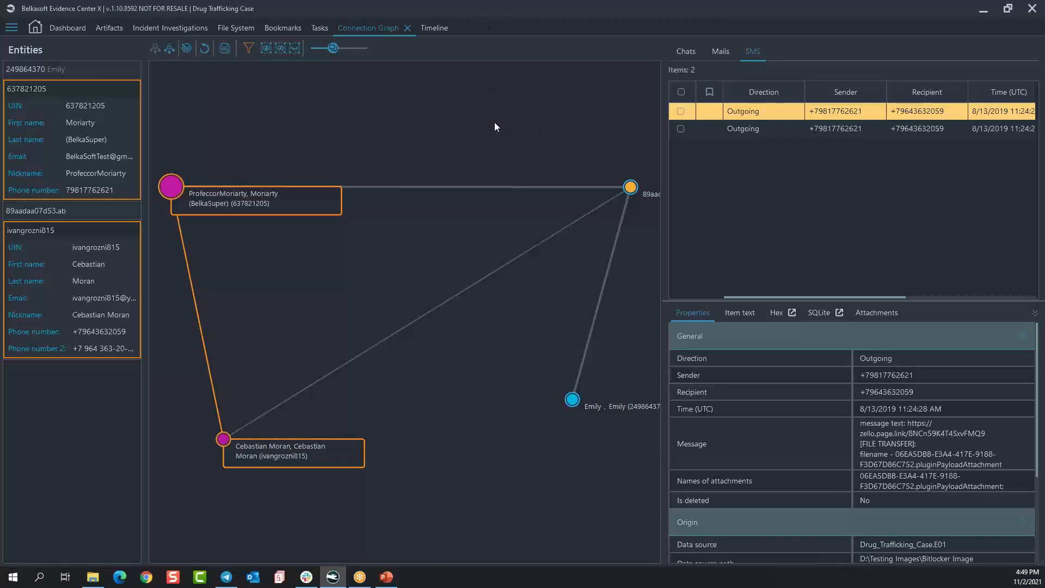
pyautogui.moveTo(333, 52)
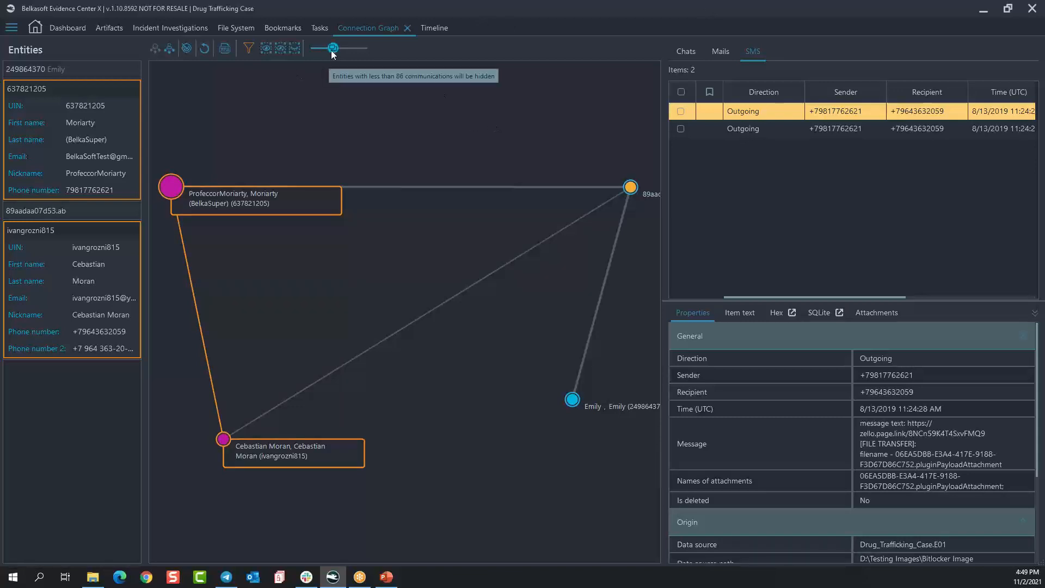
pyautogui.moveTo(328, 50); pyautogui.dragTo(315, 49)
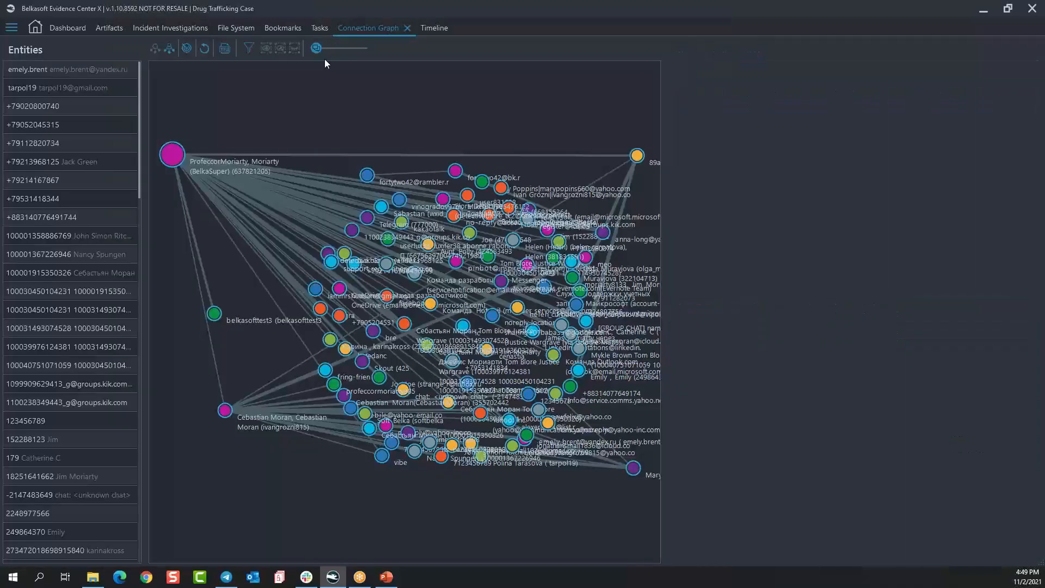
# Step: Hide the entity labels, isolate the lower-right purple entity with its linked entities in a widened graph, and reset the graph filter
pyautogui.click(223, 50)
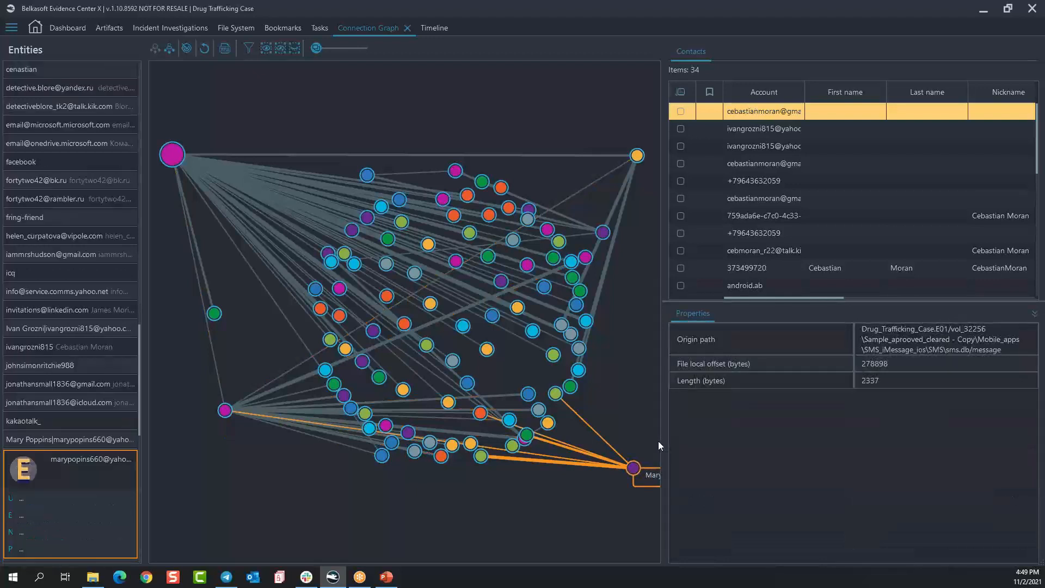
pyautogui.moveTo(663, 438); pyautogui.dragTo(831, 433)
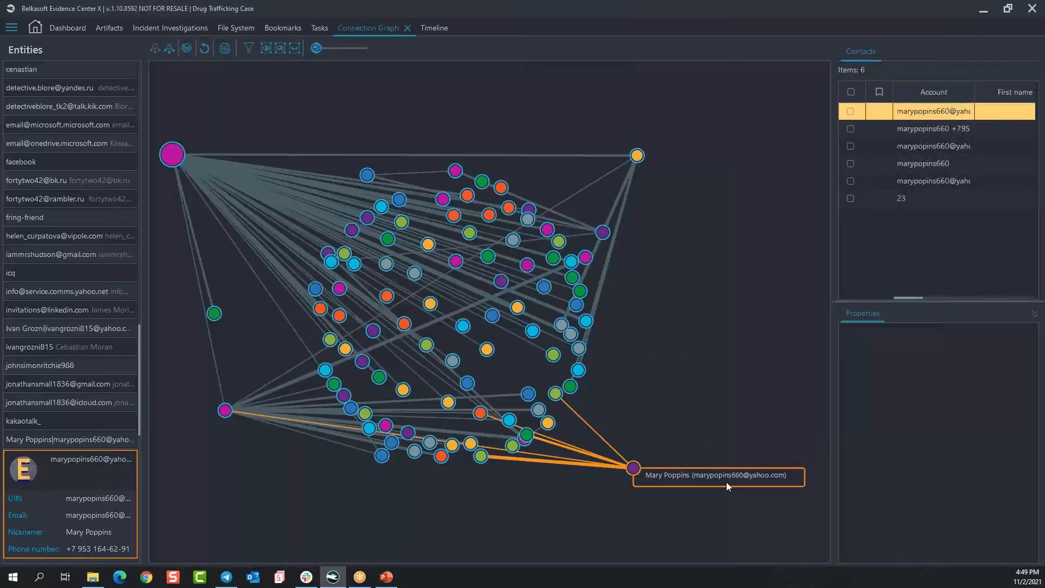
pyautogui.click(281, 50)
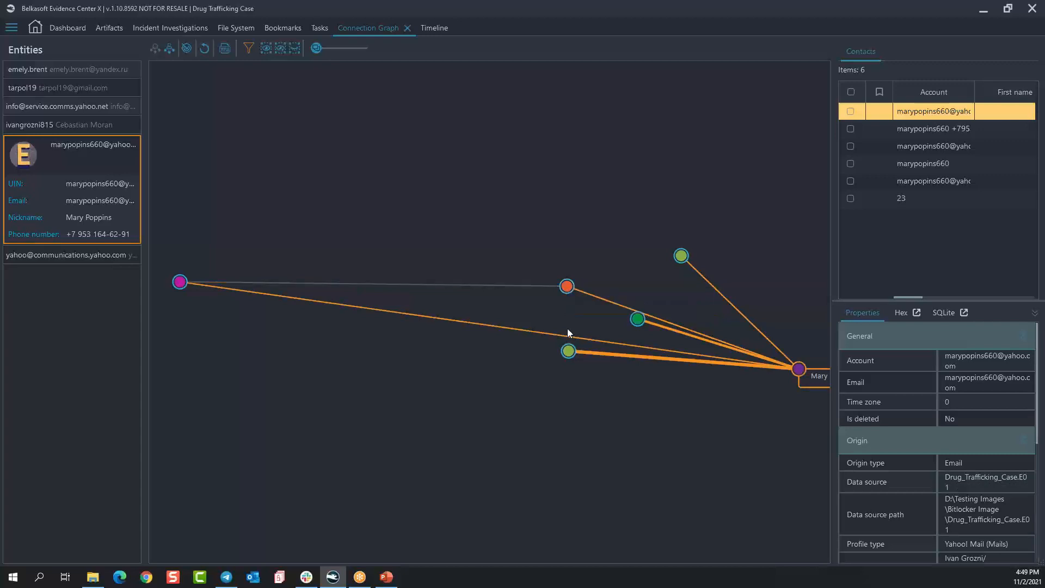
pyautogui.click(247, 50)
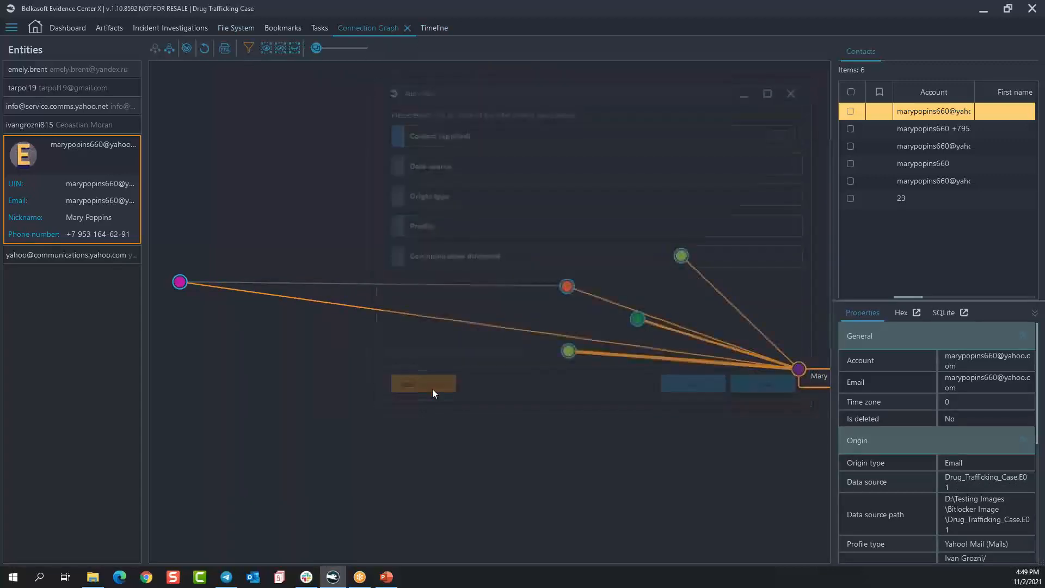
pyautogui.click(432, 388)
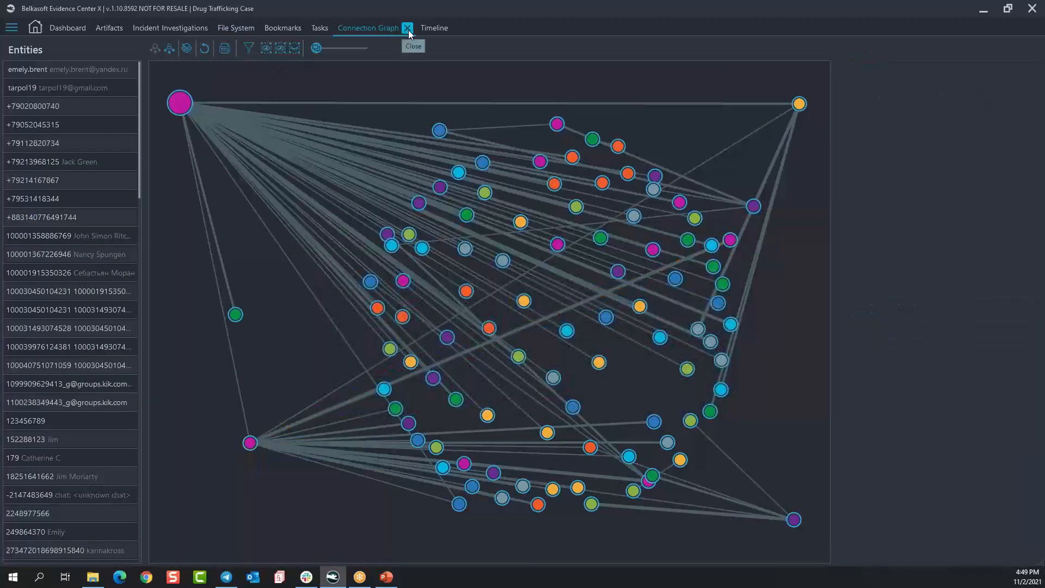
# Step: Open the Timeline as a chart and narrow its range to about 2014 through 2019
pyautogui.click(426, 27)
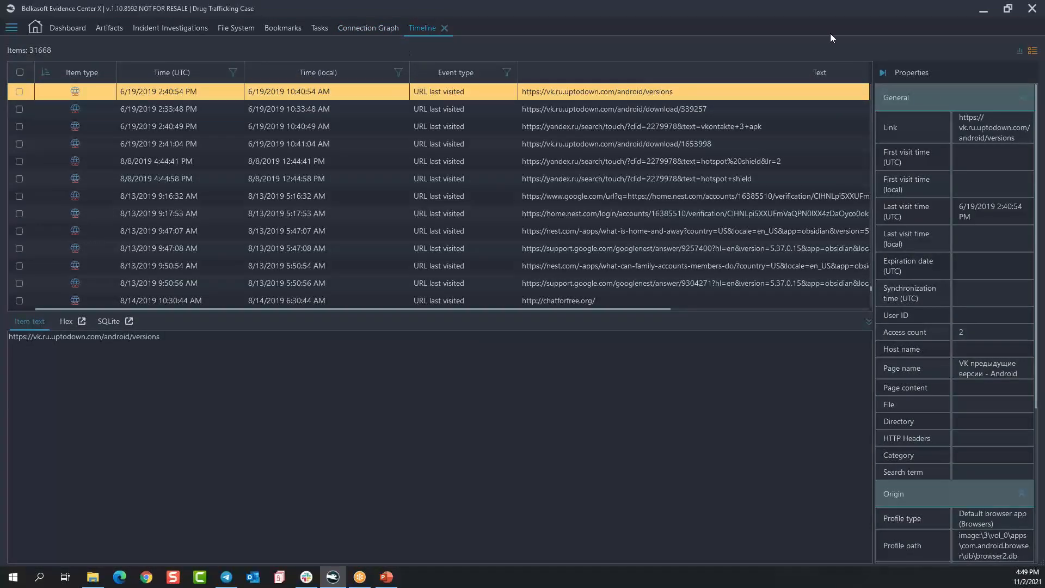
pyautogui.click(1021, 51)
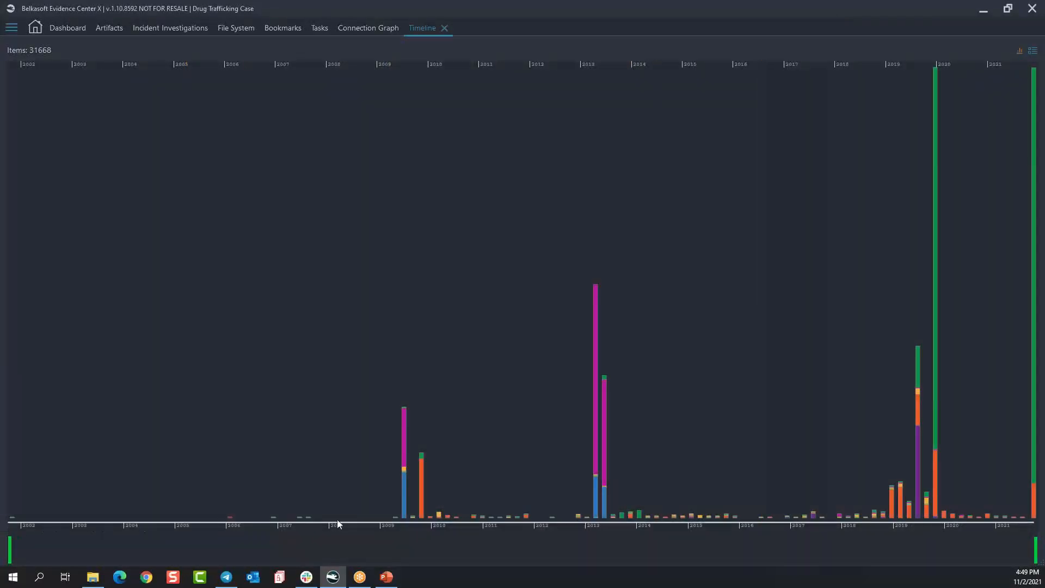
pyautogui.scroll(5, 877, 488)
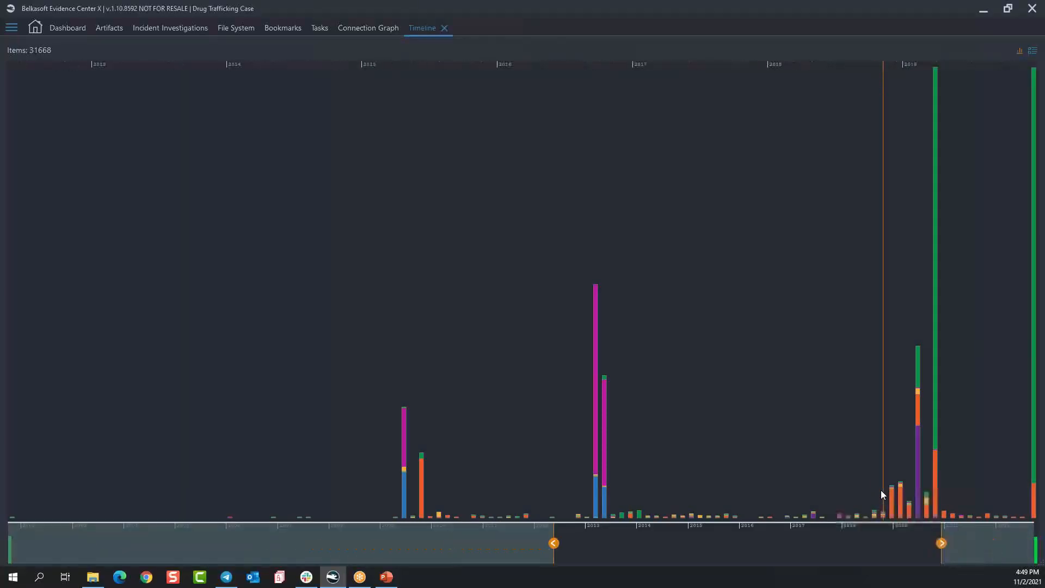
pyautogui.scroll(2, 879, 491)
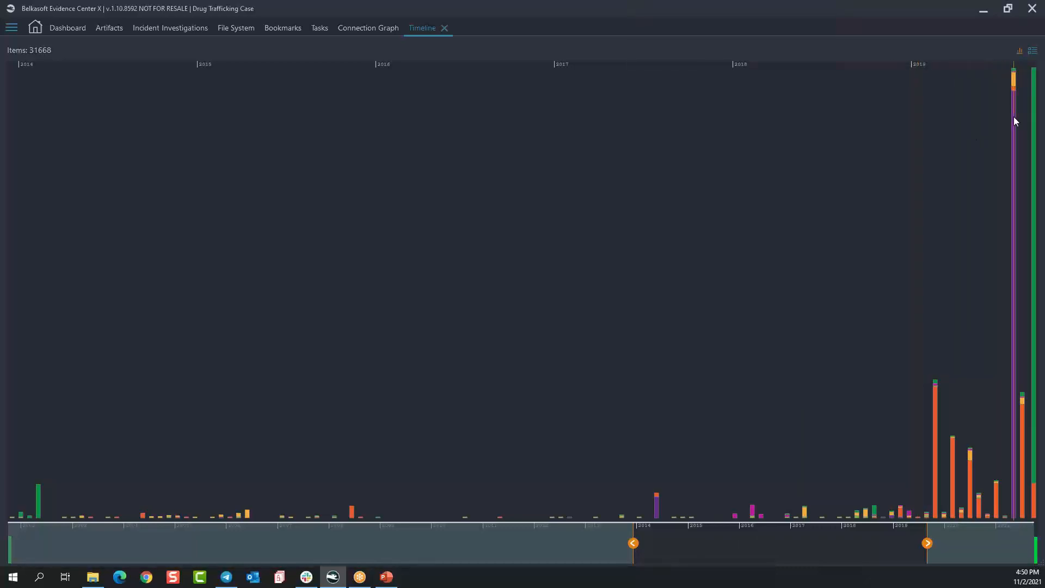
# Step: List the events in the orange late-March 2019 bar and open its Telegram login SMS among the artifacts
pyautogui.moveTo(1014, 117)
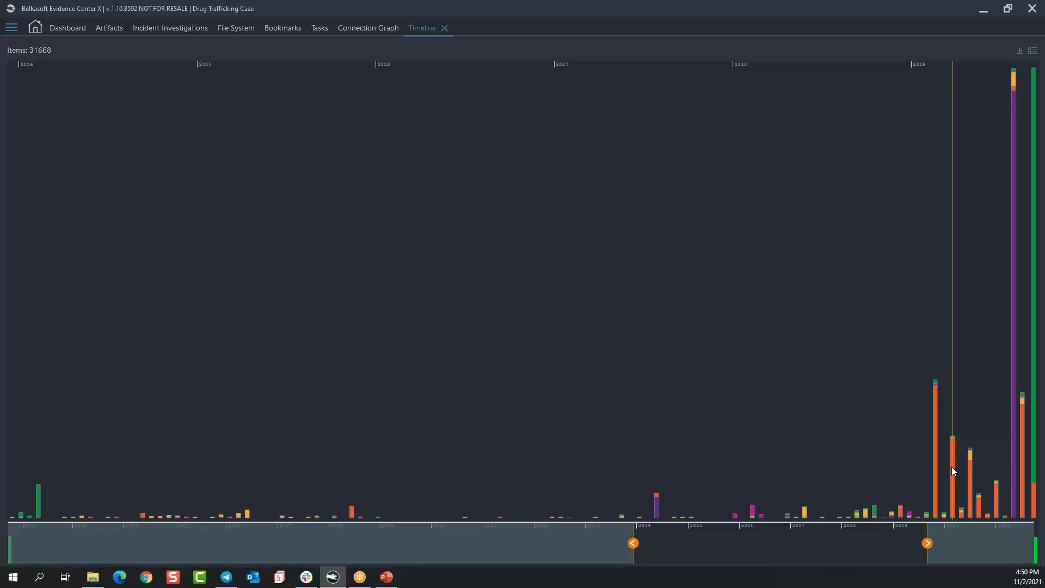
pyautogui.moveTo(952, 467)
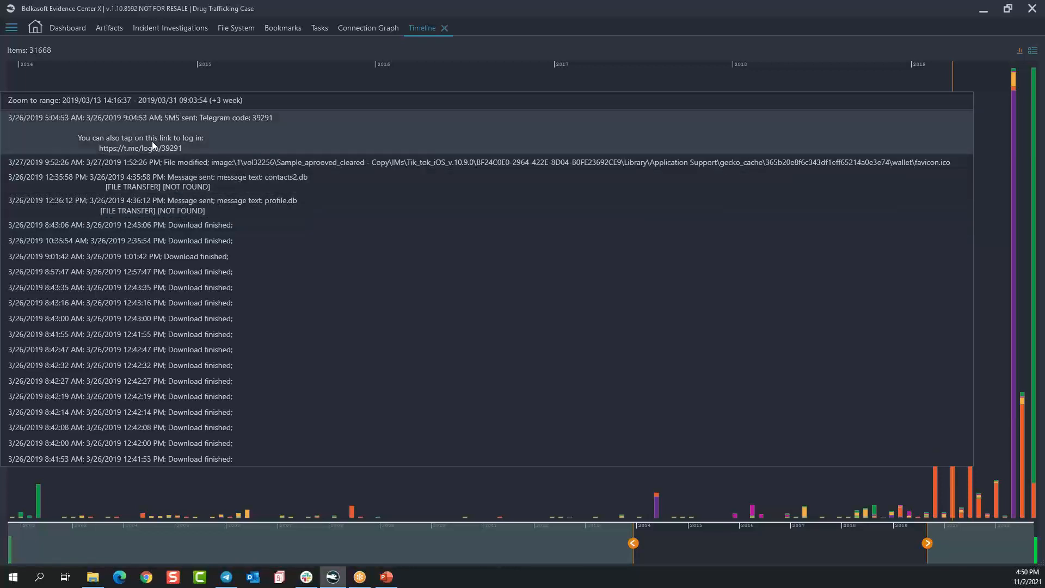
pyautogui.click(152, 141)
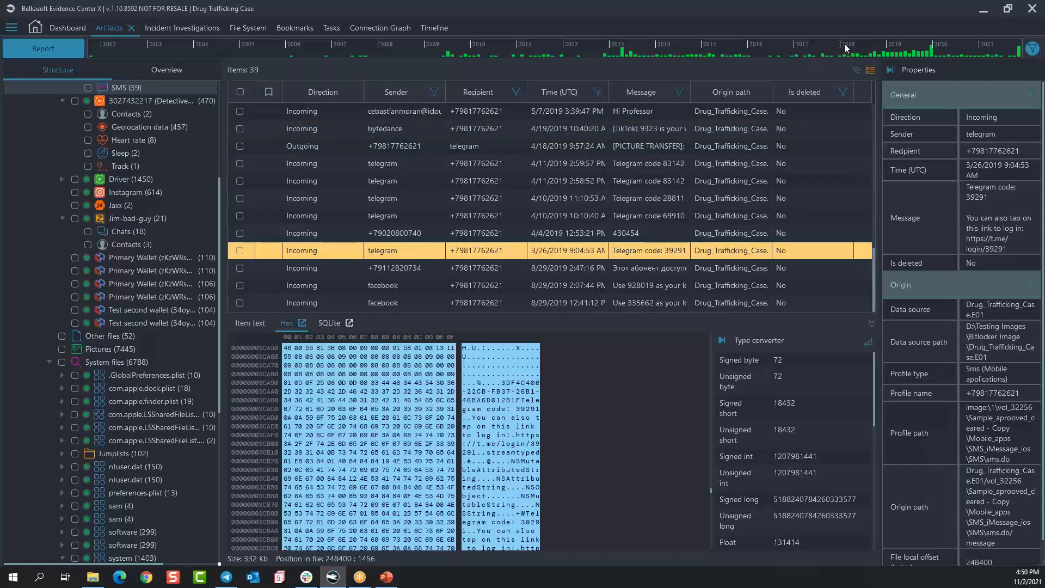
# Step: Filter the artifacts by a date range covering about 2018, and clear that date filter
pyautogui.moveTo(844, 44); pyautogui.dragTo(887, 50)
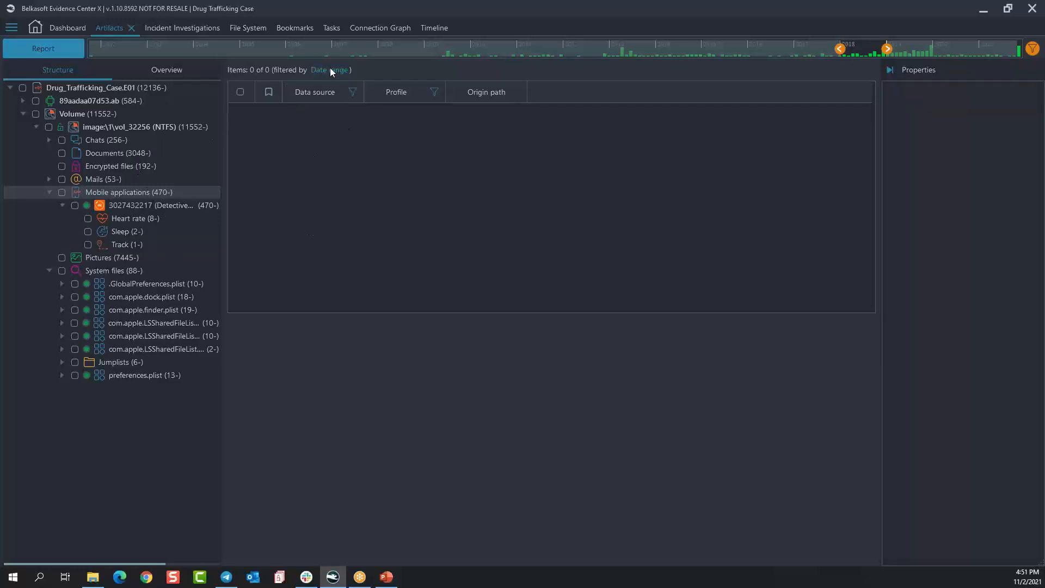
pyautogui.click(864, 50)
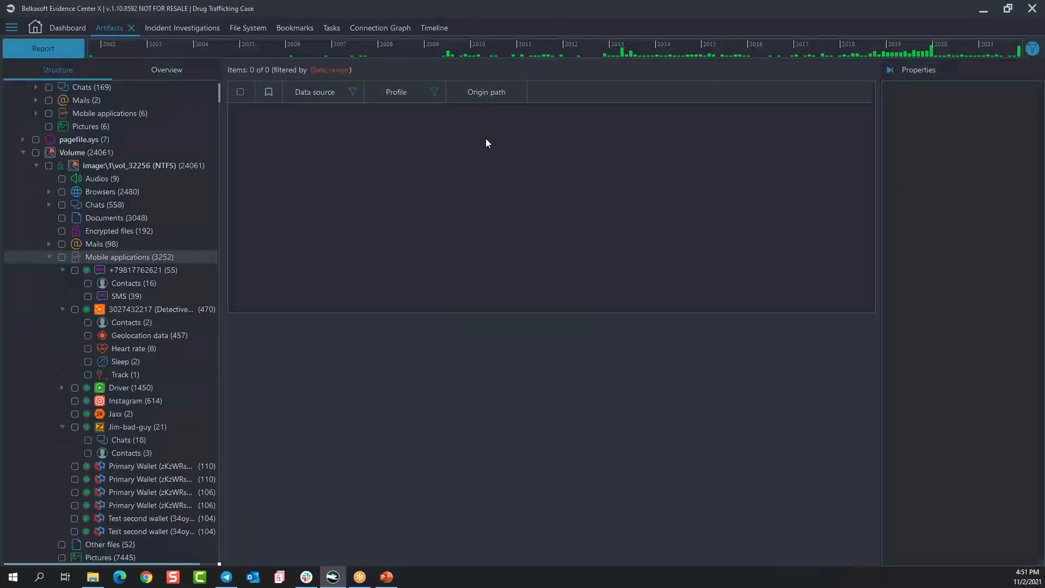
# Step: Return to the Timeline, show it as a list, and move the Event type column directly before Time (UTC)
pyautogui.click(435, 28)
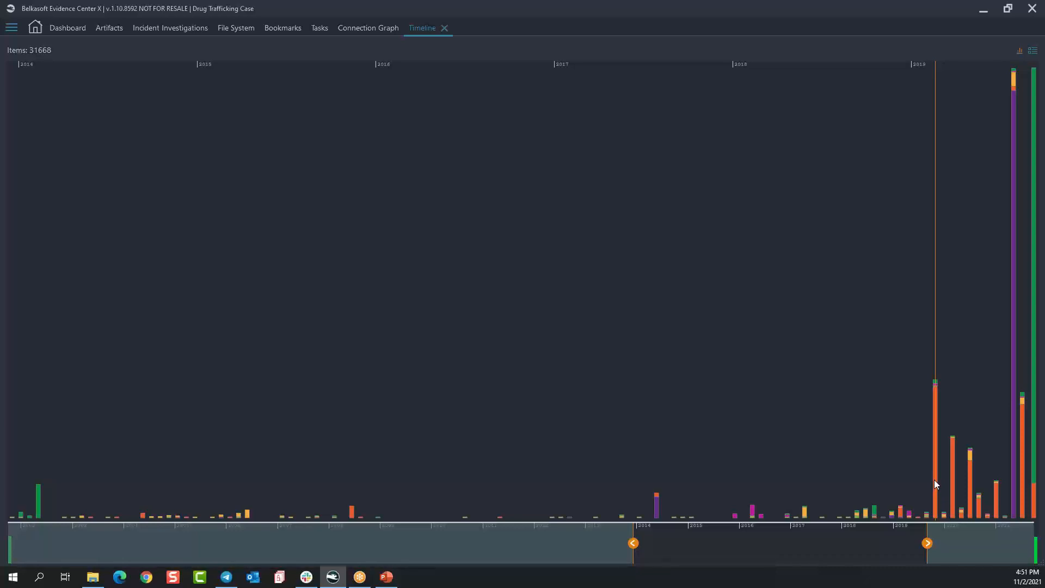
pyautogui.click(1032, 51)
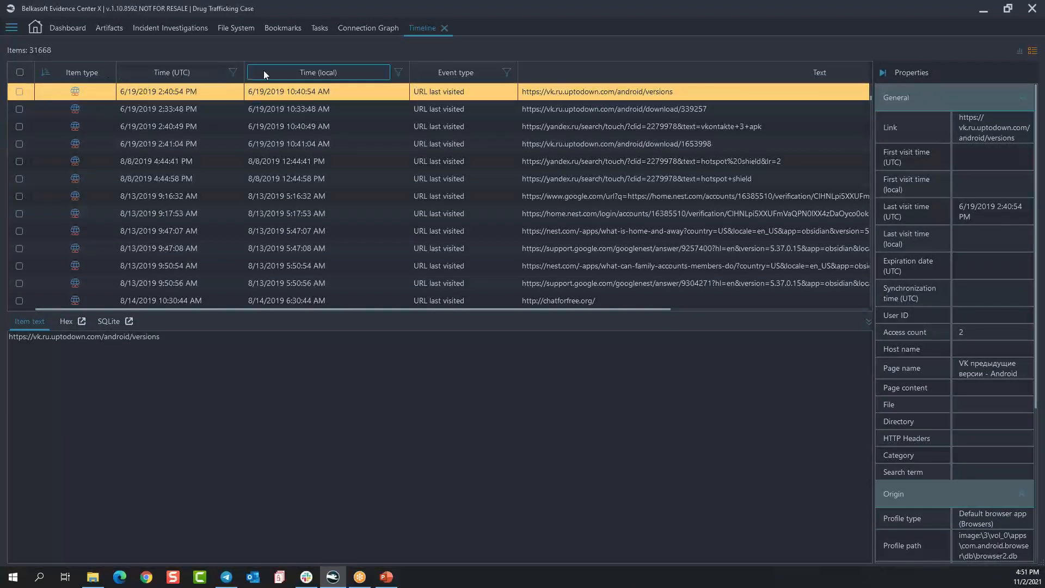
pyautogui.rightClick(341, 78)
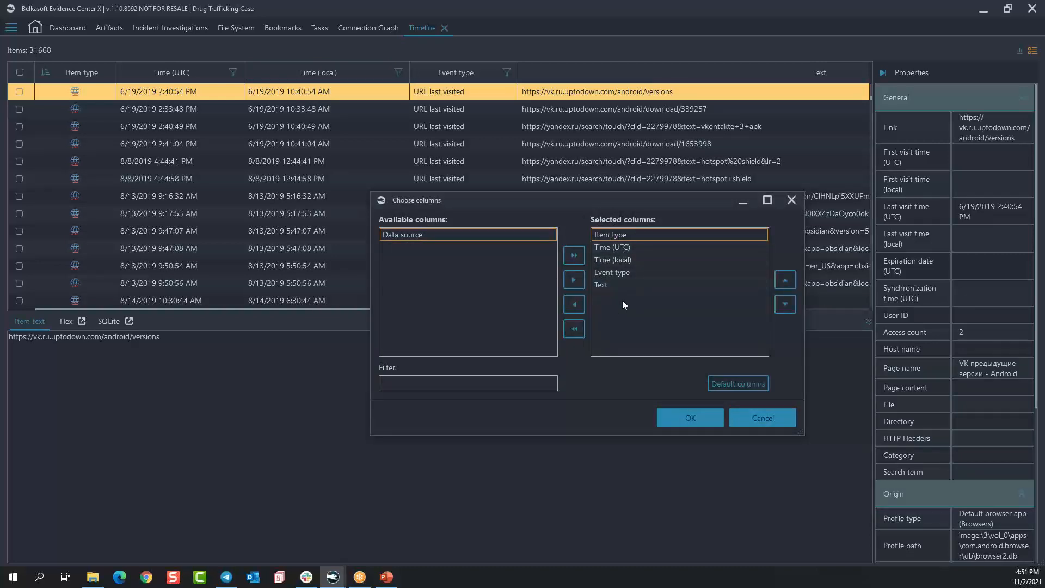
pyautogui.click(615, 273)
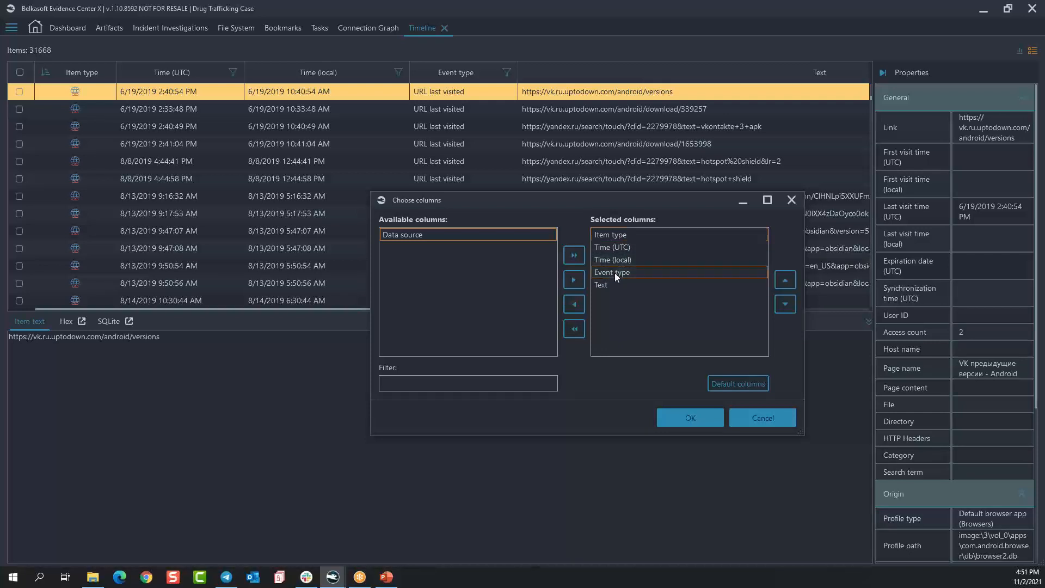
pyautogui.click(788, 280)
pyautogui.click(787, 280)
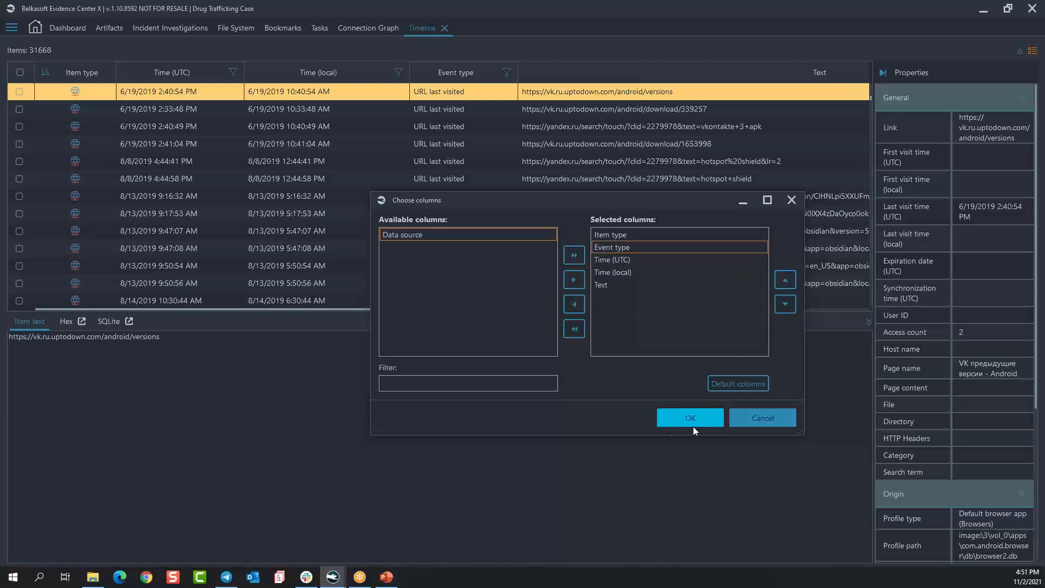
pyautogui.click(671, 419)
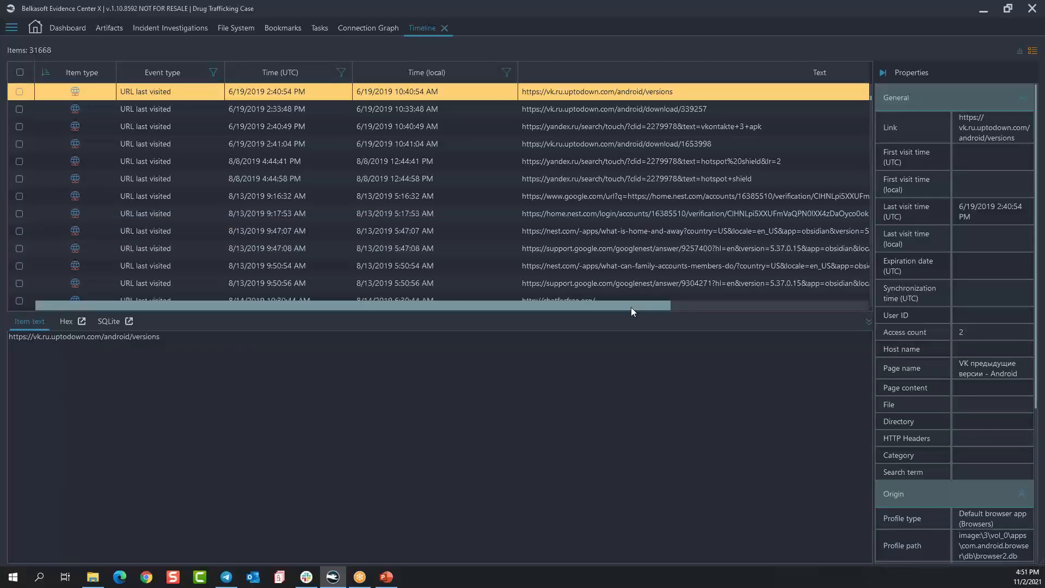
# Step: Filter the timeline events by the text "google" and review the matching entries
pyautogui.moveTo(665, 306); pyautogui.dragTo(845, 314)
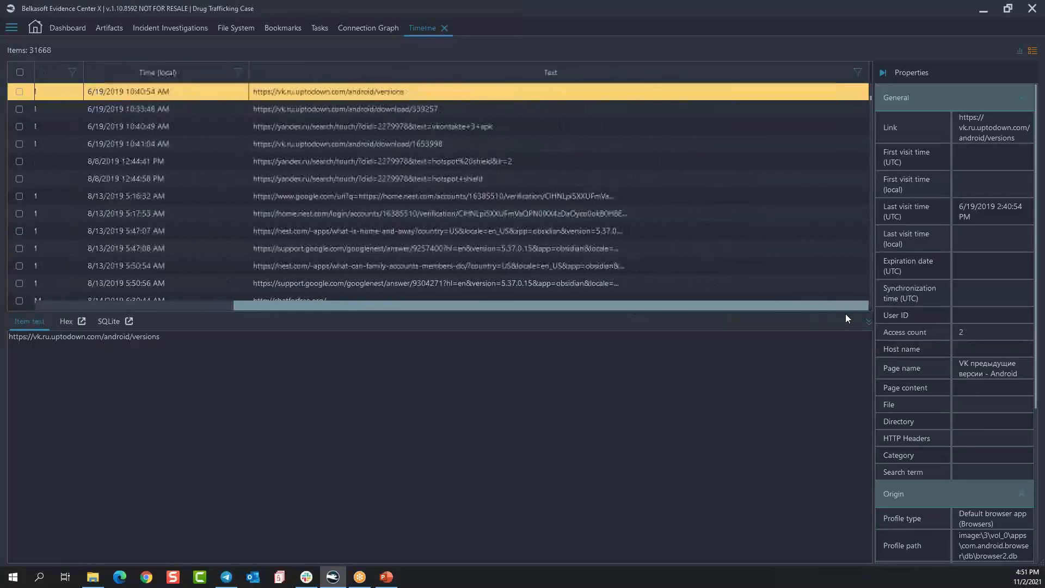
pyautogui.click(858, 73)
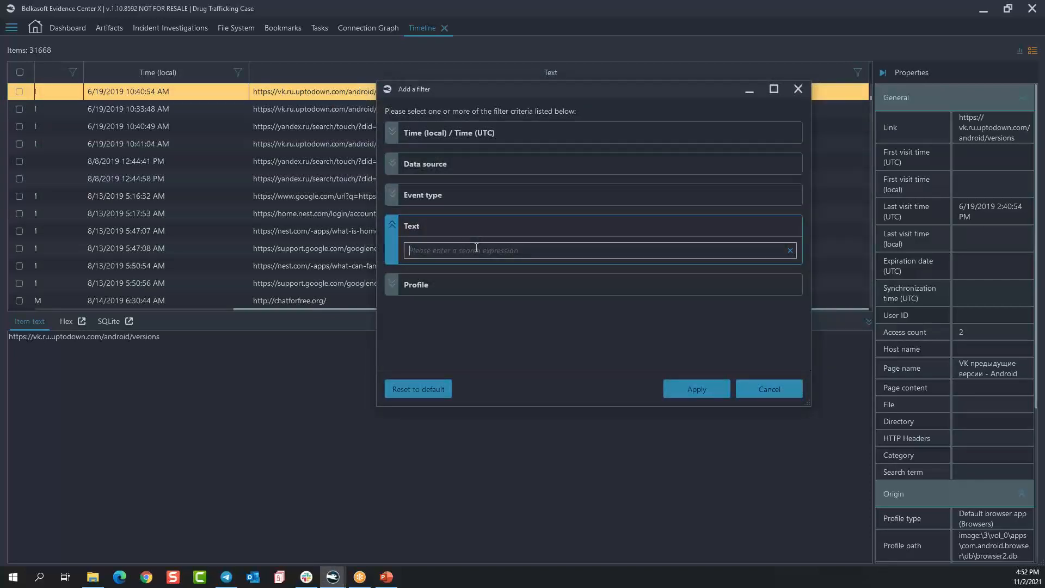
pyautogui.write('google')
pyautogui.press('Return')
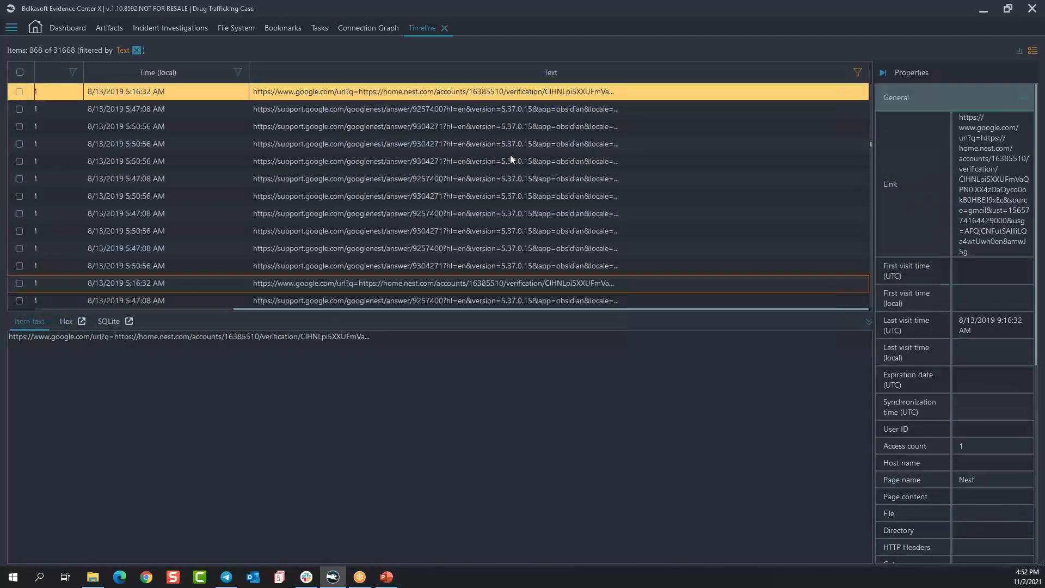
pyautogui.moveTo(407, 308); pyautogui.dragTo(305, 312)
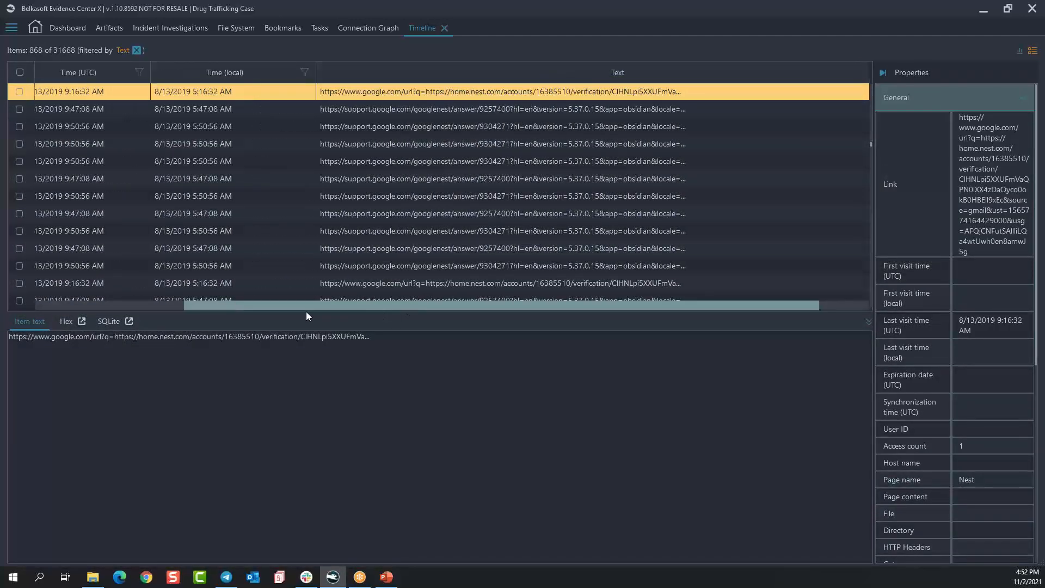
# Step: Return to the artifacts, and switch to PowerPoint to present the Contact us slide full screen
pyautogui.click(107, 28)
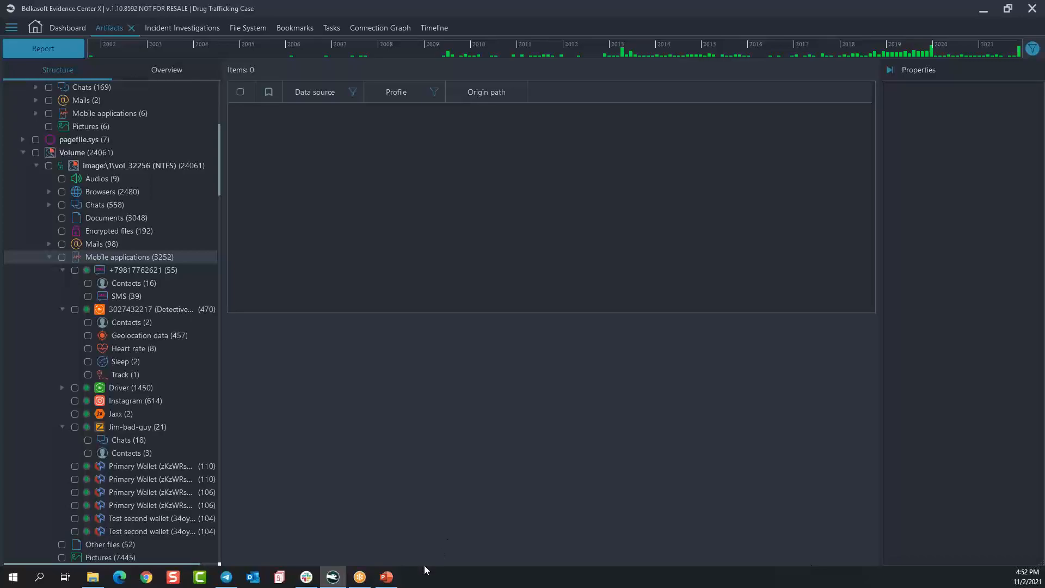
pyautogui.click(387, 577)
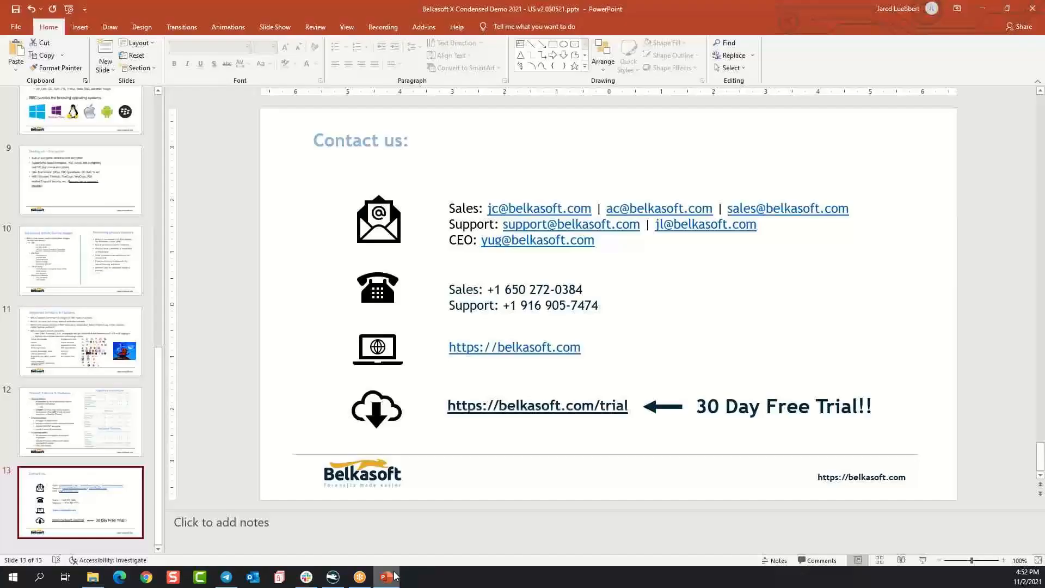
pyautogui.click(921, 561)
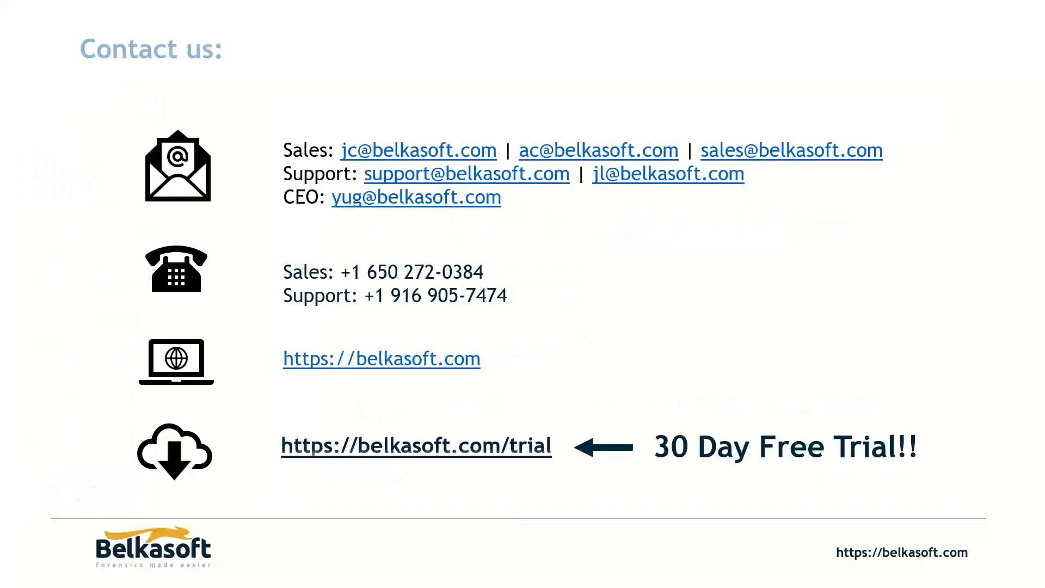